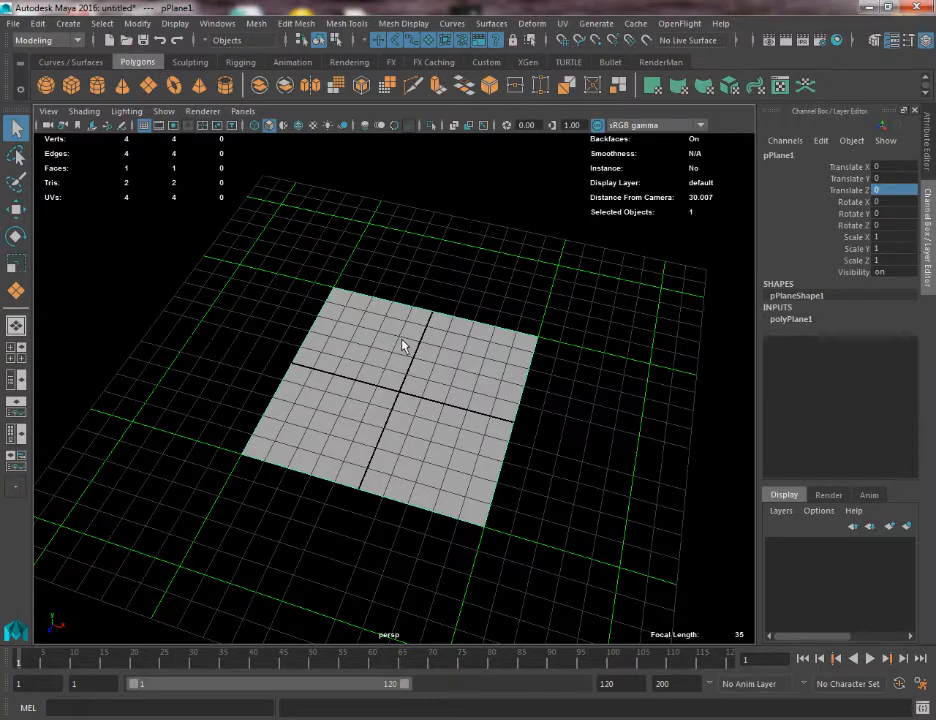
Delete the existing plane and draw a new square polygon plane on the grid, about 6.7 units wide.
key("Delete")
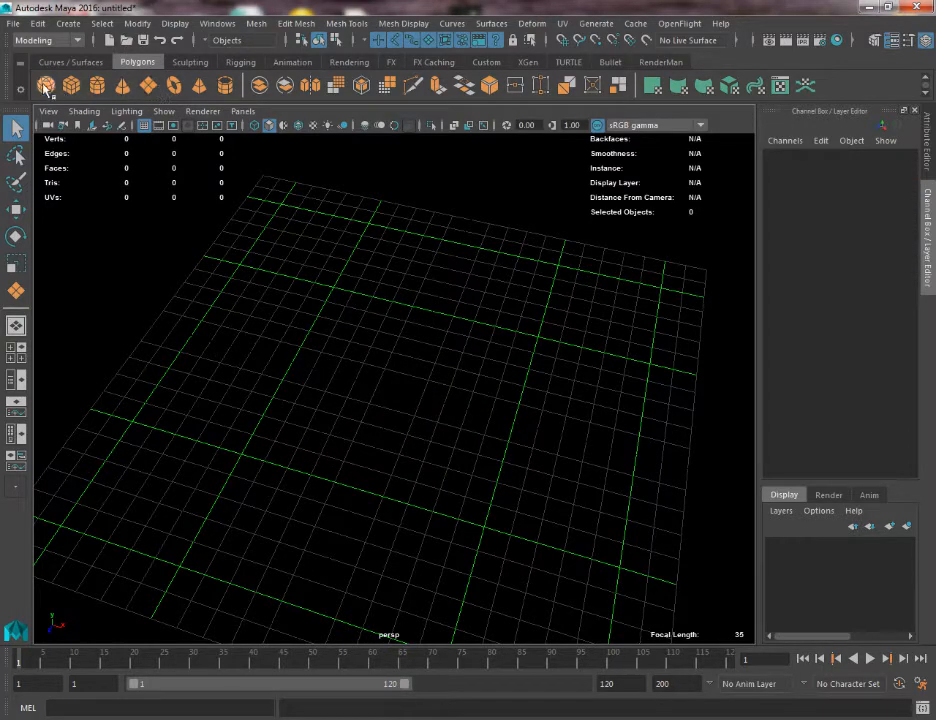
left_click(150, 88)
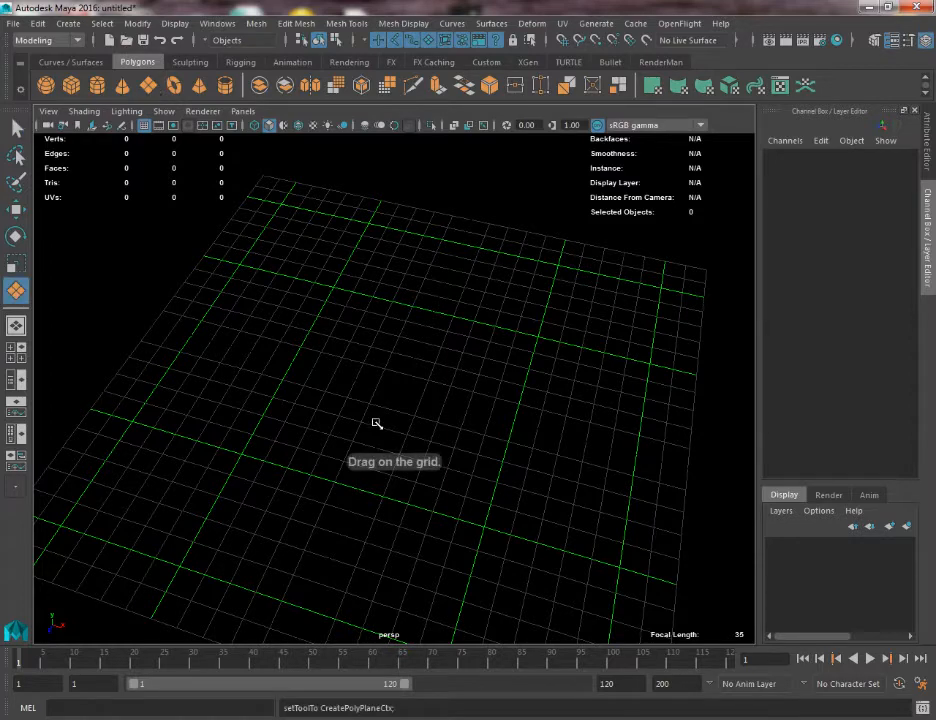
left_click_drag(411, 410, 464, 491)
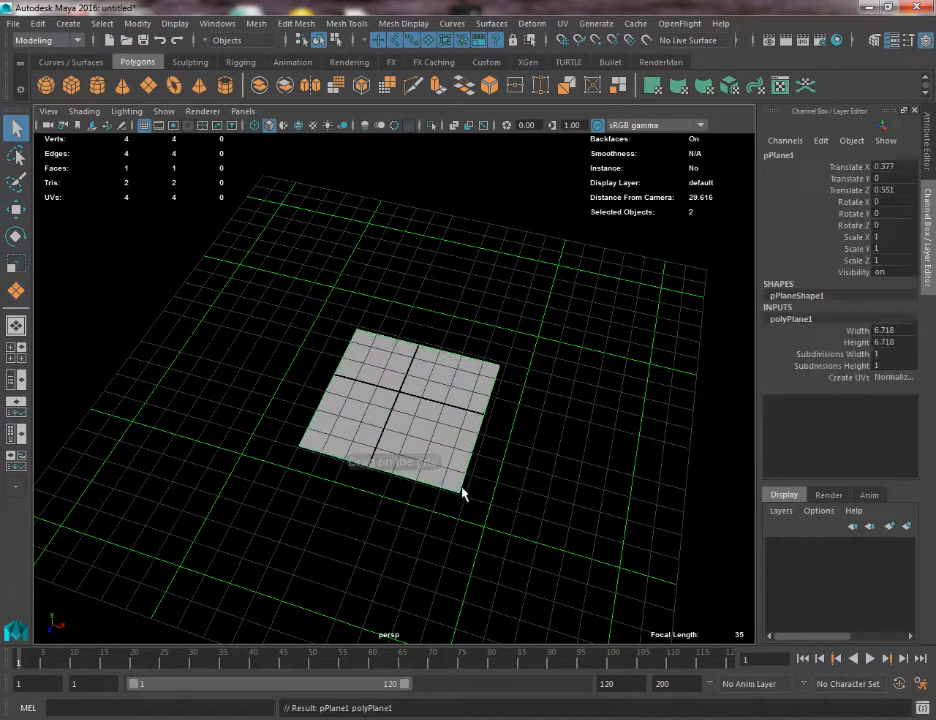
Set the new plane's width and height to 10.
double_click(773, 318)
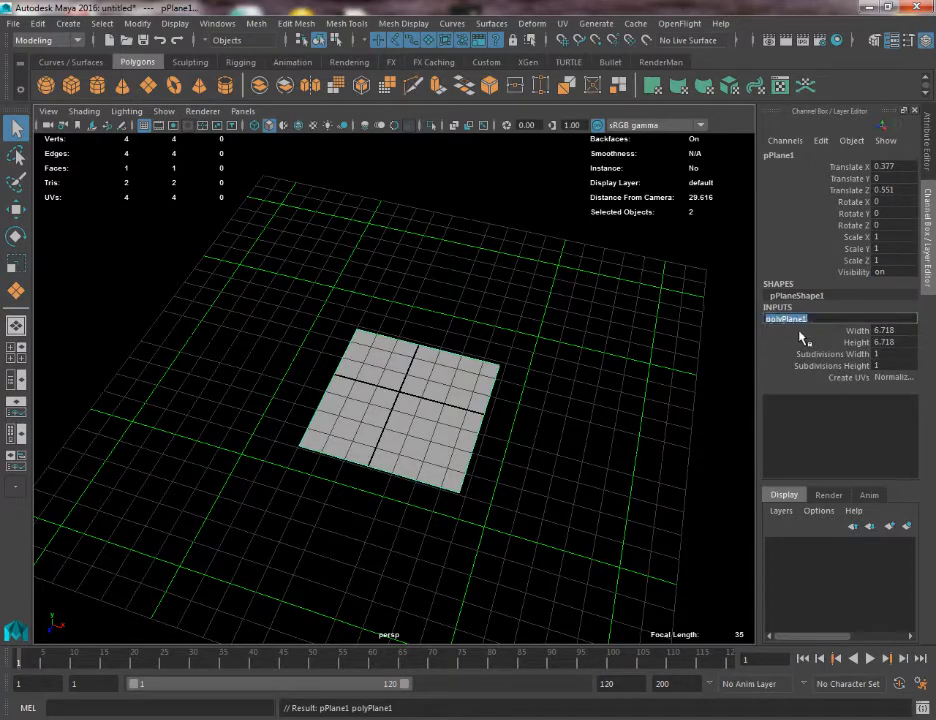
left_click(782, 307)
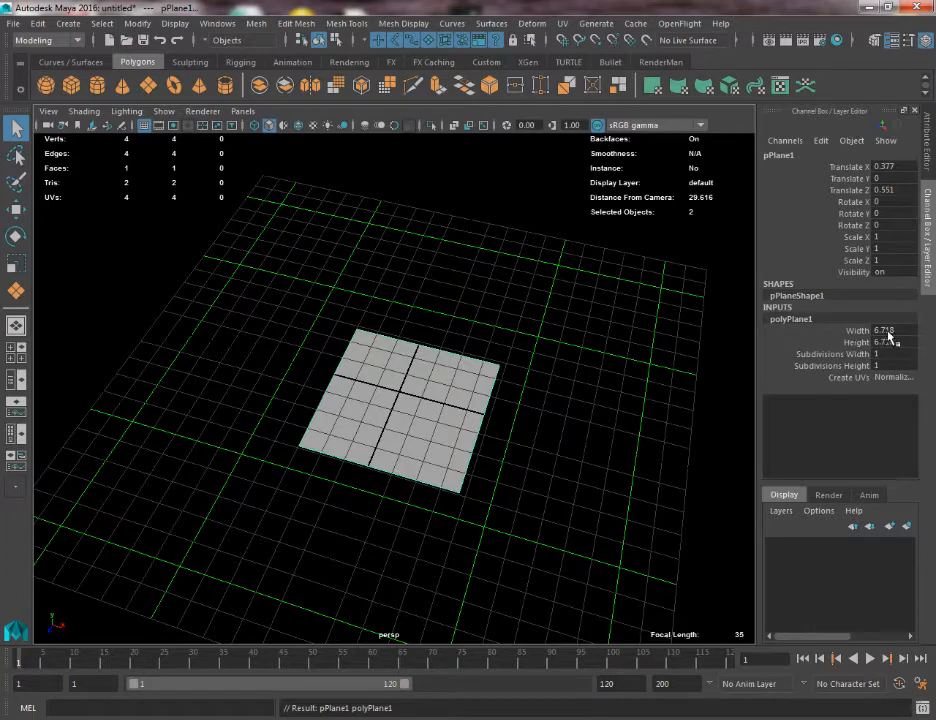
left_click_drag(882, 331, 884, 342)
type("10")
key("Return")
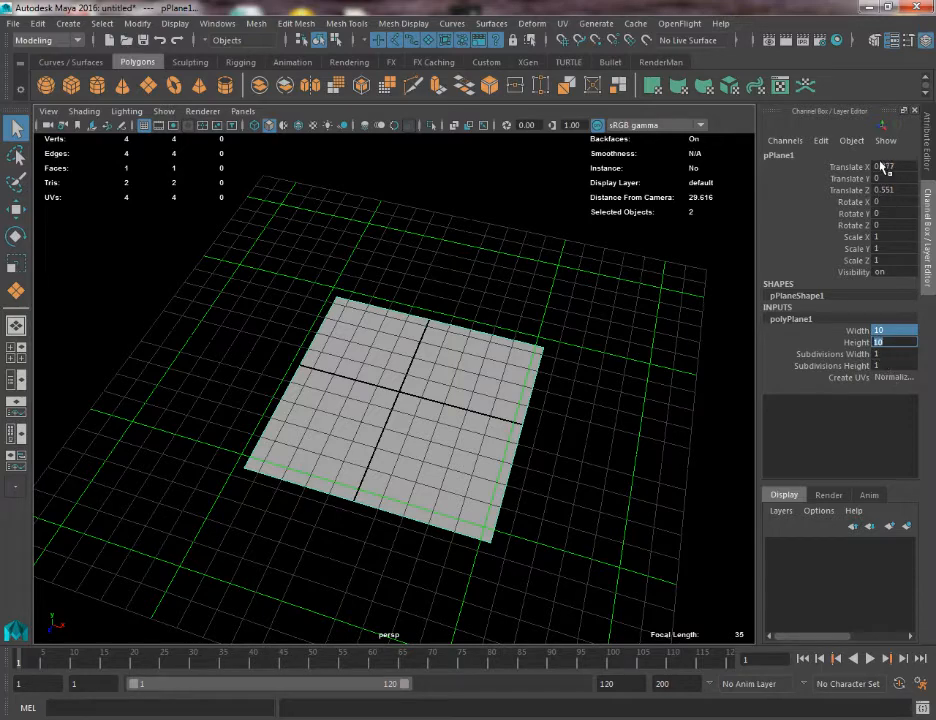
Set the plane's X, Y and Z translation to 0, then deselect it.
left_click_drag(883, 168, 885, 192)
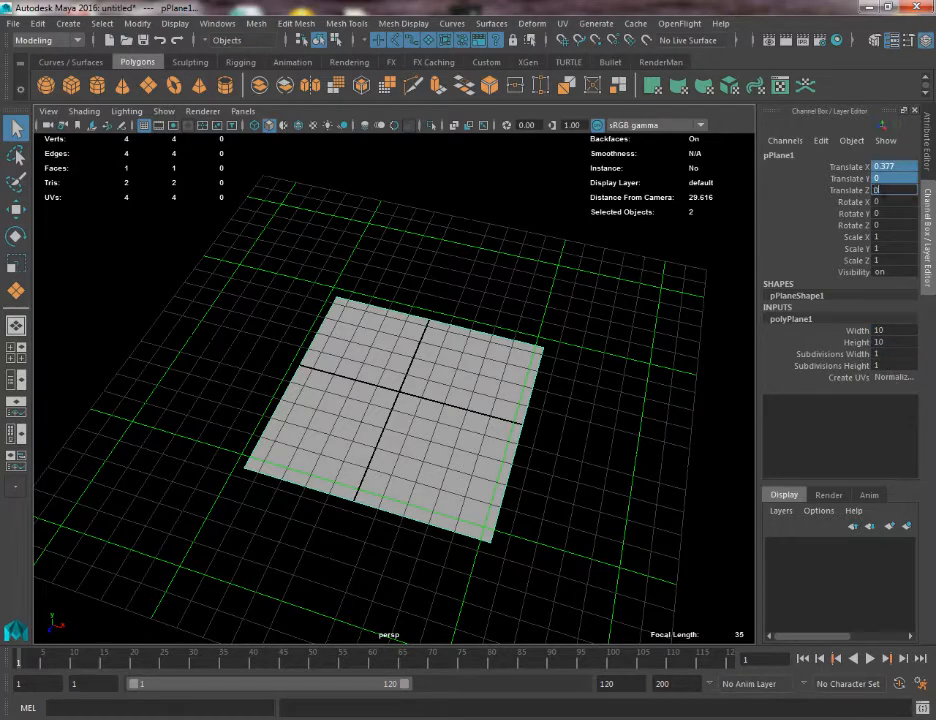
type("0")
key("Return")
left_click(681, 302)
left_click_drag(589, 413, 555, 410)
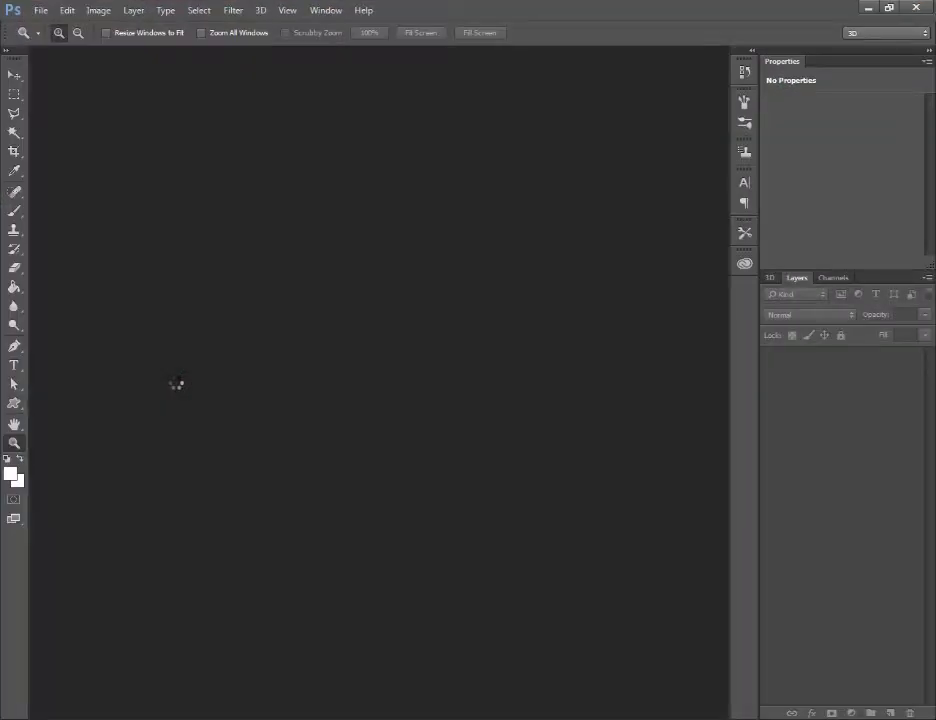
Select the plane in object mode, show its layout in the UV Editor and turn on shaded UV display.
left_click(277, 648)
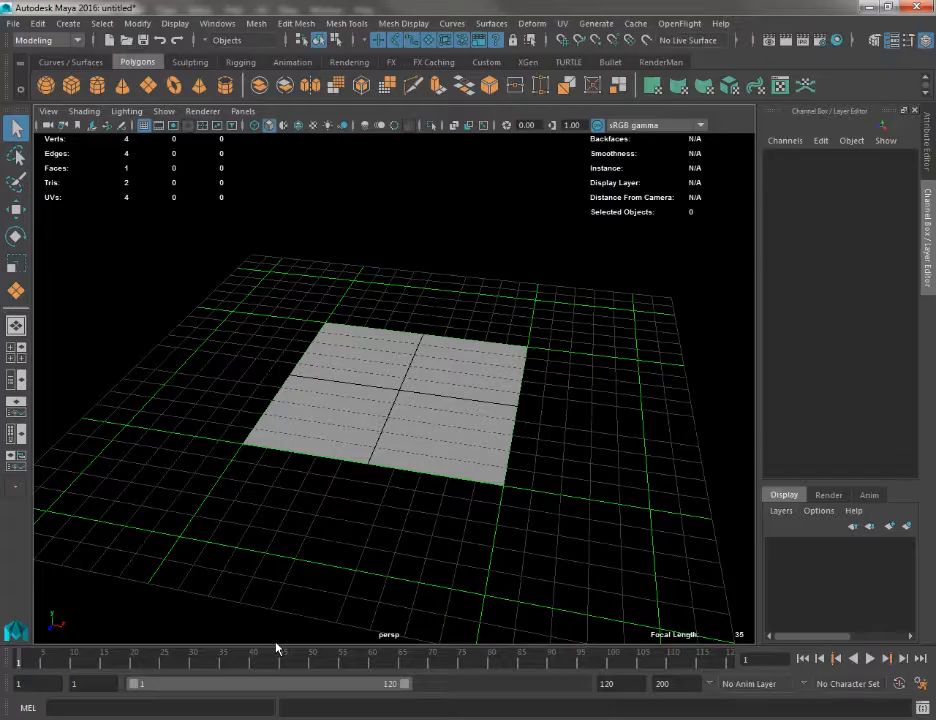
right_click(398, 370)
left_click(476, 309)
left_click(336, 374)
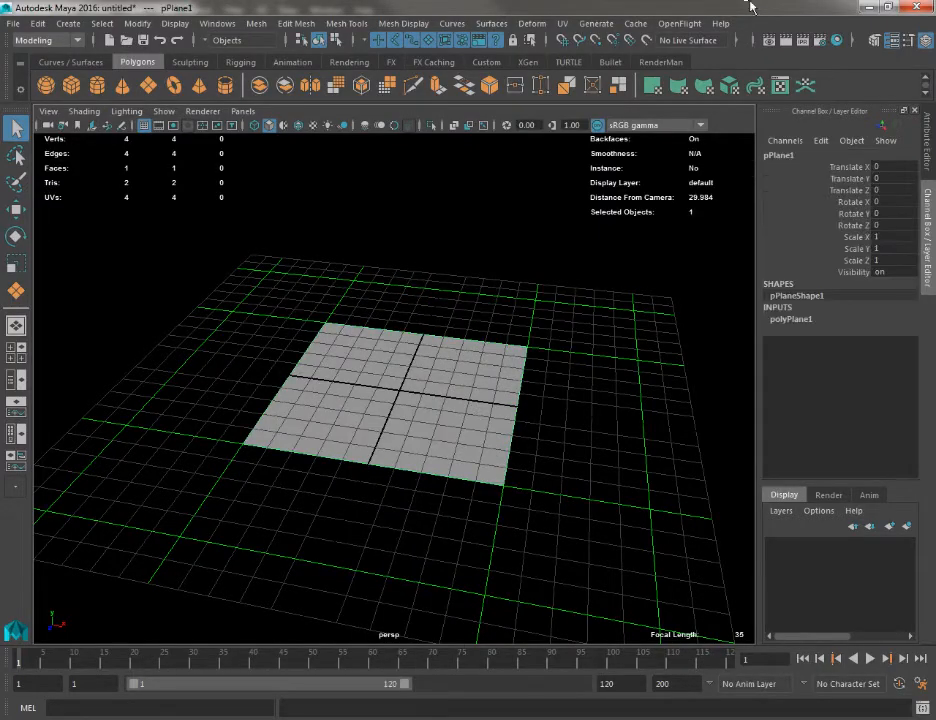
left_click(781, 88)
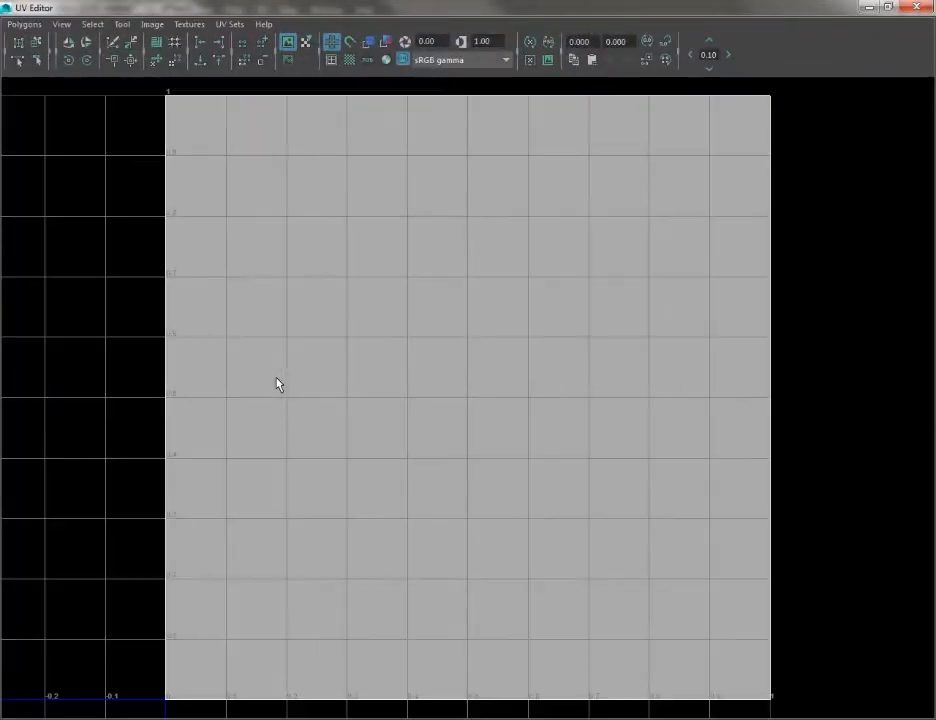
left_click(369, 42)
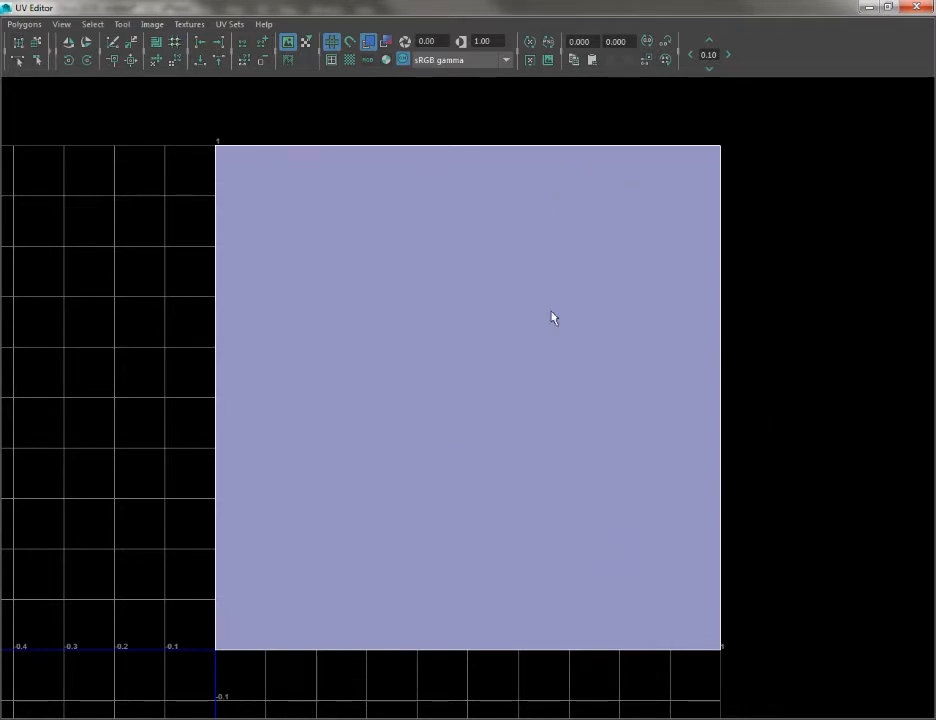
Try shifting the UVs on the plane's right edge inward to U 0.950, and move them back to the border of the UV square.
right_click(491, 338)
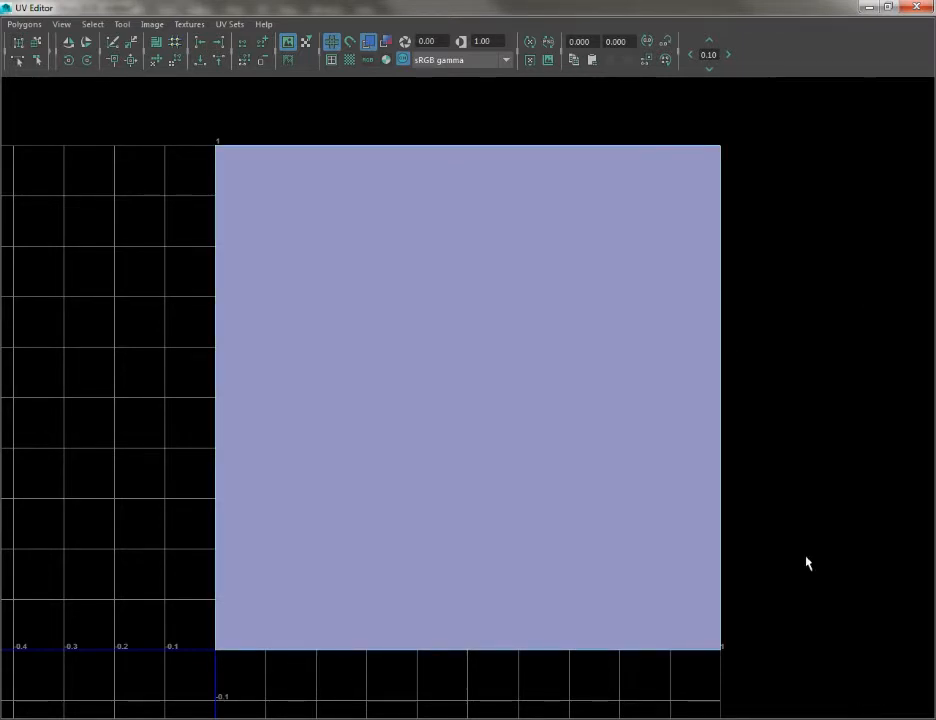
left_click(738, 375)
key("w")
left_click_drag(760, 400, 735, 404)
left_click(728, 413)
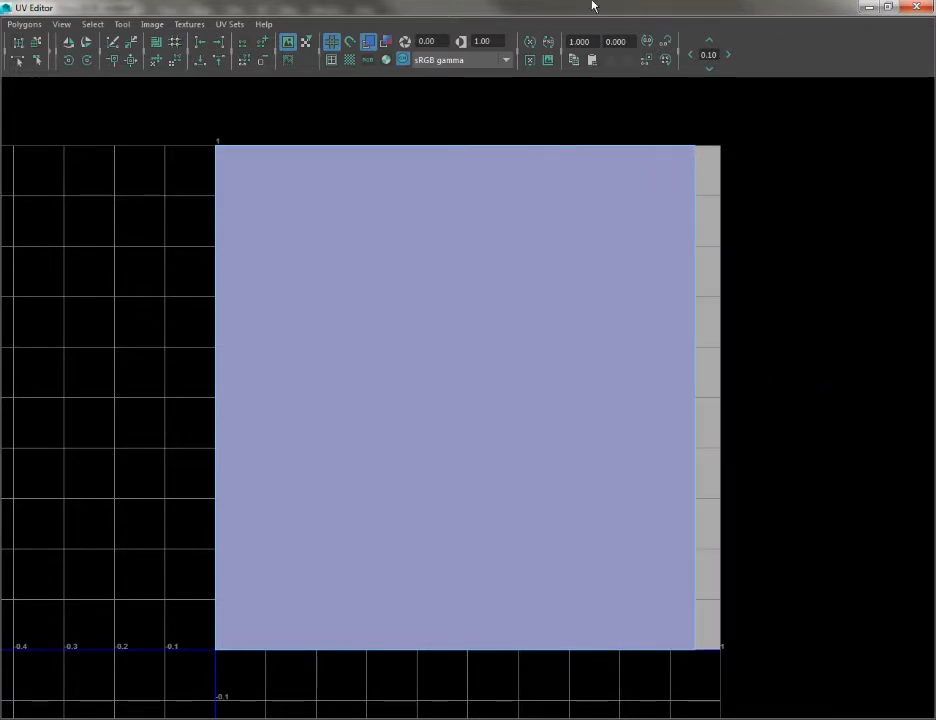
left_click_drag(627, 115, 722, 715)
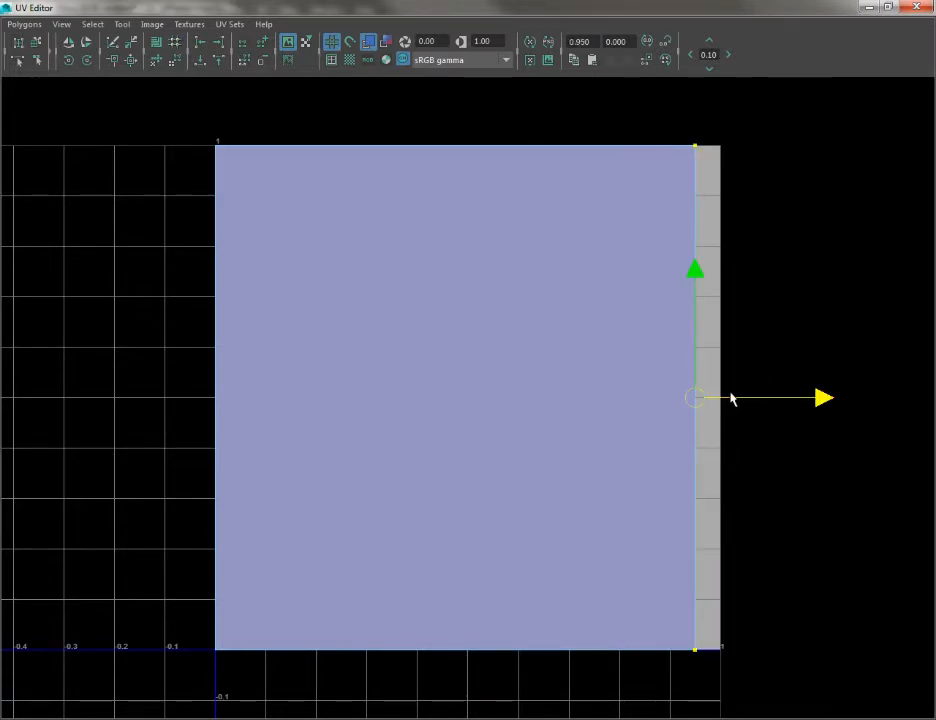
left_click_drag(733, 395, 743, 400)
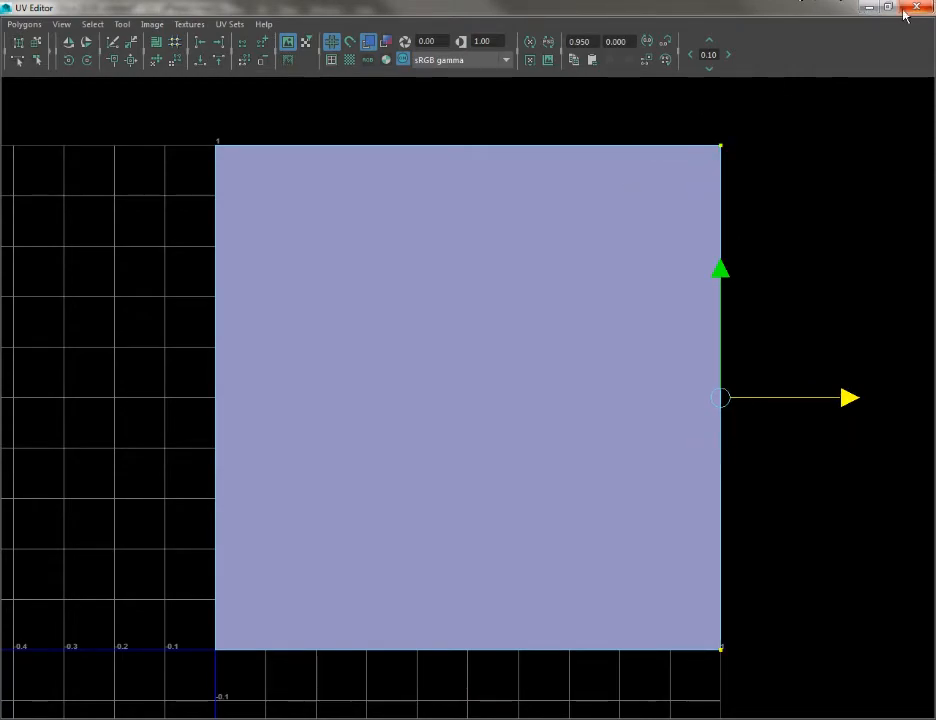
Close the UV Editor and return the plane to object mode.
left_click(916, 8)
right_click(379, 328)
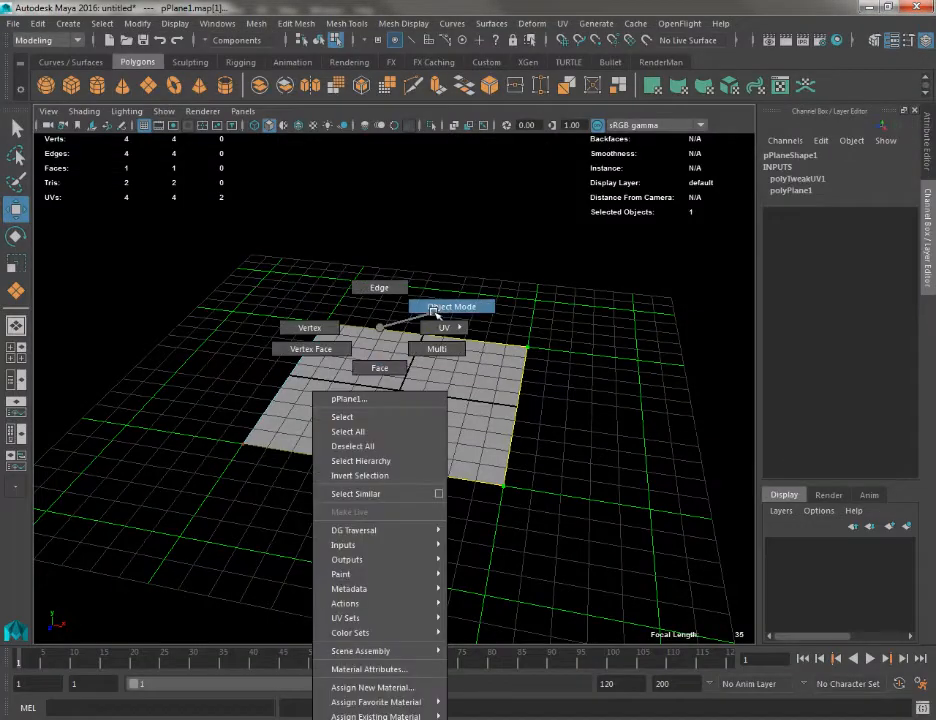
scroll(414, 357, "up", 5)
left_click_drag(359, 360, 501, 355)
left_click(404, 344)
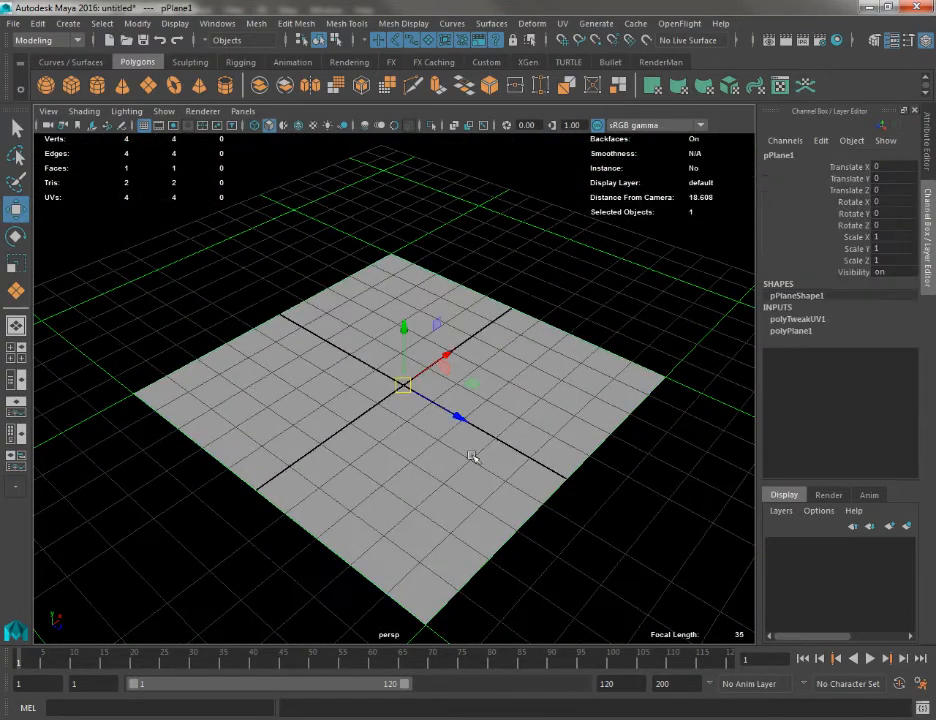
left_click_drag(443, 368, 330, 385)
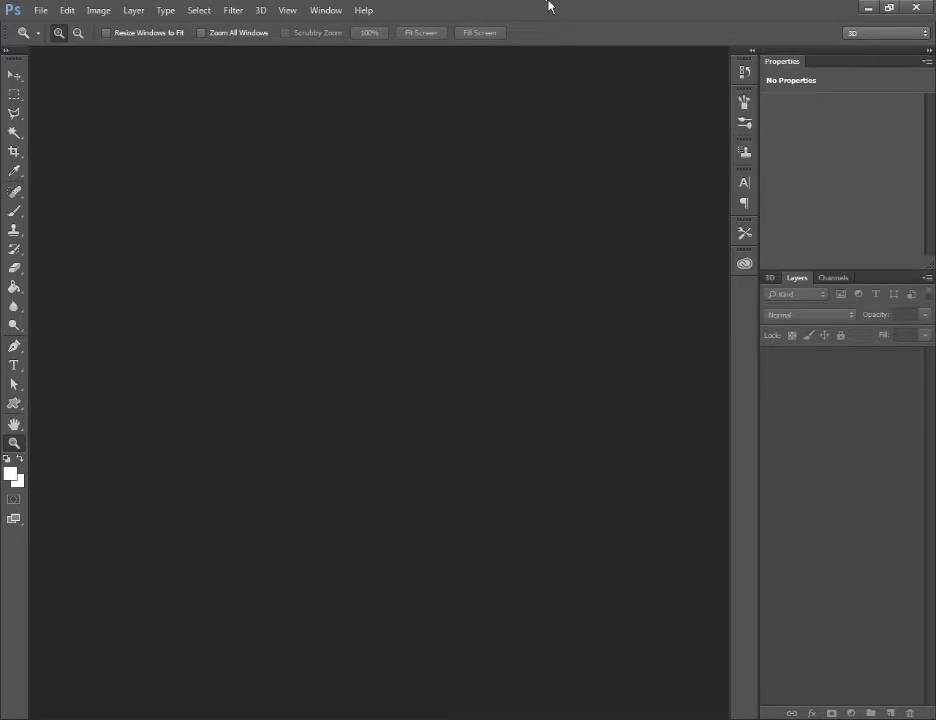
Switch to Photoshop and create a new document 2048 by 2048 pixels in size.
left_click(38, 10)
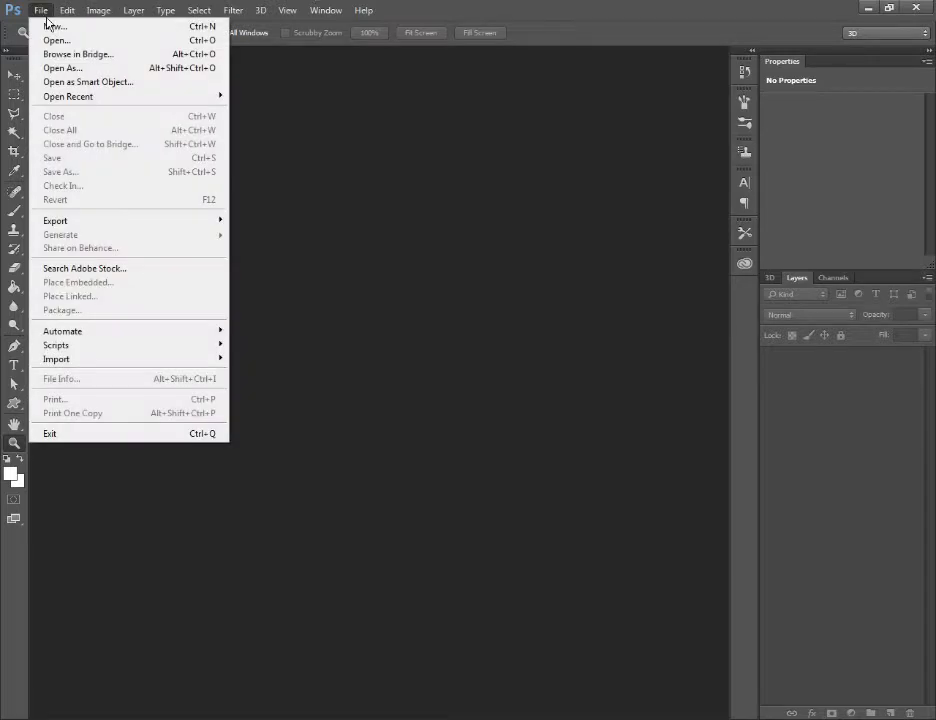
left_click(46, 20)
double_click(428, 235)
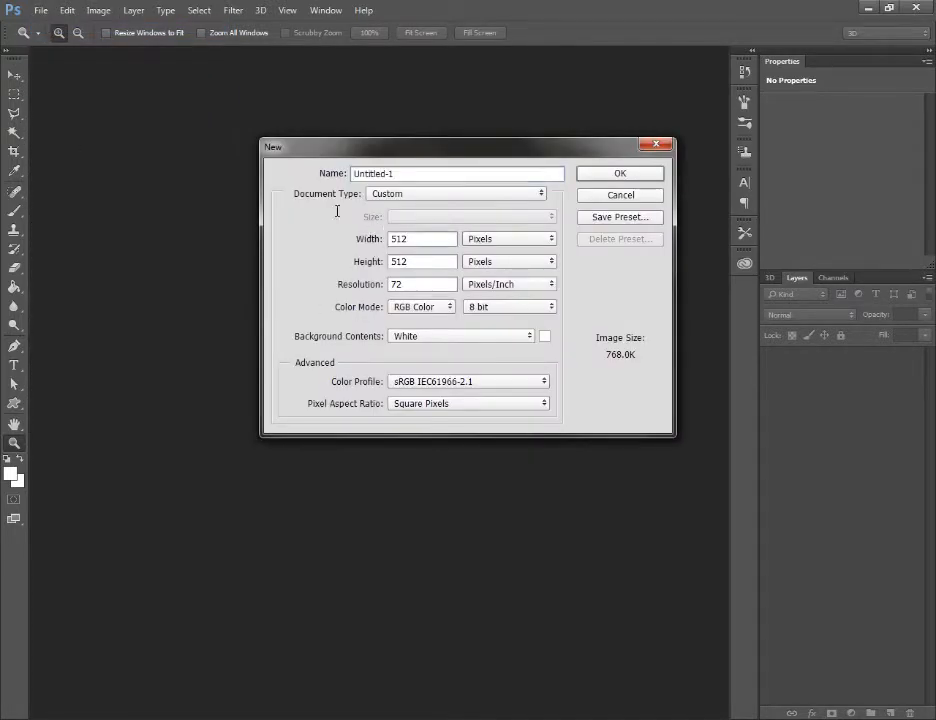
type("2048")
key("Tab")
type("2048")
key("Return")
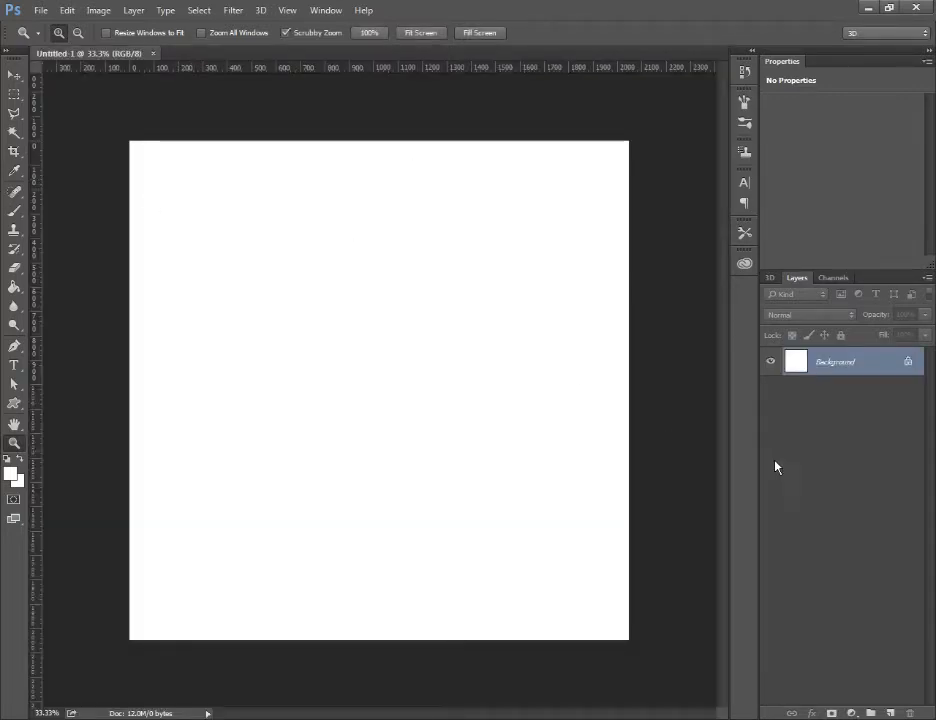
Add a new layer above the background and name it ColourRef.
left_click(890, 713)
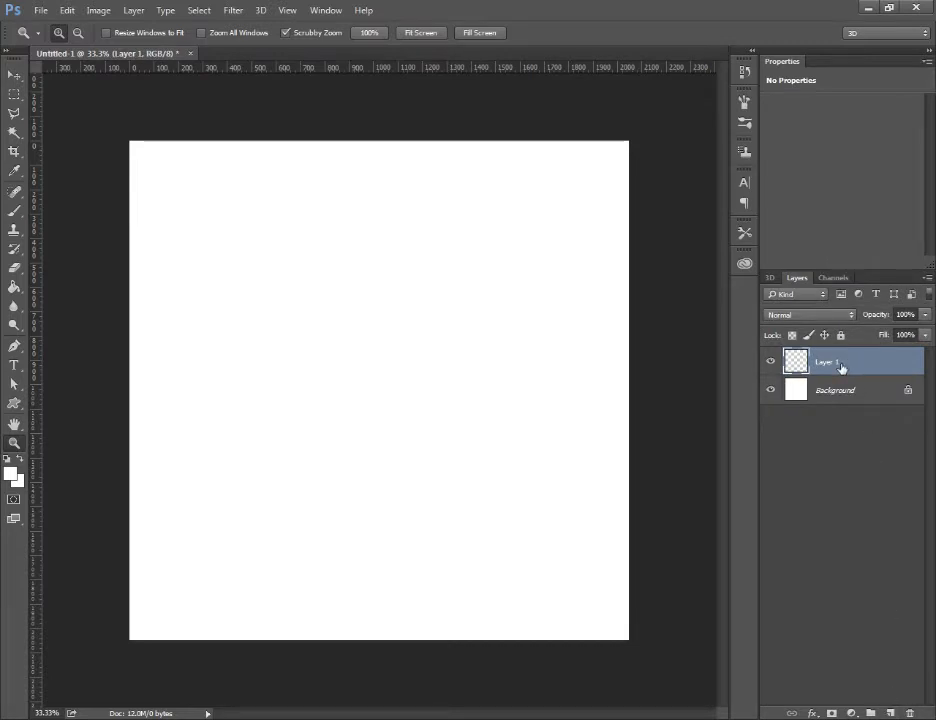
double_click(828, 362)
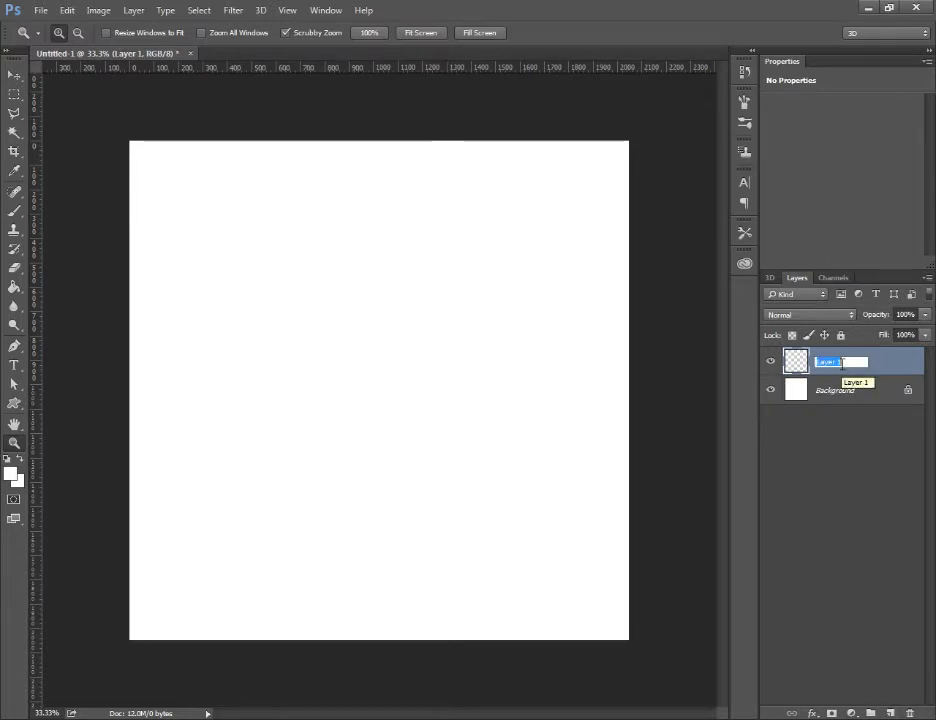
type("ColourRef")
key("Return")
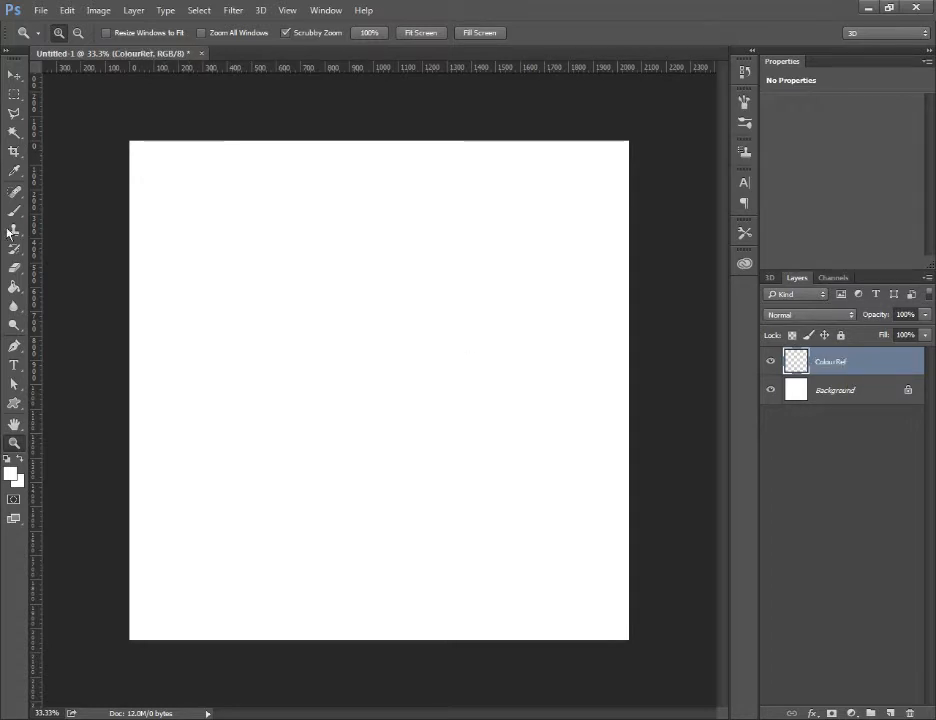
Fill a small square selection near the canvas's upper-right corner with white on the ColourRef layer, and clear the selection.
left_click(14, 95)
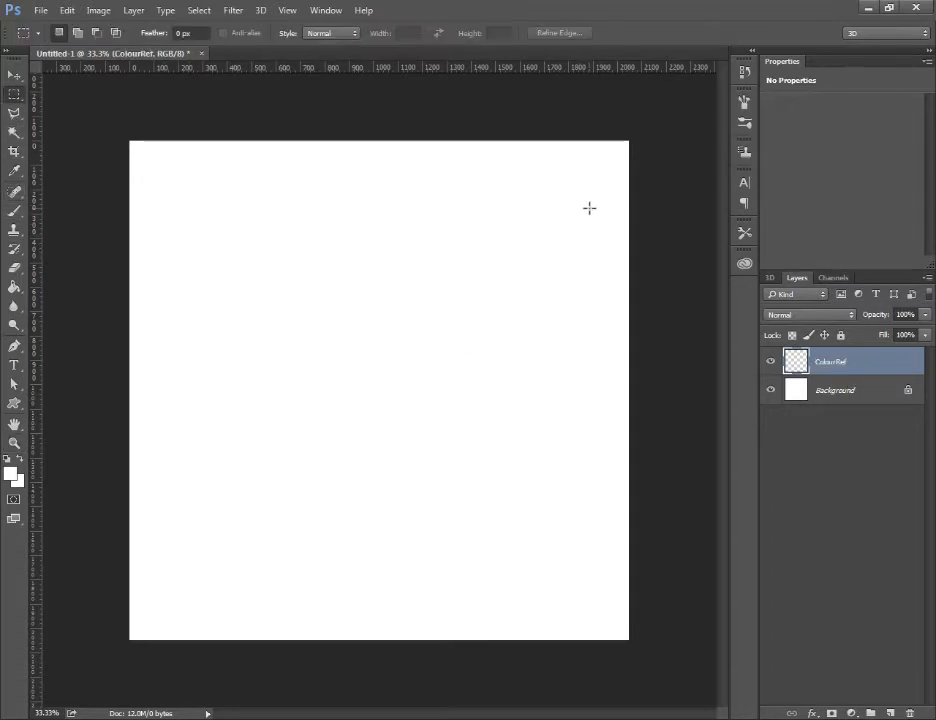
left_click_drag(594, 178, 568, 202)
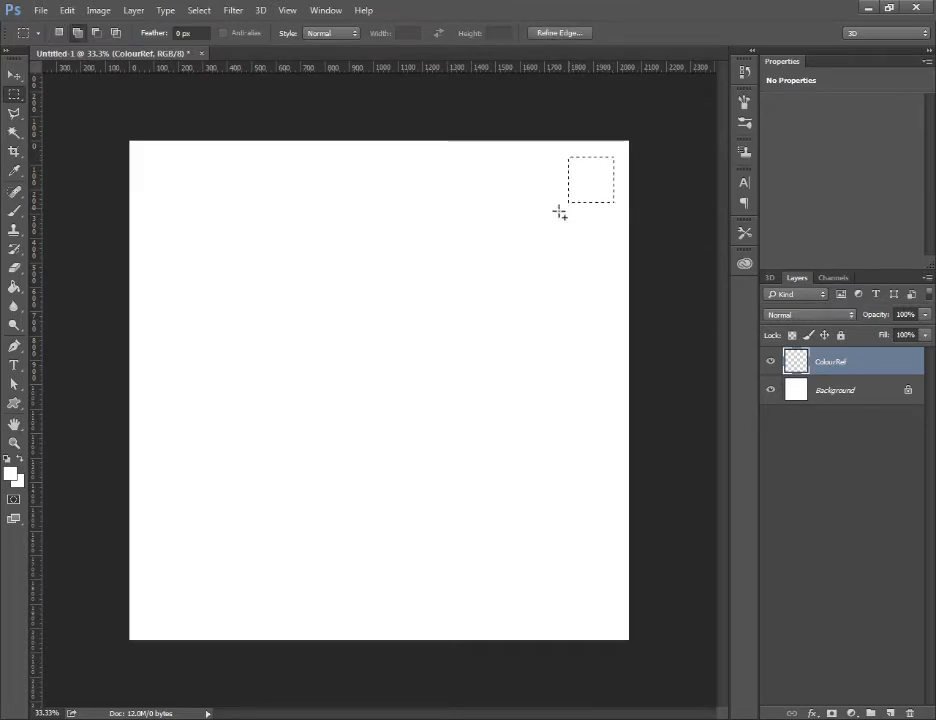
left_click(10, 474)
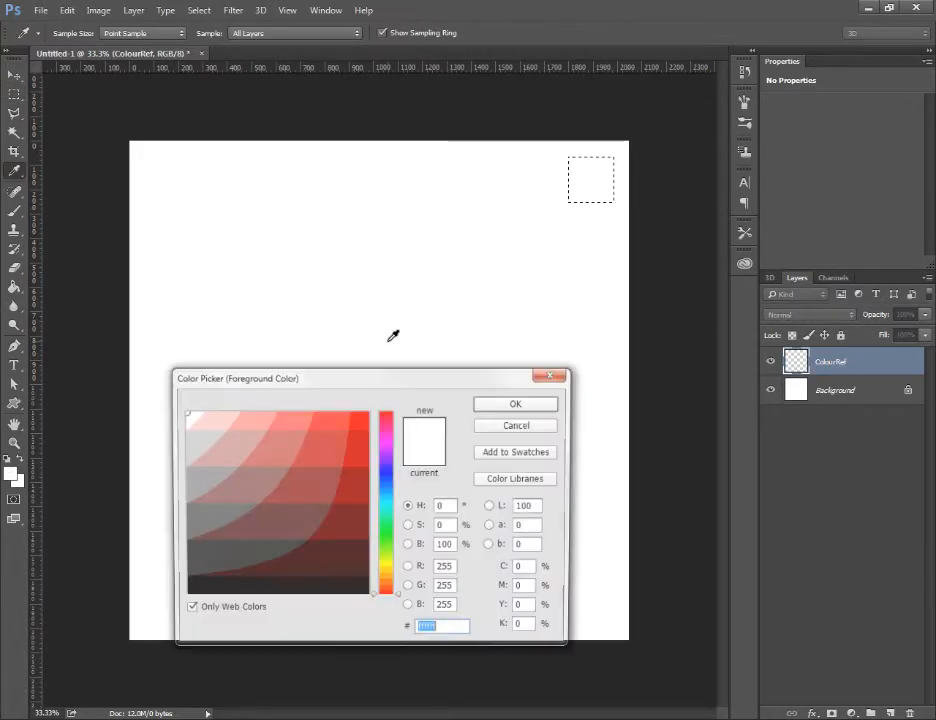
left_click(541, 405)
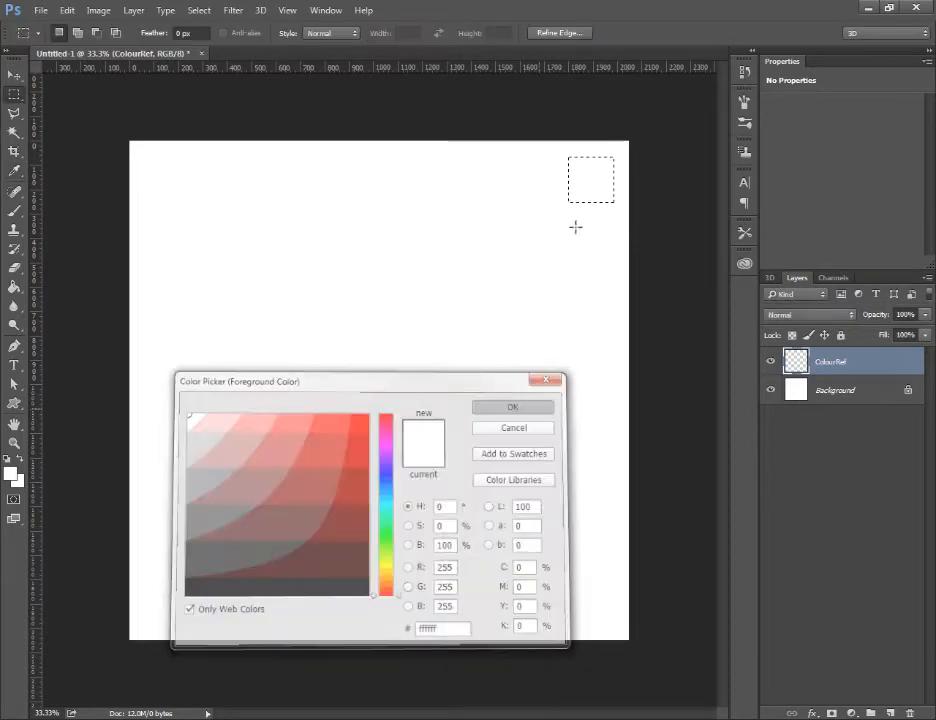
key("g")
left_click(435, 213)
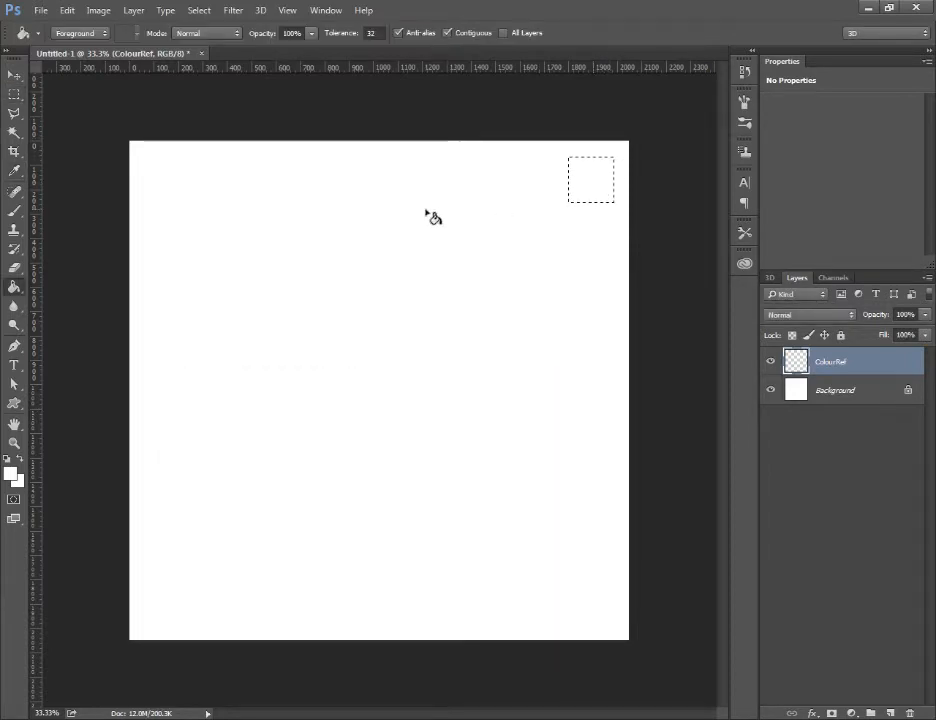
key("m")
key("ctrl+d")
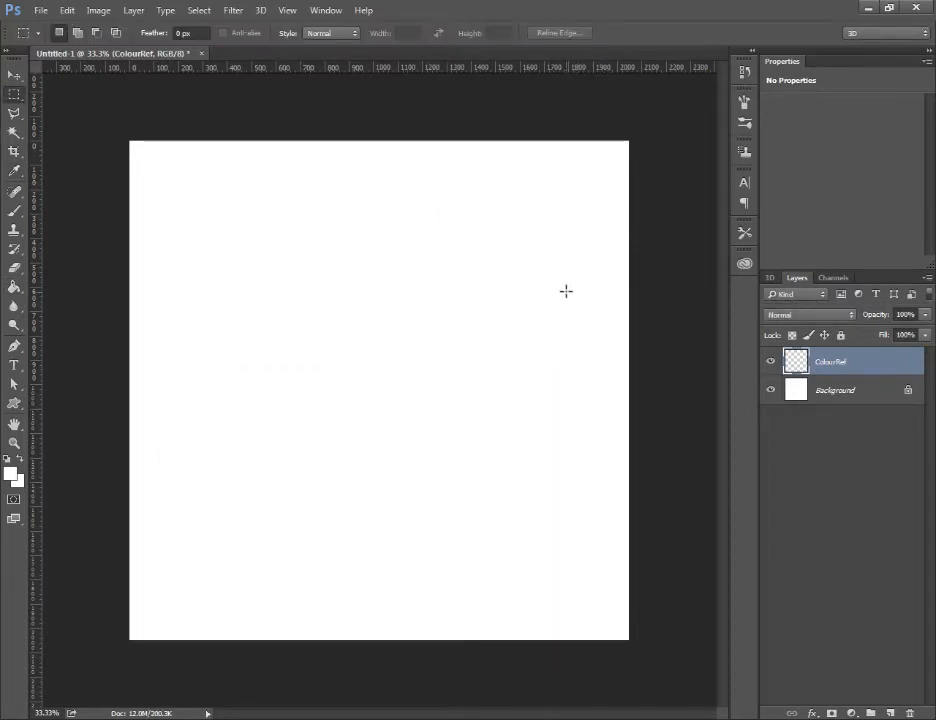
Select a second small square directly below the white one, fill it with black (000000) and clear the selection.
left_click_drag(569, 226, 616, 273)
left_click(10, 472)
type("000000")
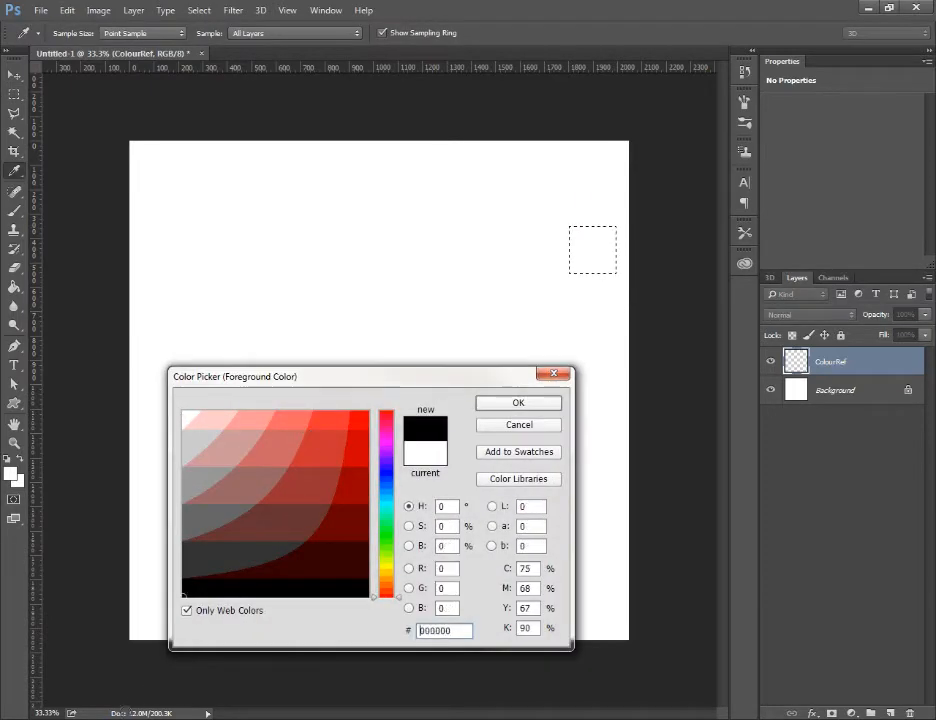
left_click(548, 402)
key("g")
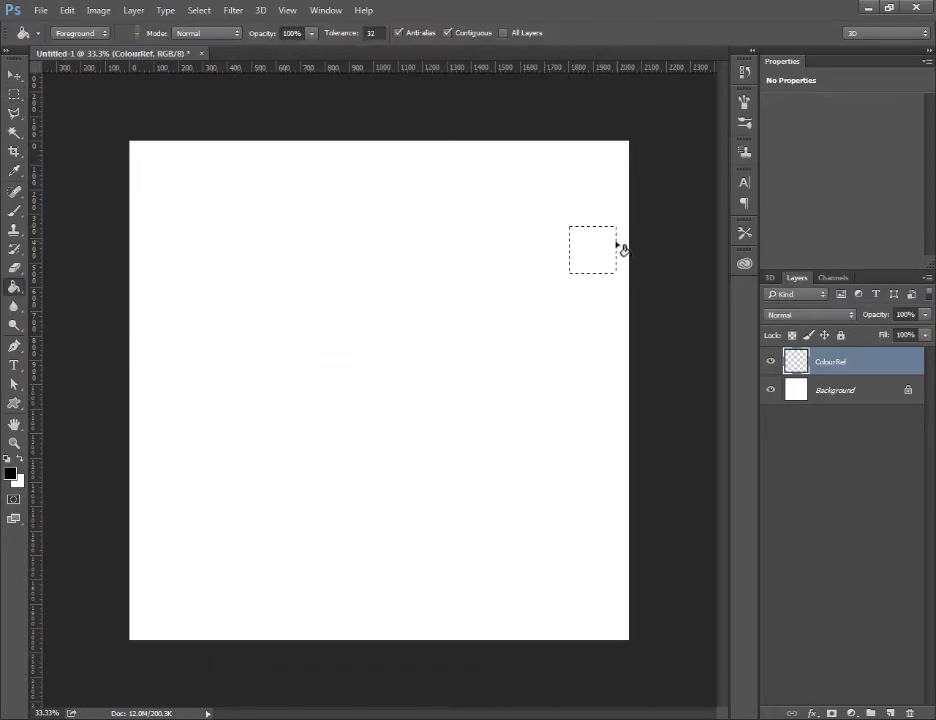
left_click(615, 255)
key("ctrl+d")
Try painting short black brush strokes on the blank canvas area and undo them.
key("b")
mouse_move(424, 221)
left_mouse_down()
mouse_move(439, 329)
mouse_move(414, 305)
left_mouse_up()
key("ctrl+z")
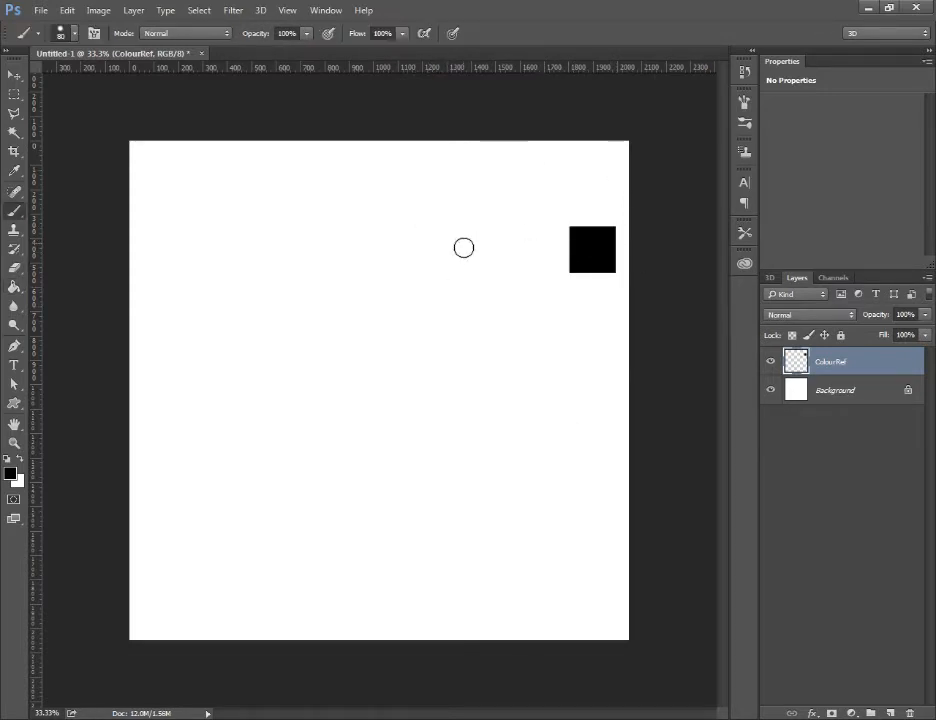
left_click_drag(478, 248, 462, 258)
key("ctrl+z")
key("m")
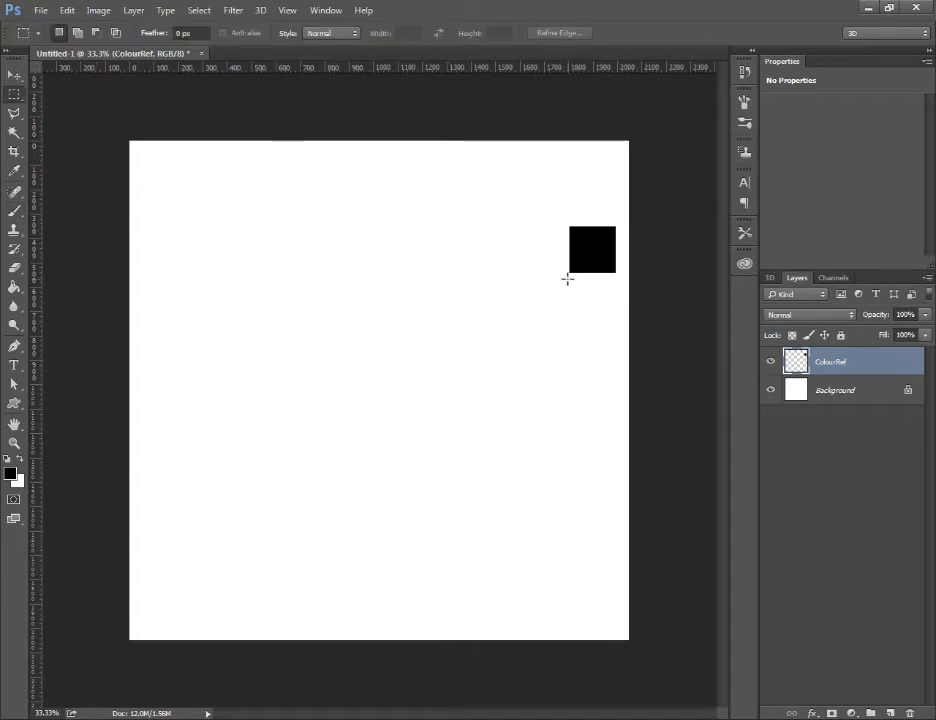
Select a third small square directly below the black one and set the foreground colour to 50% brightness with web-only colours turned off.
left_click_drag(570, 277, 612, 370)
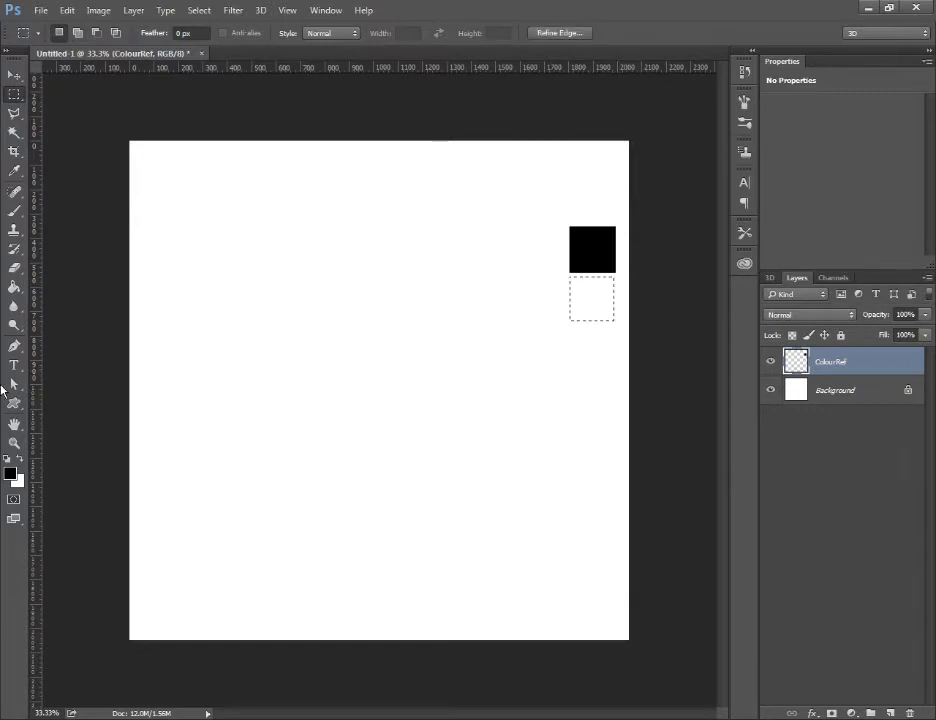
left_click(15, 443)
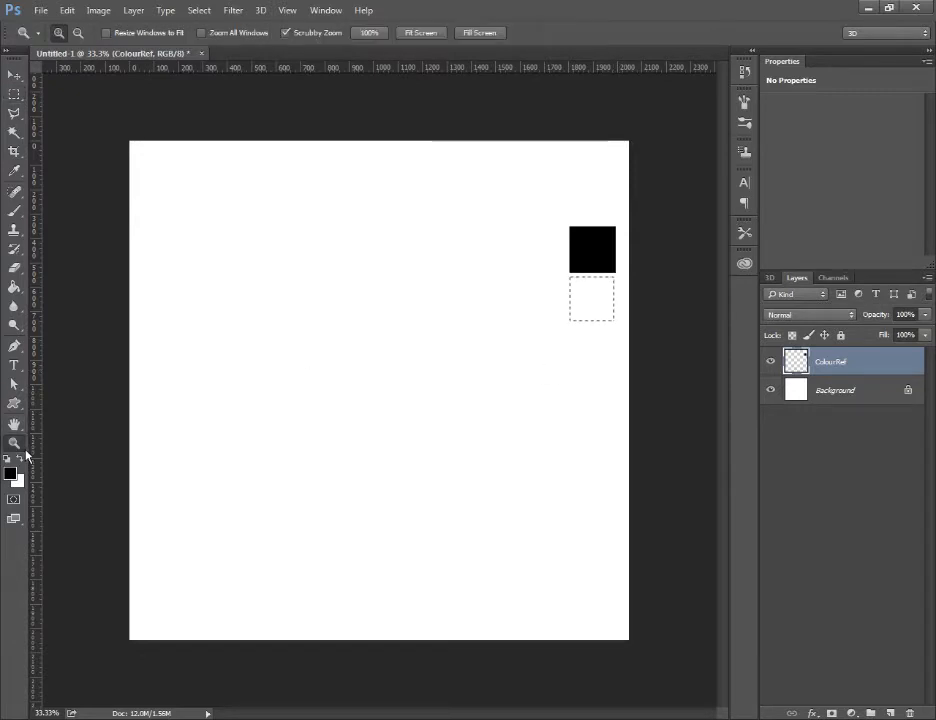
left_click(15, 288)
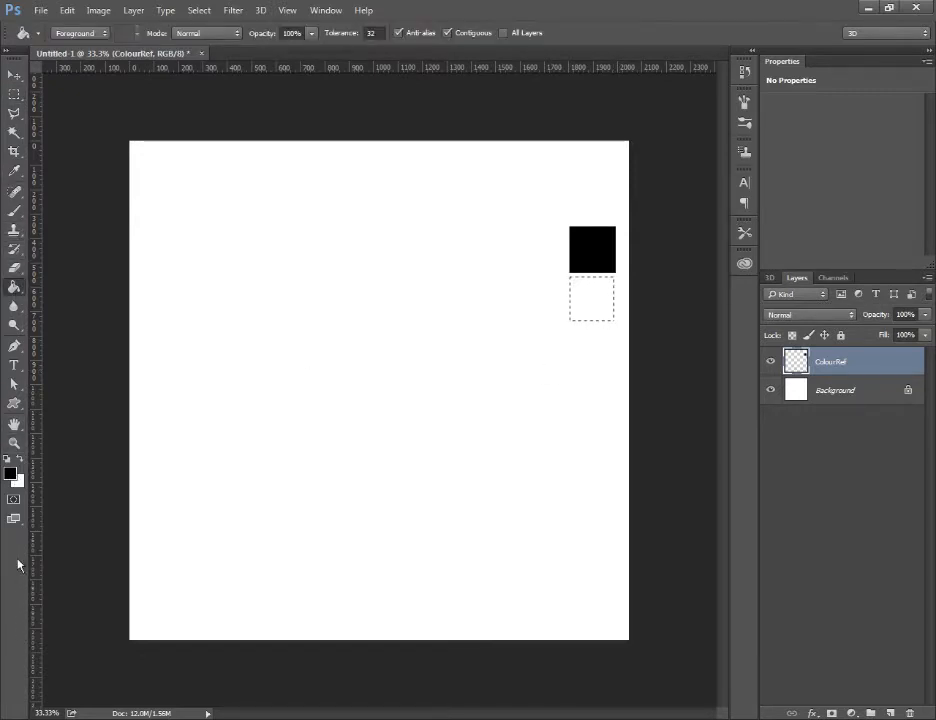
left_click(10, 476)
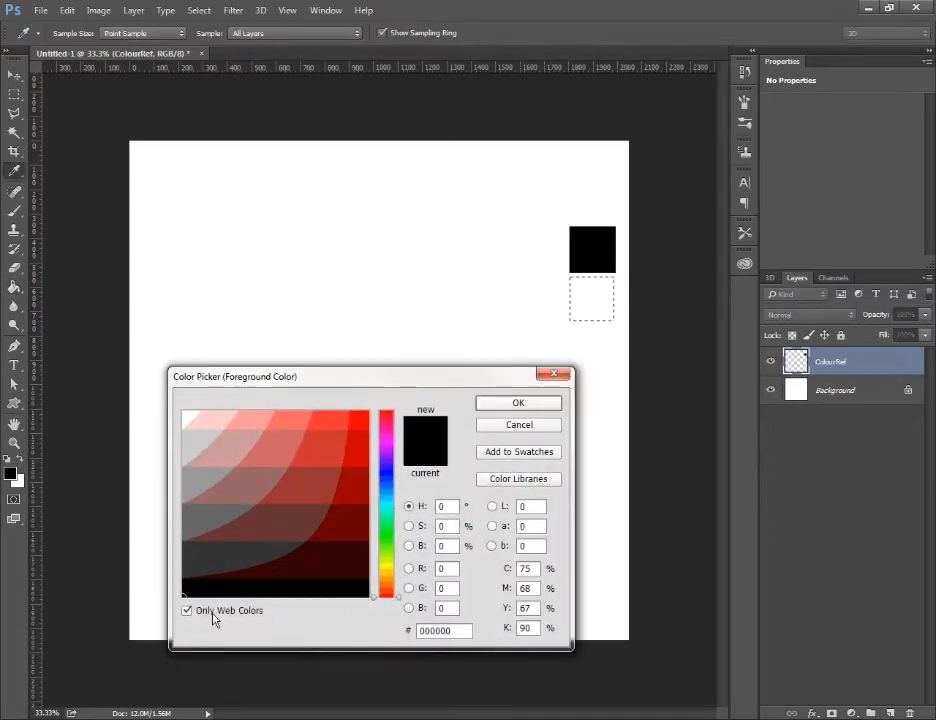
left_click(216, 613)
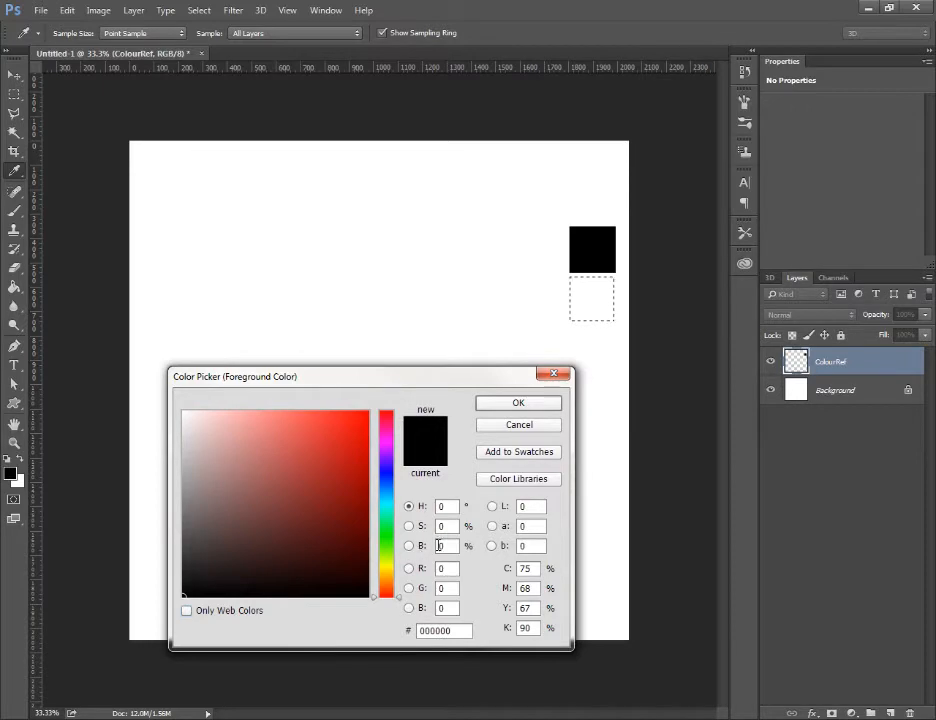
type("50")
key("Return")
key("g")
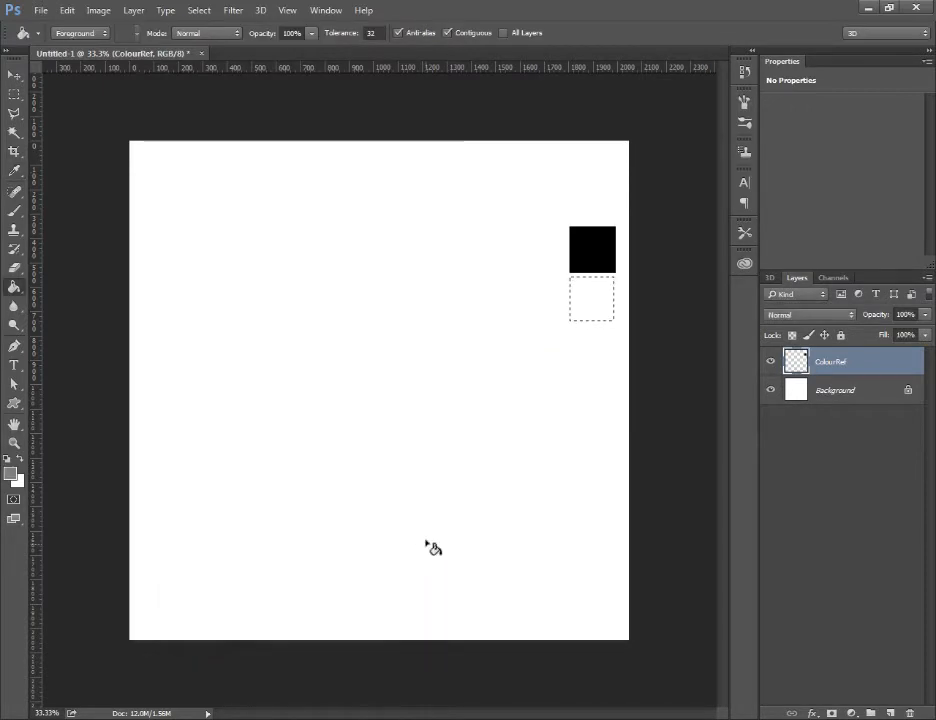
Re-enter 50% brightness for the foreground grey (808080), fill the selected square with it on ColourRef and clear the selection.
left_click(10, 473)
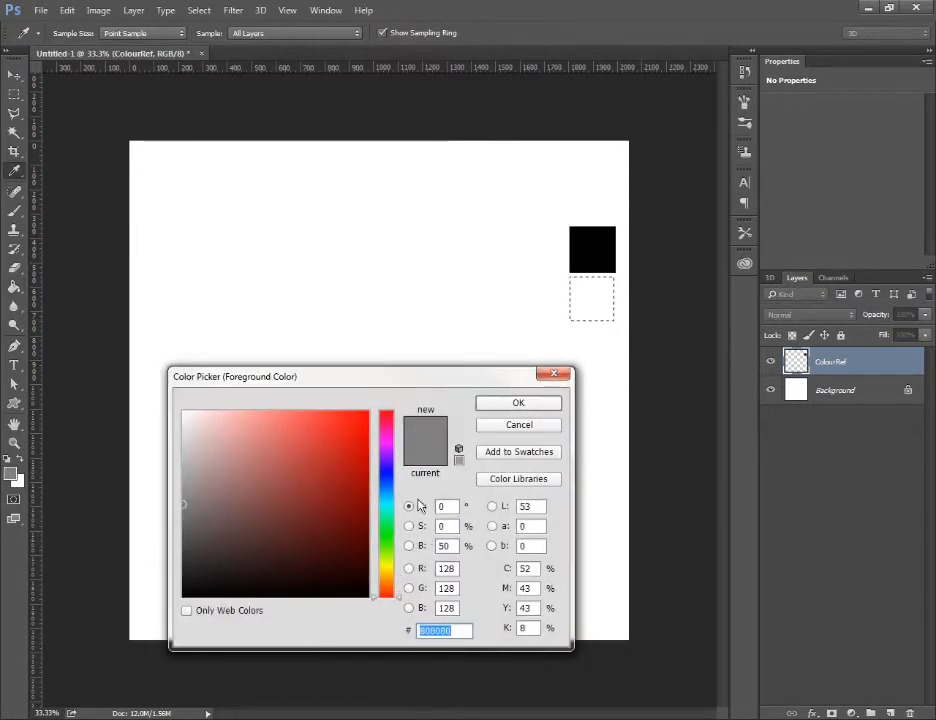
left_click(444, 546)
type("50")
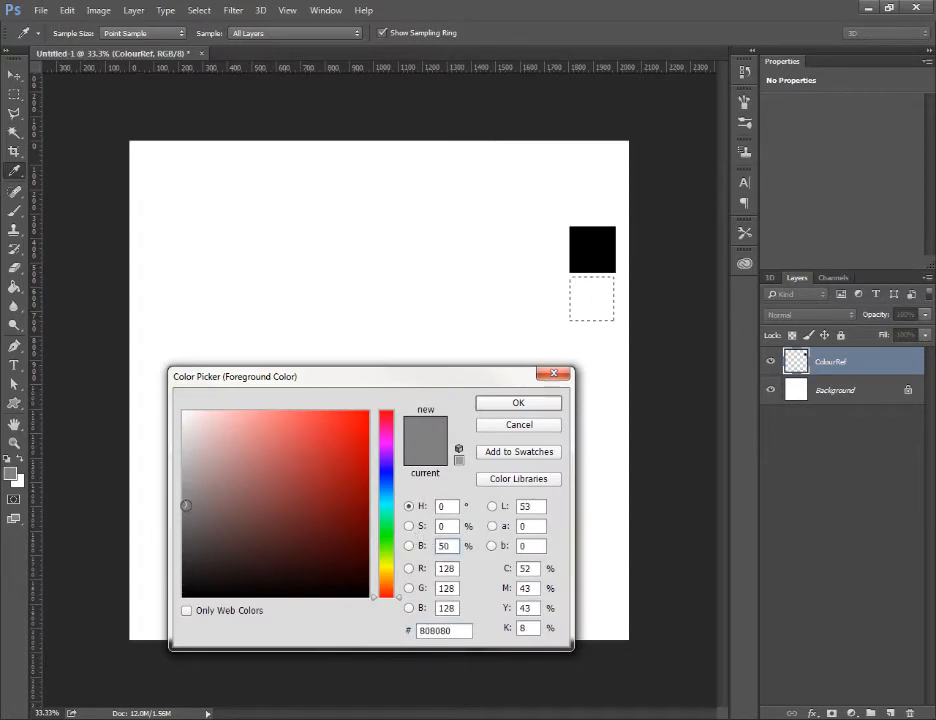
mouse_move(182, 507)
left_mouse_down()
mouse_move(266, 503)
mouse_move(295, 489)
mouse_move(163, 485)
left_mouse_up()
double_click(450, 546)
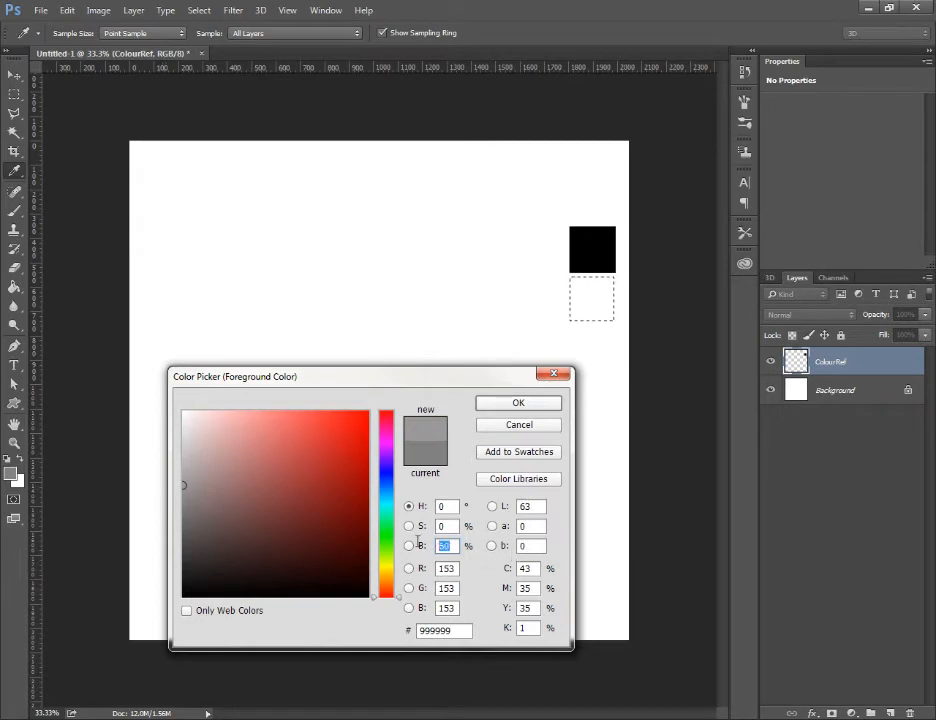
type("50")
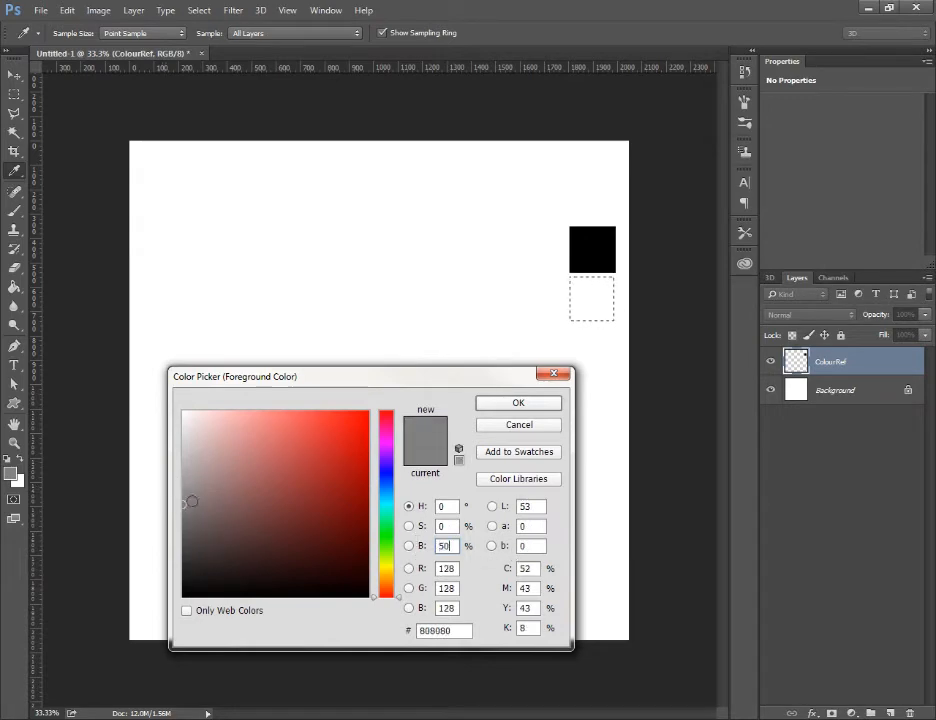
left_click(518, 402)
key("g")
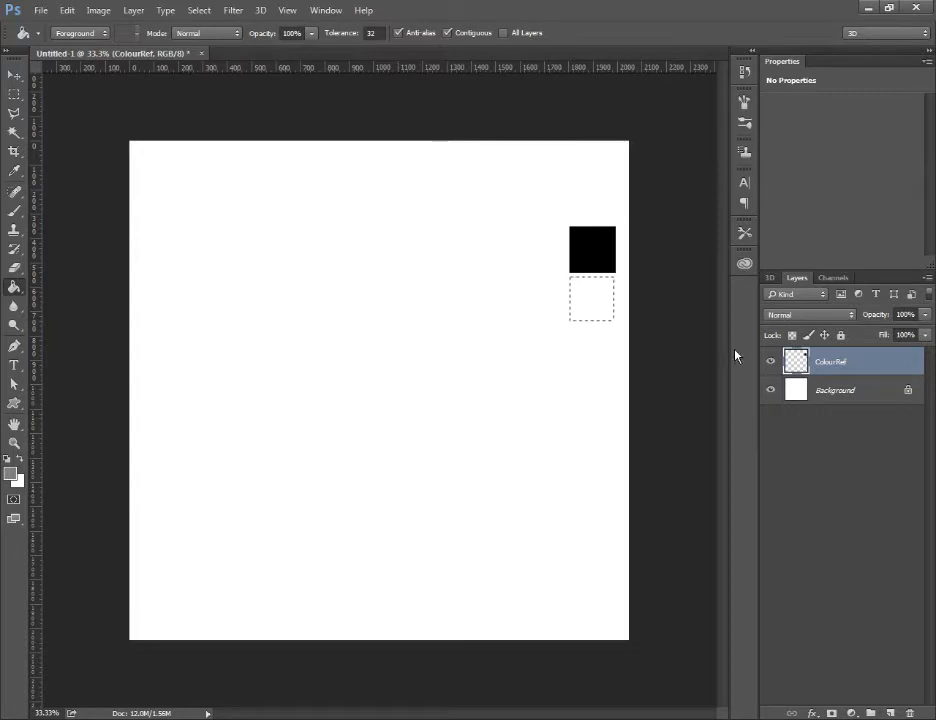
left_click(608, 314)
key("ctrl+d")
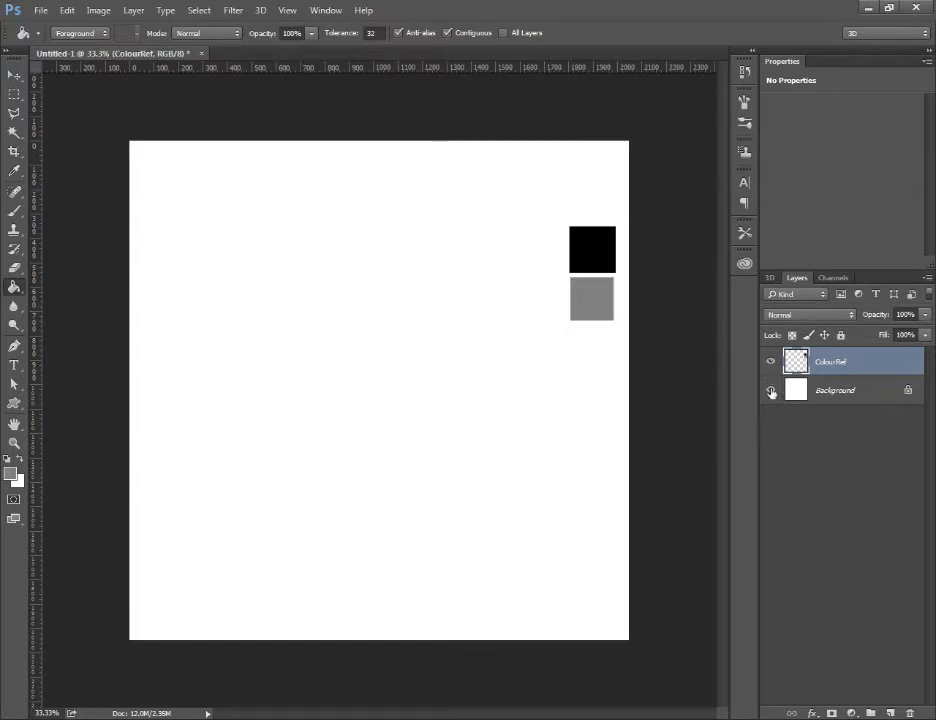
Hide the Background layer, move the black and grey swatches up closer to the white one and clear the selection.
left_click(771, 391)
key("m")
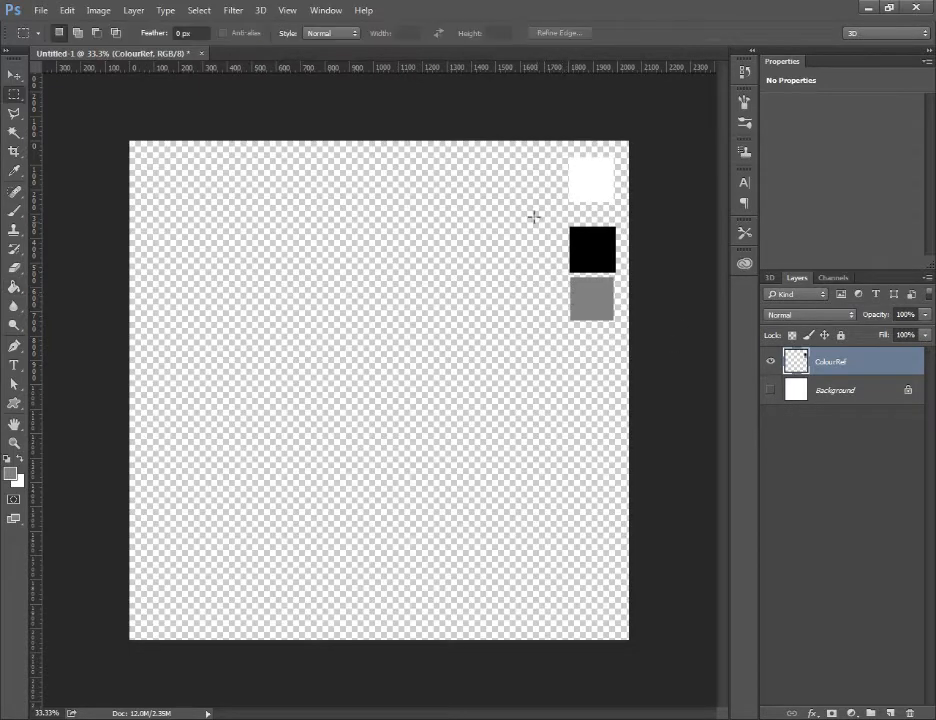
mouse_move(535, 215)
left_mouse_down()
mouse_move(658, 338)
mouse_move(658, 350)
left_mouse_up()
key("v")
left_click_drag(600, 294, 599, 278)
key("ctrl+d")
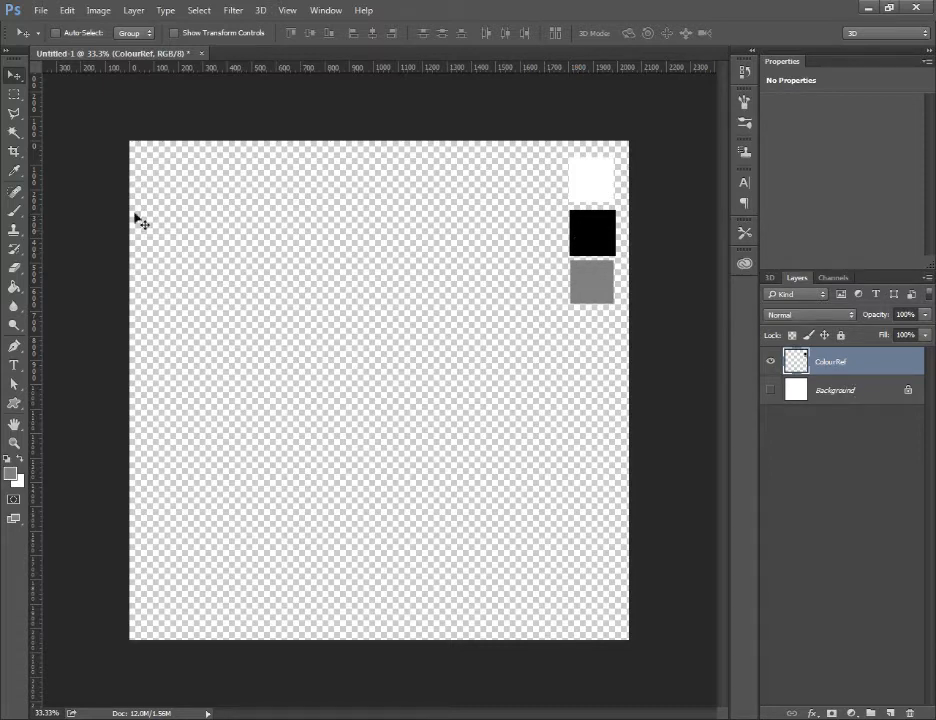
Show only the Background layer and paint a horizontal black line about 700 px long across its centre with a 25 px brush.
left_click(772, 390, "alt")
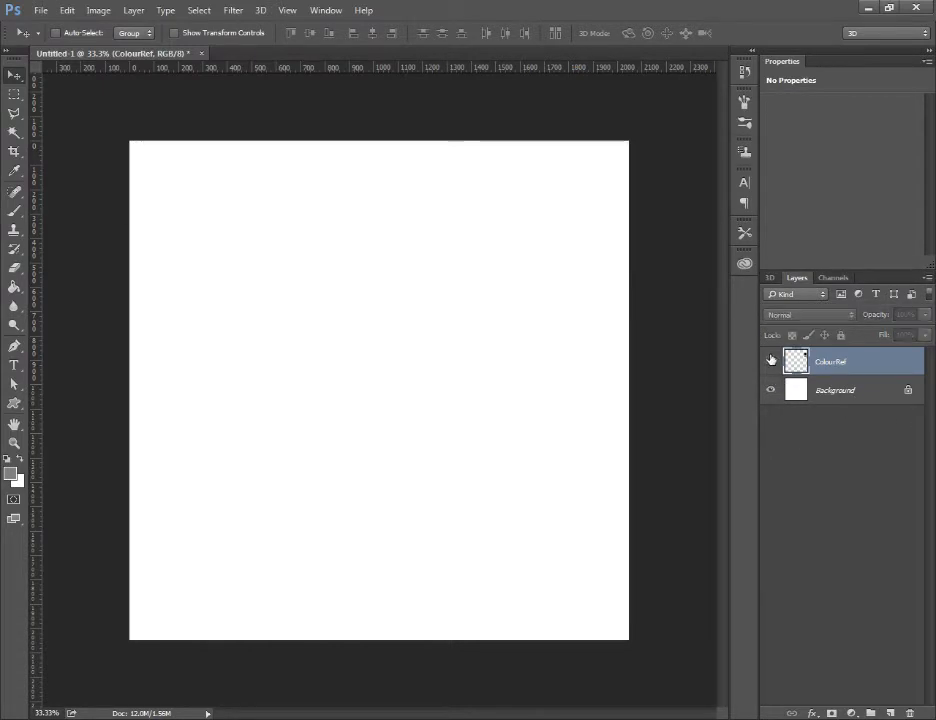
key("b")
left_click(11, 469)
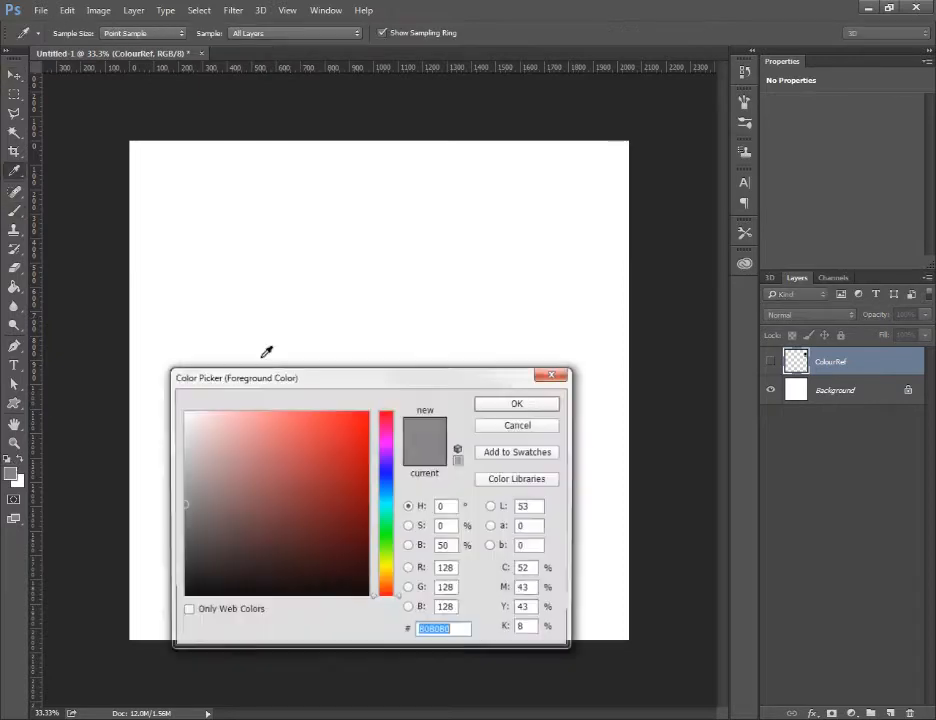
left_click(186, 597)
left_click(520, 403)
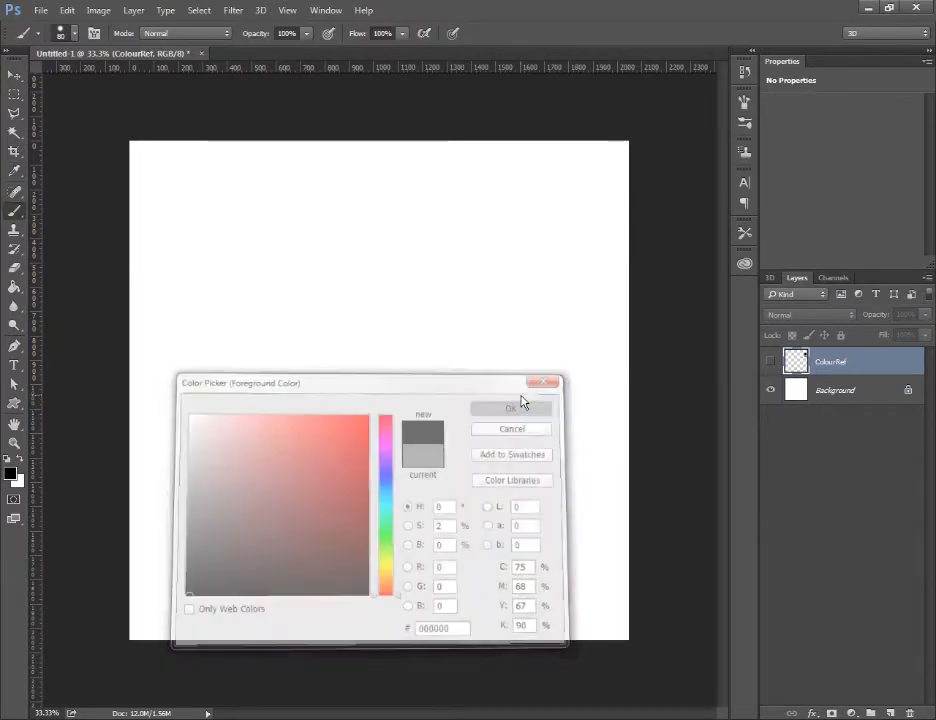
left_click(845, 395)
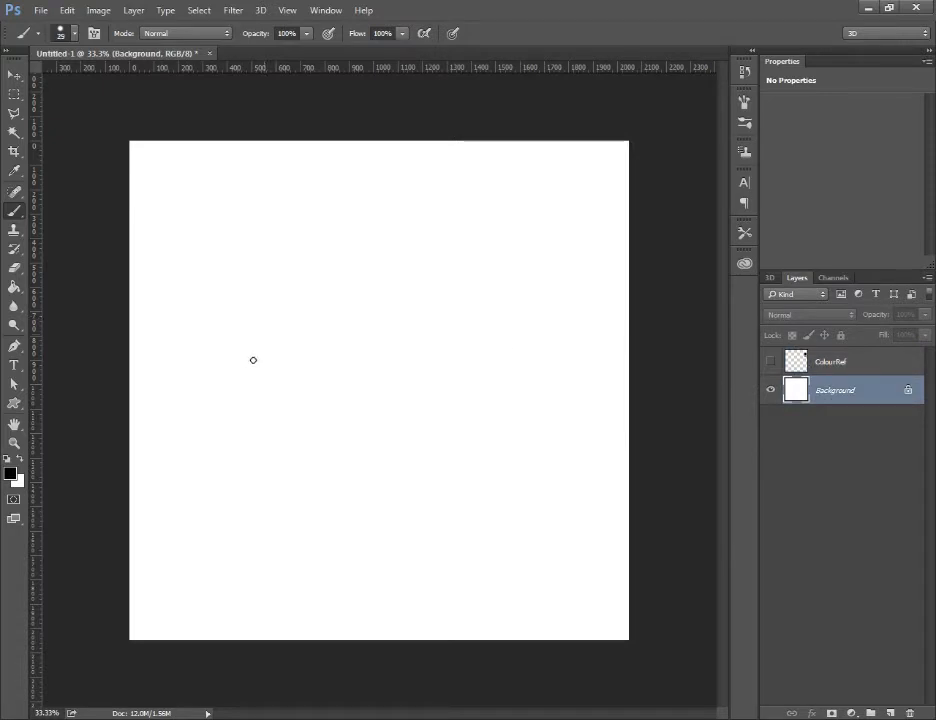
left_click_drag(284, 384, 456, 384)
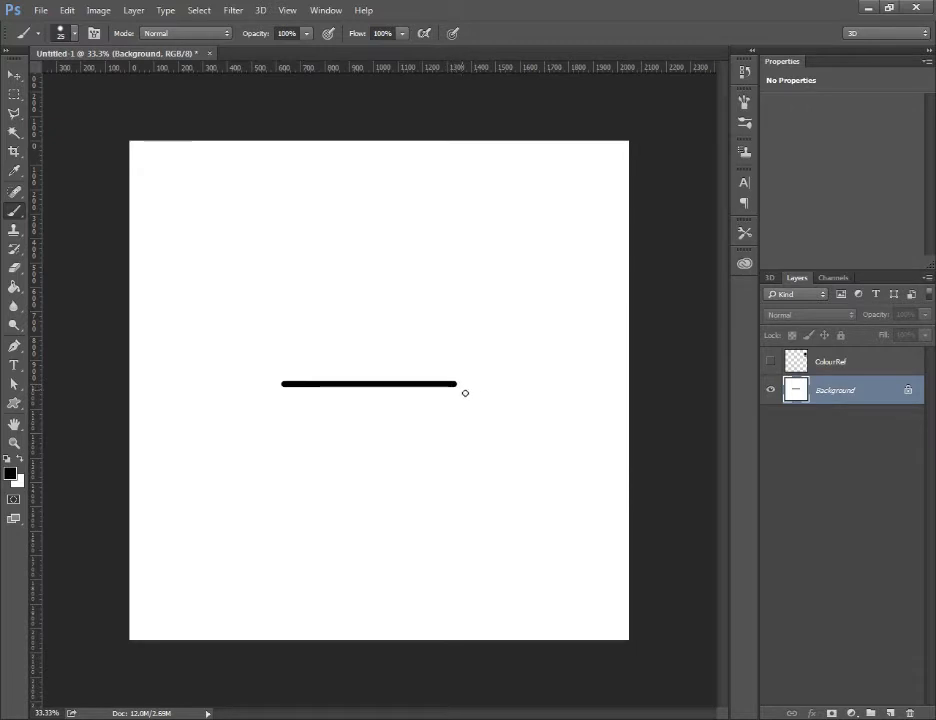
Show ColourRef again and extend the black line on Background into a stepped profile, descending at its right end and rising at its left.
left_click(774, 363)
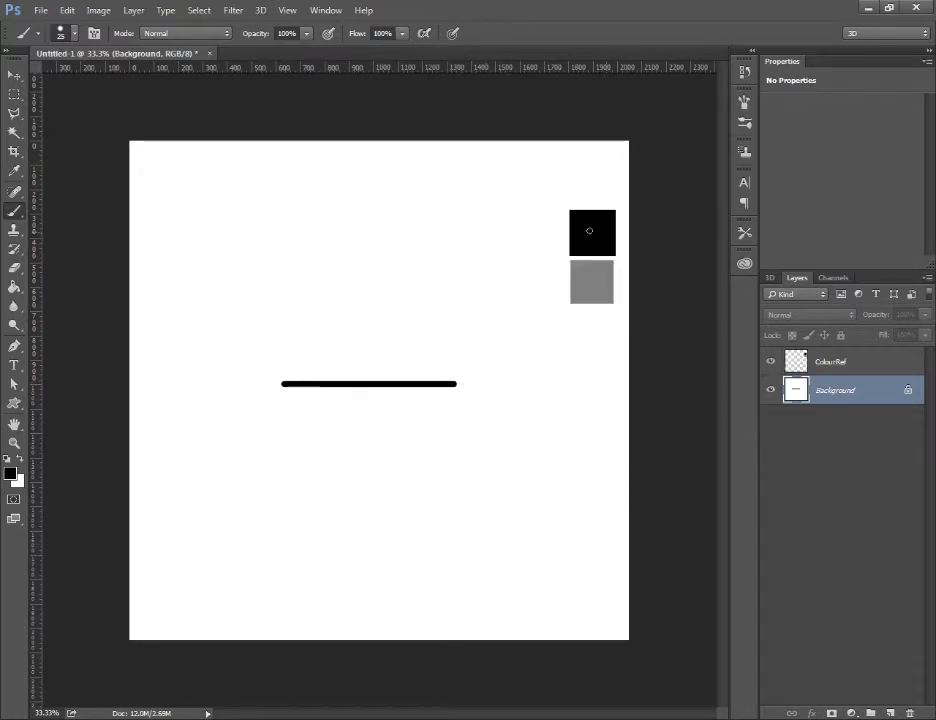
left_click(562, 287, "shift")
mouse_move(455, 384)
left_mouse_down()
mouse_move(482, 477)
mouse_move(535, 475)
left_mouse_up()
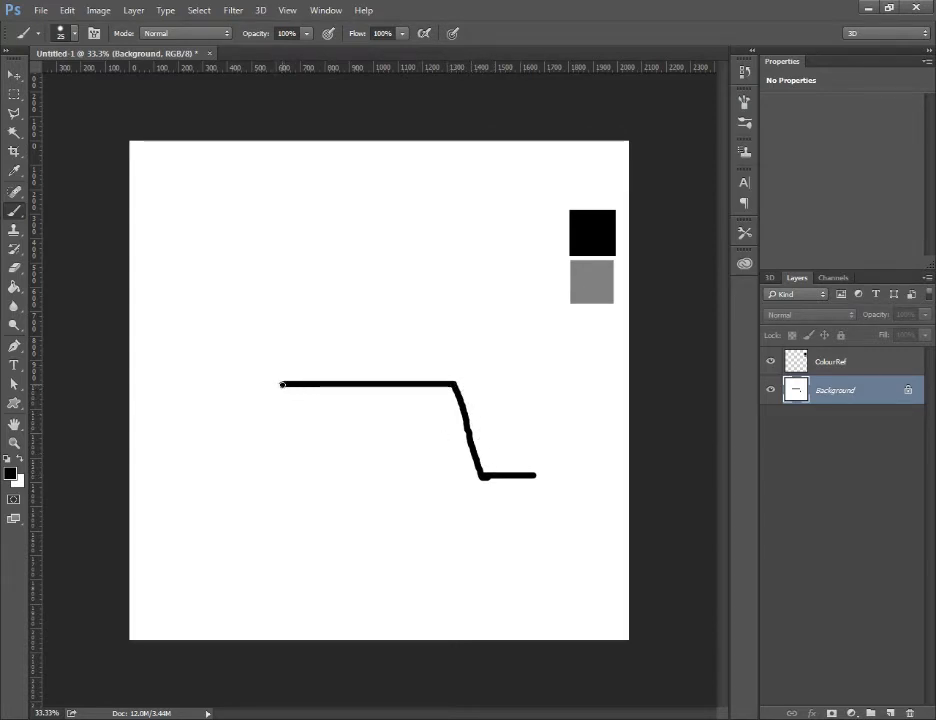
left_click(242, 304, "shift")
left_click(191, 303, "shift")
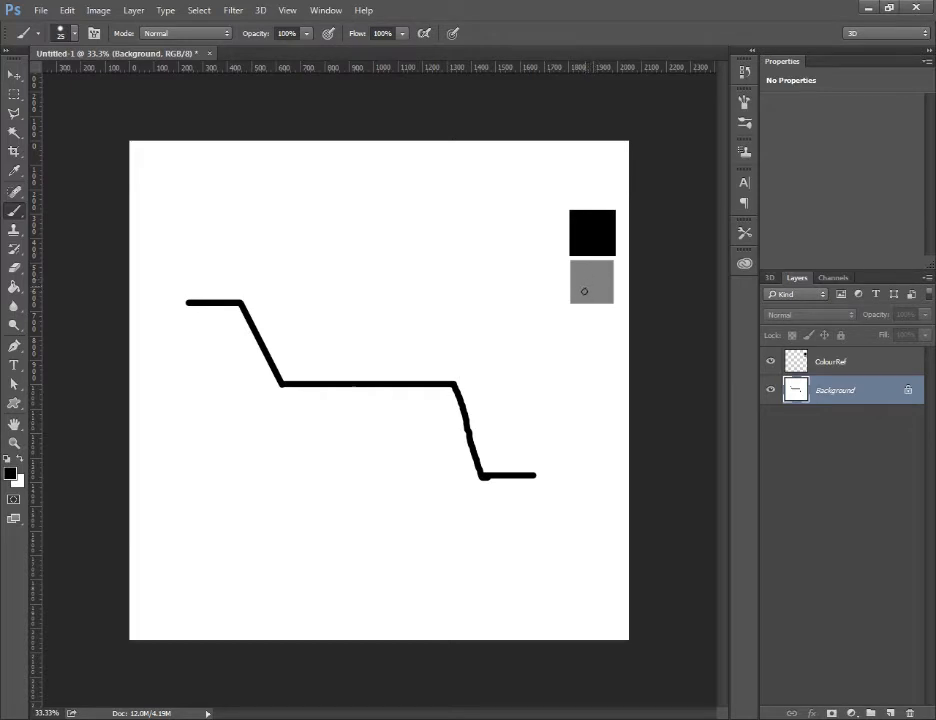
Try extra black brush strokes around the stepped profile, including a longer horizontal one over its middle, and undo them.
mouse_move(550, 357)
left_mouse_down()
mouse_move(564, 320)
mouse_move(550, 325)
mouse_move(579, 311)
mouse_move(553, 328)
left_mouse_up()
key("ctrl+alt+z")
key("ctrl+alt+z")
key("ctrl+alt+z")
key("ctrl+alt+z")
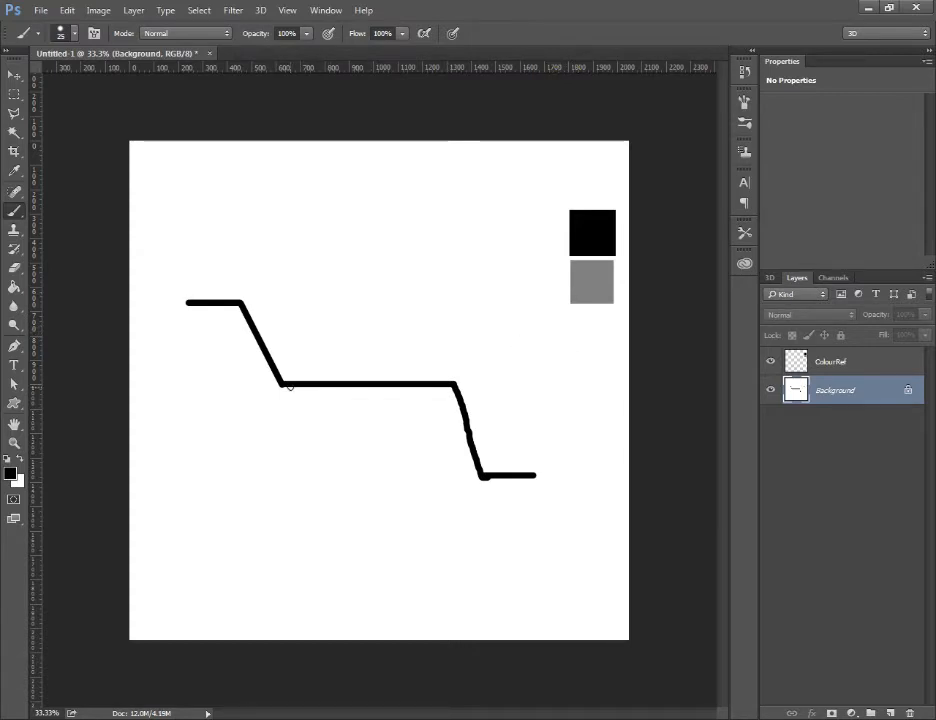
mouse_move(193, 384)
left_mouse_down()
mouse_move(495, 384)
mouse_move(484, 379)
left_mouse_up()
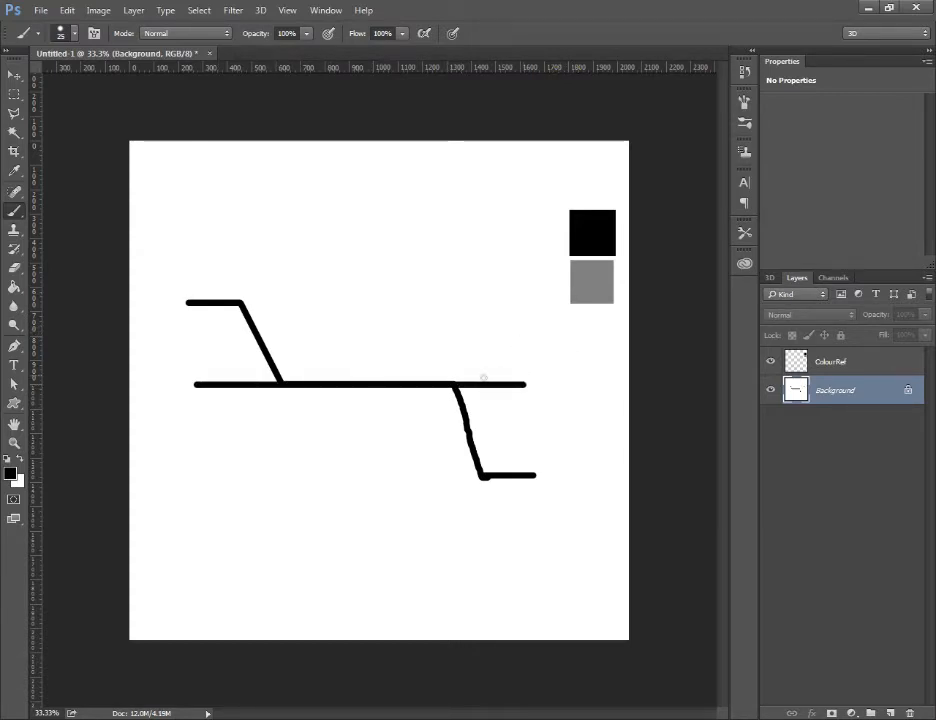
key("ctrl+alt+z")
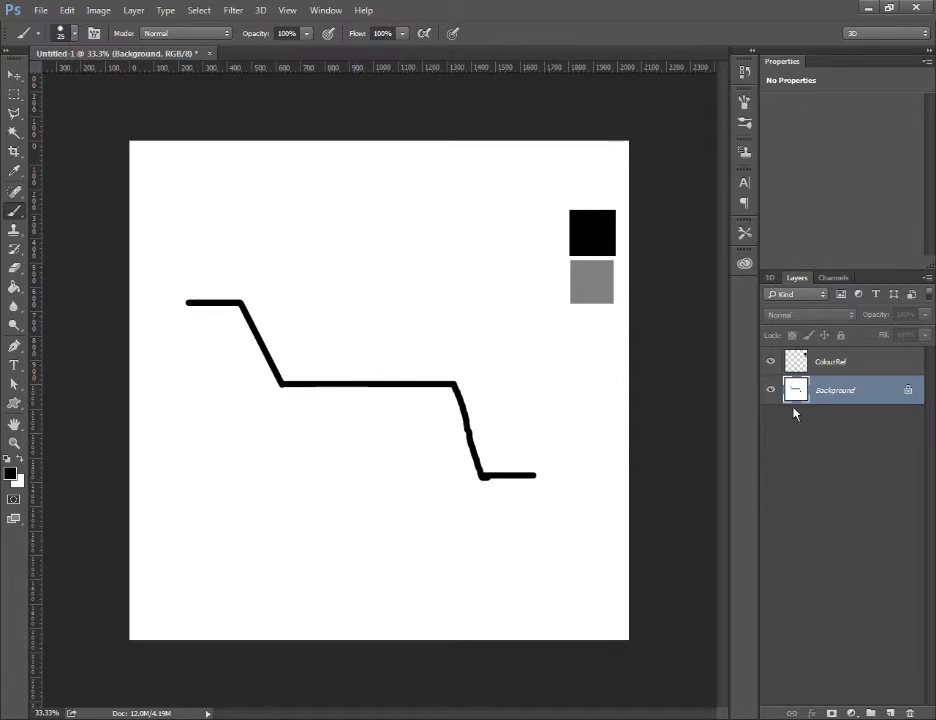
Try replacing the Background layer with an empty layer placed below ColourRef, and undo the replacement.
key("Delete")
left_click(891, 713)
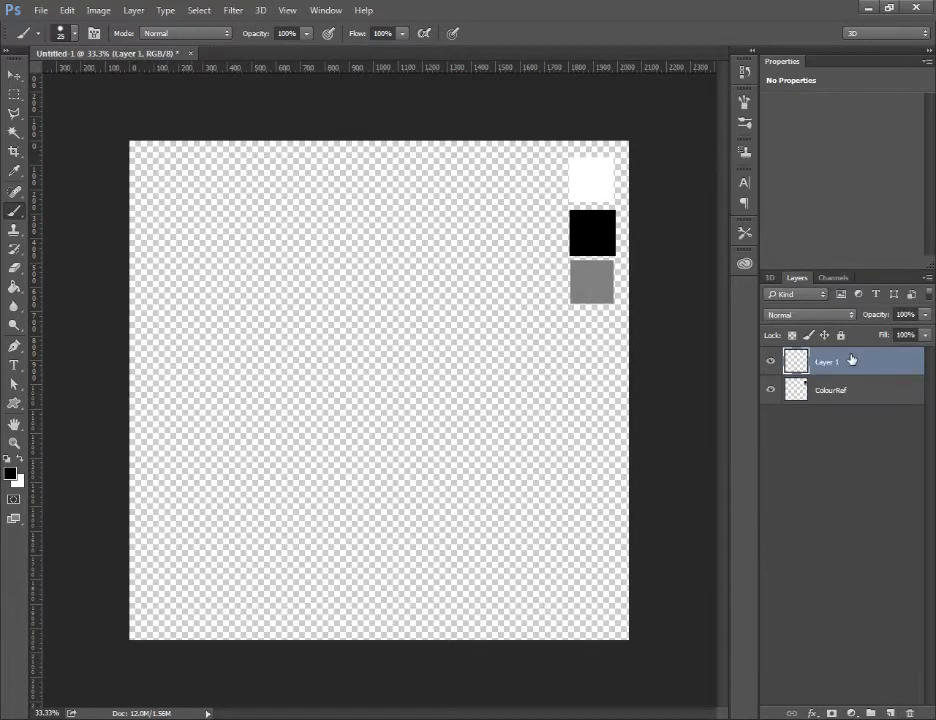
left_click_drag(851, 361, 856, 411)
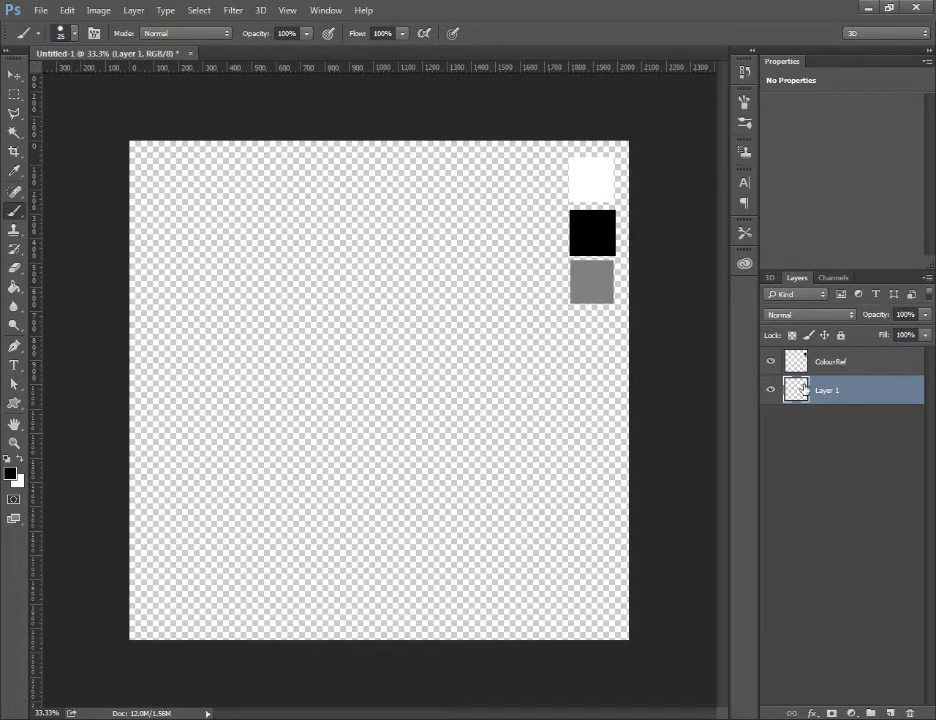
key("ctrl+alt+z")
key("ctrl+alt+z")
key("ctrl+alt+z")
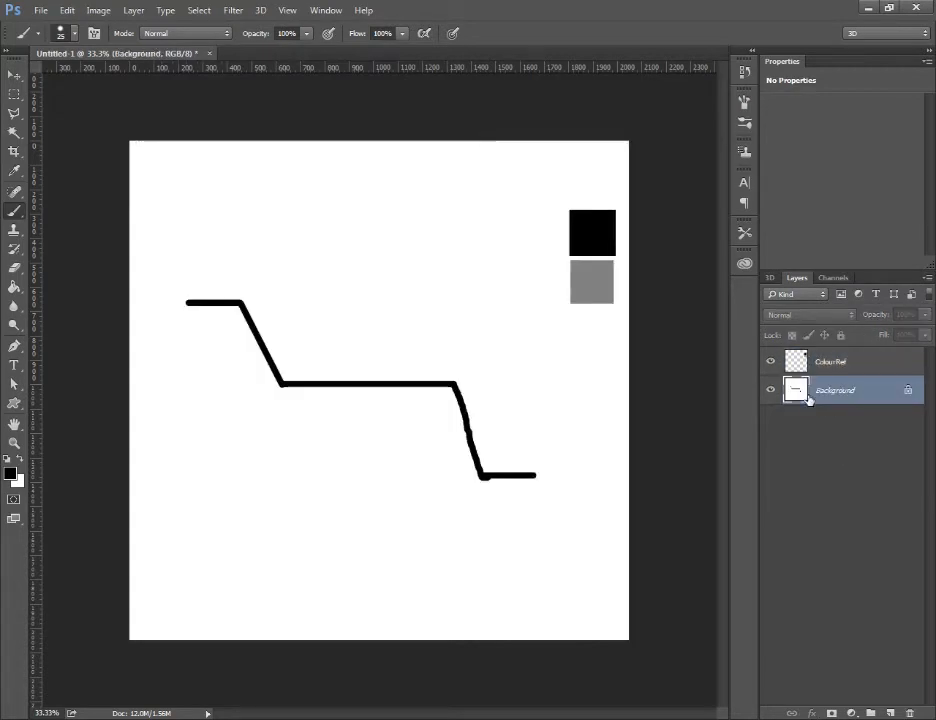
Delete the Background layer and add a new empty layer placed below ColourRef.
key("Delete")
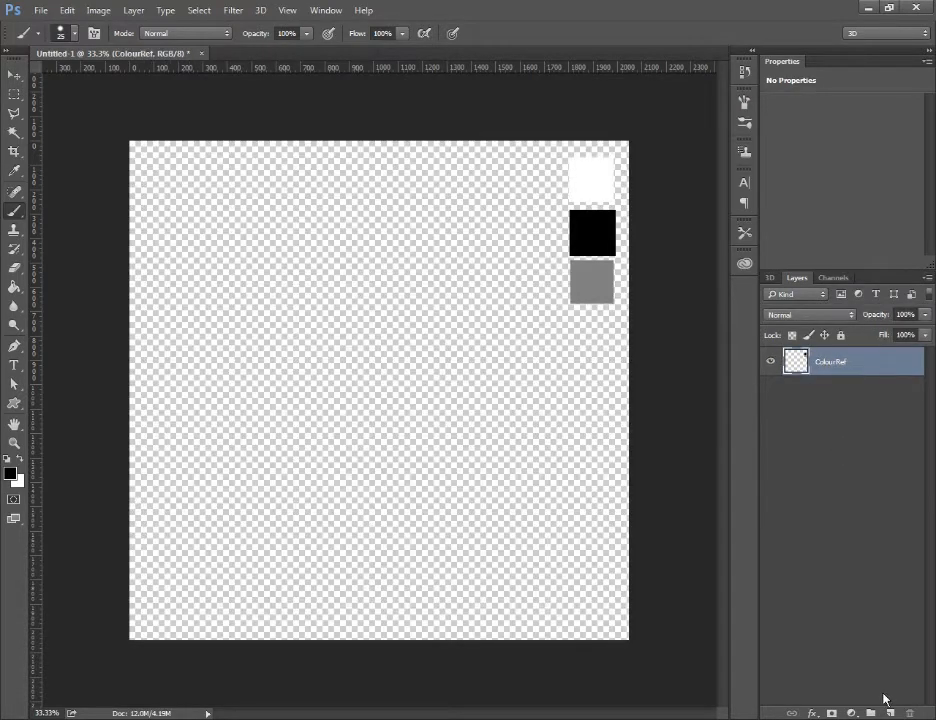
left_click(891, 713)
left_click_drag(855, 368, 857, 410)
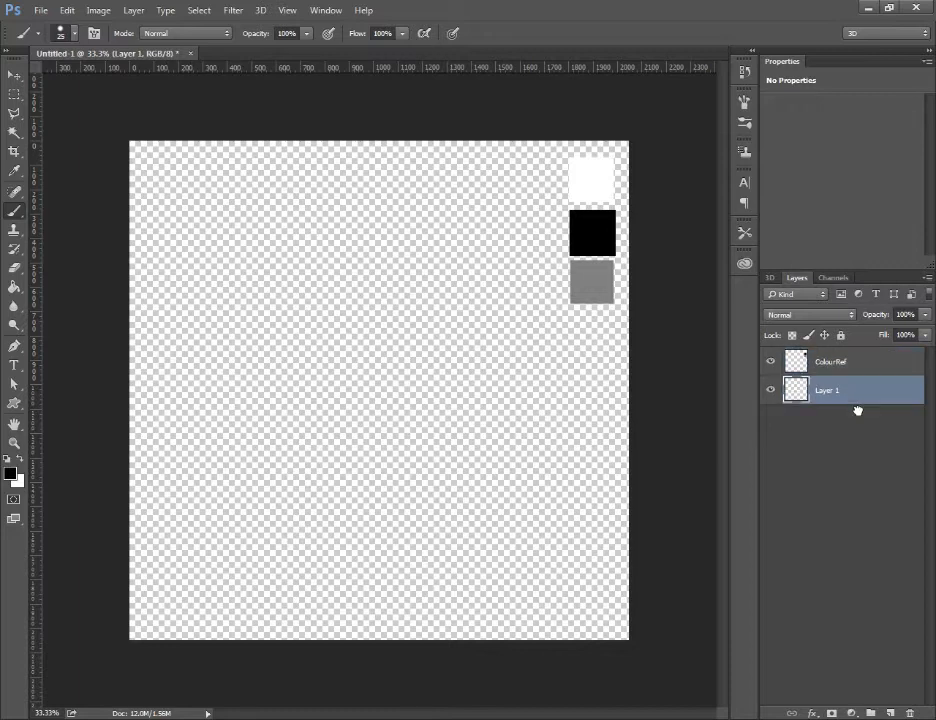
Sample the grey swatch as the foreground colour and activate the Gradient tool.
left_click(594, 270, "alt")
left_click(14, 170)
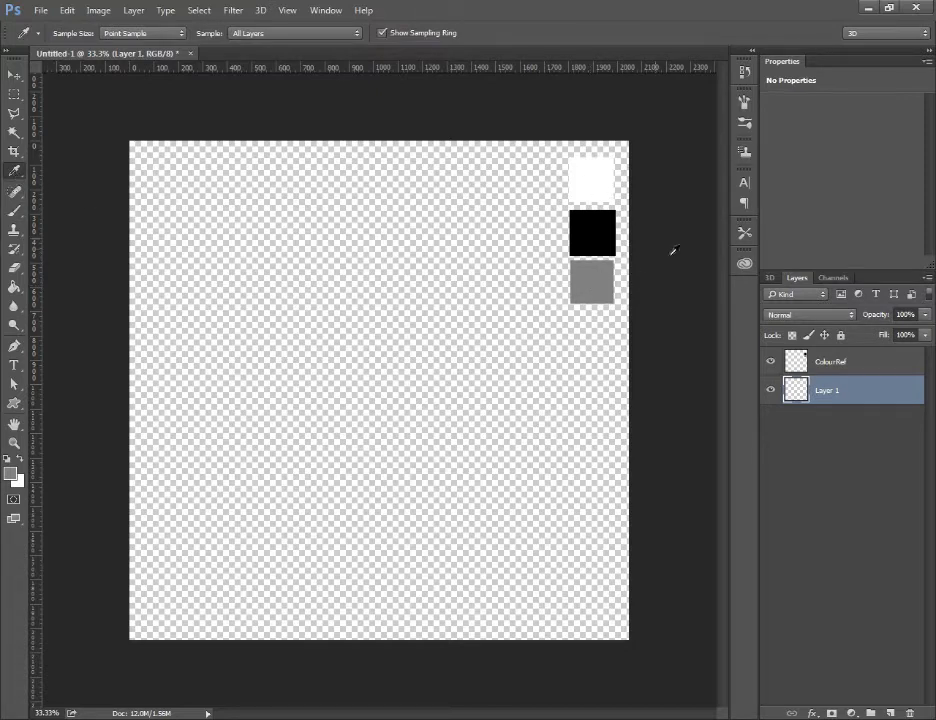
left_click(13, 288)
left_click(50, 285)
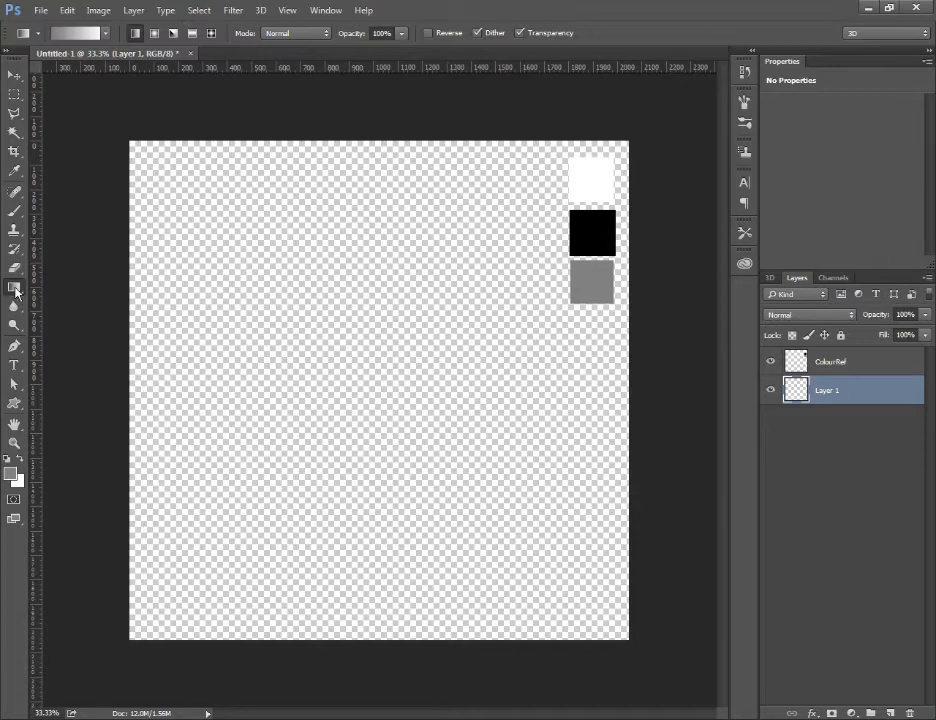
Try a vertical linear gradient on Layer 1 from grey near the canvas's lower edge to white in the upper part, and undo it.
left_click(14, 289)
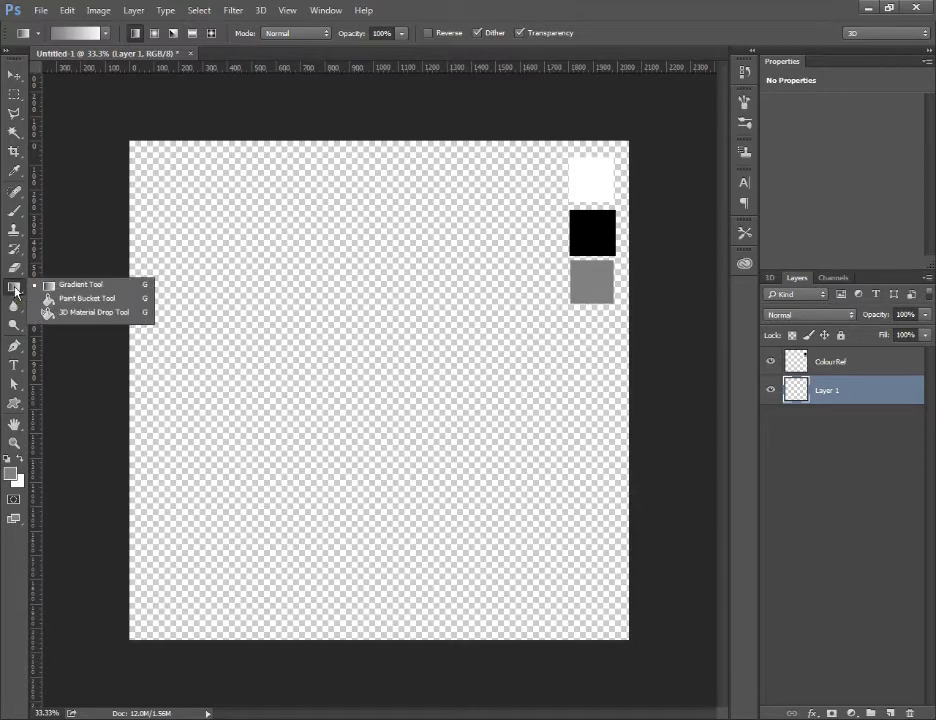
left_click(80, 285)
left_click_drag(297, 610, 299, 248)
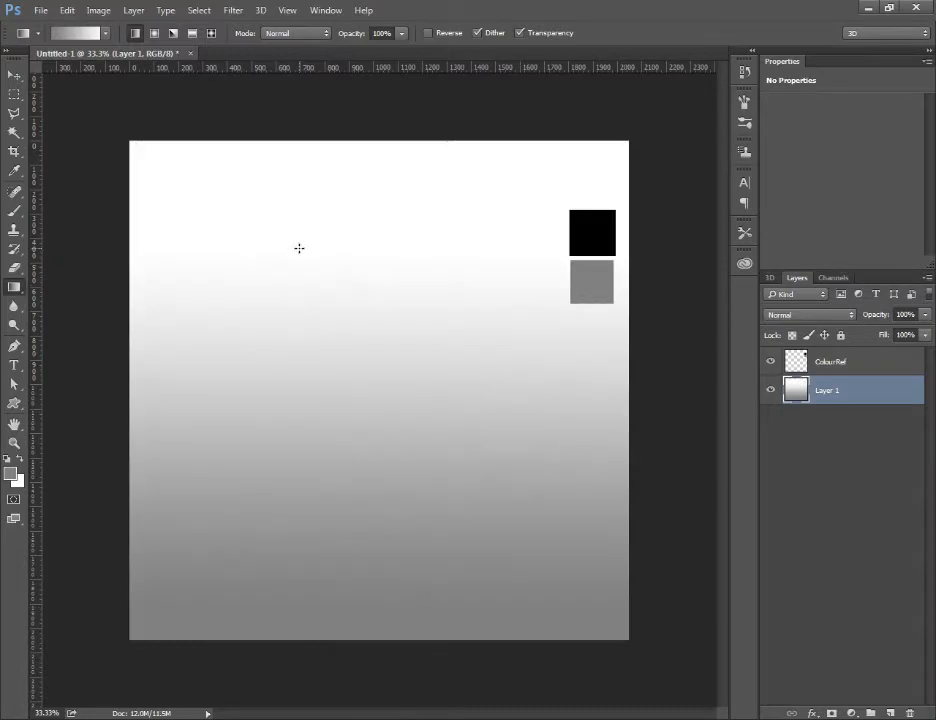
key("ctrl+z")
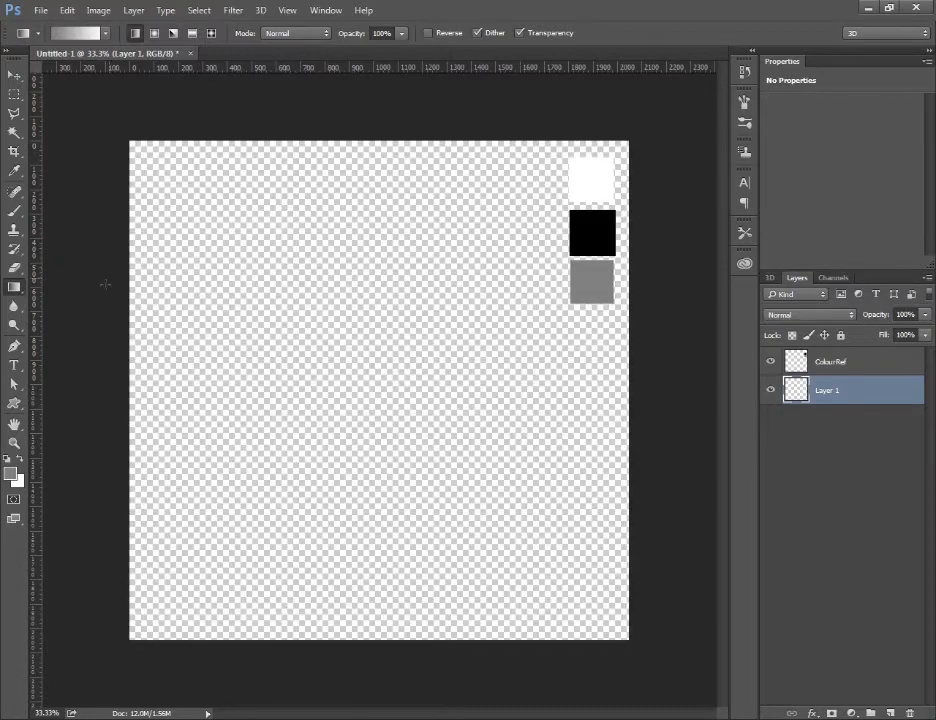
Fill the whole of Layer 1 with the grey foreground colour using the Paint Bucket tool.
left_click(15, 288)
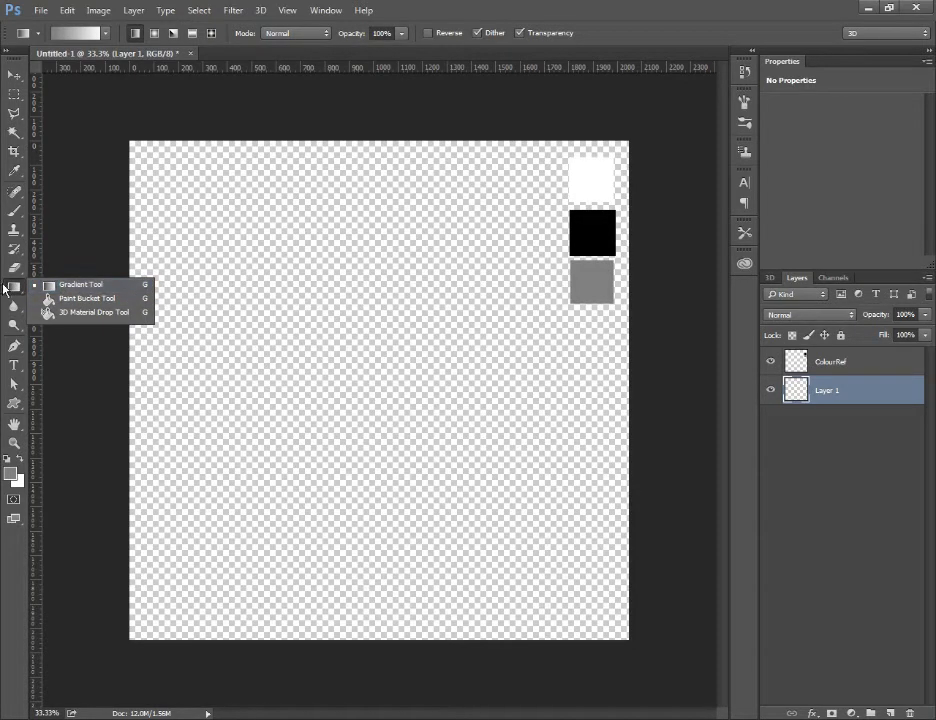
left_click(14, 287)
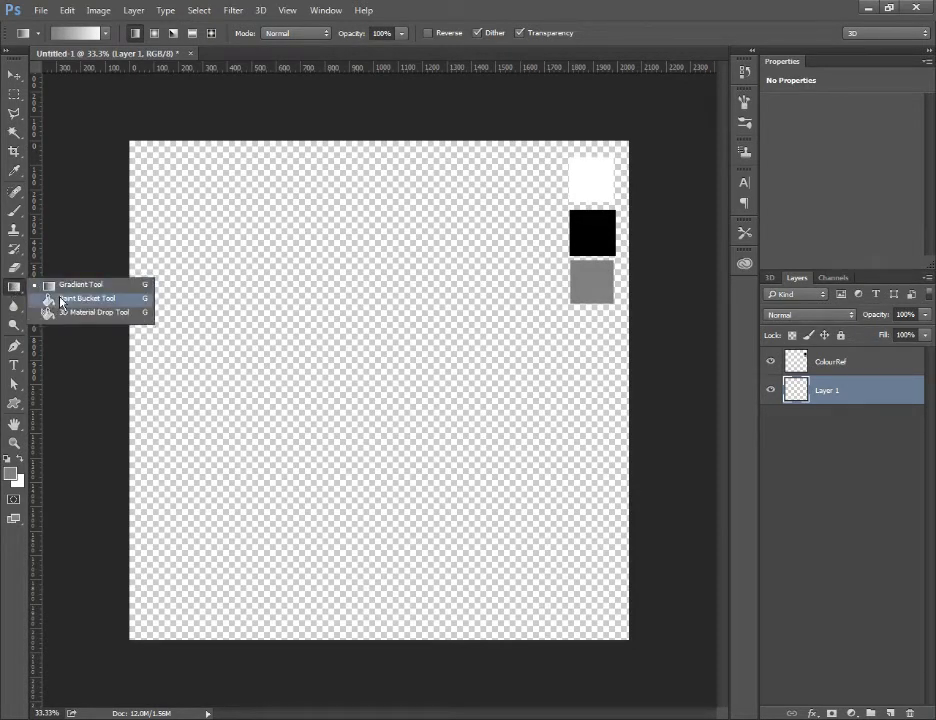
left_click(60, 300)
left_click(363, 349)
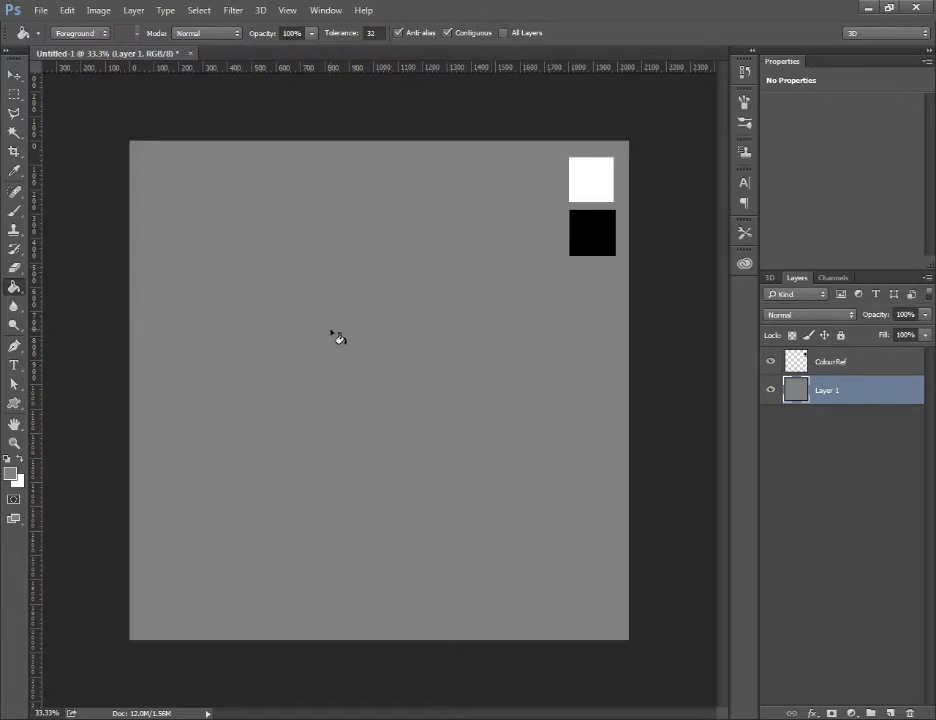
left_click(770, 390)
left_click(767, 393)
Make a circular selection about 130 px across near the canvas's upper-left corner and set up the Paint Bucket with white as foreground.
left_click(12, 95)
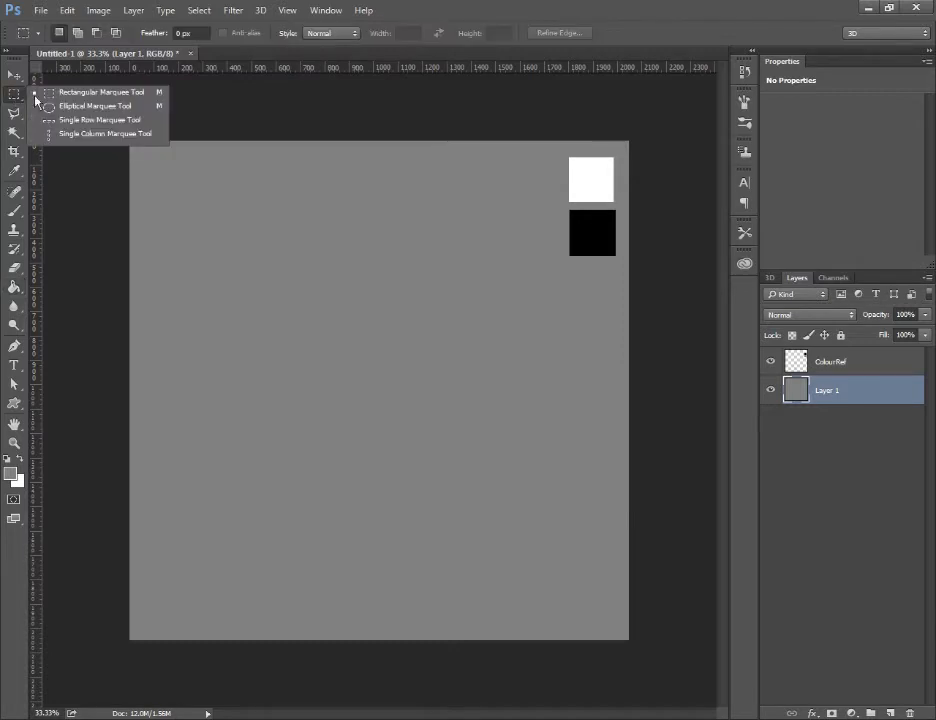
left_click(86, 106)
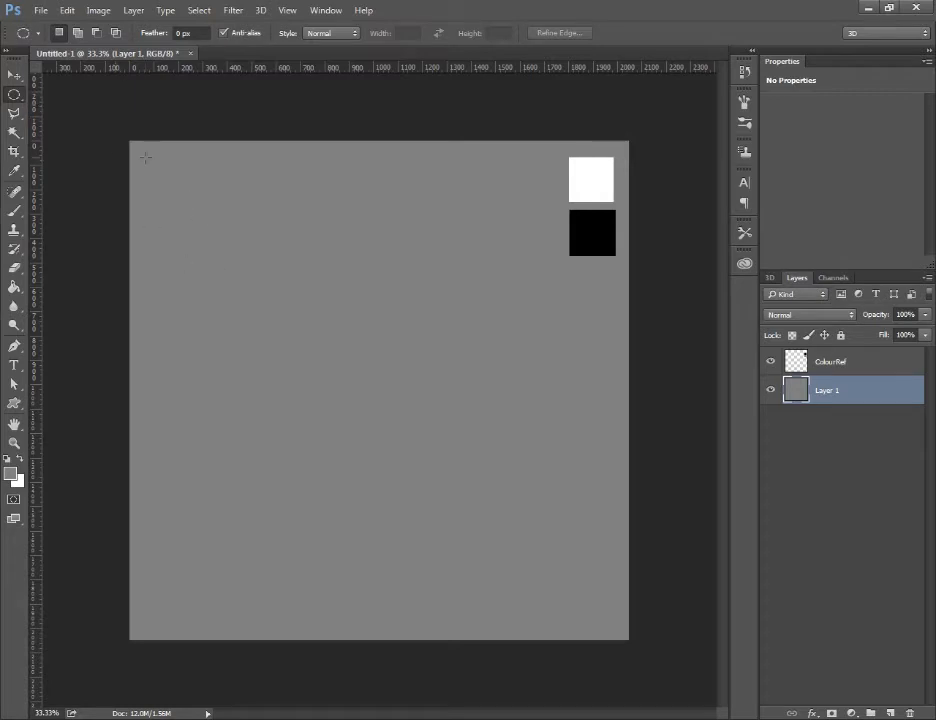
left_click_drag(142, 155, 58, 107)
key("alt+space")
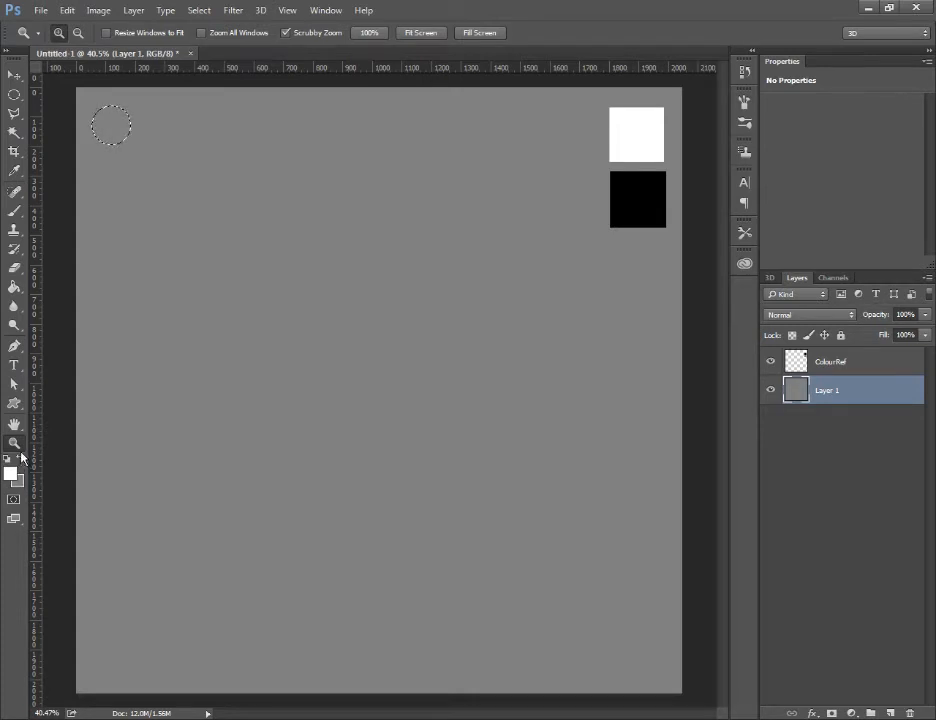
key("g")
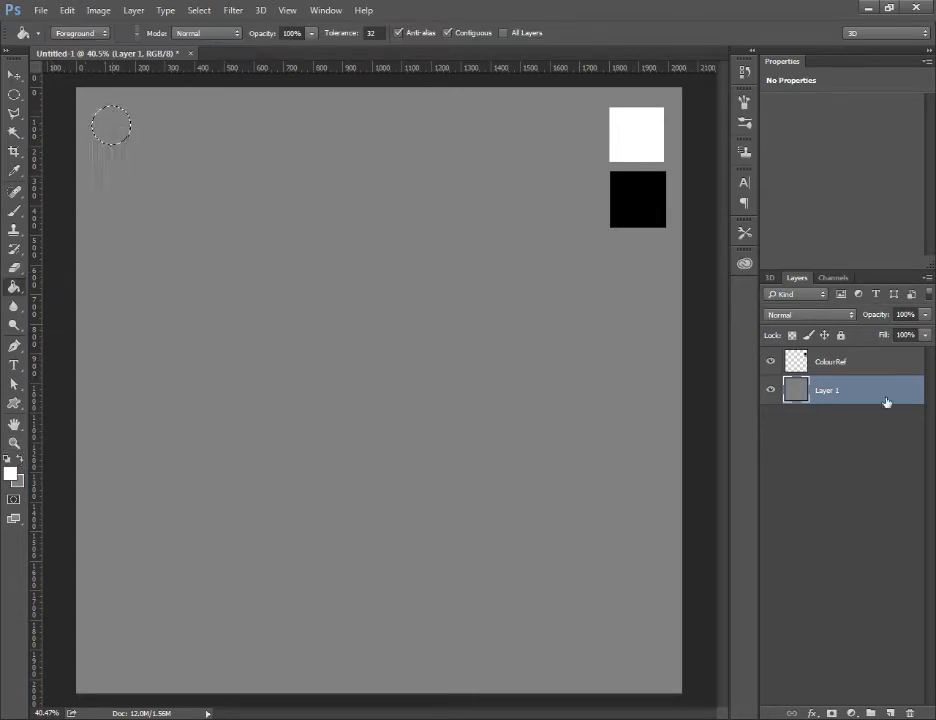
Add a new empty layer above Layer 1 and name it Bolts.
key("ctrl+shift+alt+n")
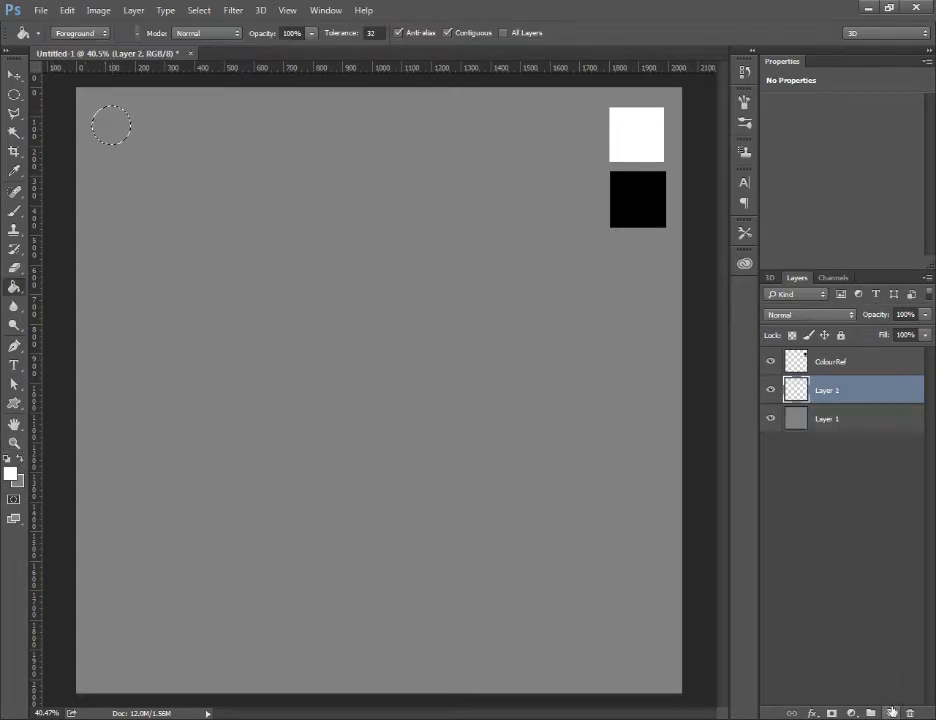
double_click(826, 391)
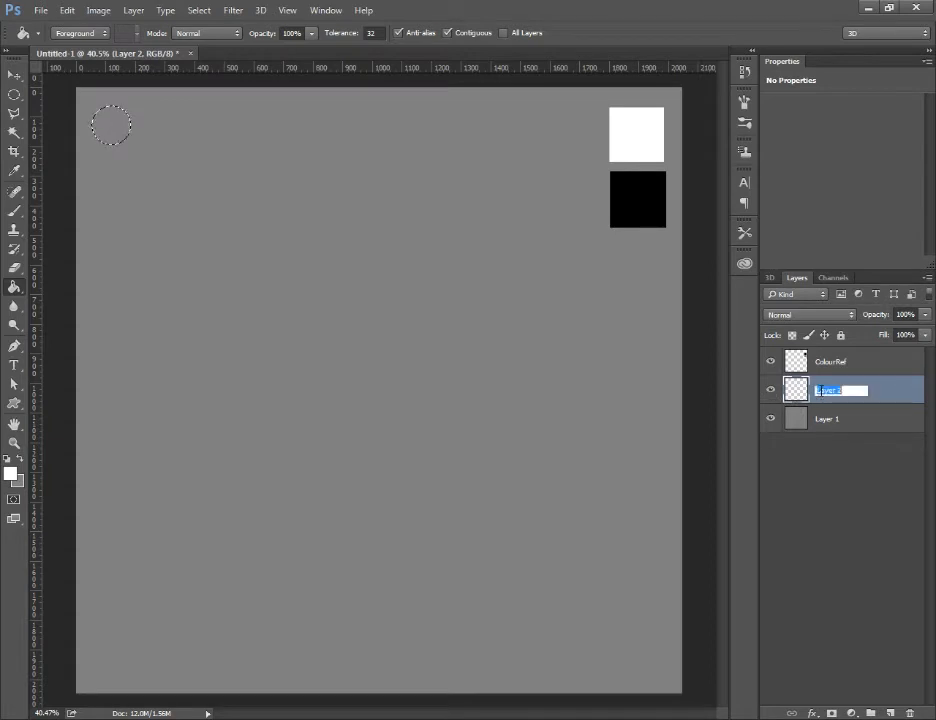
type("Bolts")
key("Return")
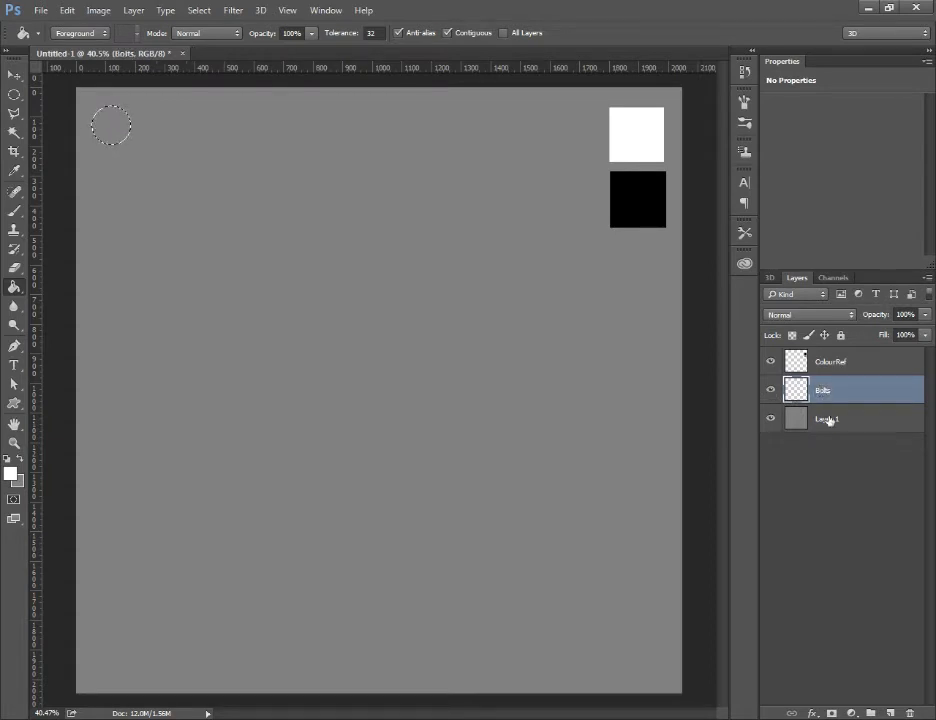
Rename Layer 1 as Base and fully lock both the Base and ColourRef layers.
double_click(830, 420)
type("Base")
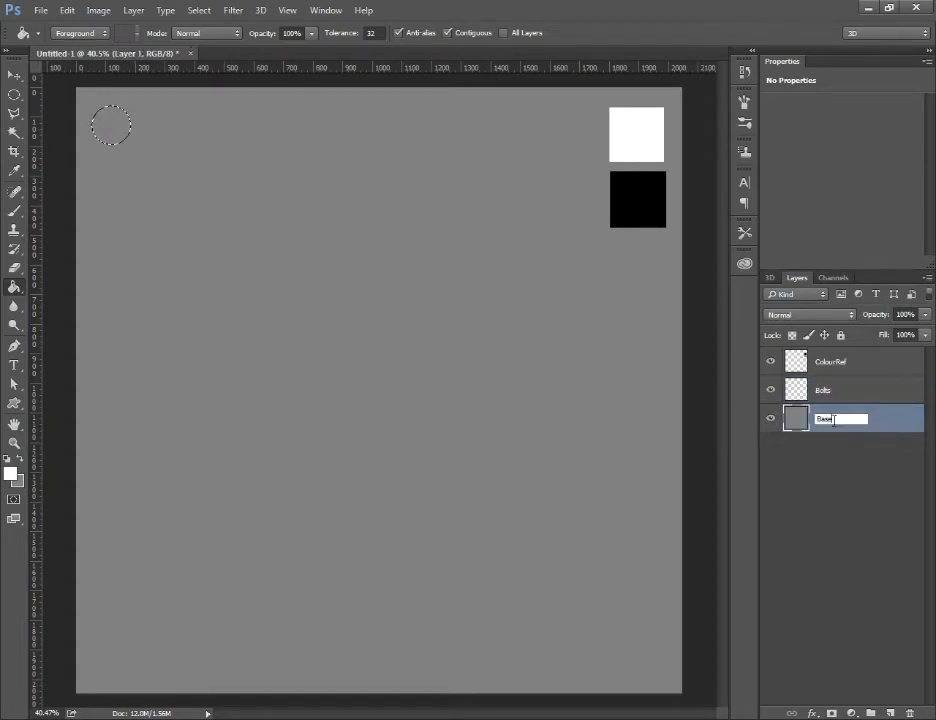
key("Return")
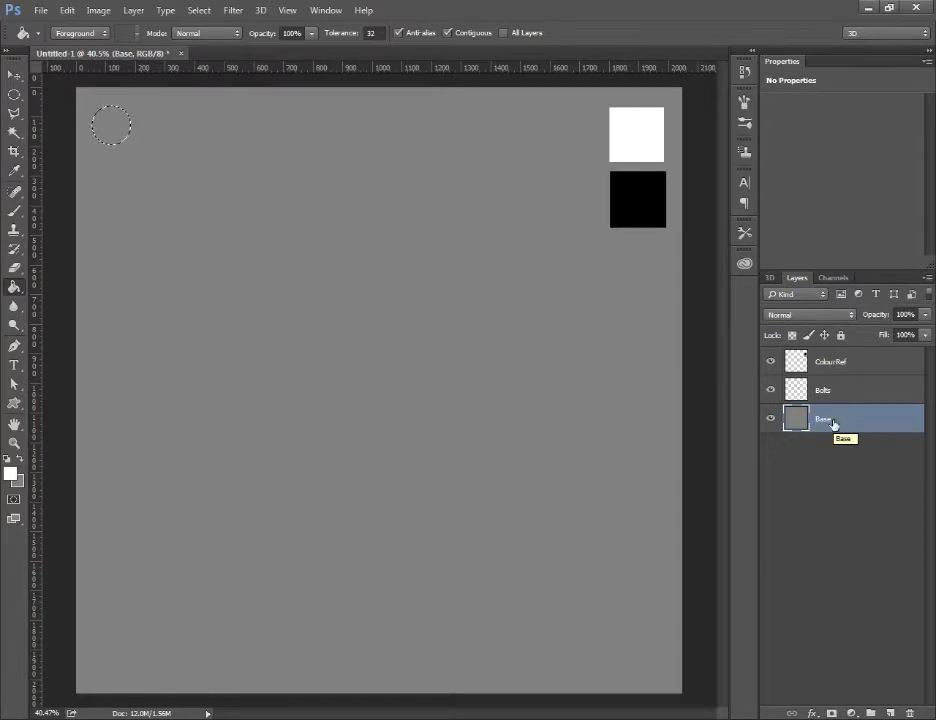
left_click(840, 335)
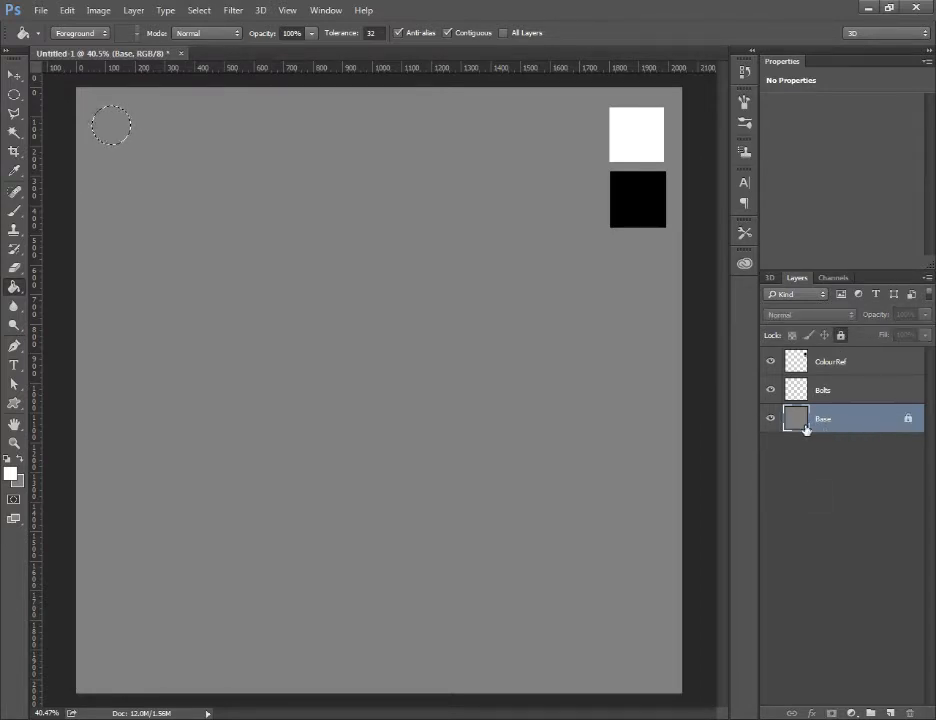
left_click(850, 361)
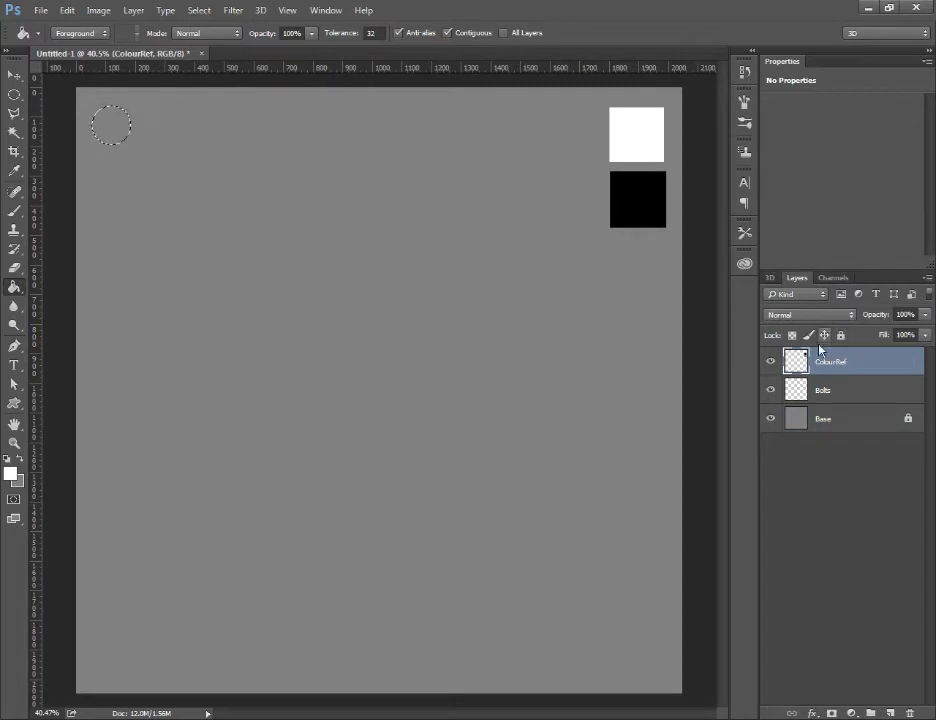
left_click(841, 336)
Fill the circular selection with white on the Bolts layer, clear the selection and activate the Move tool.
left_click(873, 389)
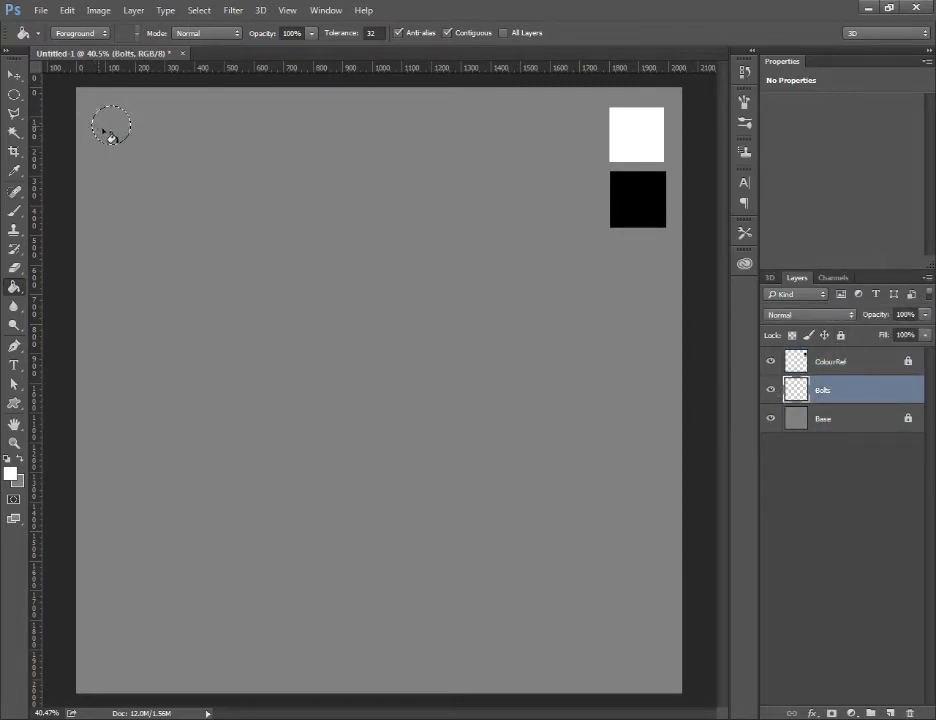
left_click(117, 141)
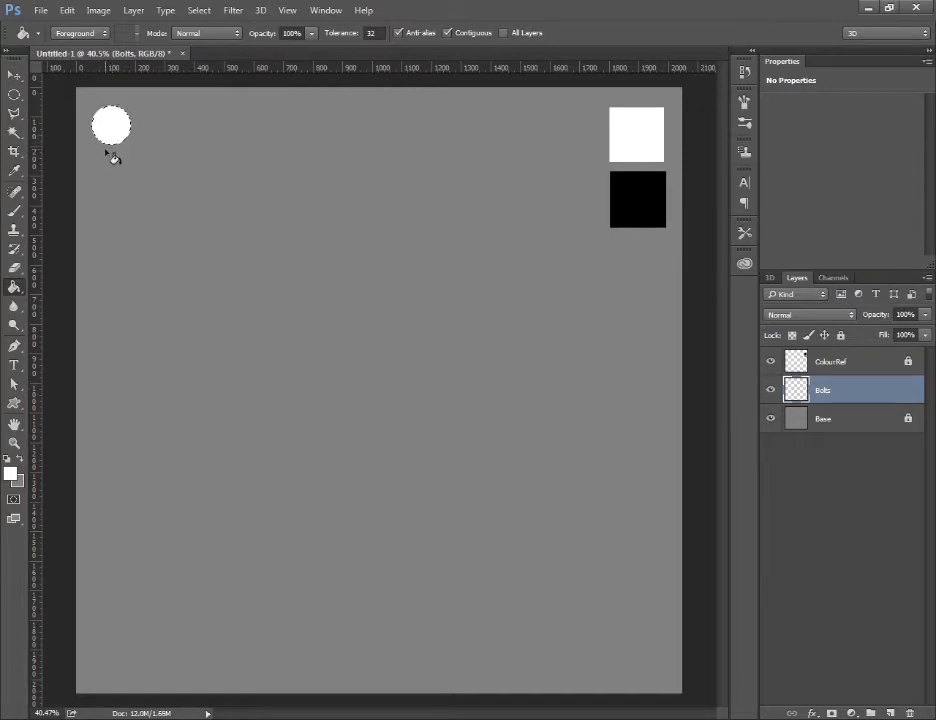
key("ctrl+d")
key("v")
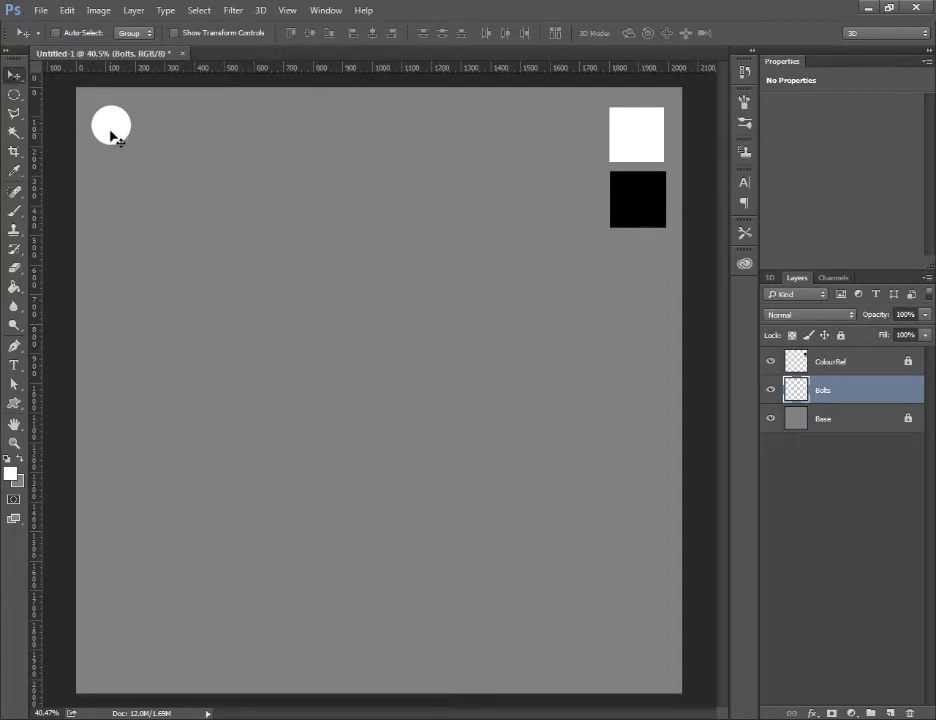
Try placing the white circle at three different spots lower on the canvas, undoing each attempt.
left_click_drag(111, 132, 202, 186)
key("ctrl+z")
left_click_drag(107, 126, 180, 217)
key("ctrl+z")
left_click_drag(117, 141, 102, 280)
key("ctrl+z")
Duplicate the white circle twice towards the right to form a level row of three evenly spaced bolts.
left_click_drag(113, 131, 162, 134)
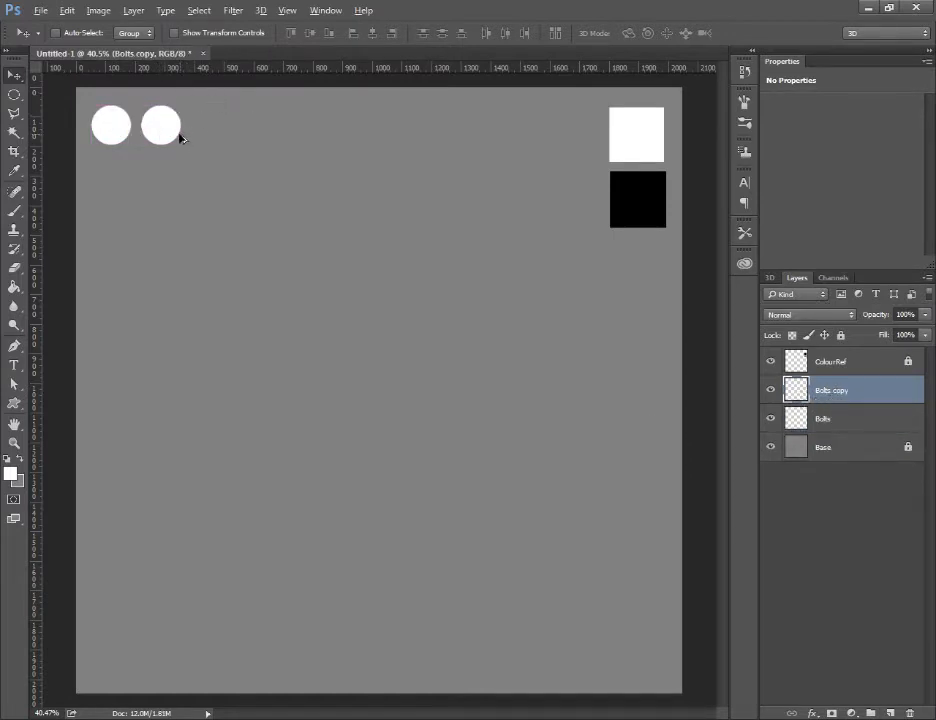
left_click_drag(176, 134, 226, 141)
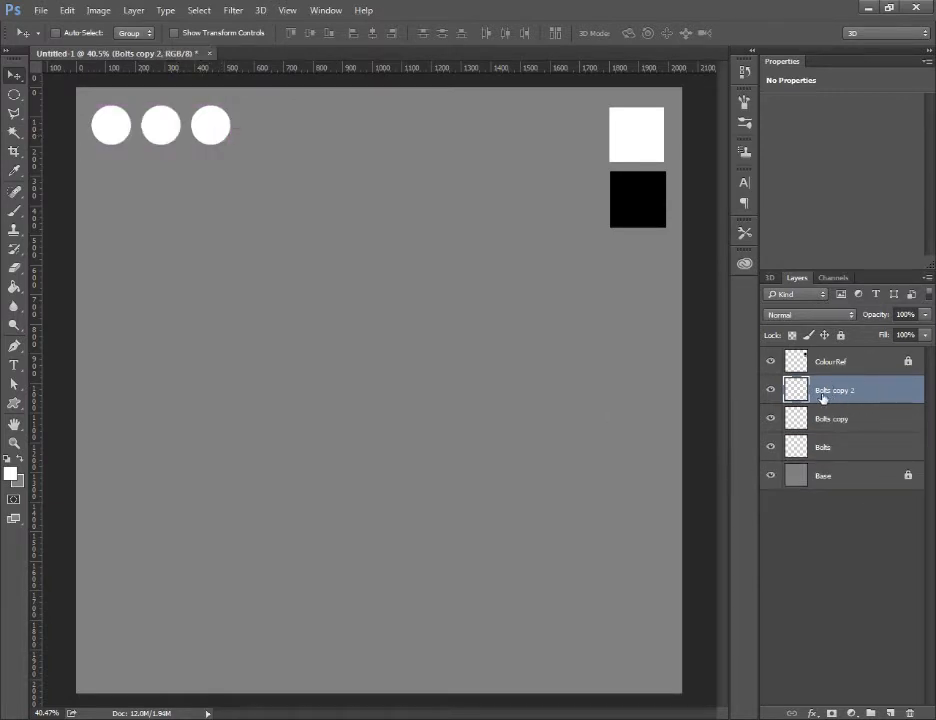
Try merging the three bolt layers into one and undo the merge.
left_click(826, 450, "shift")
right_click(826, 450)
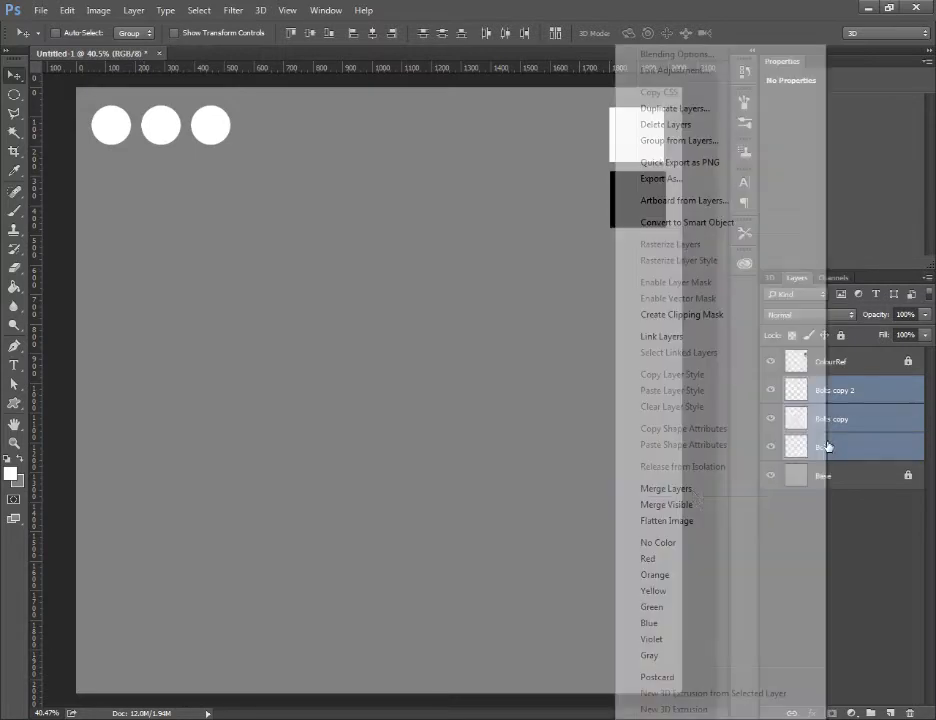
left_click(635, 492)
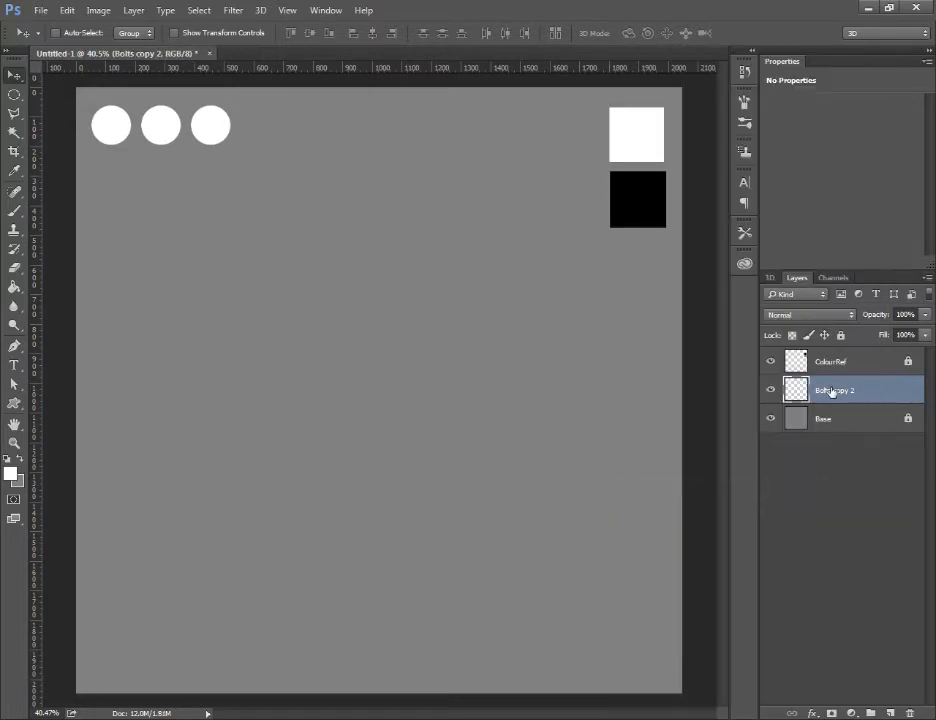
key("ctrl+z")
Merge the three bolt layers into a single layer and rename it Bolts.
left_click(840, 390)
left_click(835, 453, "shift")
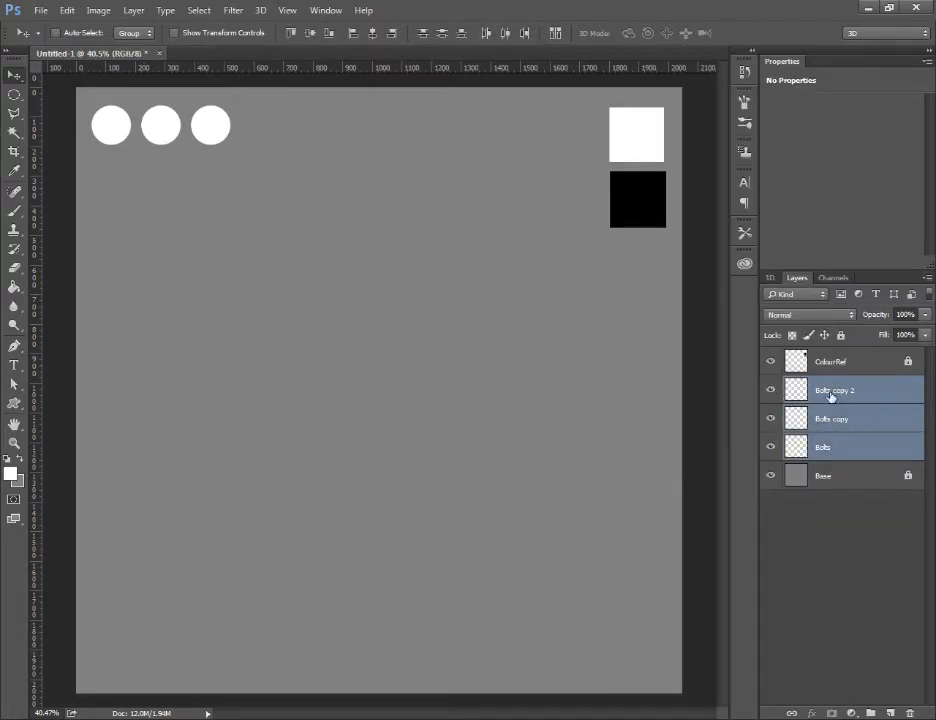
left_click(831, 392)
left_click(829, 447, "shift")
right_click(835, 398)
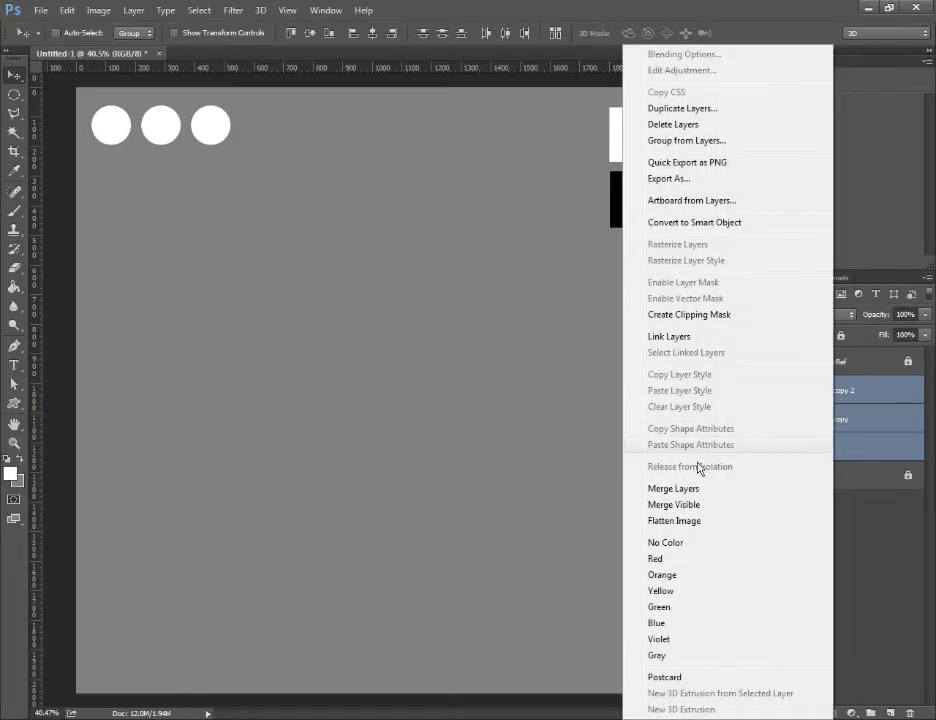
left_click(591, 487)
double_click(848, 394)
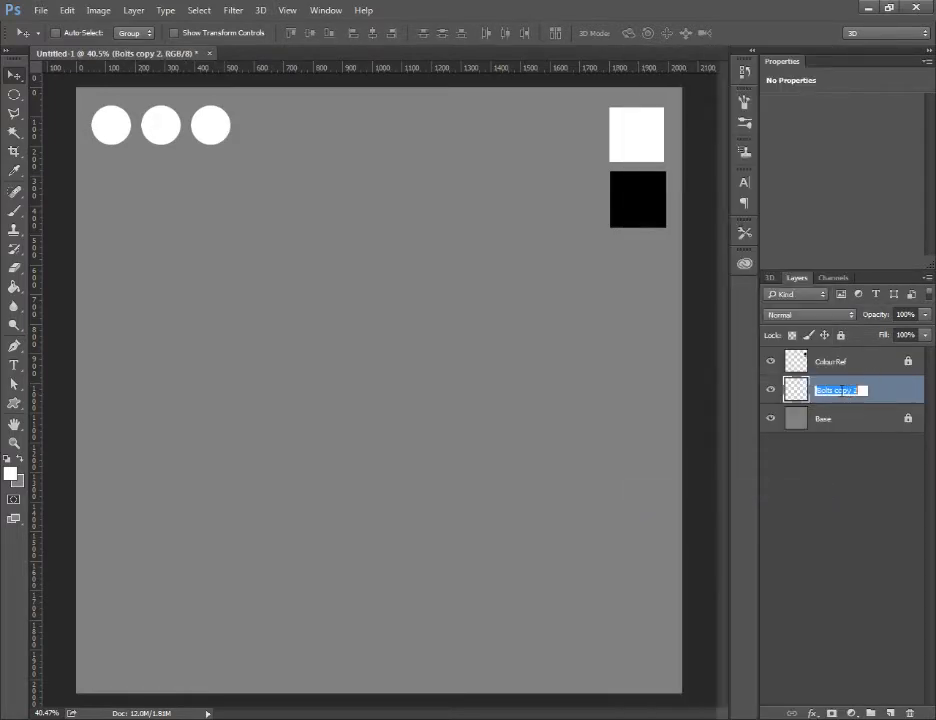
left_click_drag(834, 391, 897, 390)
key("BackSpace")
key("Return")
Cut a vertical slot about 40 px wide through the full height of the first bolt with a rectangular selection.
key("z")
left_click_drag(214, 148, 292, 160)
left_click_drag(270, 225, 518, 453)
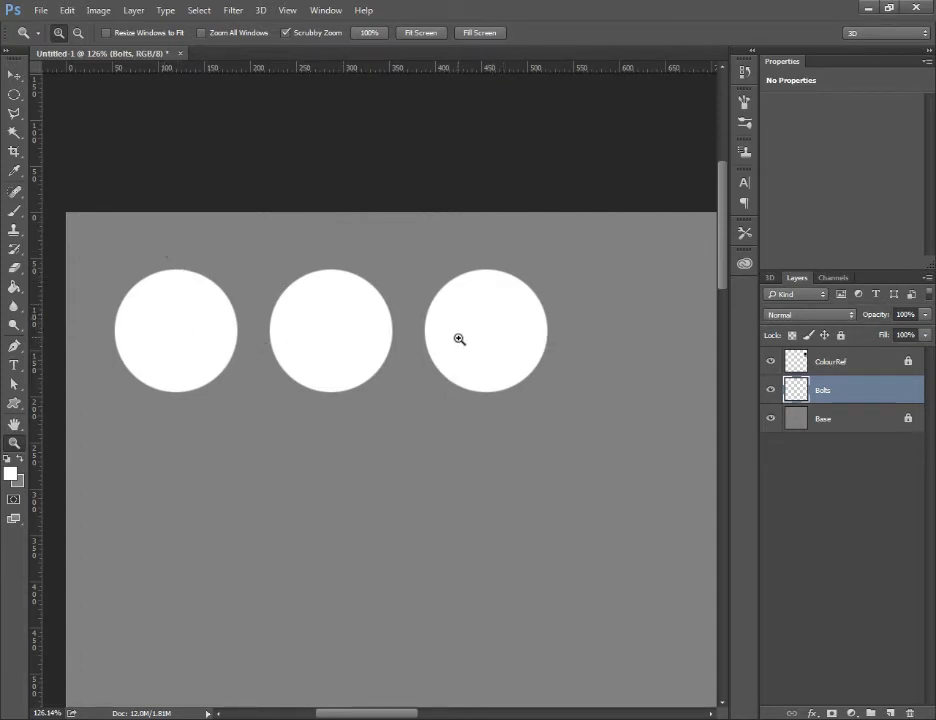
left_click(16, 96)
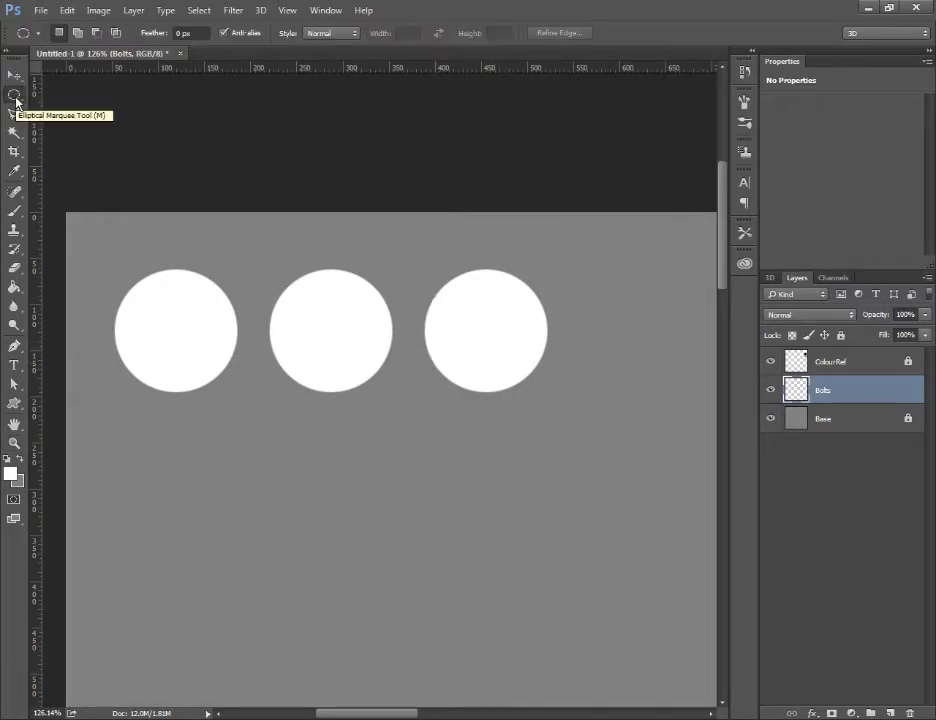
right_click(14, 95)
left_click(56, 93)
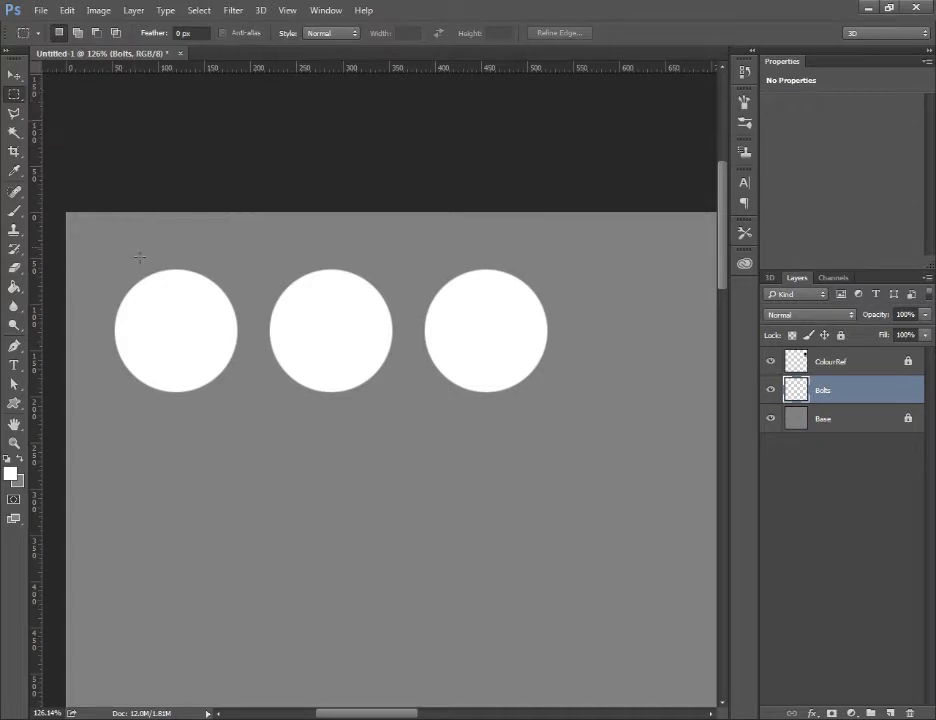
left_click_drag(162, 252, 178, 403)
key("Delete")
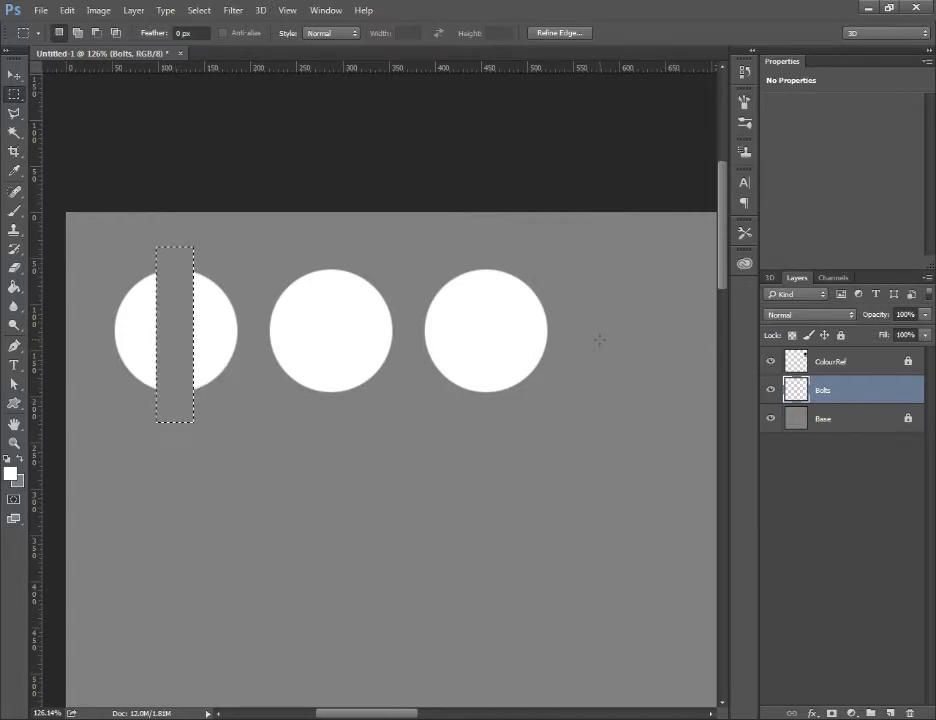
key("ctrl+d")
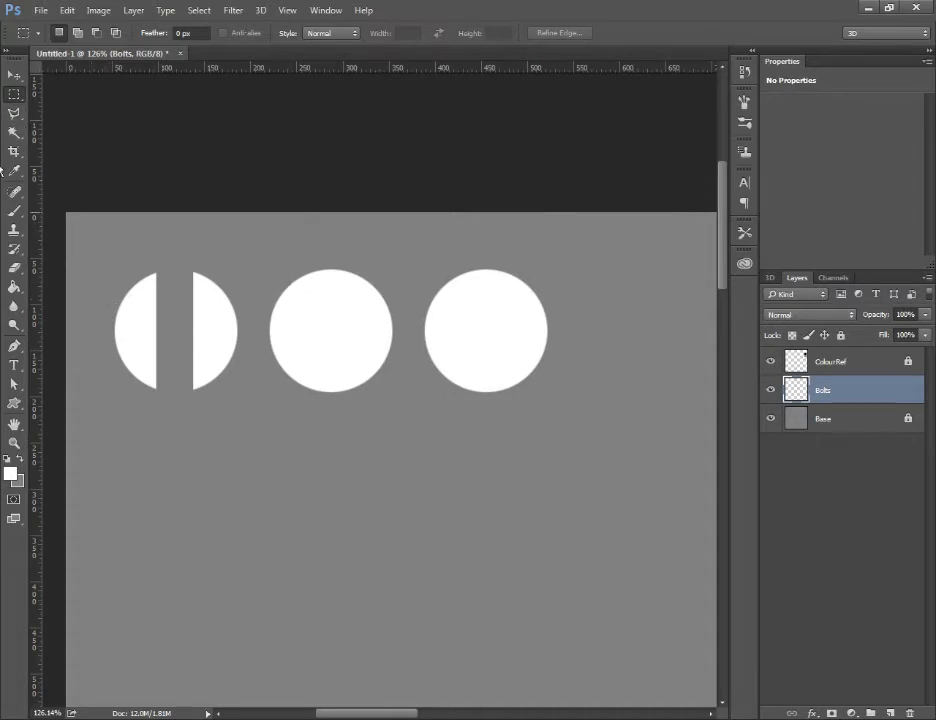
Cut a plus-shaped recess about 80 by 70 px into the middle bolt using two crossing rectangular selections.
left_click_drag(320, 300, 349, 363)
left_click_drag(340, 356, 337, 356)
key("Delete")
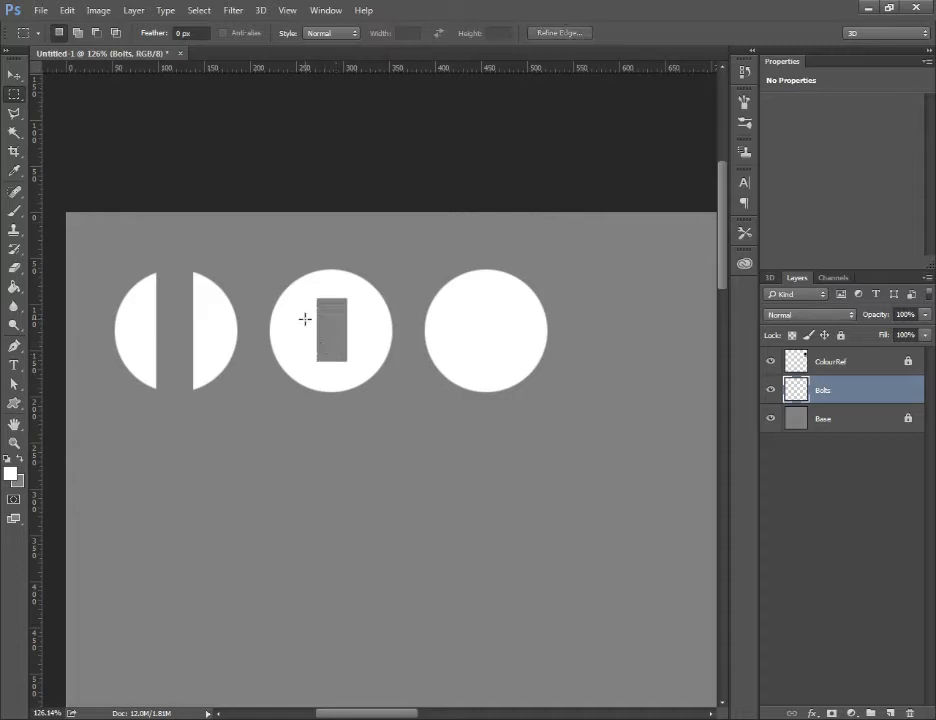
left_click_drag(296, 317, 370, 347)
key("Delete")
key("ctrl+d")
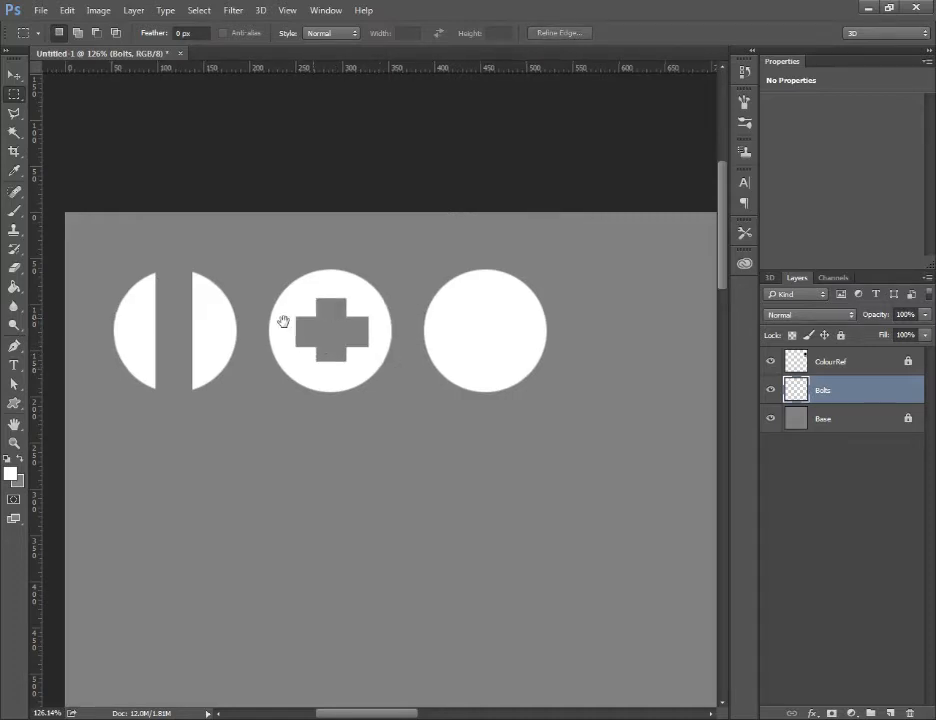
Cut a square hole about 50 px wide in the centre of the third bolt.
left_click_drag(283, 321, 242, 314)
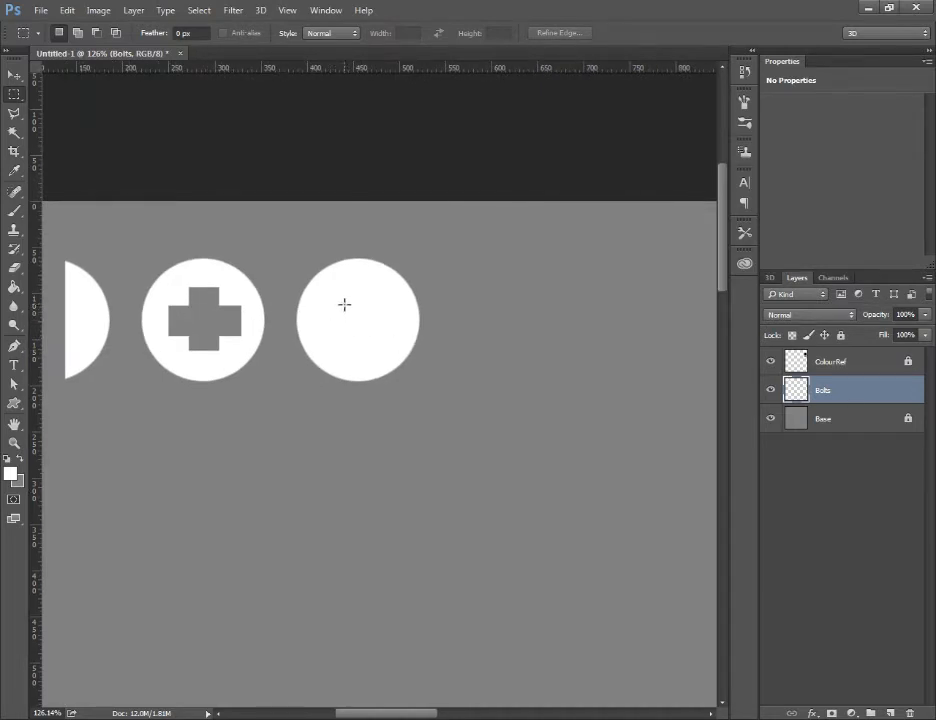
mouse_move(342, 297)
left_mouse_down()
mouse_move(389, 355)
mouse_move(353, 322)
left_mouse_up()
key("Delete")
key("ctrl+d")
key("z")
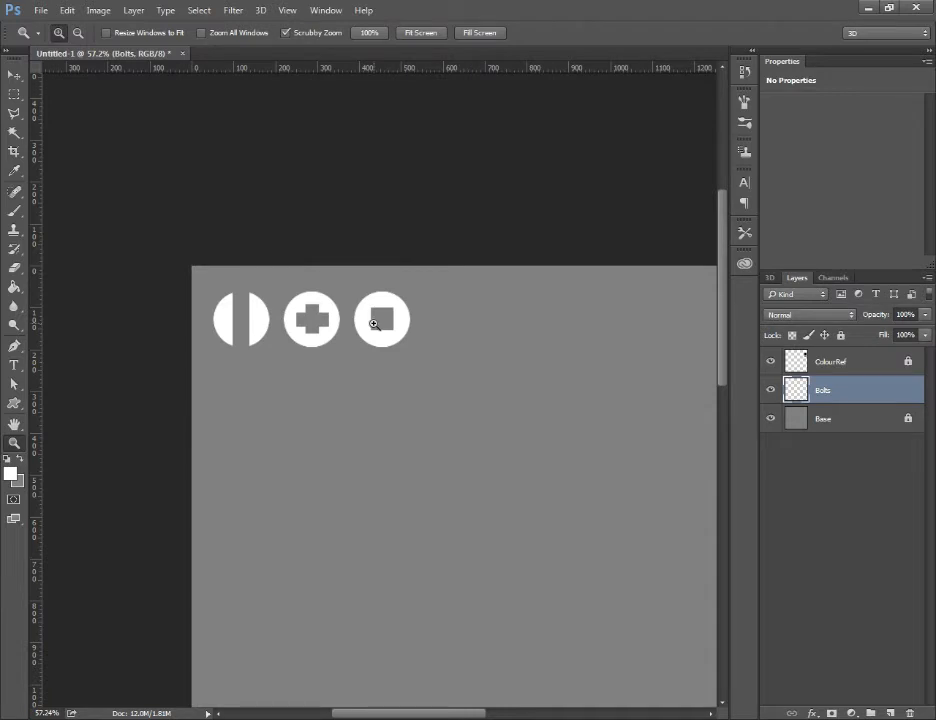
left_click_drag(348, 324, 313, 309)
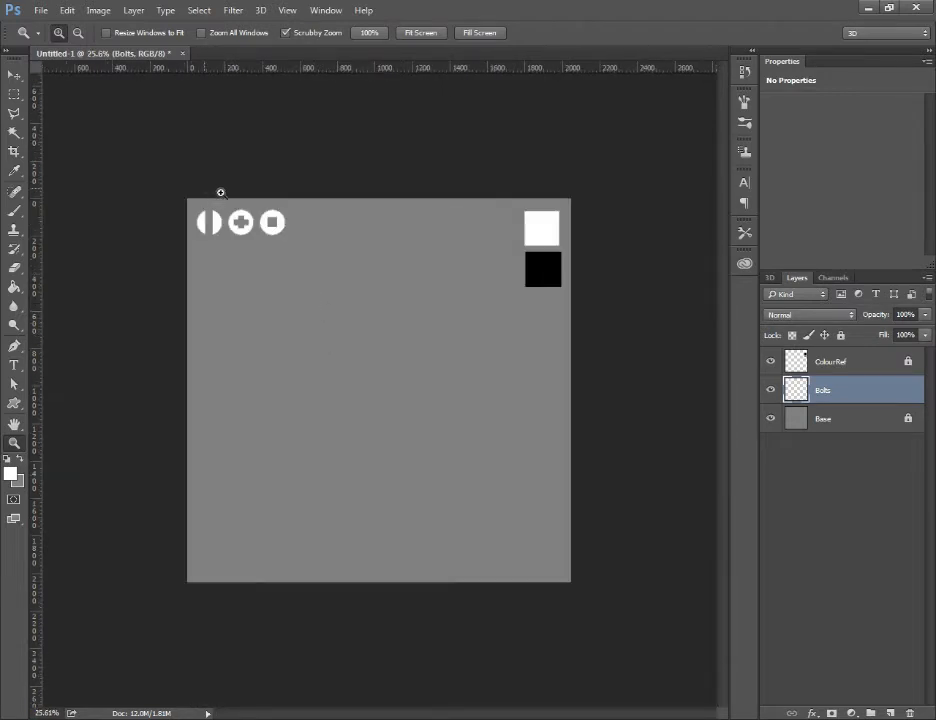
left_click_drag(205, 188, 221, 184)
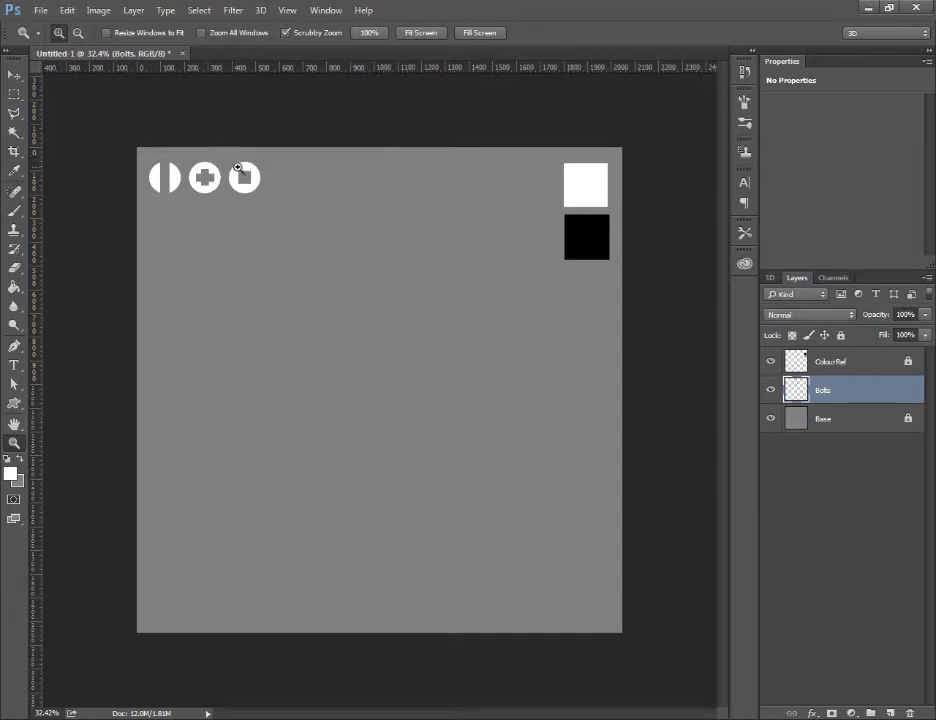
left_click_drag(180, 161, 361, 340)
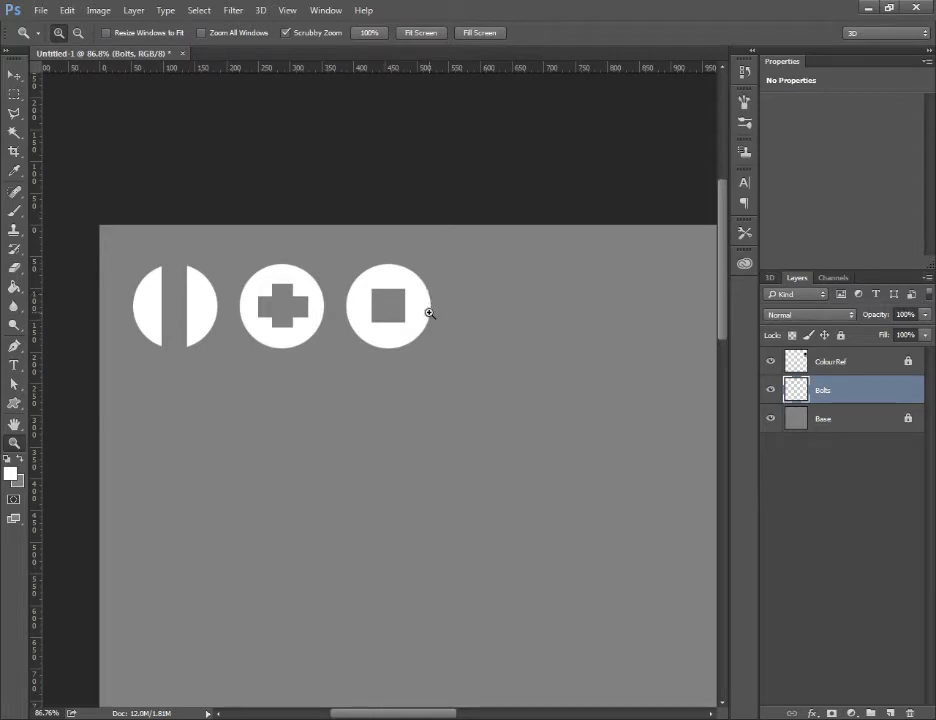
left_click_drag(432, 307, 337, 287)
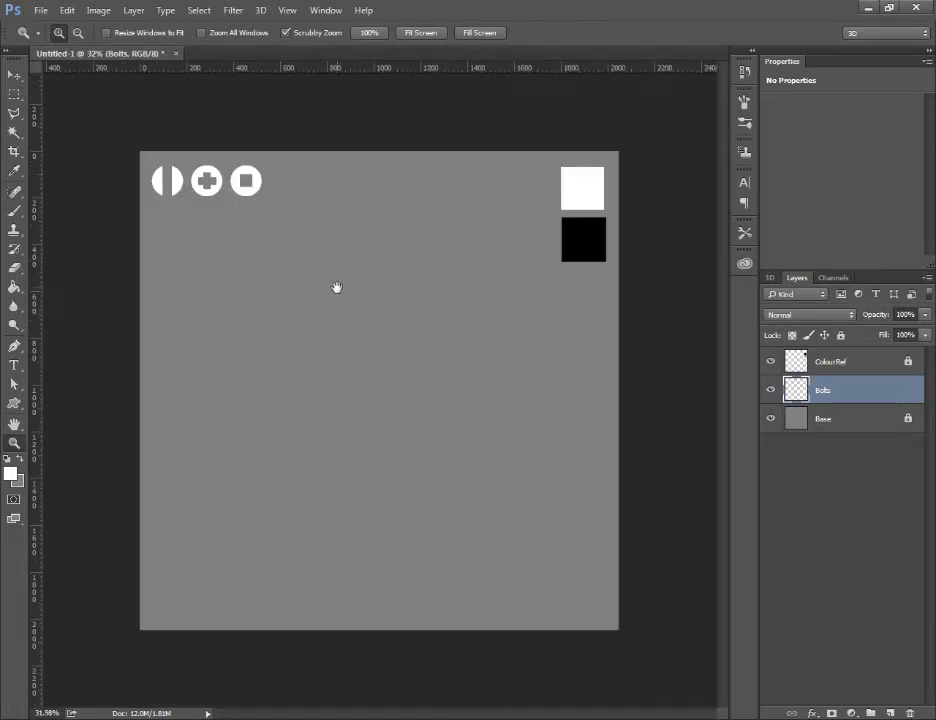
left_click_drag(250, 217, 261, 217)
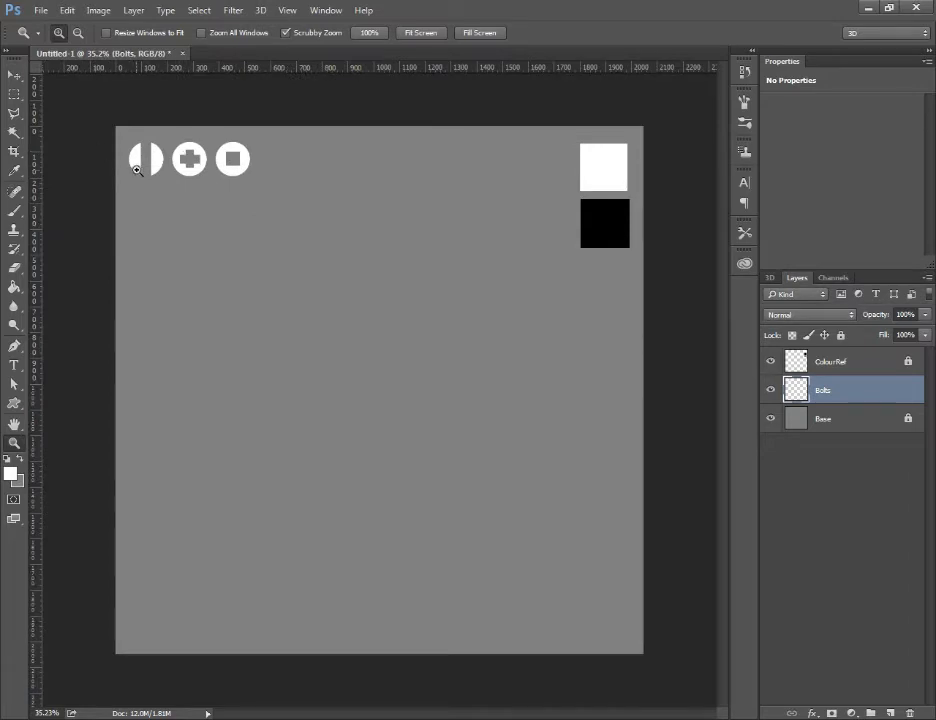
left_click(42, 11)
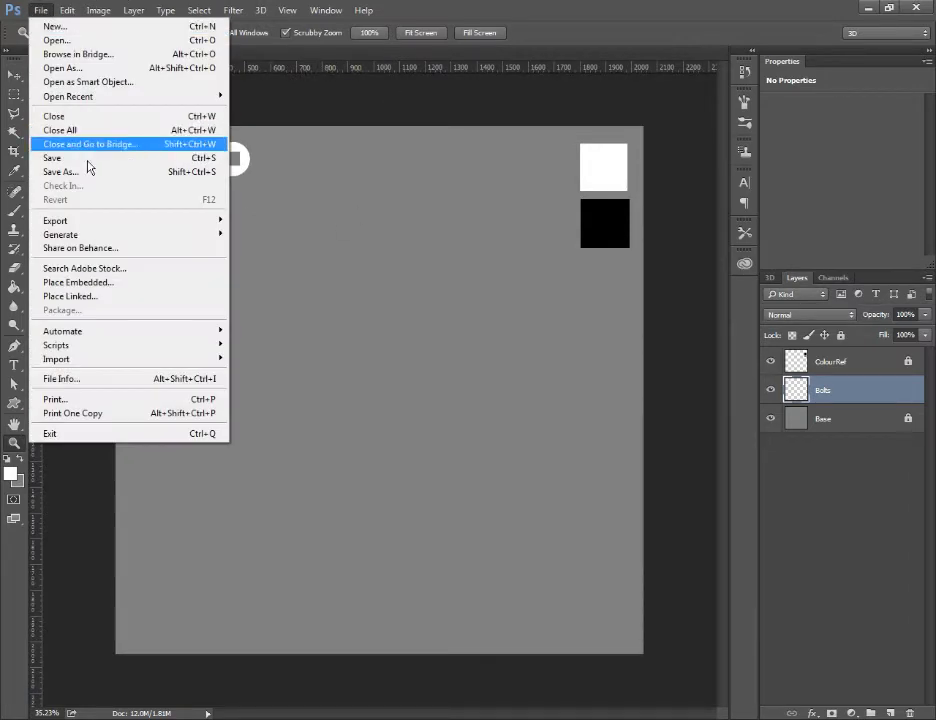
left_click(88, 173)
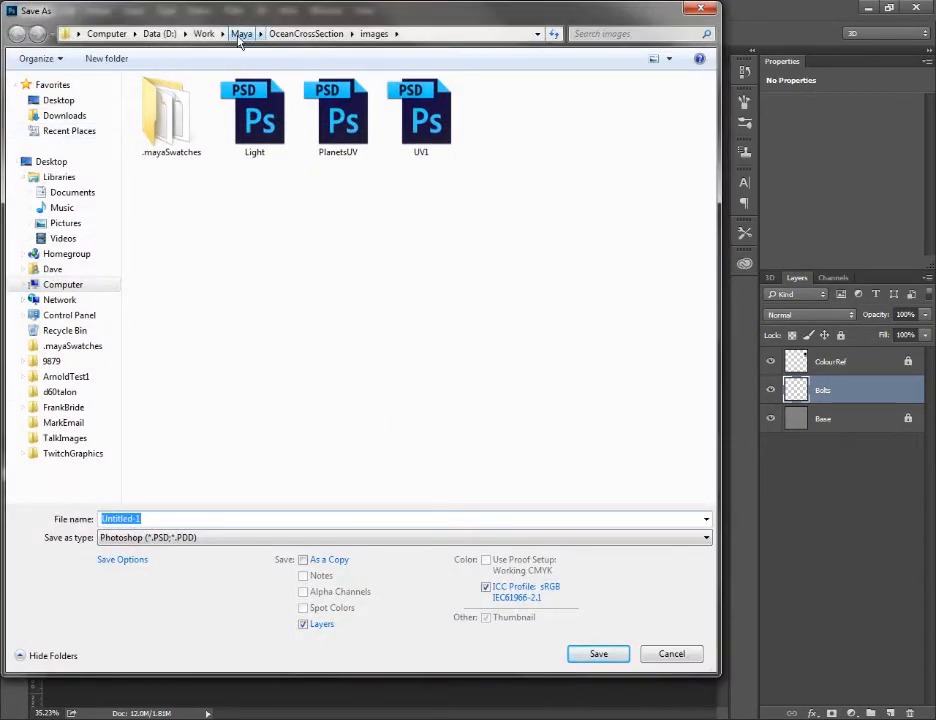
left_click(204, 34)
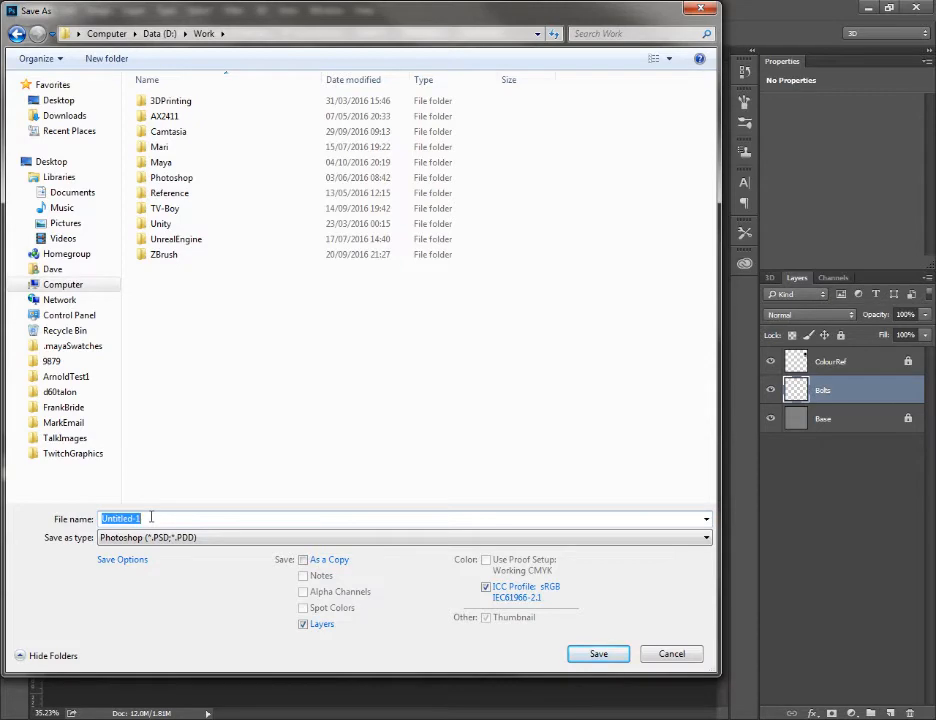
left_click(671, 656)
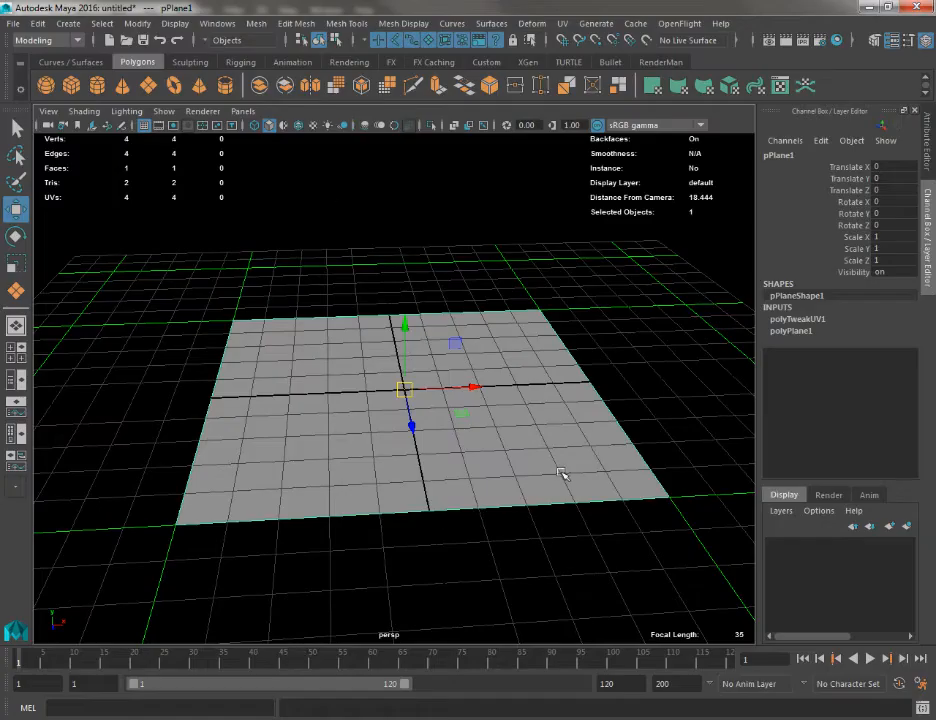
In Maya, create a new project named FloorsAndWalls2 in D:/Work/Maya with the default folder locations.
left_click_drag(560, 474, 417, 329)
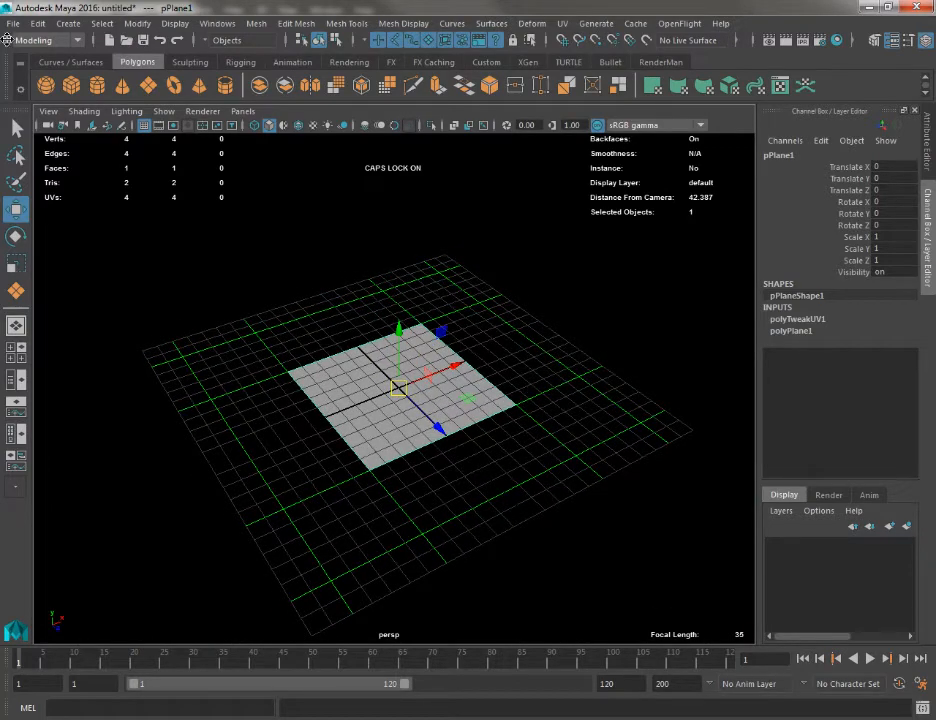
left_click(13, 23)
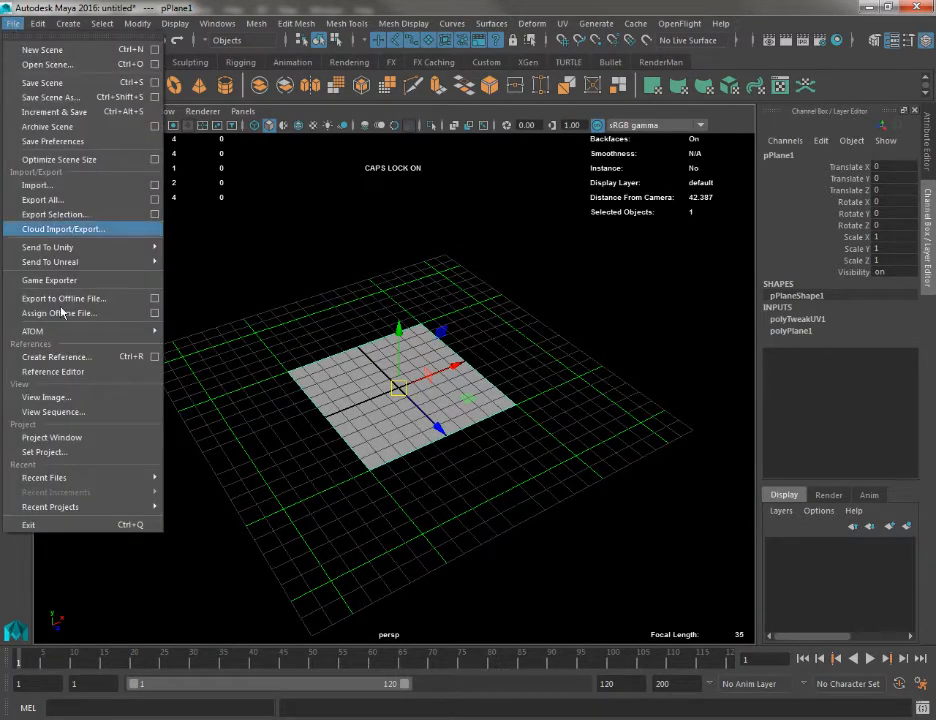
left_click(60, 437)
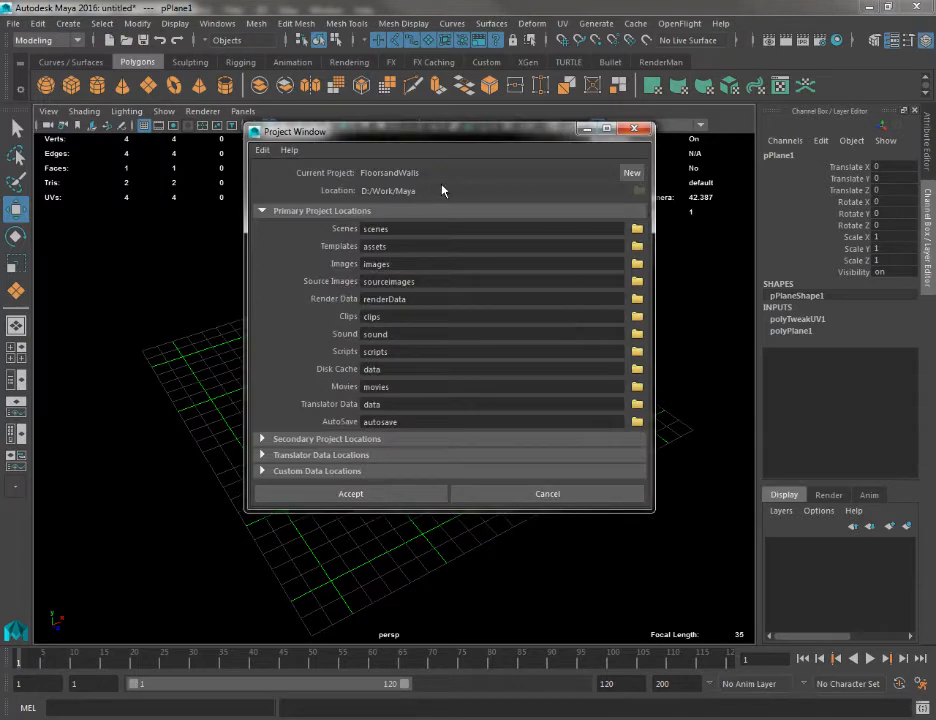
left_click(629, 174)
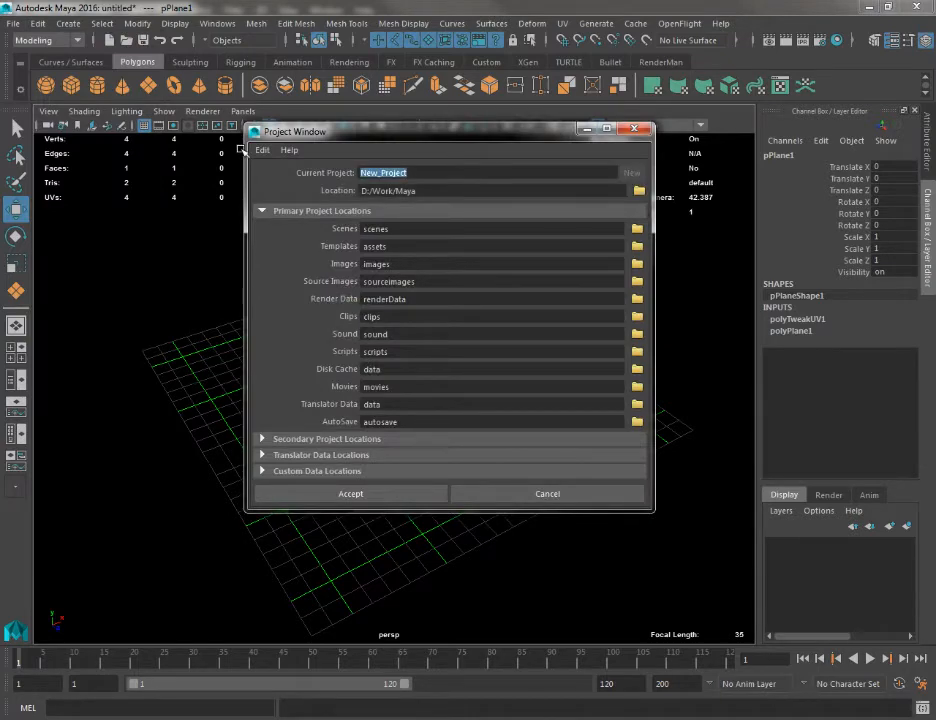
type("f")
key("BackSpace")
key("BackSpace")
key("BackSpace")
key("BackSpace")
key("BackSpace")
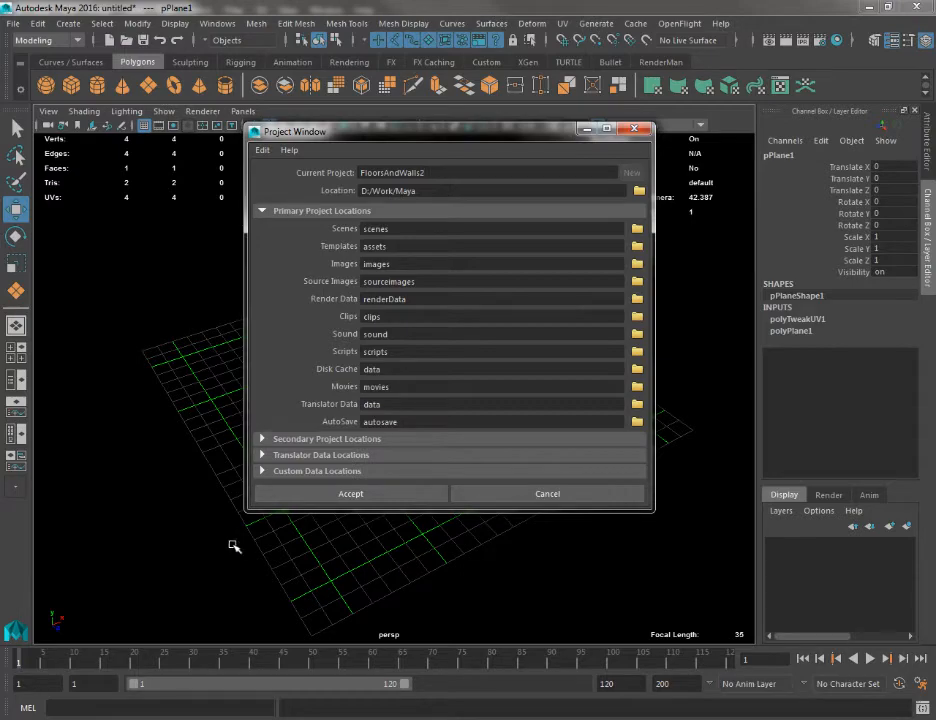
left_click(322, 494)
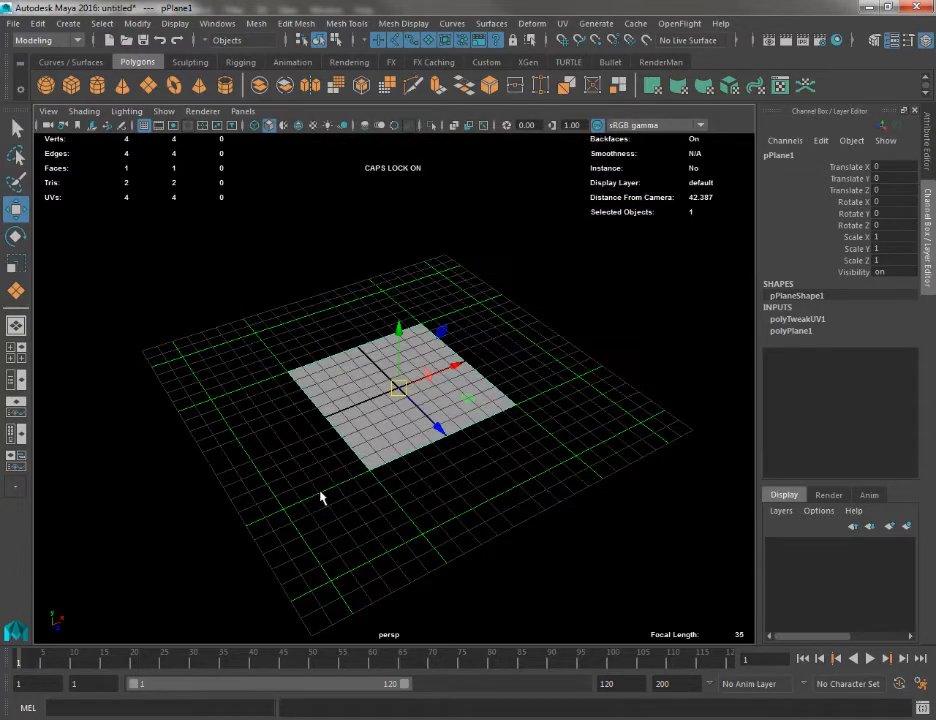
Switch to Photoshop and save the bolt texture as AssetPack in Photoshop format in the images folder of the FloorsAndWalls2 project.
left_click(305, 477)
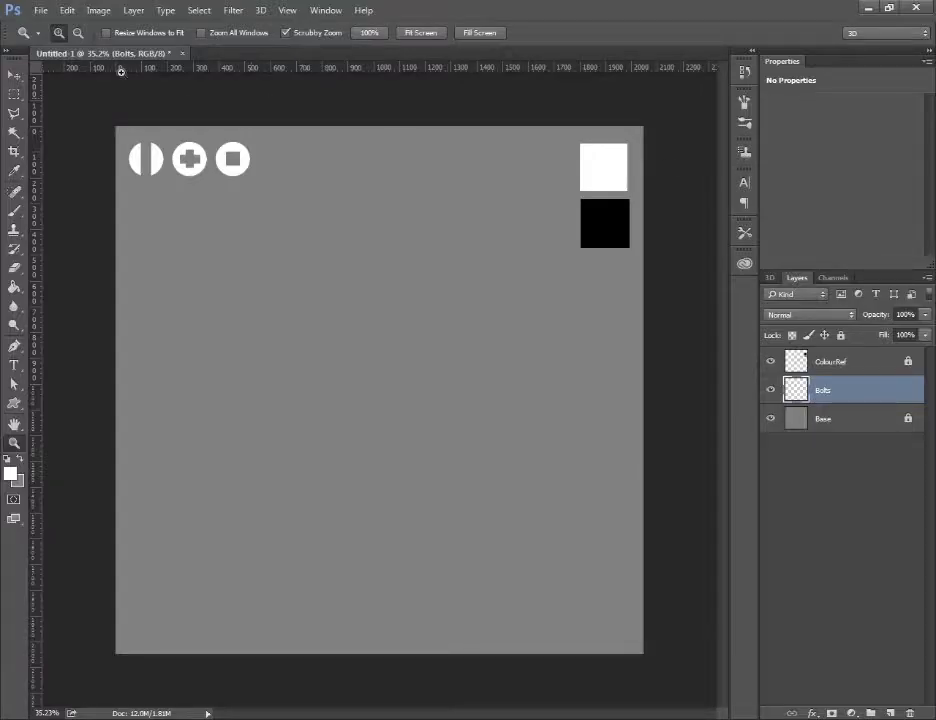
left_click(40, 10)
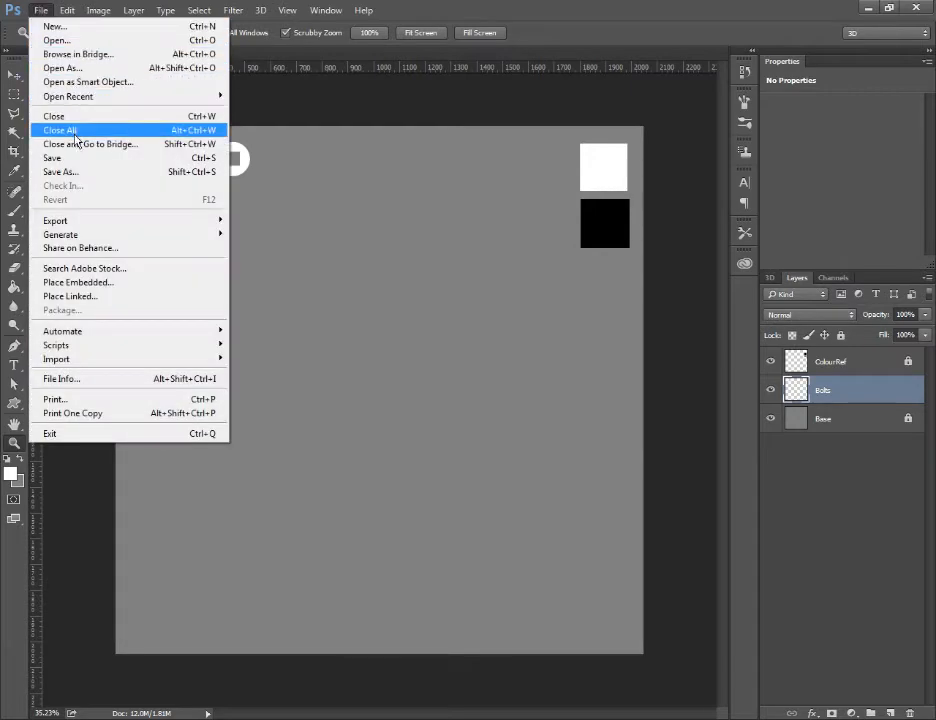
left_click(76, 175)
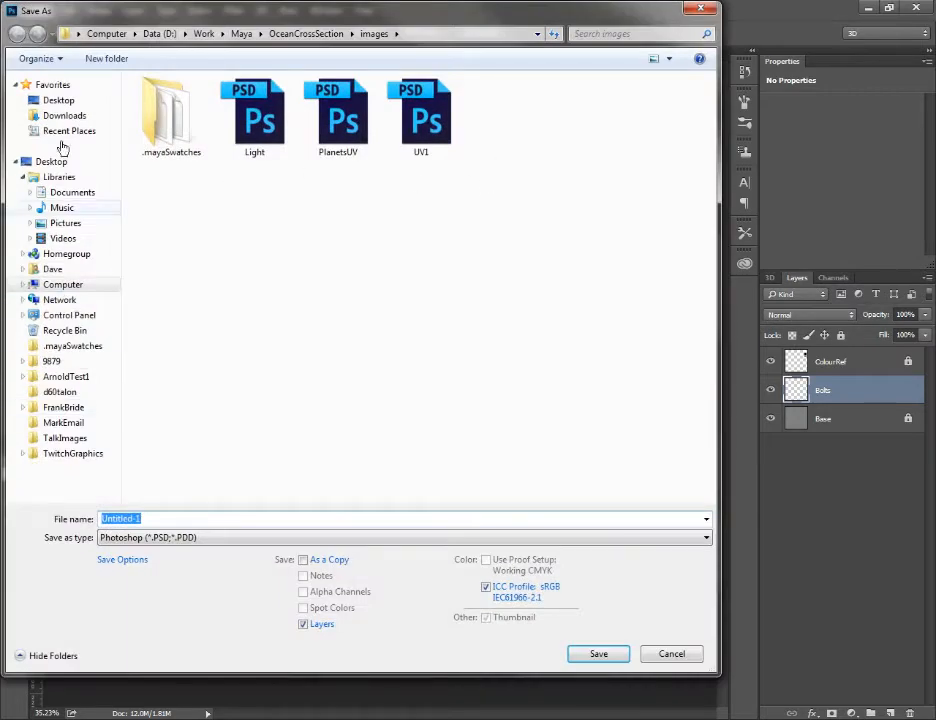
left_click(242, 33)
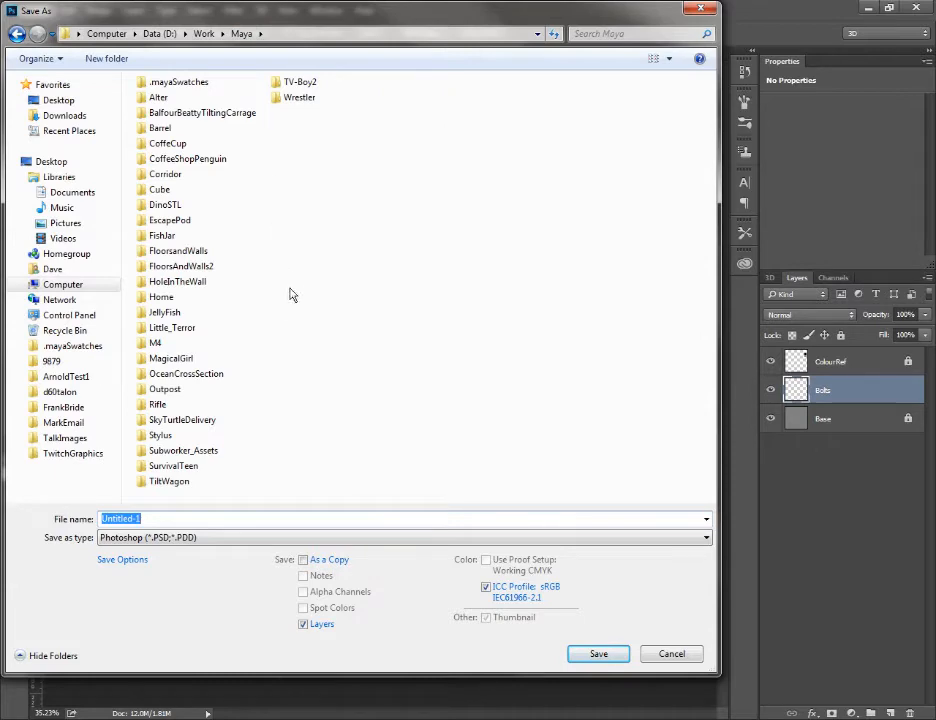
left_click(184, 267)
double_click(186, 270)
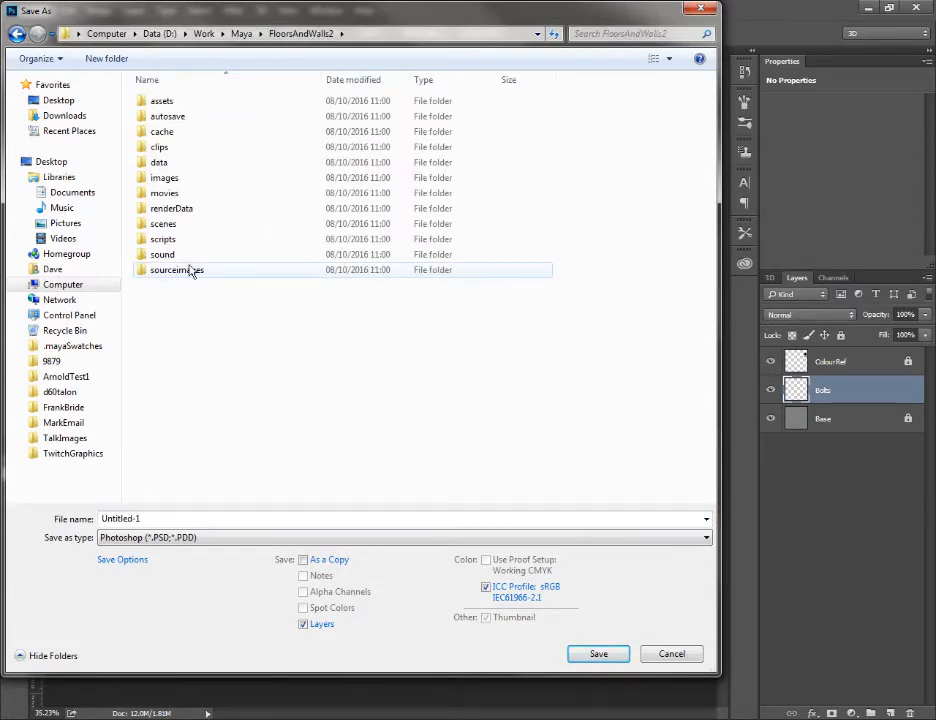
double_click(170, 181)
double_click(172, 517)
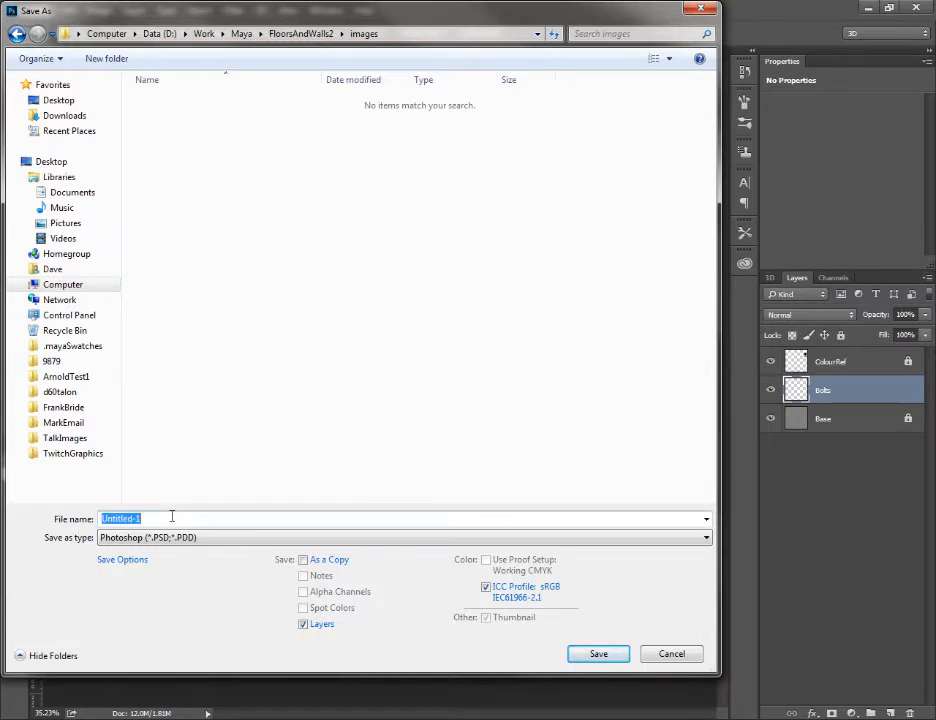
type("AssetPack")
key("Return")
key("Return")
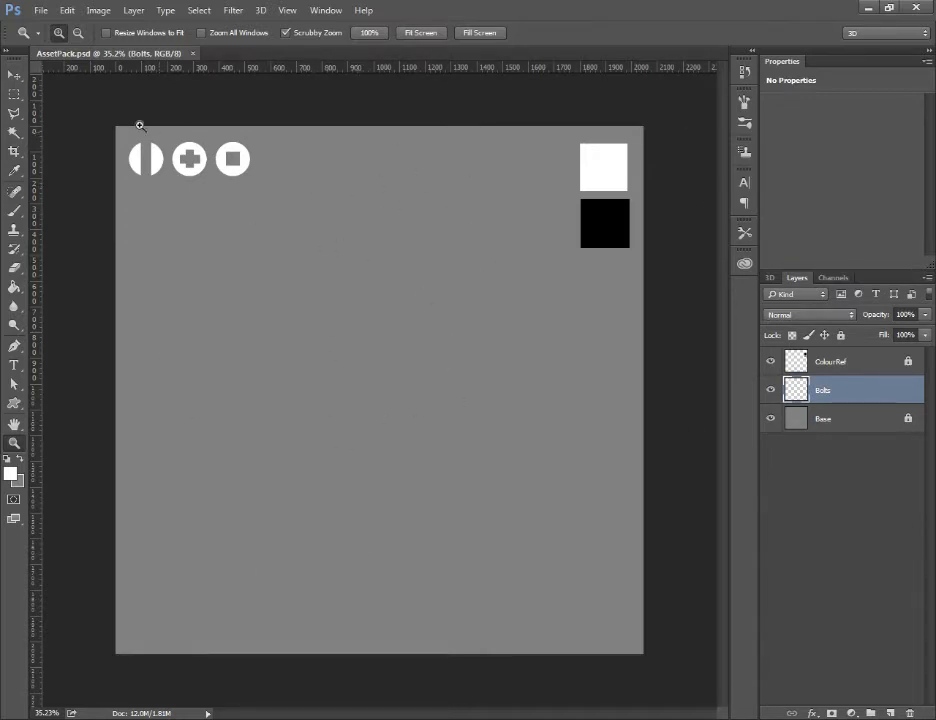
Create a new 512 by 512 pixel RGB document at 72 pixels per inch with a white background.
left_click(40, 10)
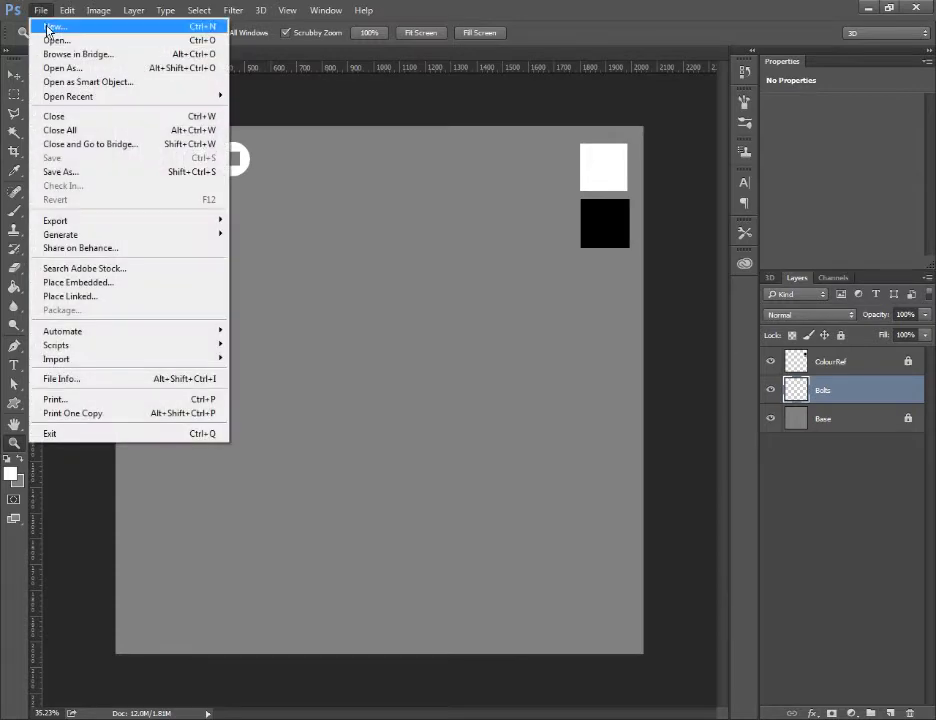
left_click(47, 30)
left_click(340, 239)
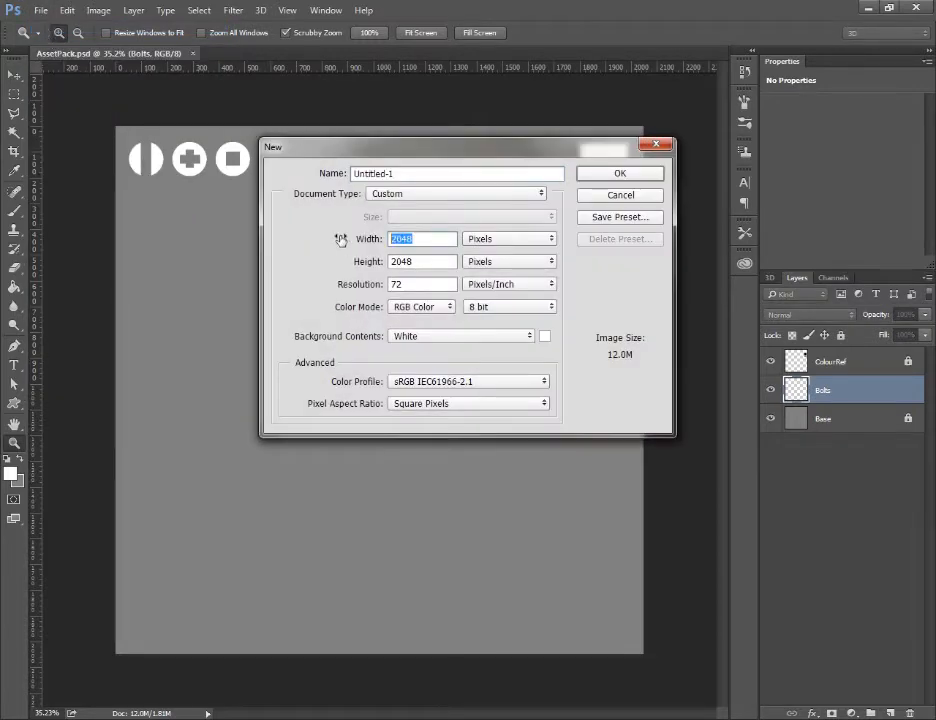
type("512")
key("Tab")
type("512")
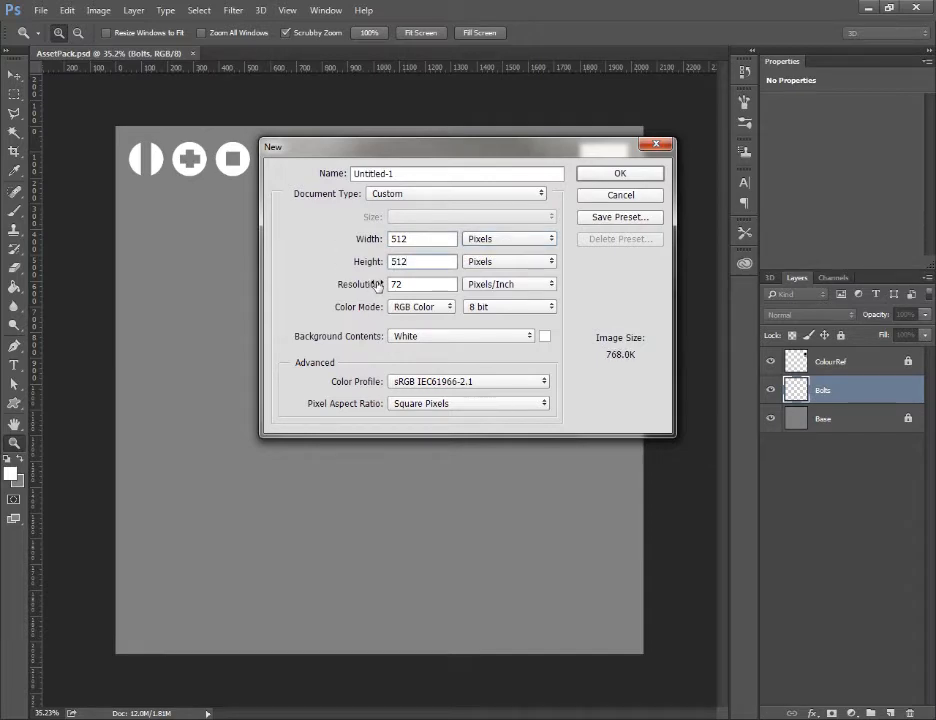
left_click(618, 176)
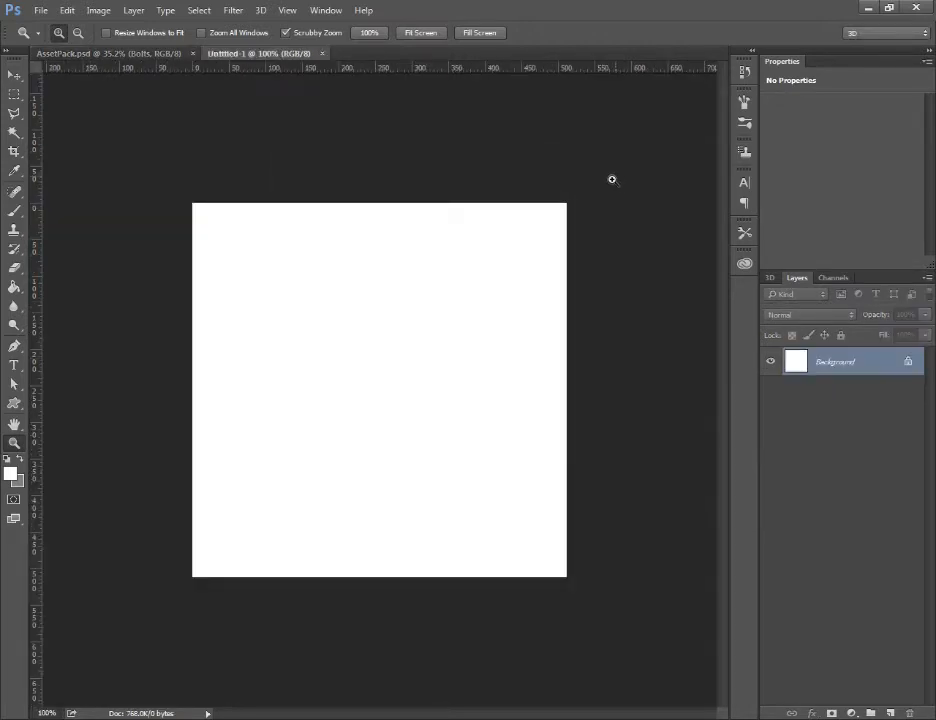
Sample the grey base colour from AssetPack.psd and fill the new document's background with it.
left_click(43, 54)
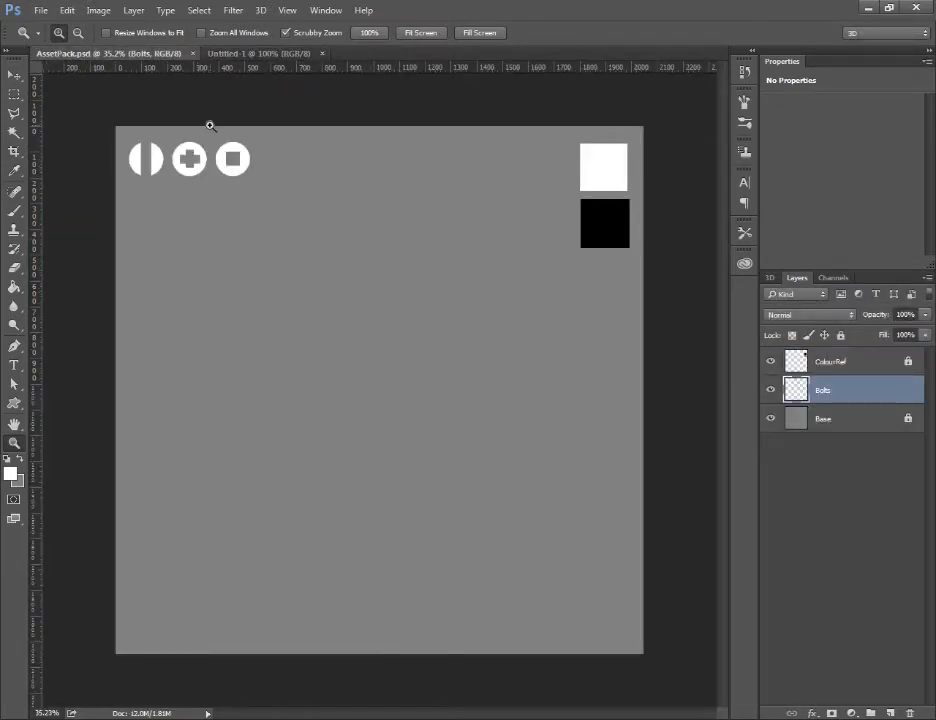
key("b")
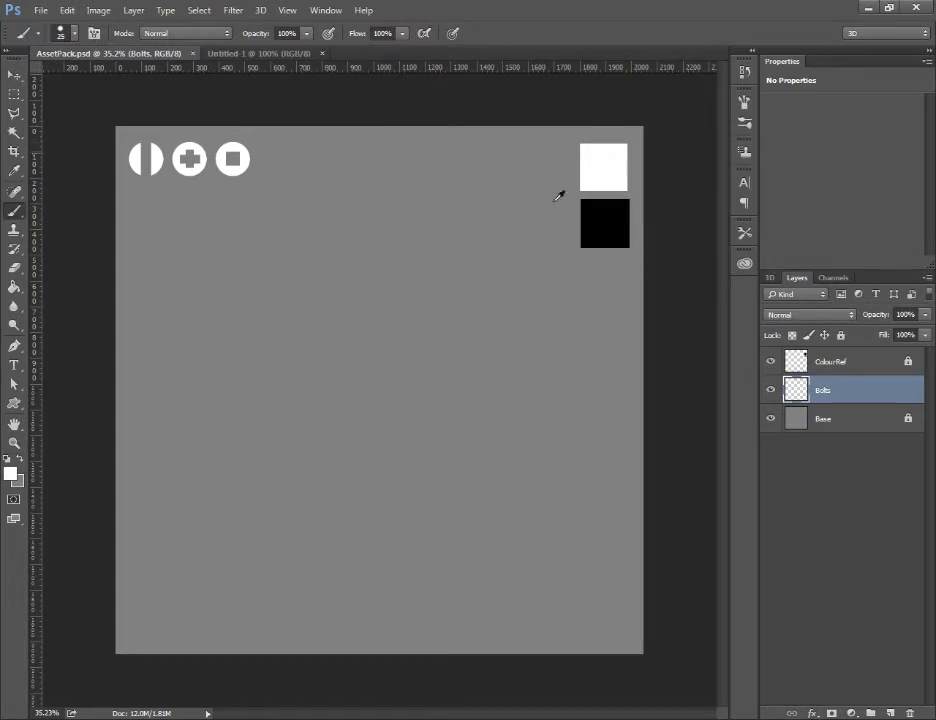
left_click(601, 284, "alt")
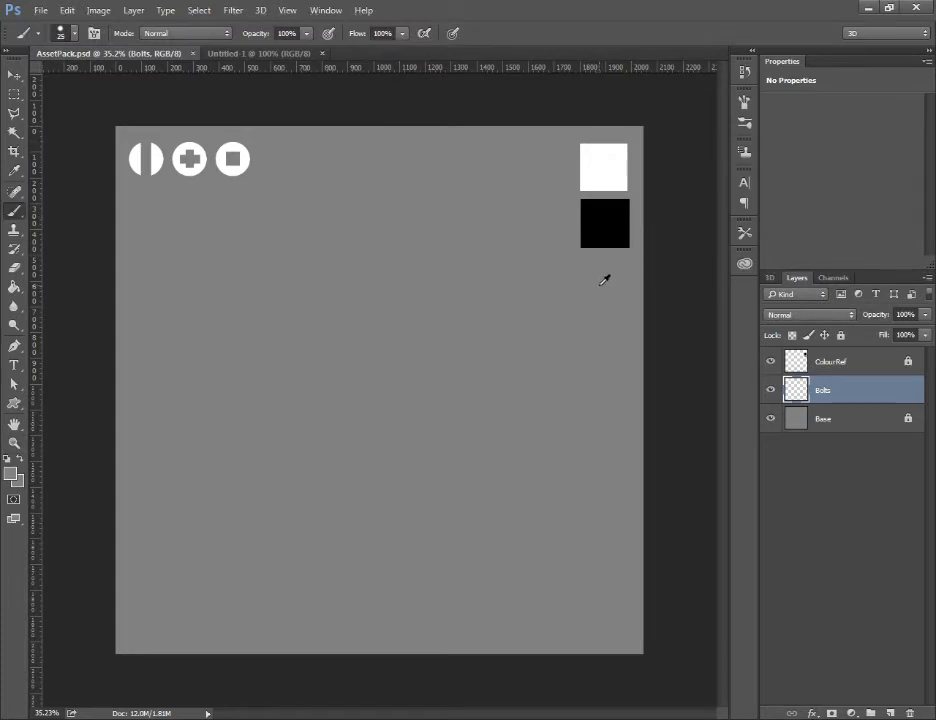
left_click(262, 54)
key("g")
left_click(300, 290)
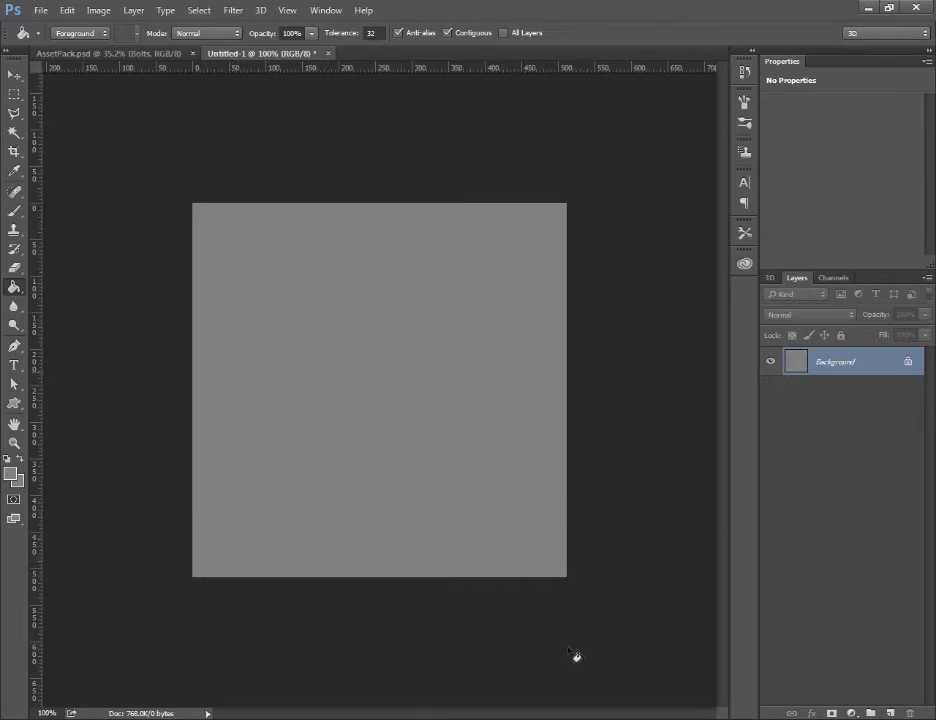
Add a new layer above the grey background and name it Bolt.
left_click(891, 713)
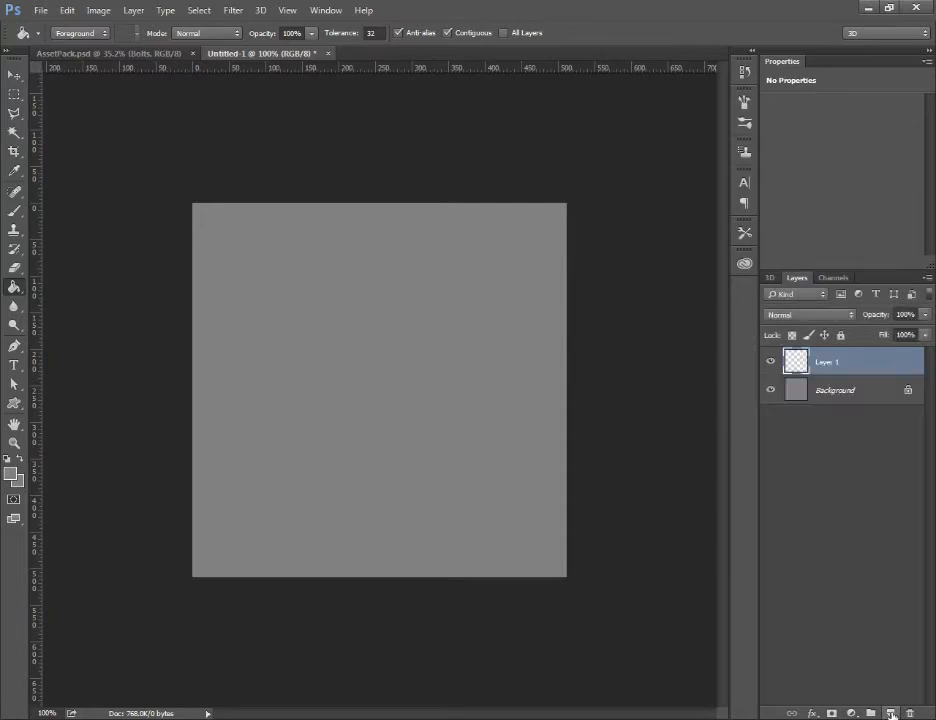
double_click(826, 363)
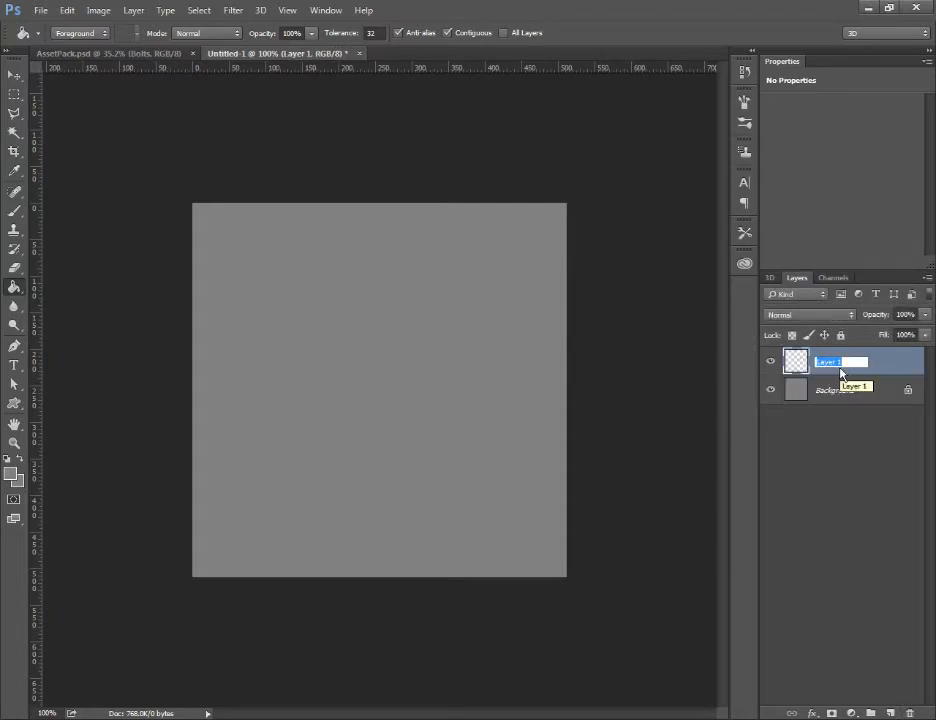
type("Bolts")
key("BackSpace")
key("Return")
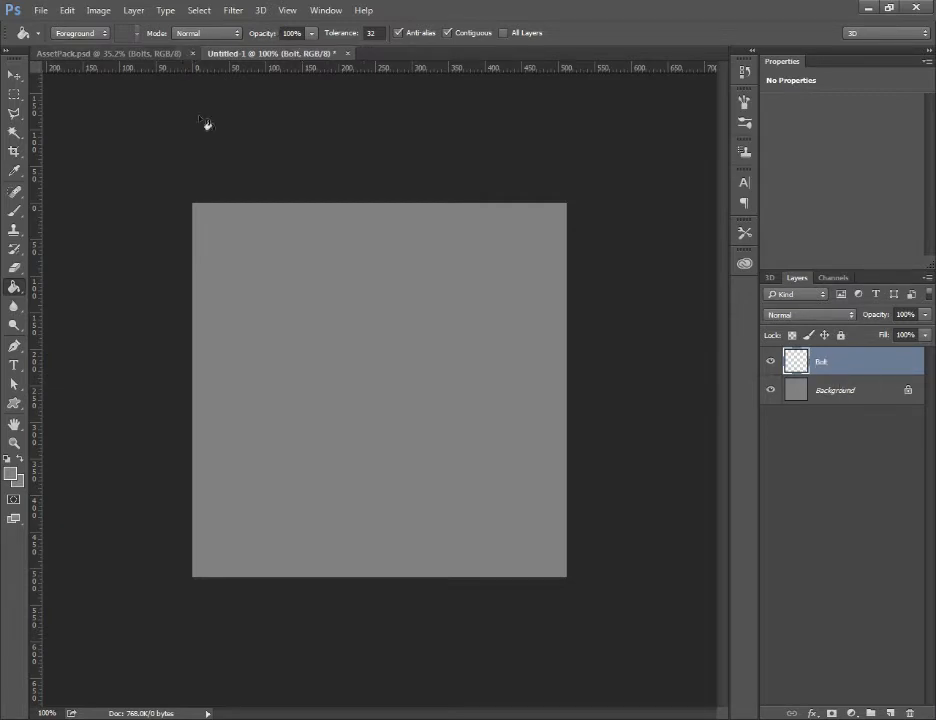
left_click(128, 55)
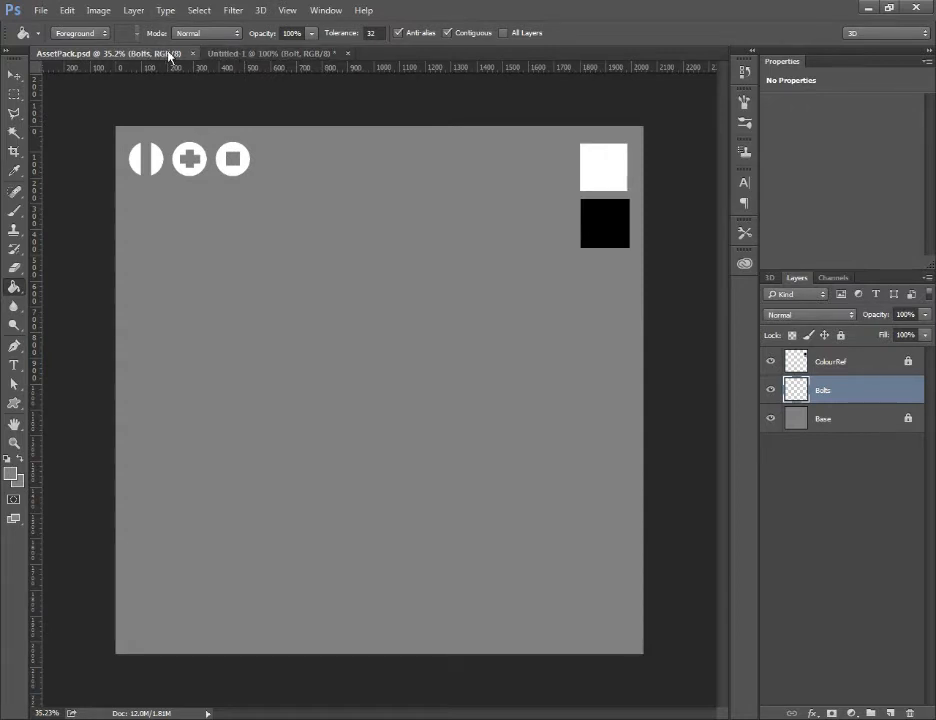
left_click(222, 55)
left_click(128, 55)
left_click(224, 55)
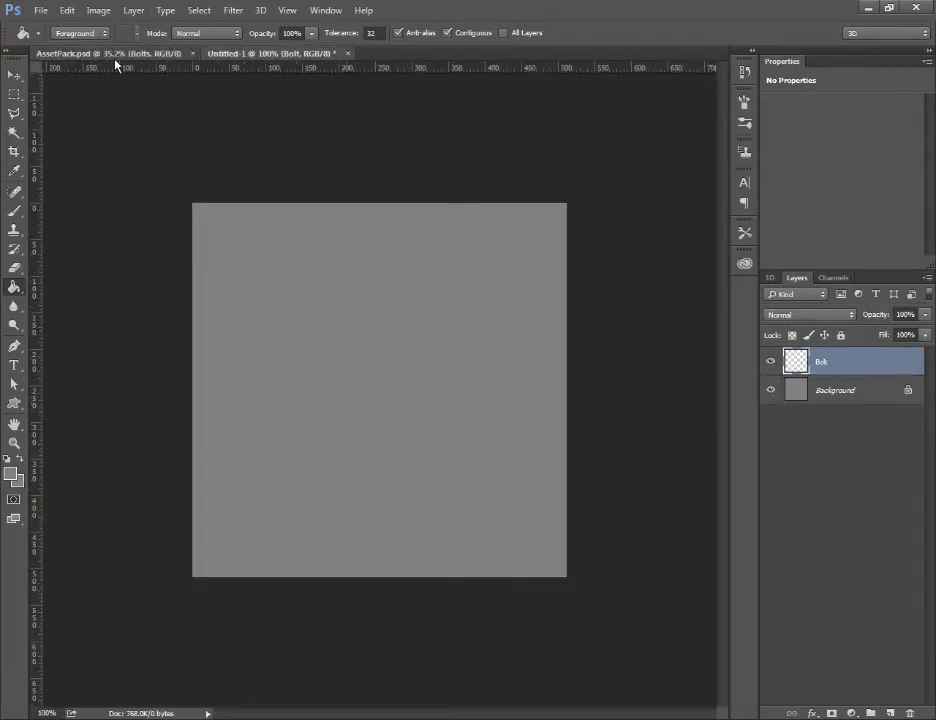
left_click(119, 57)
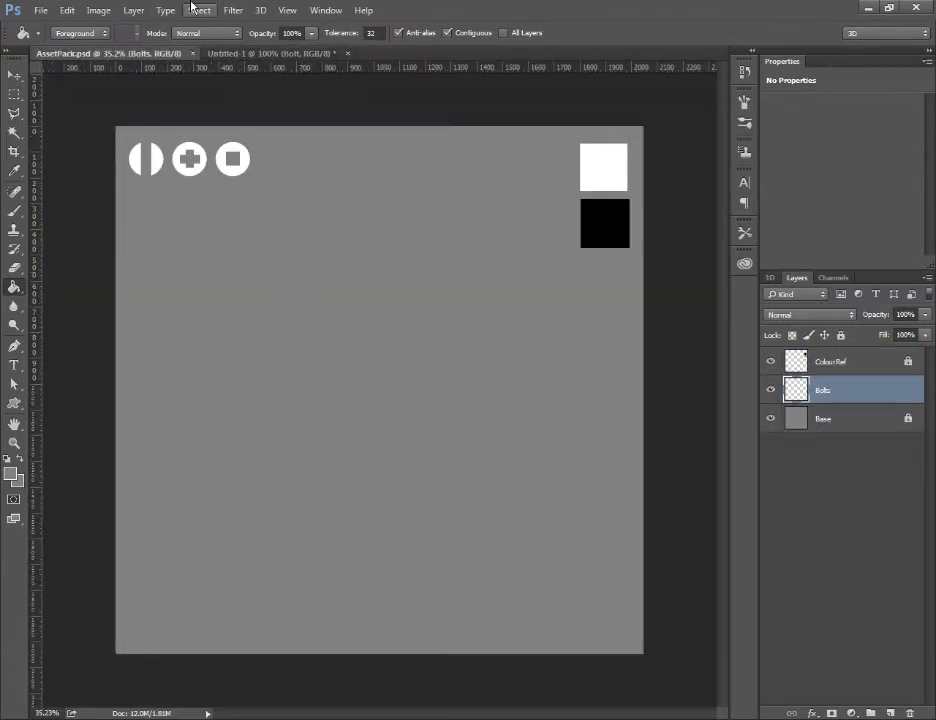
left_click(305, 53)
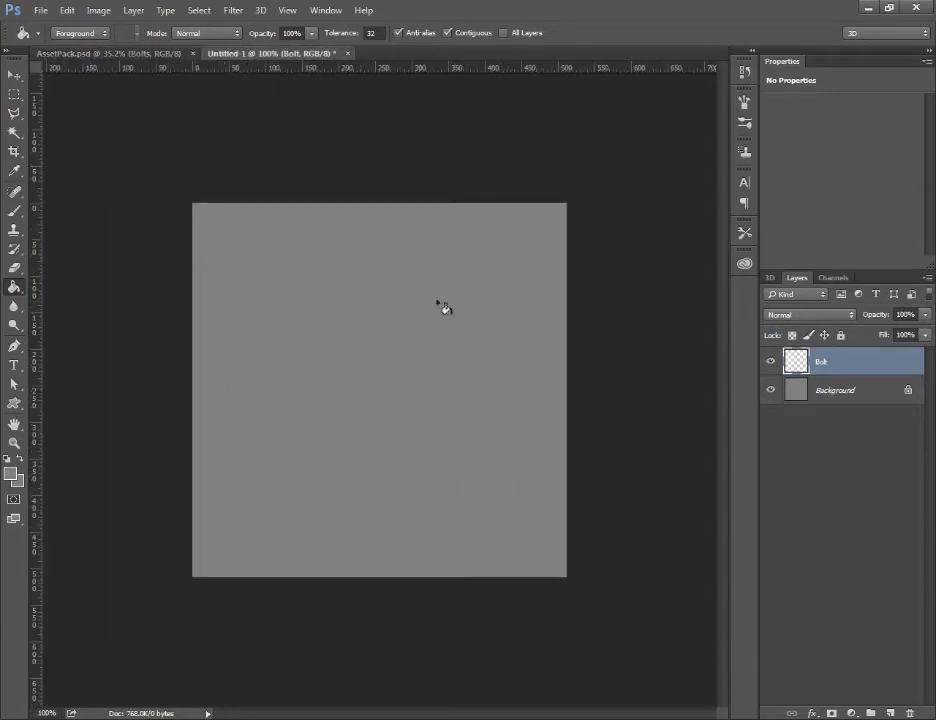
Copy the square-socket bolt from the Bolts layer of AssetPack.psd into the centre of the new 512-pixel document's Bolt layer.
left_click(128, 53)
key("z")
left_click_drag(220, 191, 318, 171)
key("m")
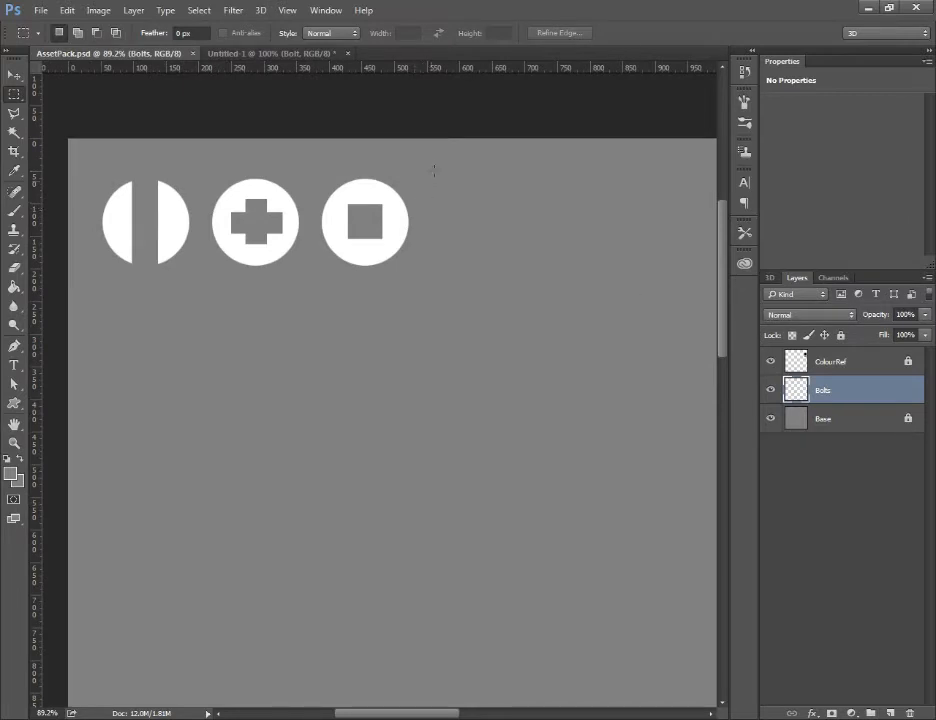
left_click_drag(437, 159, 312, 282)
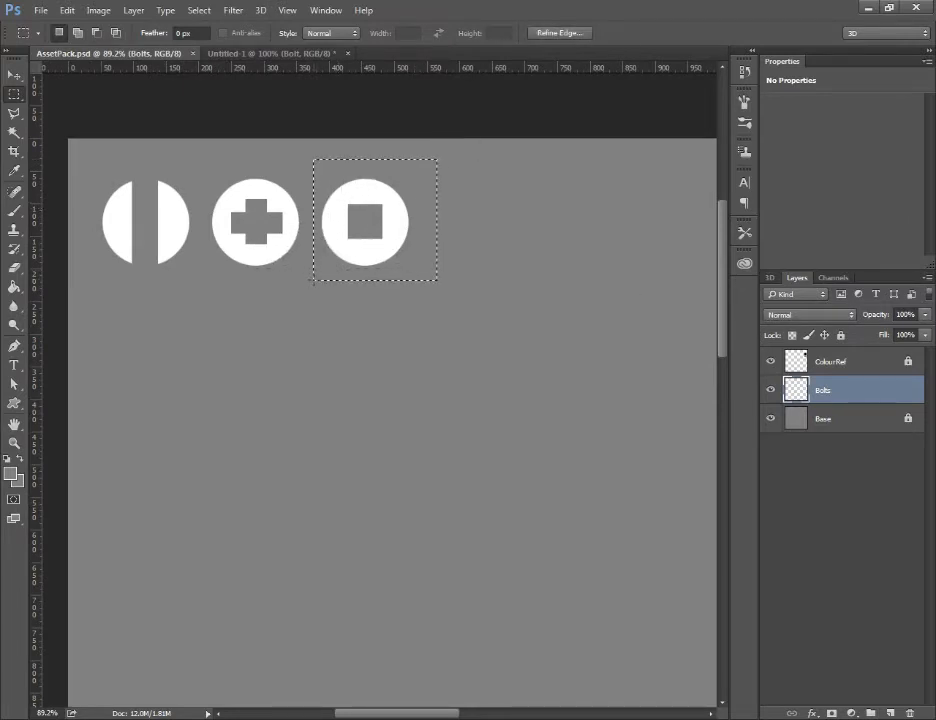
left_click(243, 54)
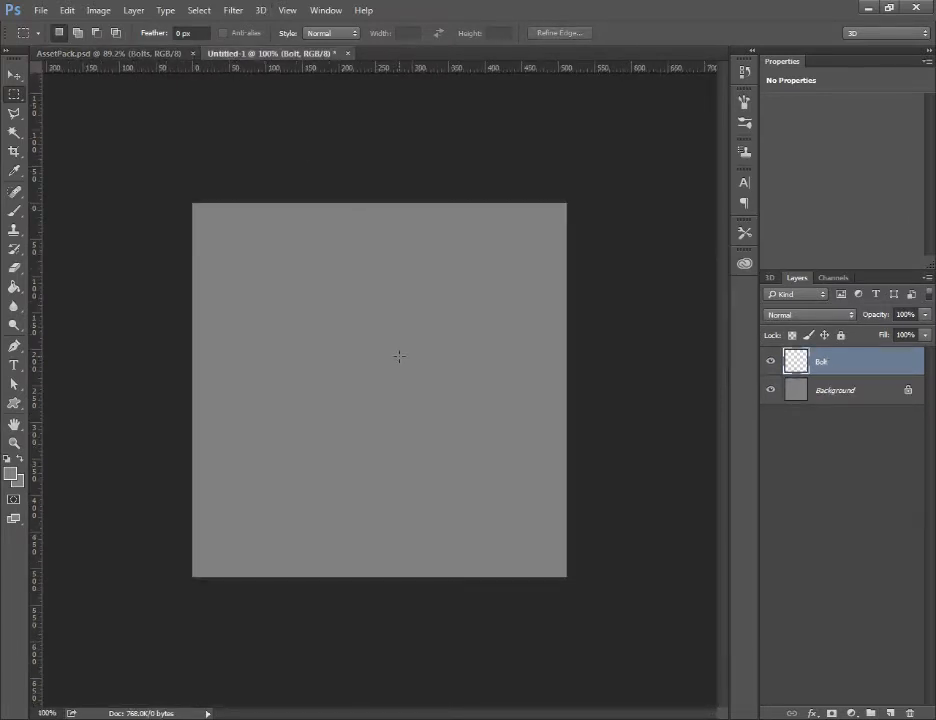
left_click(150, 54)
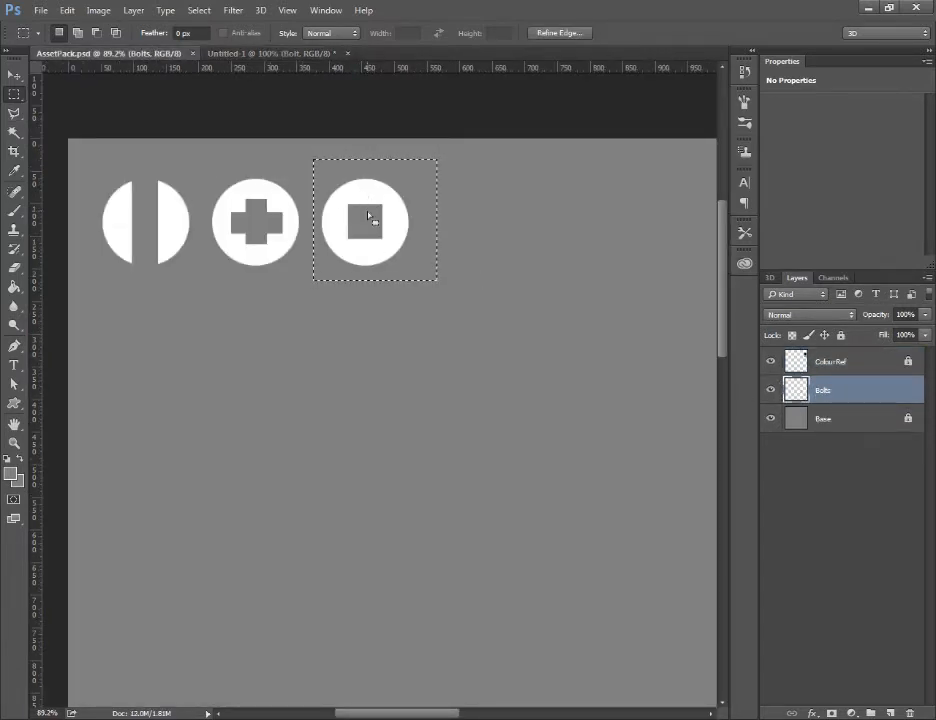
left_click_drag(367, 217, 299, 103)
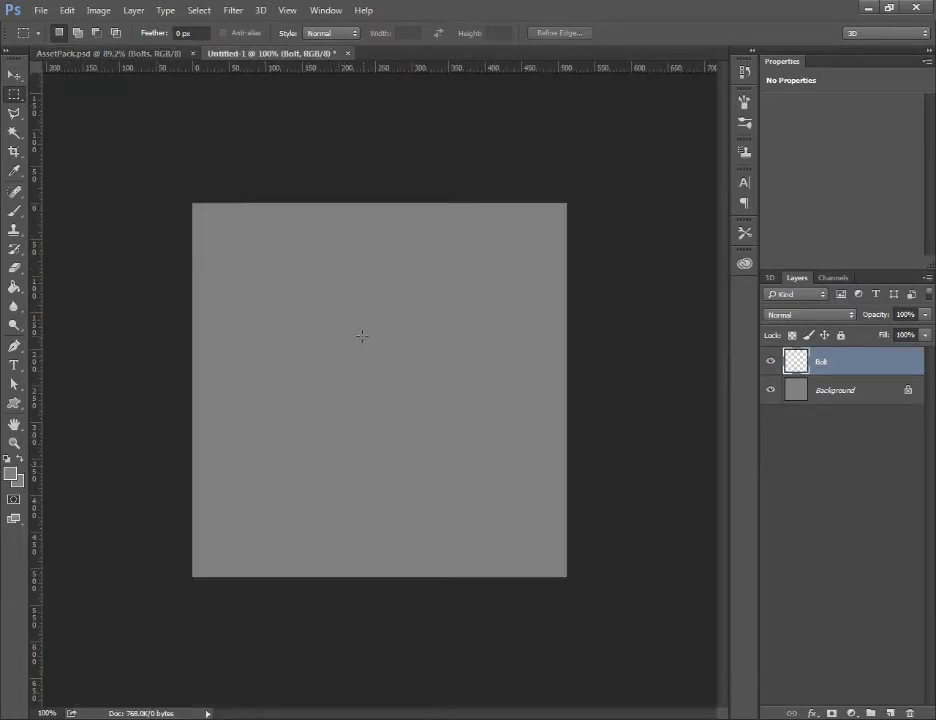
left_click_drag(358, 335, 357, 336)
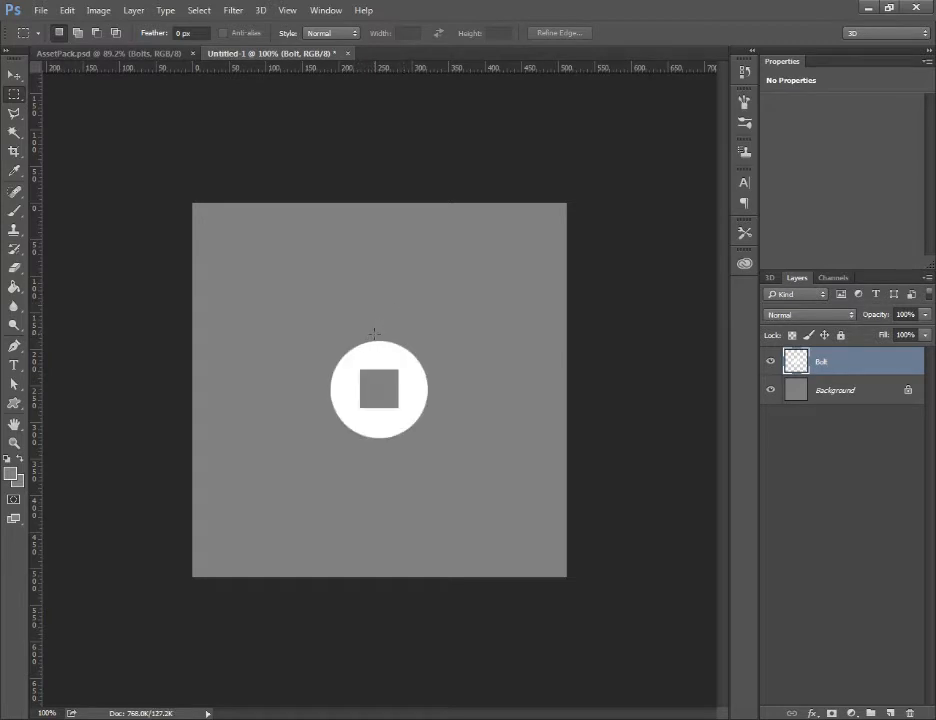
left_click(127, 55)
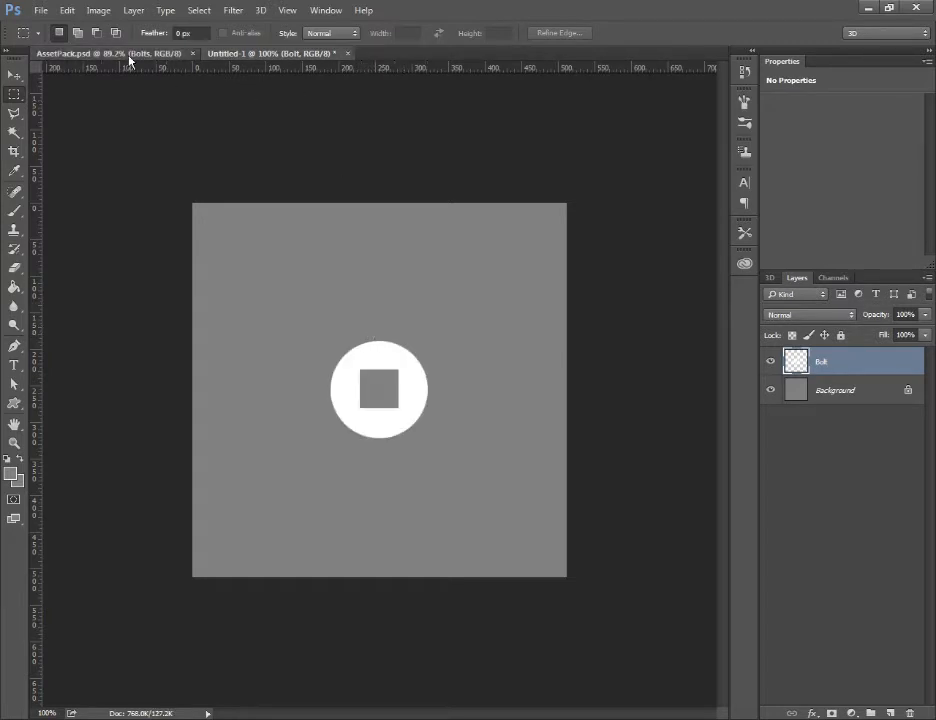
left_click(313, 55)
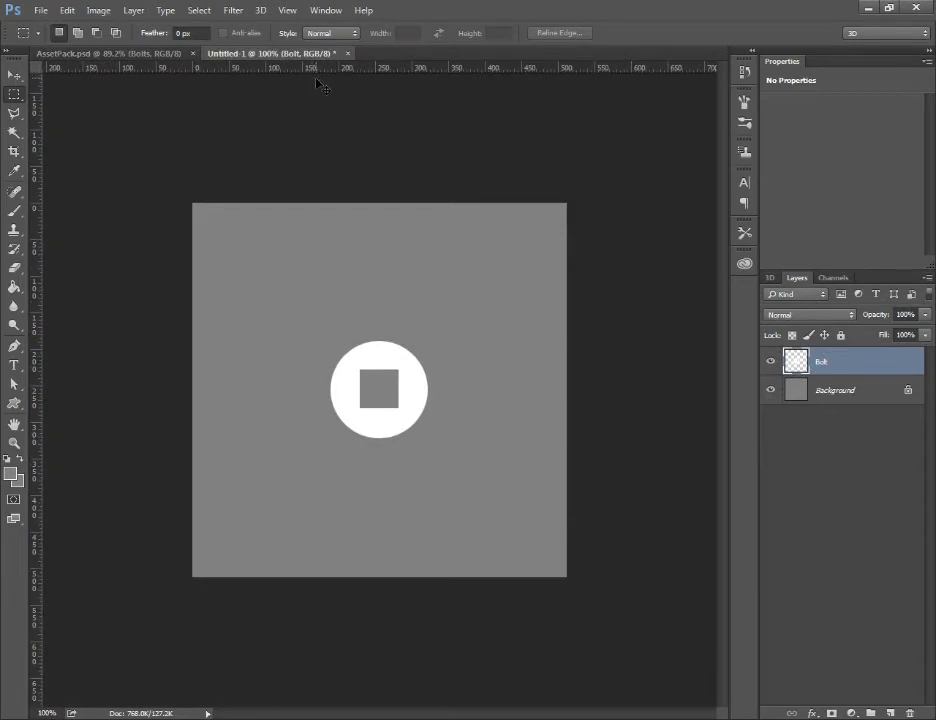
key("ctrl+t")
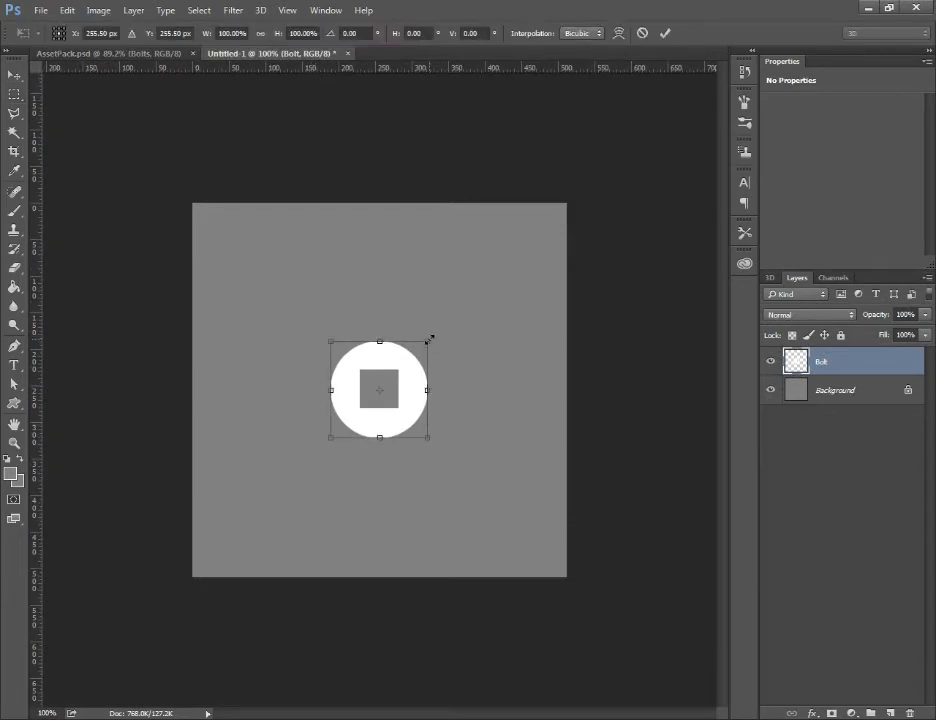
left_click_drag(430, 340, 543, 250)
key("Return")
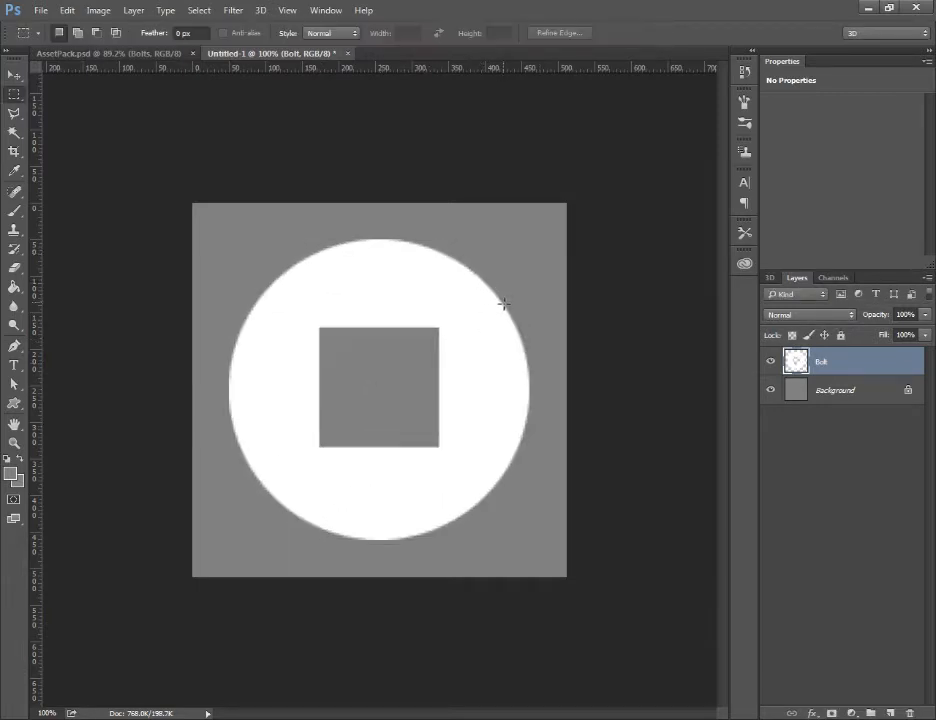
key("ctrl+z")
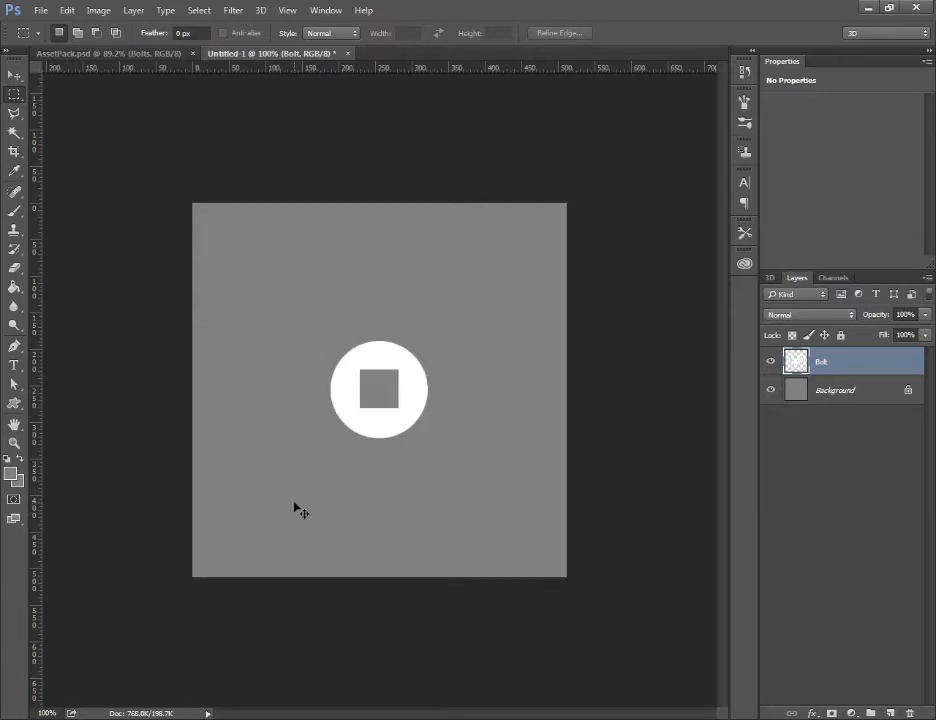
Scale the bolt down about its centre to a diameter of about 30 pixels.
left_click_drag(350, 356, 407, 378)
key("ctrl+t")
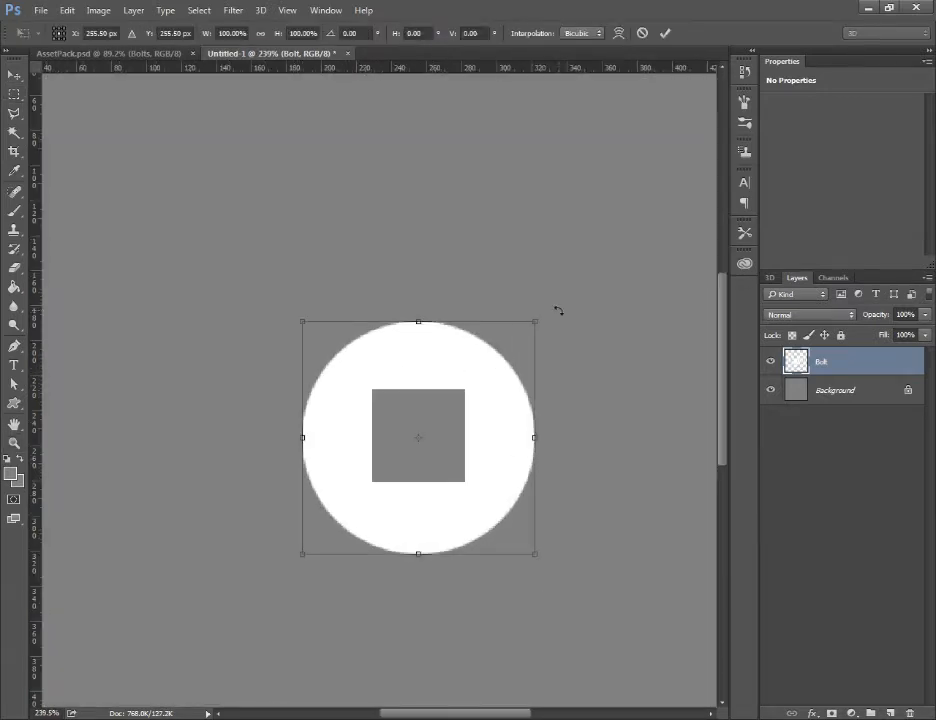
left_click_drag(530, 320, 391, 469)
key("Return")
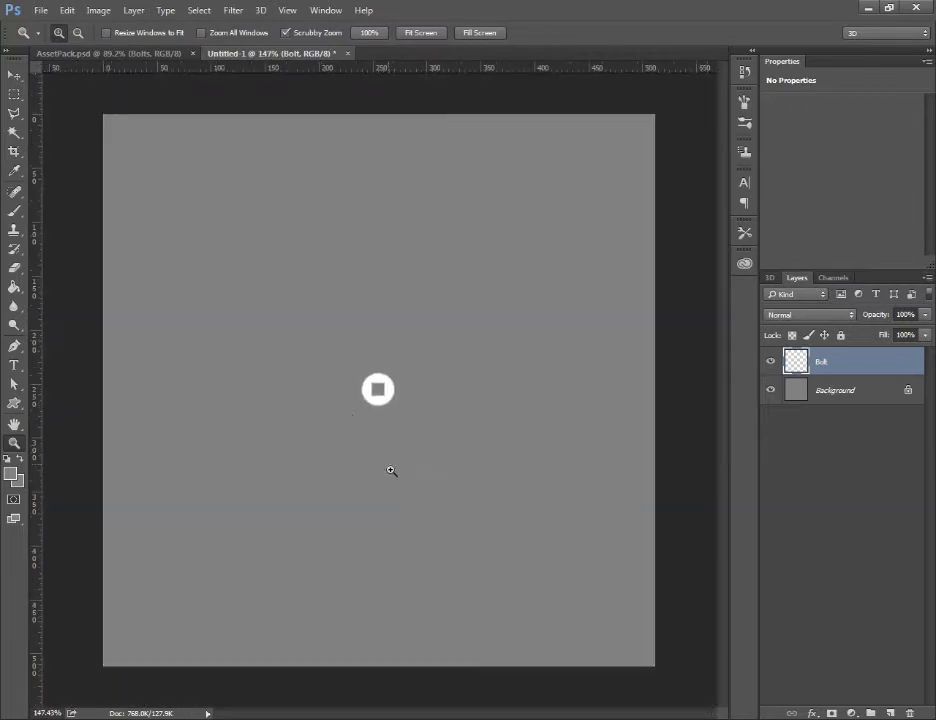
Move the small bolt about 202 pixels left and 208 pixels up, near the canvas's upper-left corner.
left_click_drag(395, 397, 435, 435)
key("v")
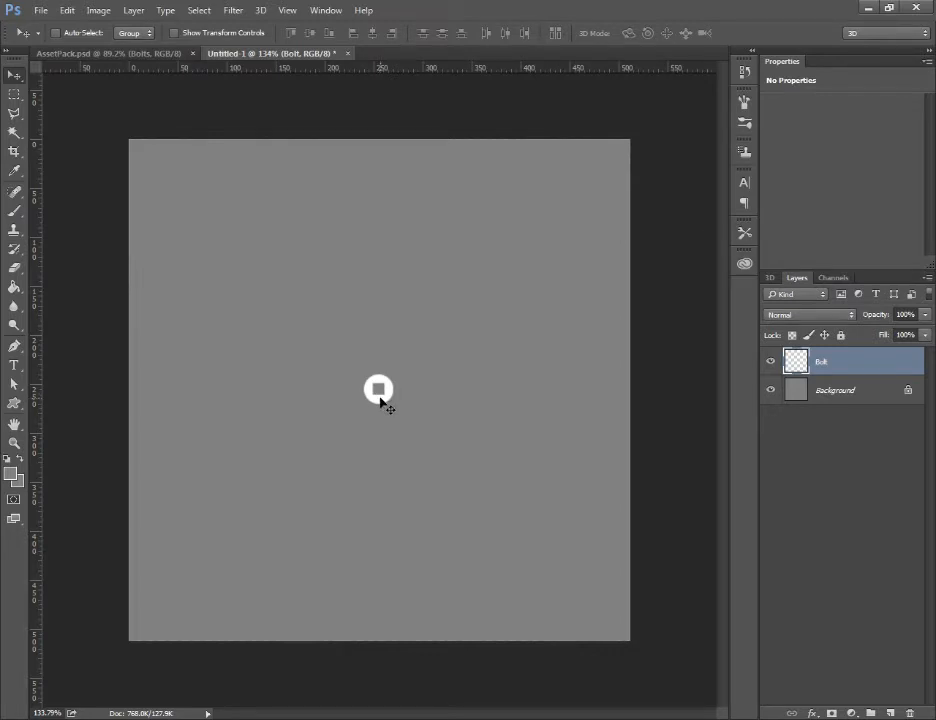
left_click_drag(383, 402, 184, 199)
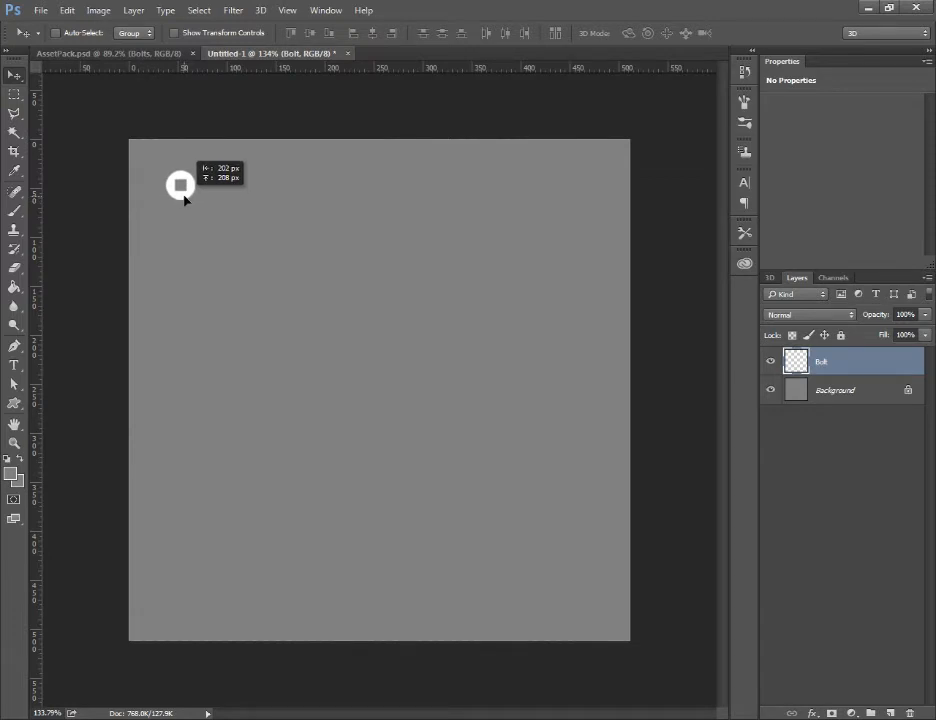
left_click_drag(184, 199, 184, 200)
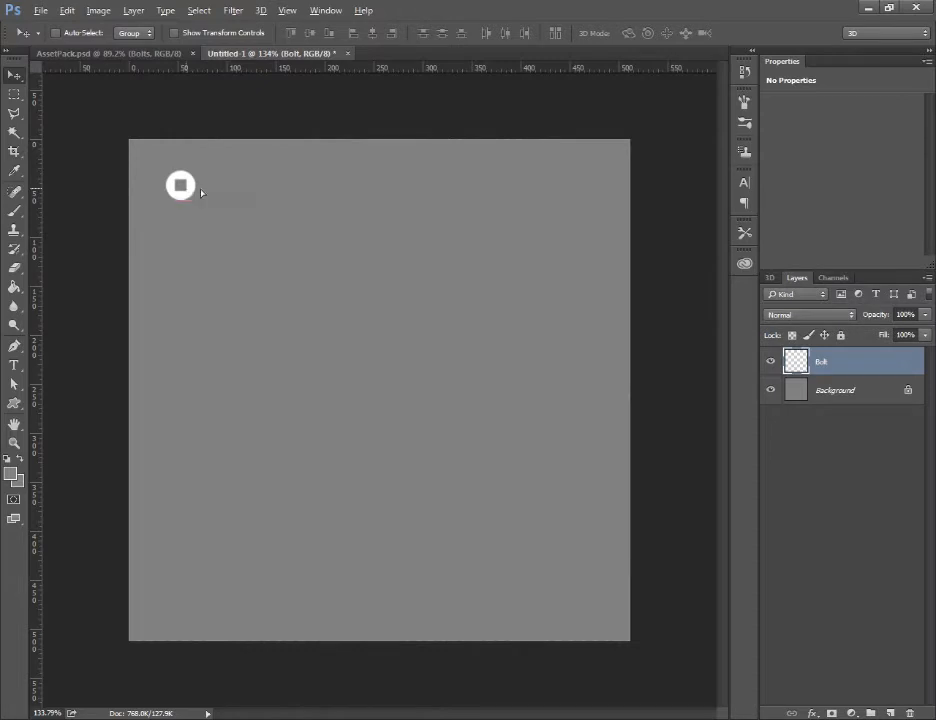
Duplicate the bolt straight across to the canvas's upper-right corner and merge the two bolt layers.
left_click_drag(201, 193, 587, 191)
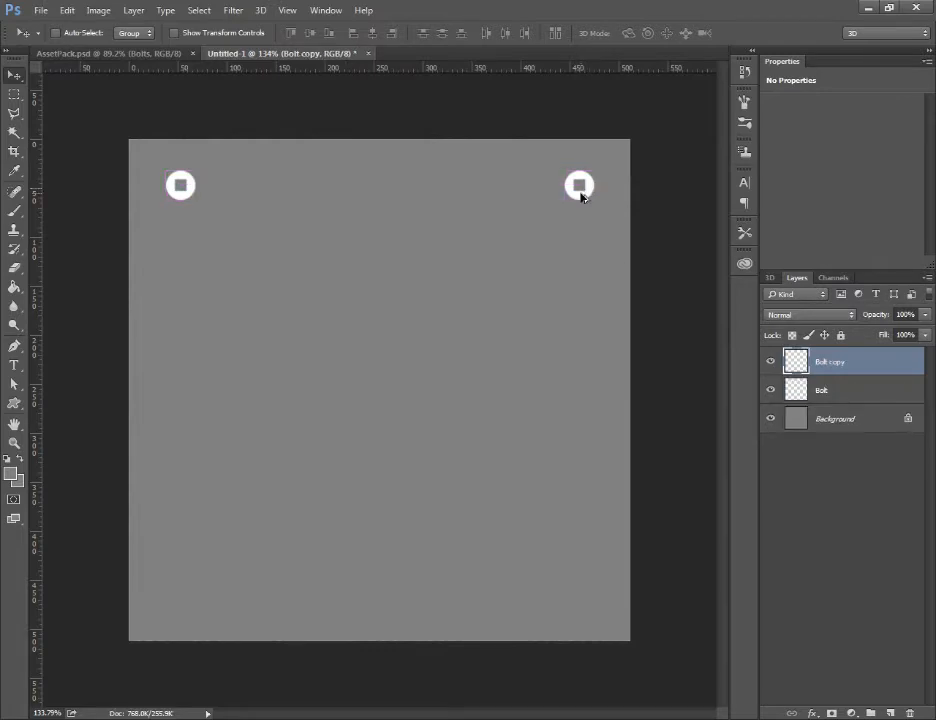
left_click(816, 389, "shift")
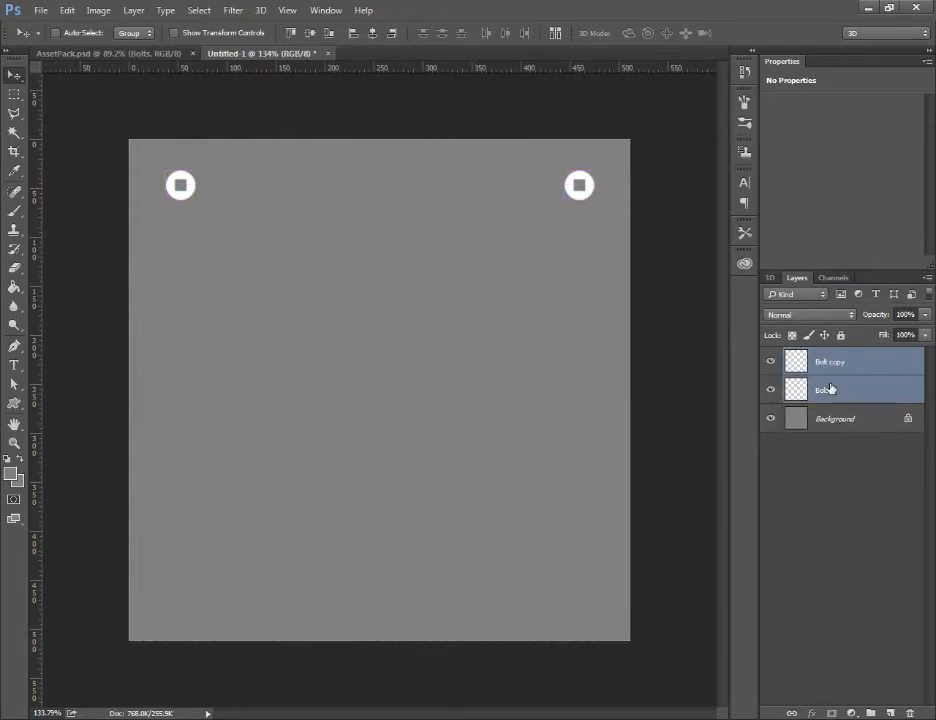
right_click(825, 383)
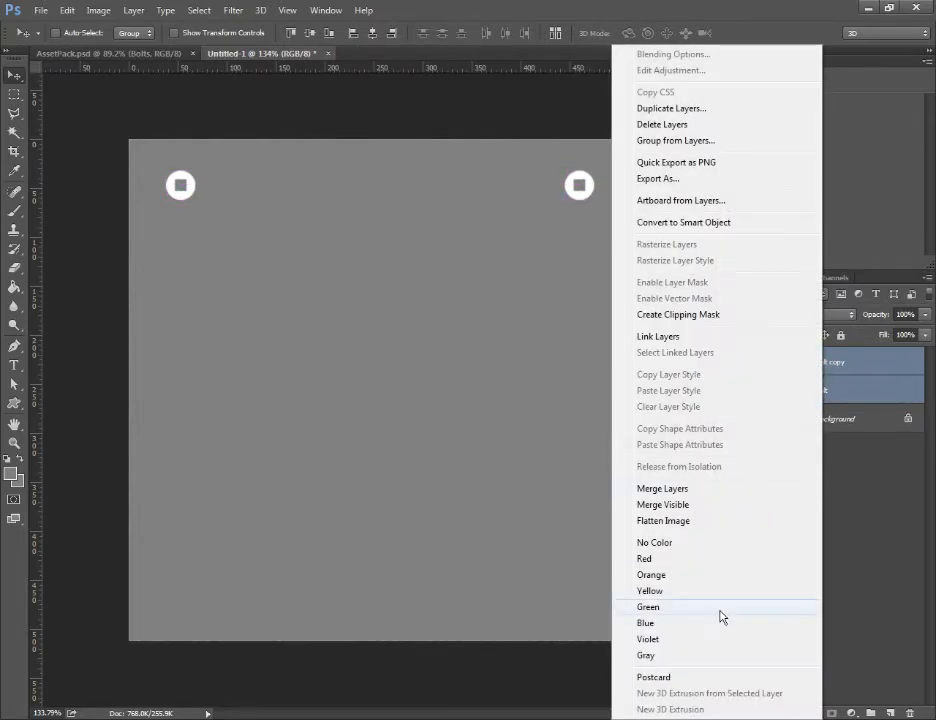
left_click(682, 493)
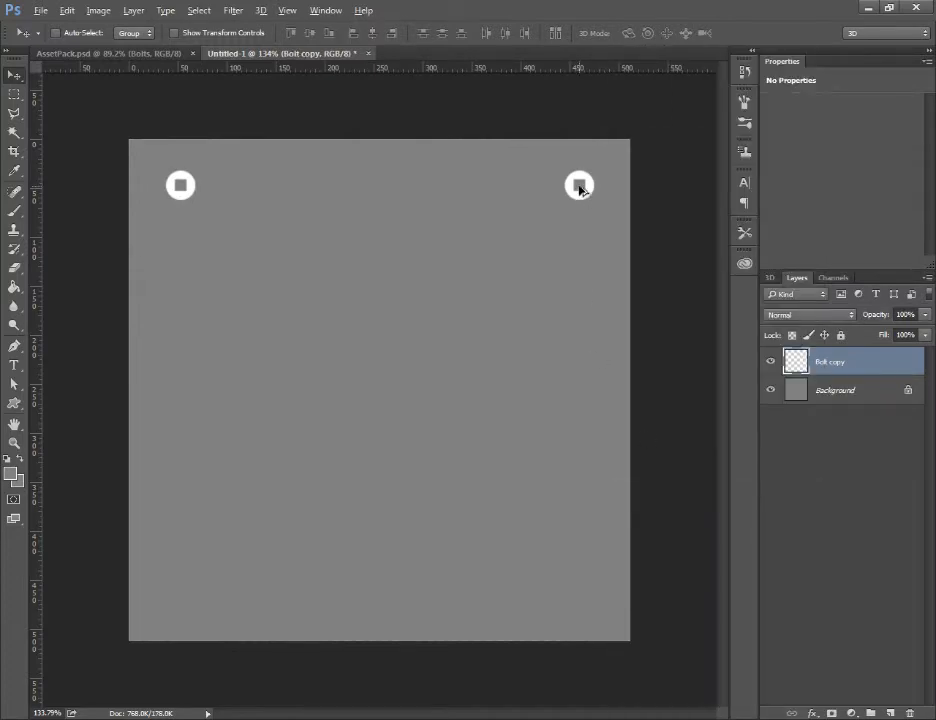
Duplicate the upper pair of bolts straight down to the canvas's lower corners and merge the two bolt layers.
left_click_drag(582, 190, 622, 590)
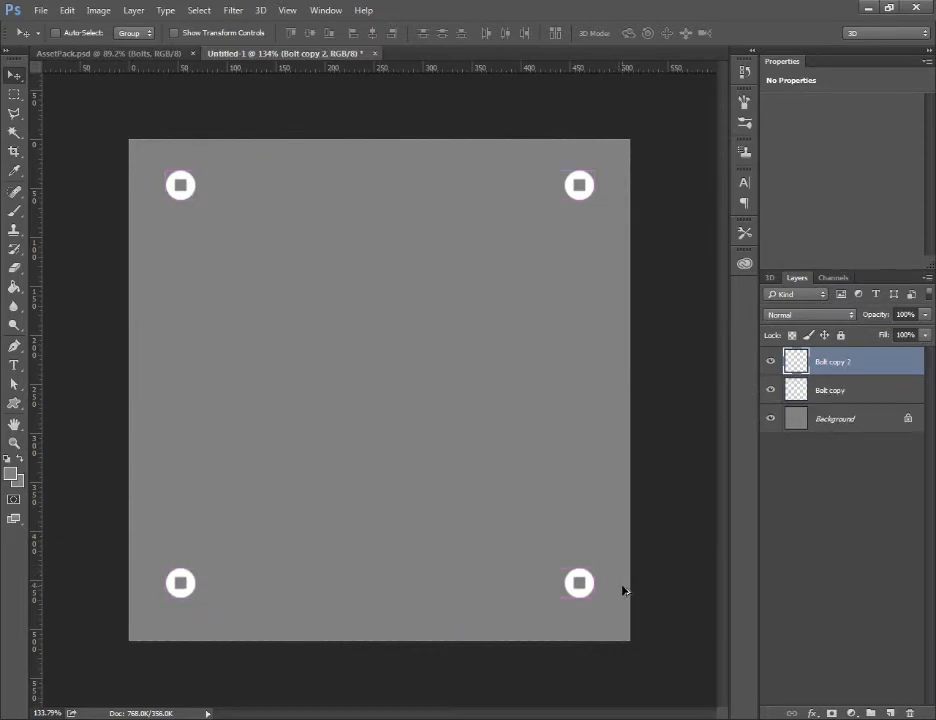
left_click(858, 391, "shift")
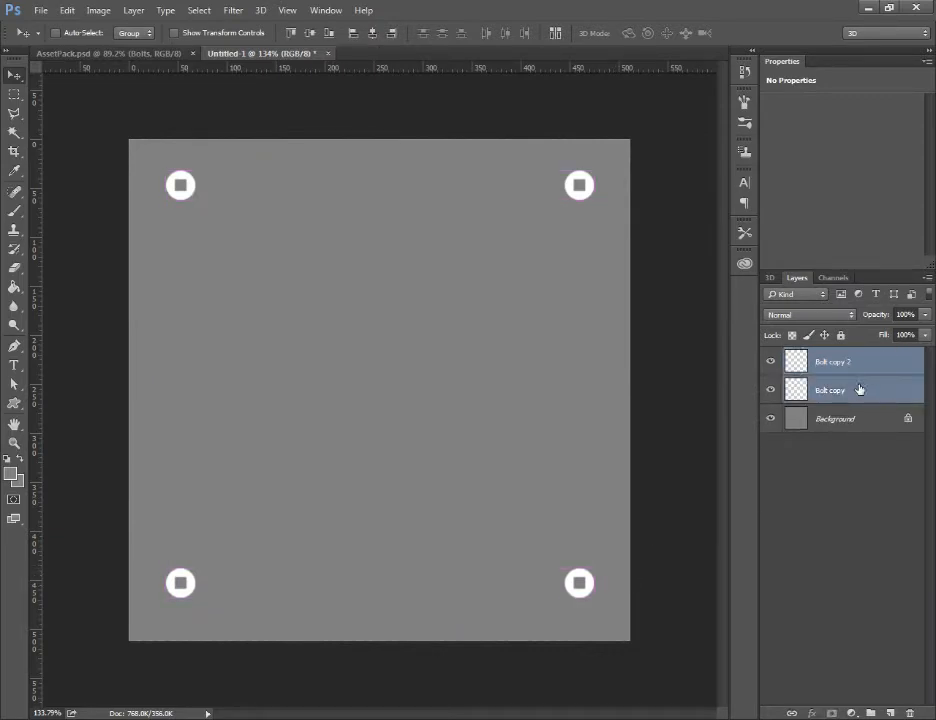
right_click(858, 391)
left_click(716, 489)
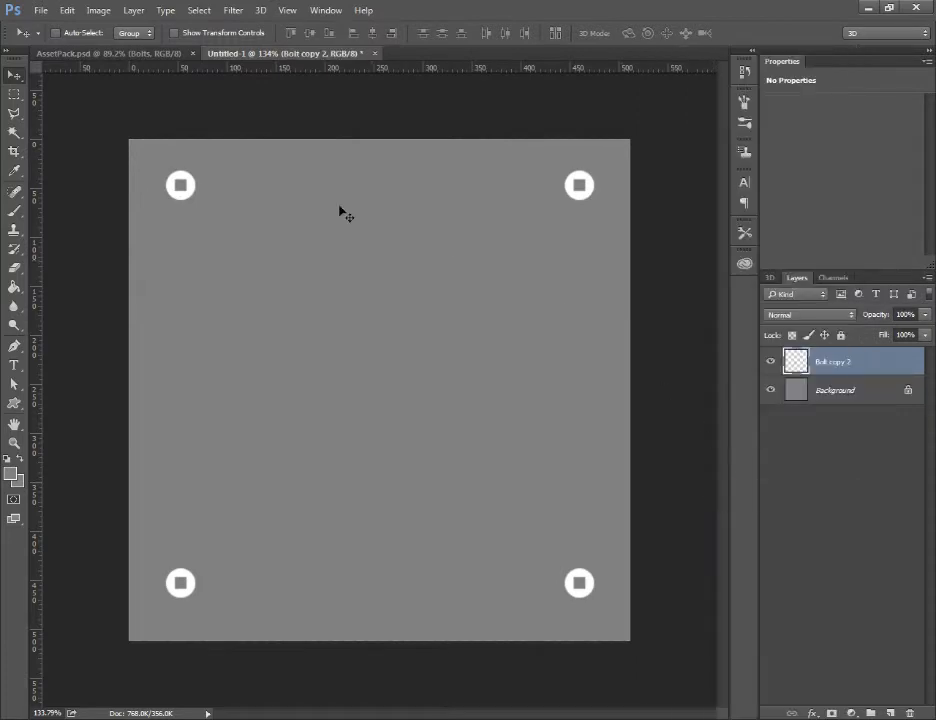
Centre the four bolts by stretching them to the canvas edges, then scale them inward about the centre to leave an even margin.
key("ctrl+t")
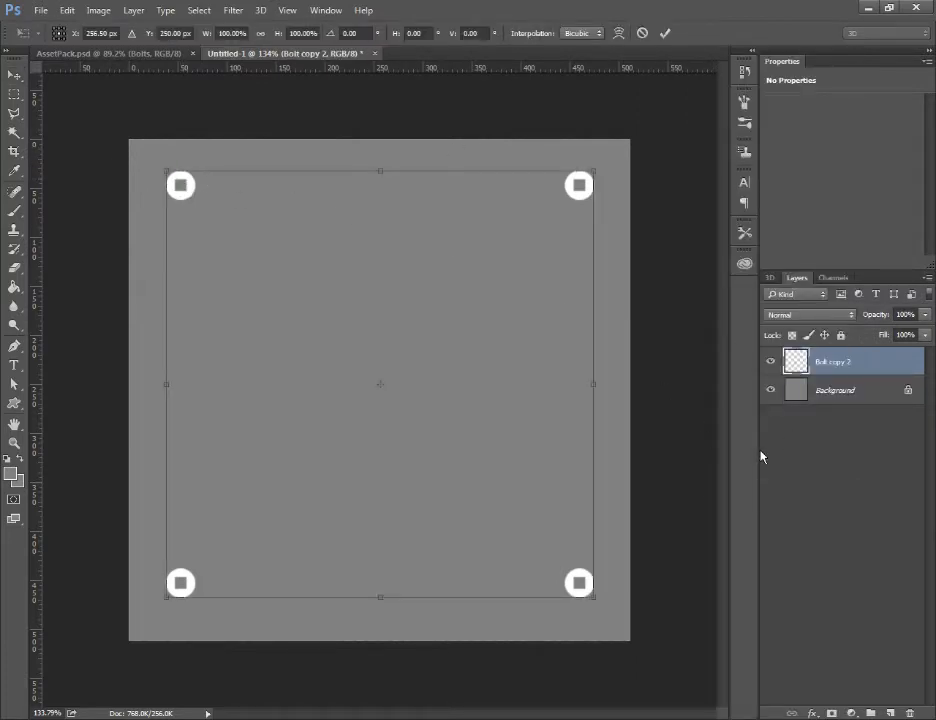
left_click_drag(597, 168, 632, 138)
left_click_drag(168, 603, 129, 640)
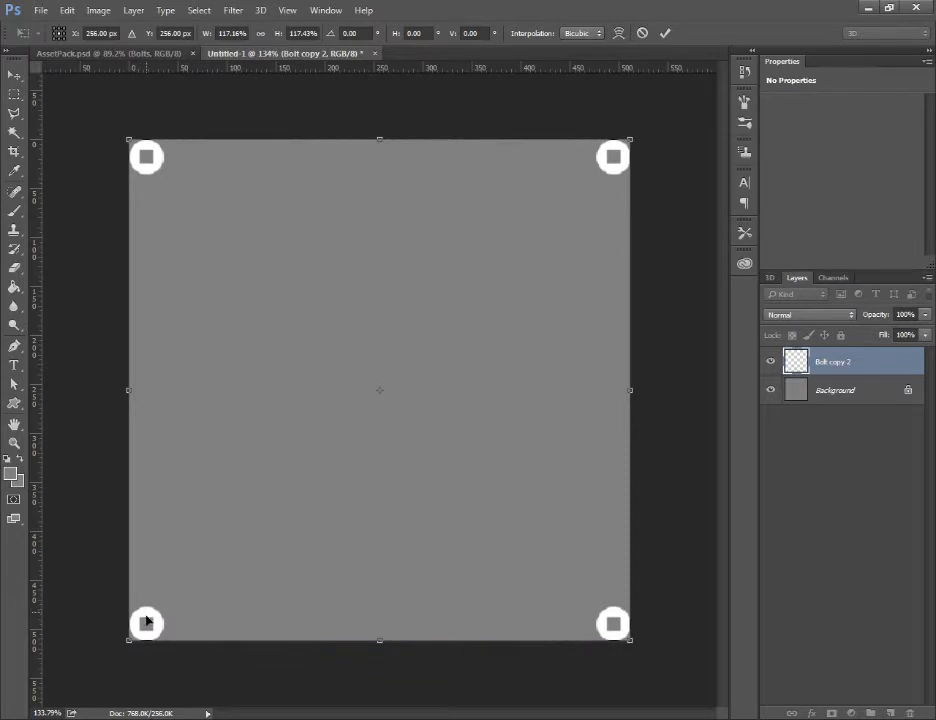
mouse_move(129, 638)
left_mouse_down()
mouse_move(215, 478)
mouse_move(129, 640)
left_mouse_up()
mouse_move(631, 141)
left_mouse_down()
mouse_move(602, 175)
mouse_move(635, 142)
left_mouse_up()
left_click_drag(631, 137, 580, 195)
key("Return")
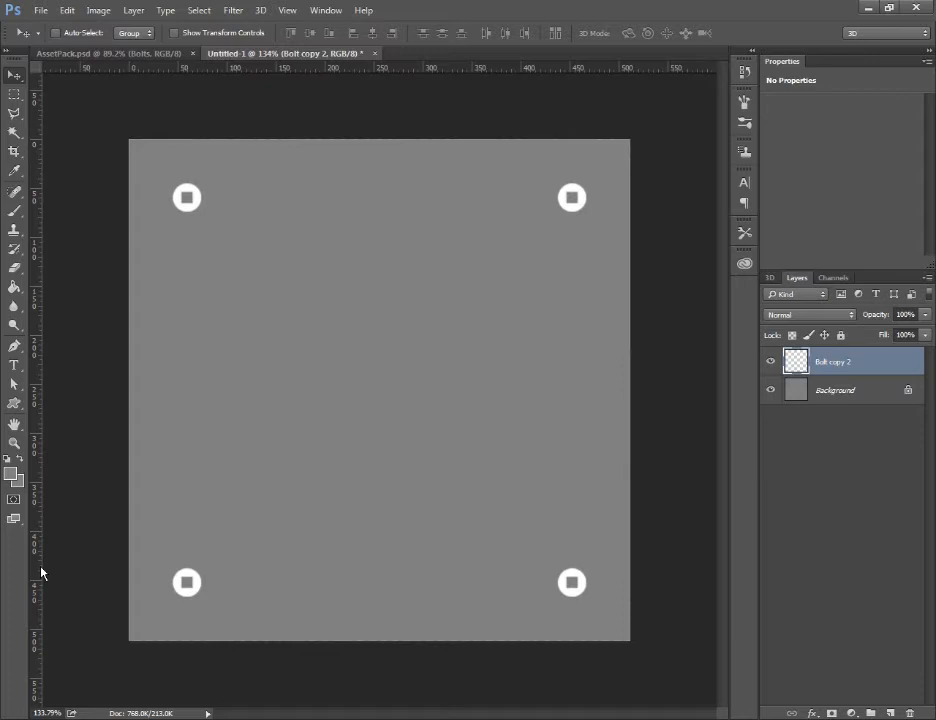
Rename the merged four-bolt layer to Bolt.
double_click(822, 362)
type("Bolt")
key("Return")
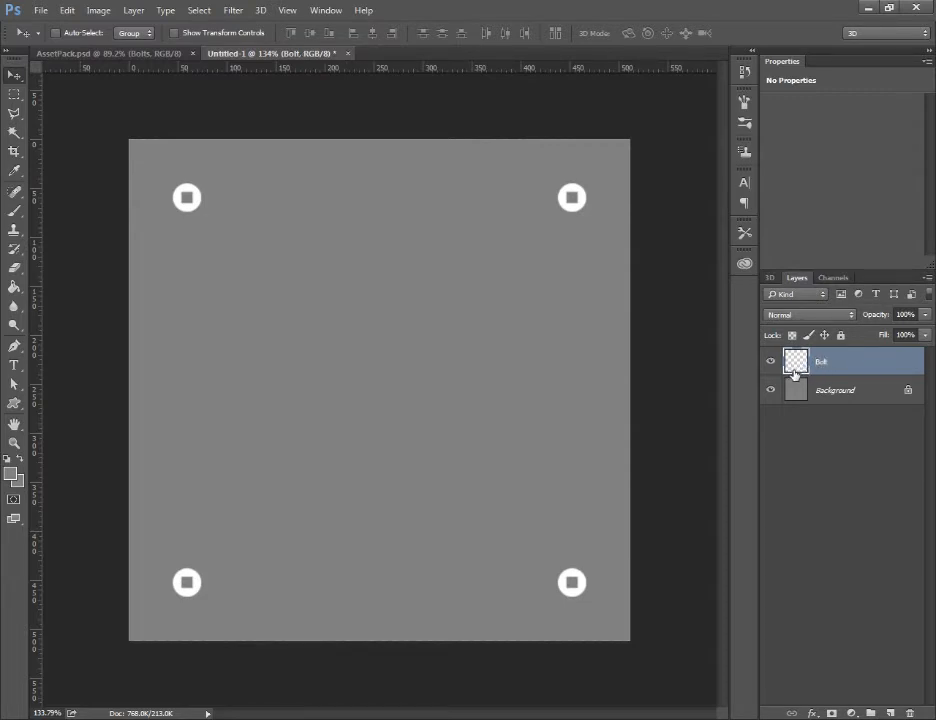
Add a Drop Shadow effect to the Bolt layer.
double_click(795, 366)
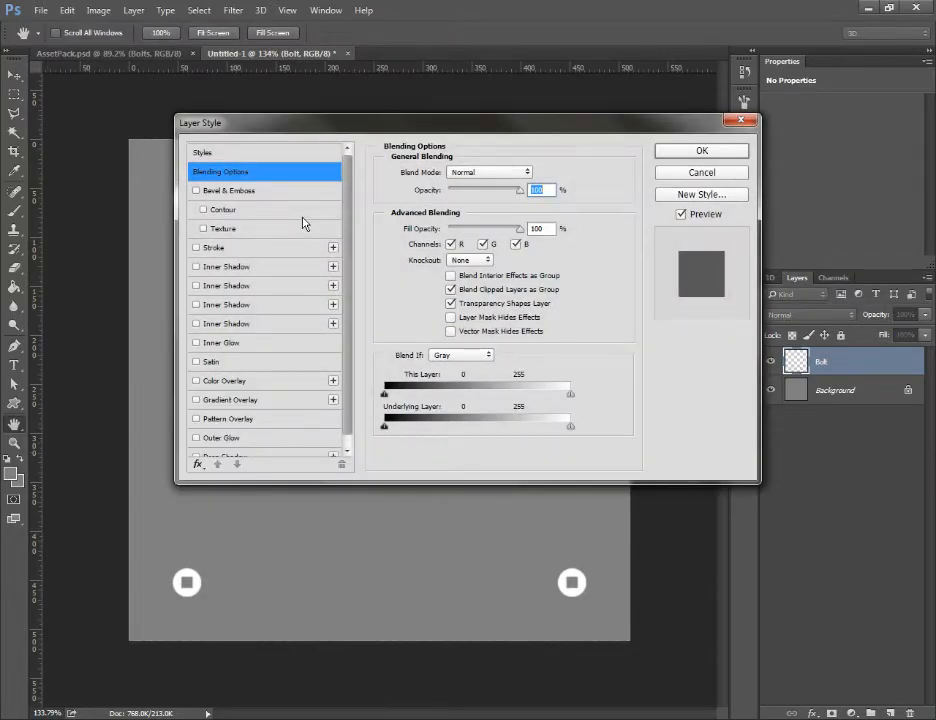
scroll(250, 445, "down", 1)
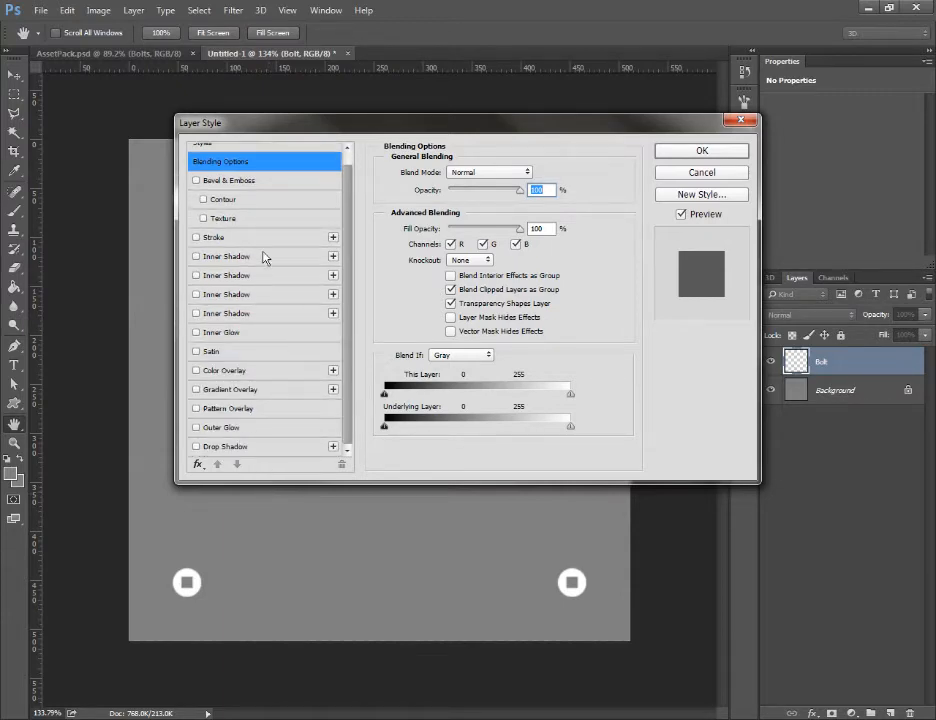
scroll(297, 366, "up", 1)
scroll(297, 366, "down", 1)
left_click(224, 446)
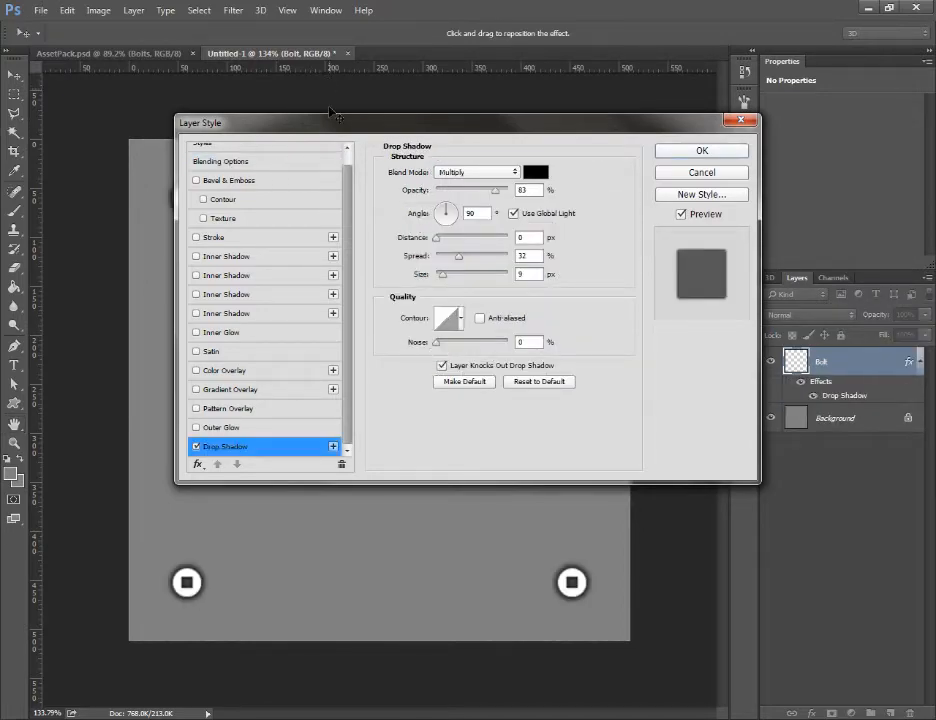
Strengthen the bolts' drop shadow by setting its size to 13 px and spread to 44%, and apply the effect.
left_click_drag(331, 122, 519, 350)
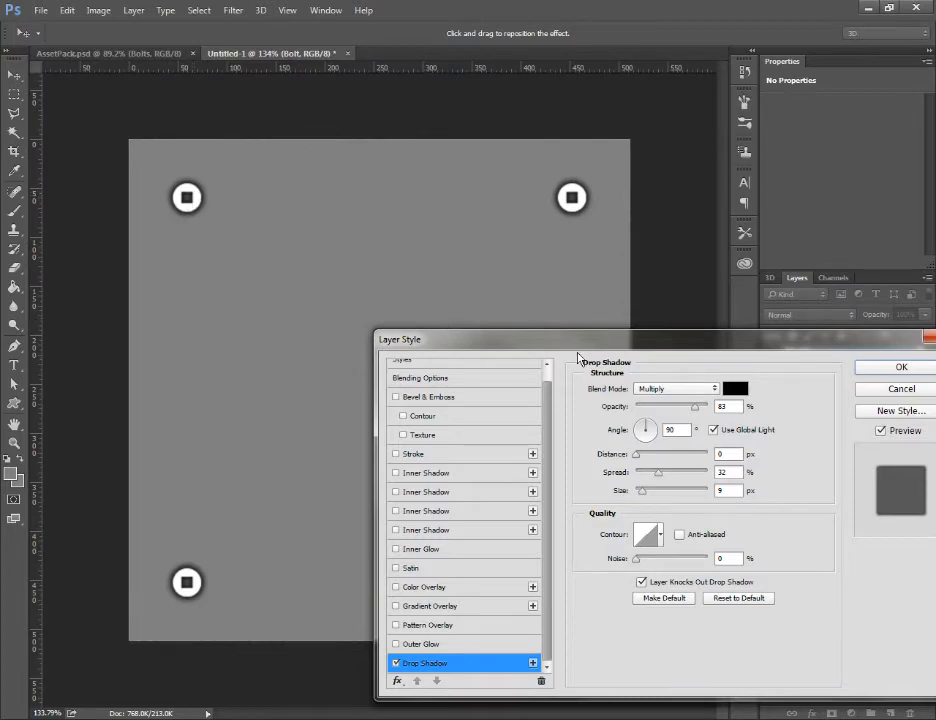
left_click_drag(578, 345, 573, 160)
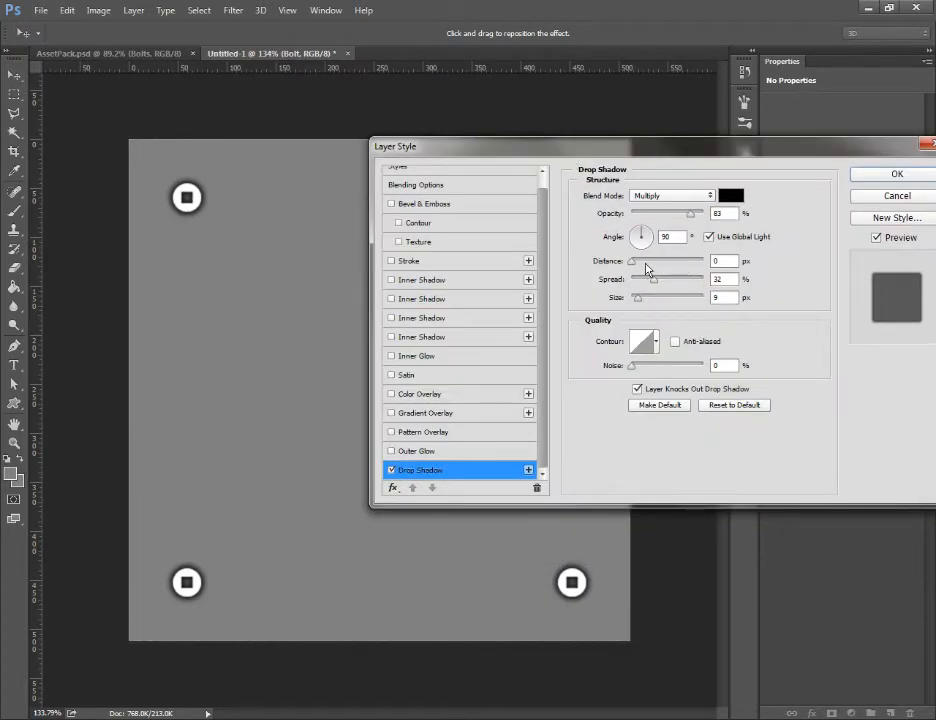
left_click(609, 263)
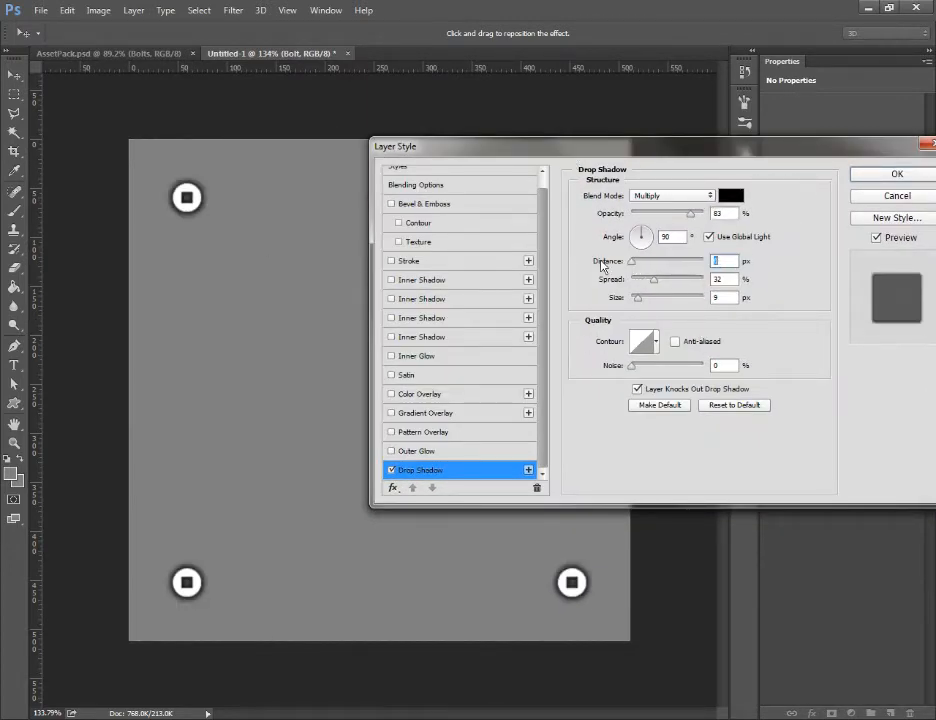
mouse_move(609, 263)
left_mouse_down()
mouse_move(662, 263)
mouse_move(617, 278)
left_mouse_up()
left_click_drag(641, 281, 664, 289)
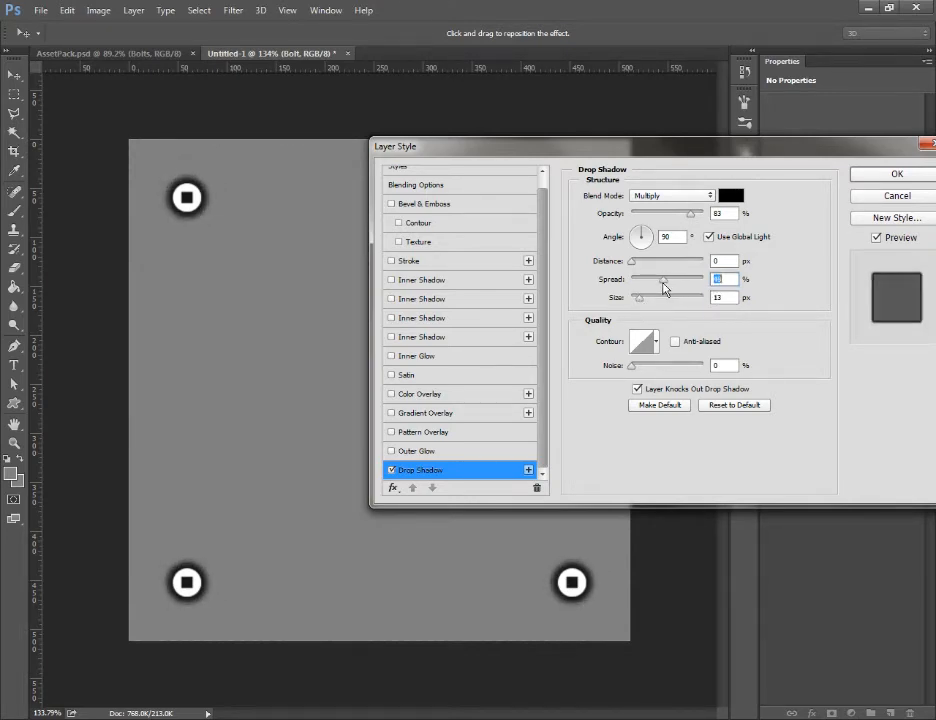
left_click_drag(641, 146, 621, 149)
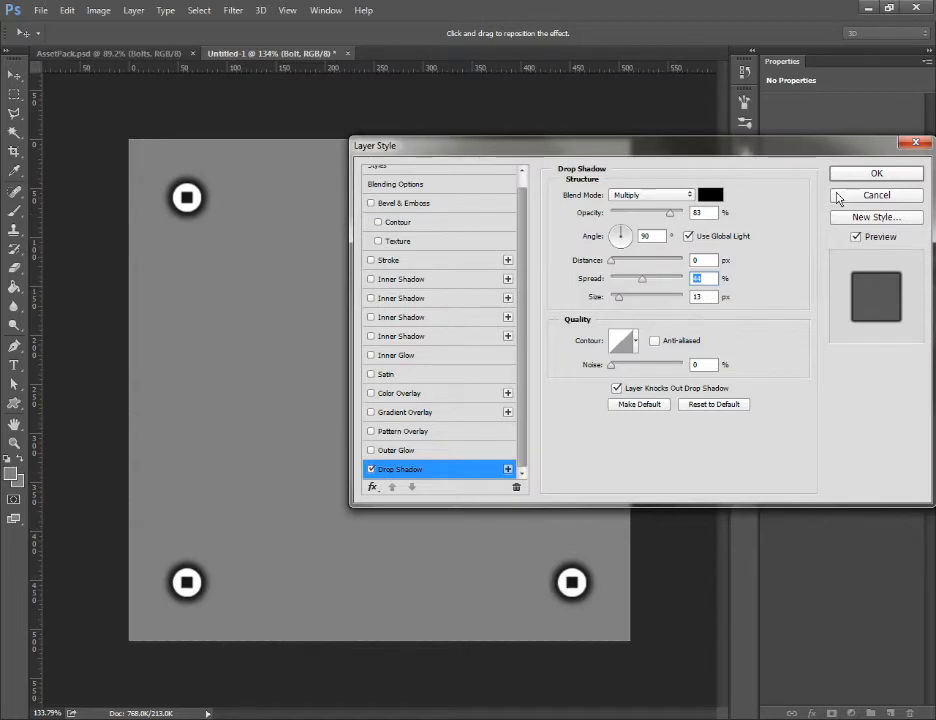
left_click(874, 174)
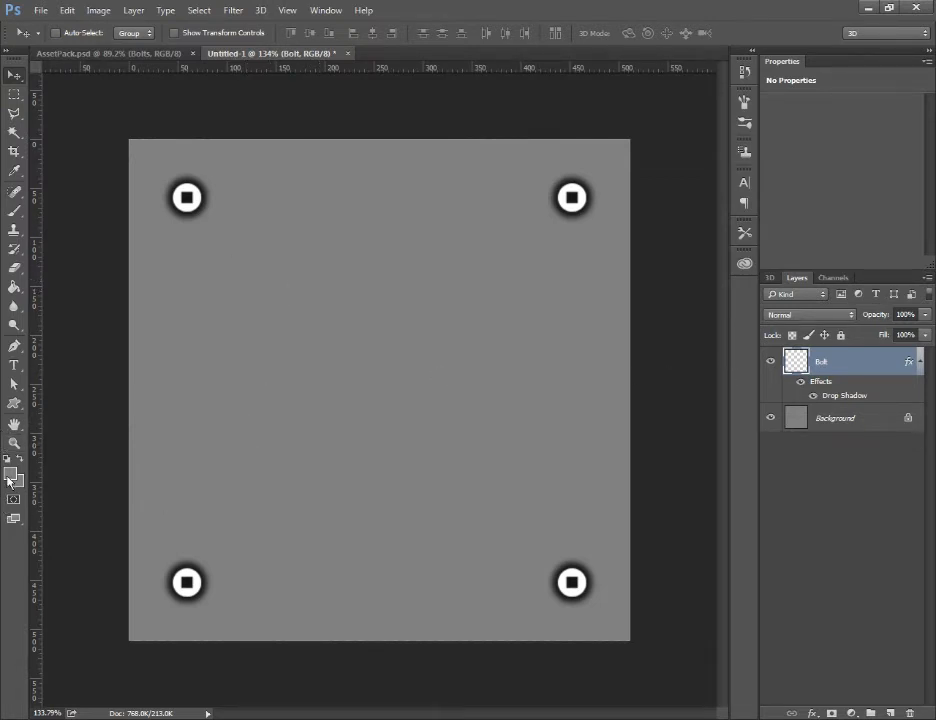
Set up the Rounded Rectangle tool as a shape with no fill and a solid black stroke.
left_click(13, 406)
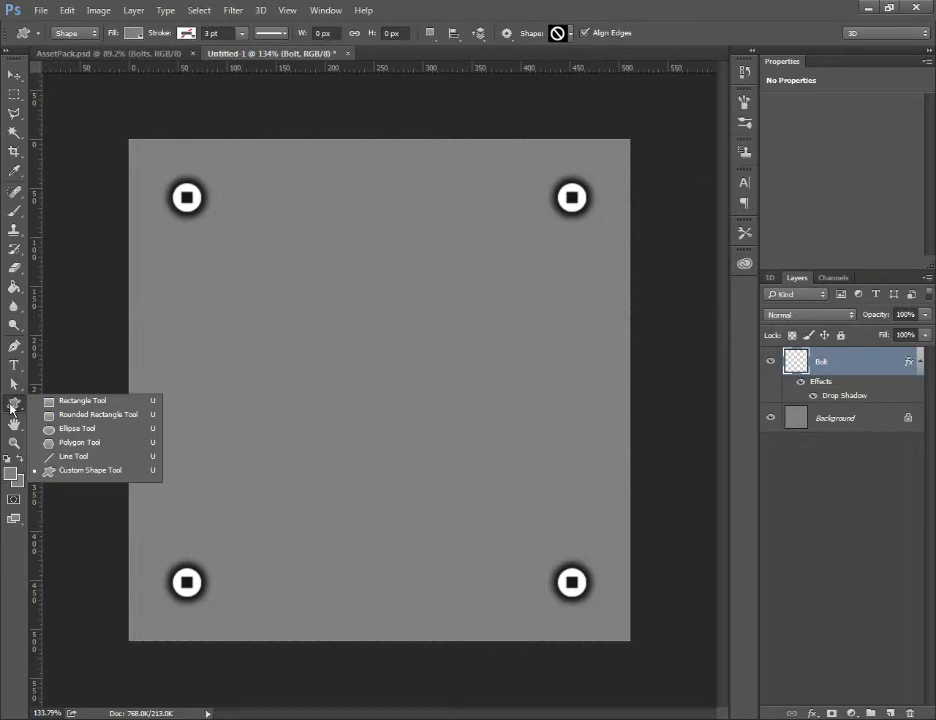
left_click(101, 417)
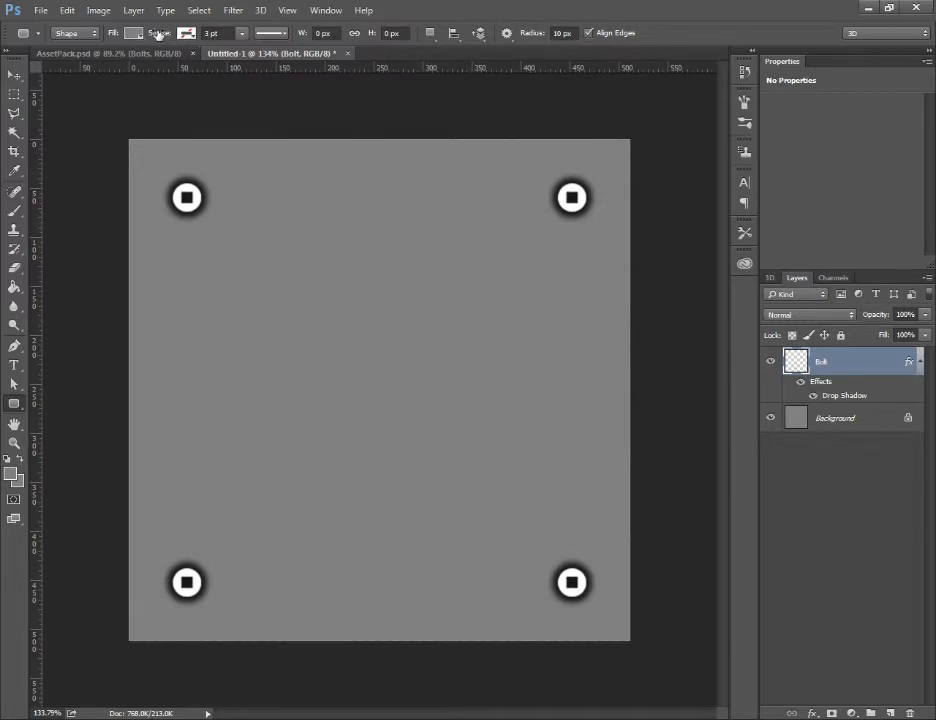
left_click(133, 33)
left_click(133, 33)
left_click(136, 36)
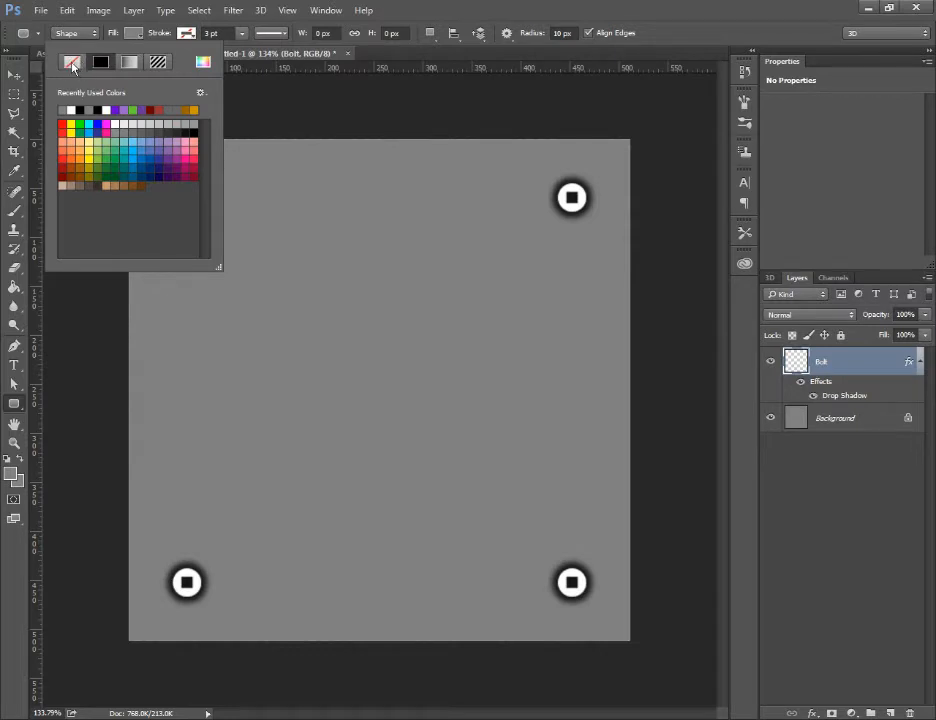
left_click(72, 63)
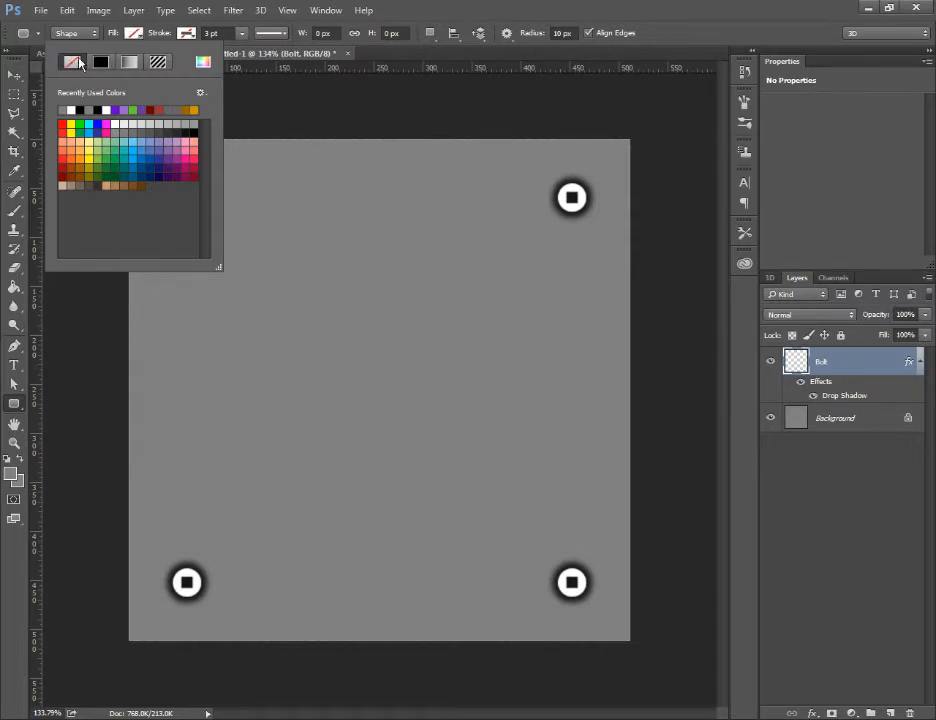
left_click(189, 35)
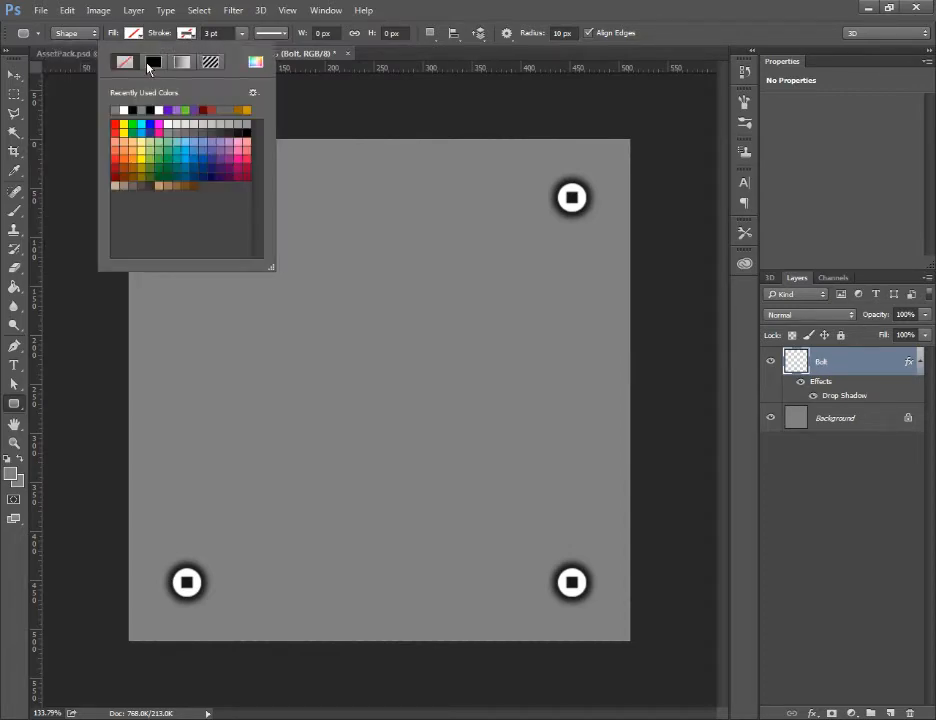
left_click(155, 63)
left_click(66, 190)
left_click(63, 190)
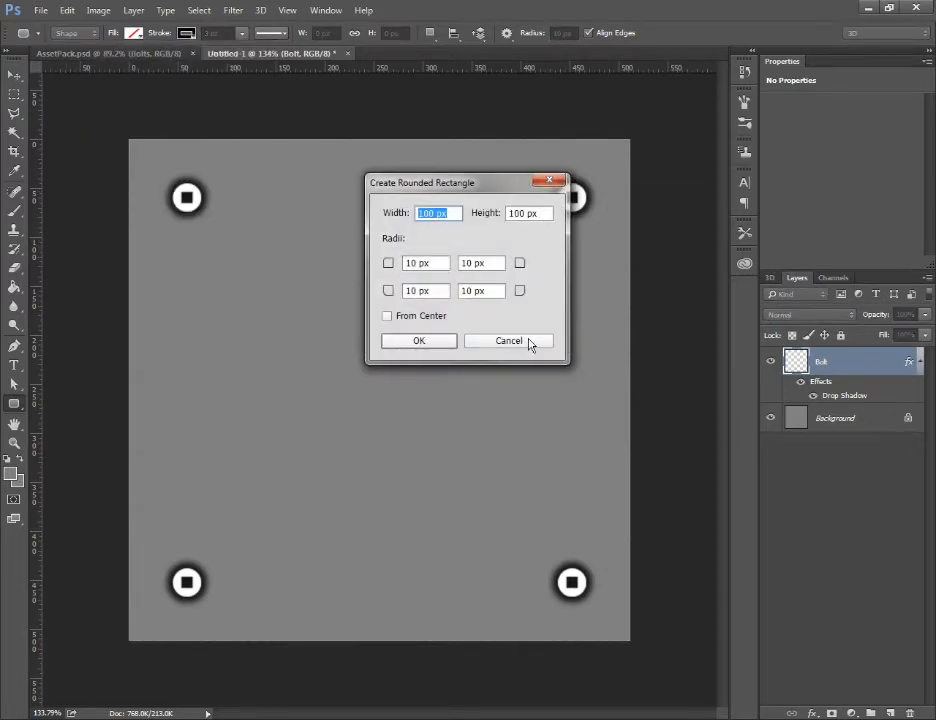
left_click(507, 342)
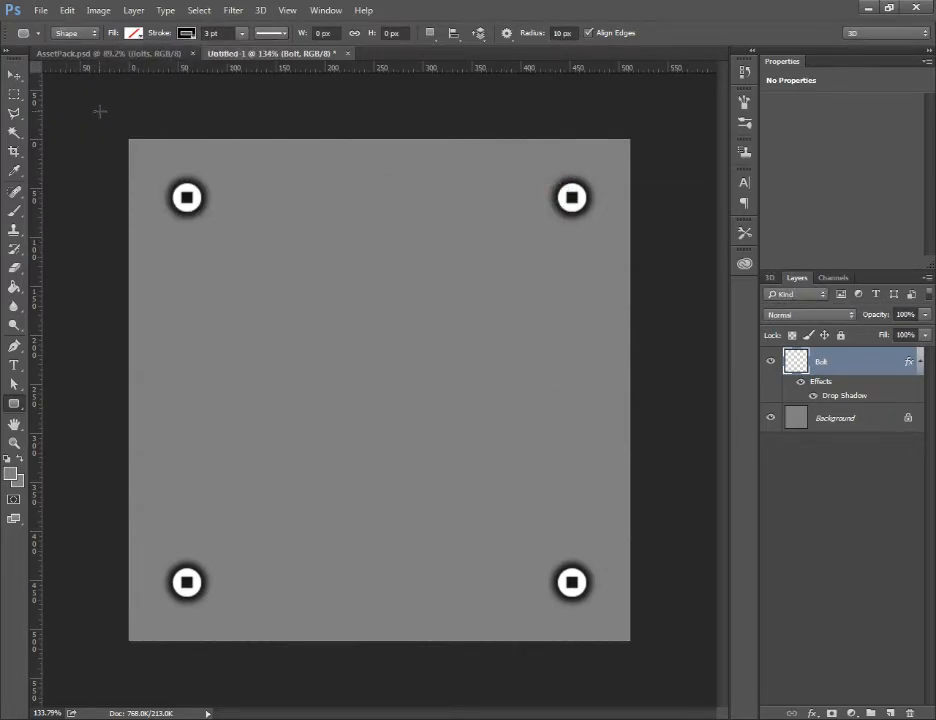
Draw a rounded rectangle about 584 by 577 px around the canvas and fit it to the canvas edges with Free Transform.
left_click_drag(100, 111, 671, 676)
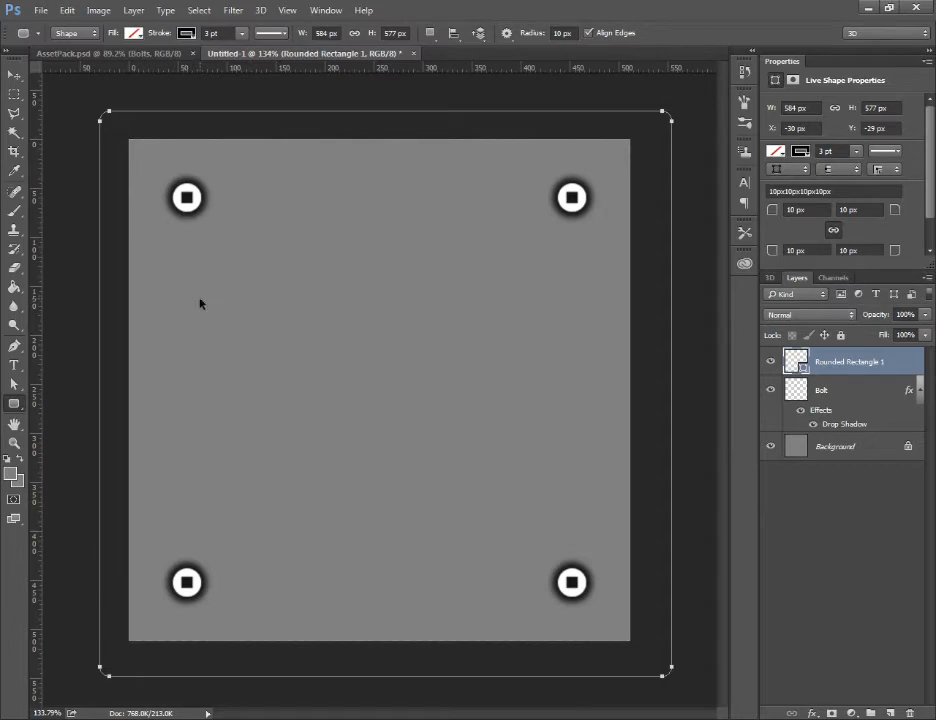
key("ctrl+t")
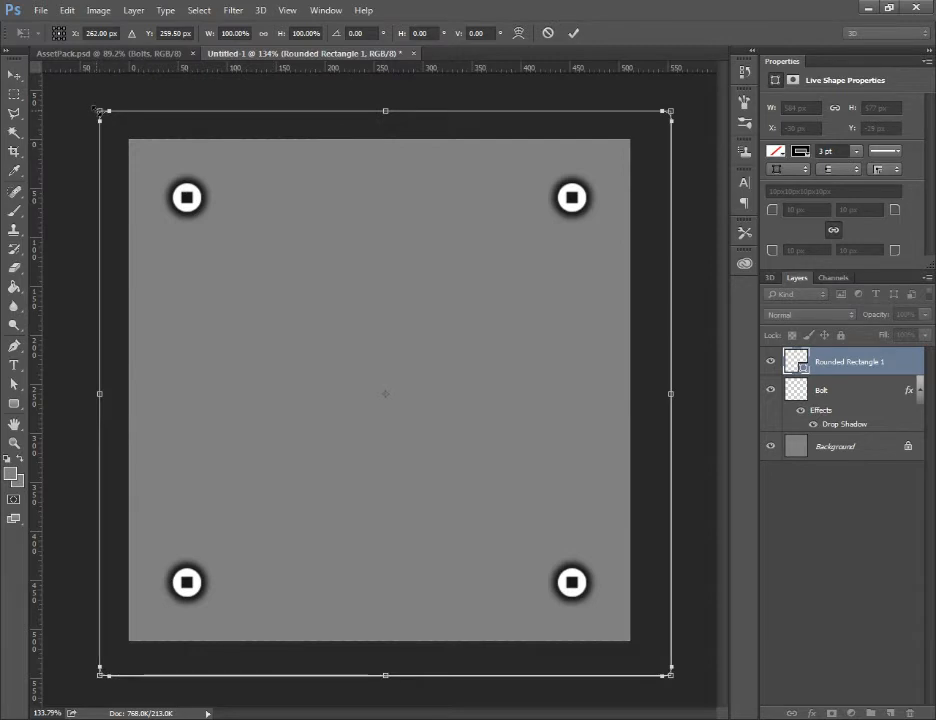
left_click_drag(96, 104, 129, 139)
left_click_drag(670, 675, 630, 638)
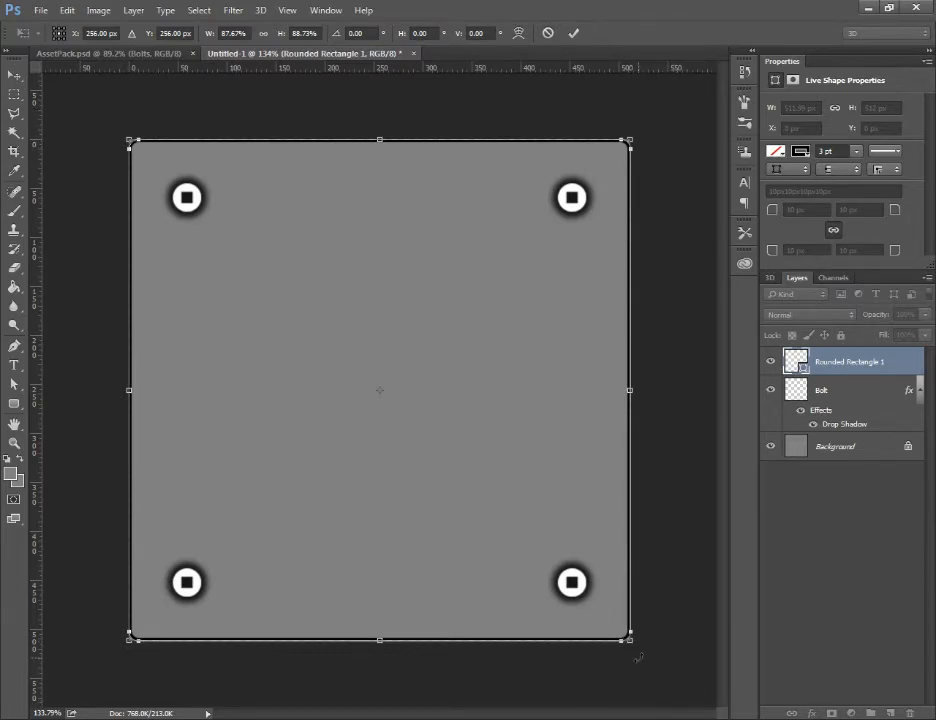
Scale the rounded rectangle inward about its centre to about 477 by 477 px, framing the four bolts, and apply the transform.
left_click_drag(630, 641, 610, 622)
mouse_move(603, 619)
left_mouse_down()
mouse_move(617, 628)
mouse_move(604, 620)
left_mouse_up()
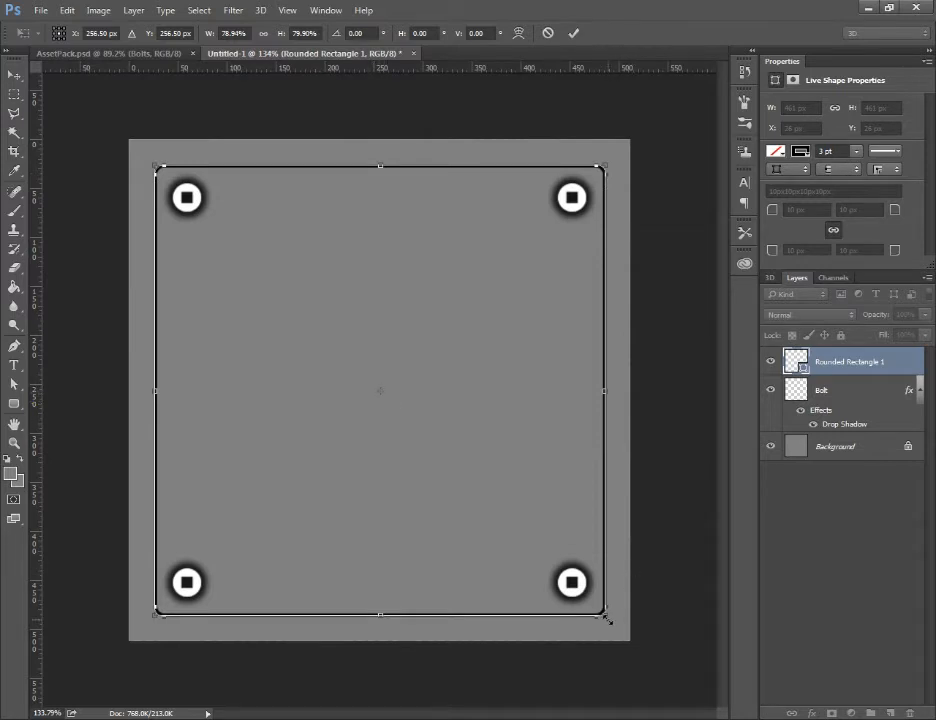
mouse_move(608, 621)
left_mouse_down()
mouse_move(311, 384)
mouse_move(244, 262)
mouse_move(456, 473)
mouse_move(570, 568)
mouse_move(601, 612)
left_mouse_up()
left_click_drag(602, 161, 424, 355)
key("ctrl+z")
left_click_drag(682, 658, 612, 625)
key("ctrl+z")
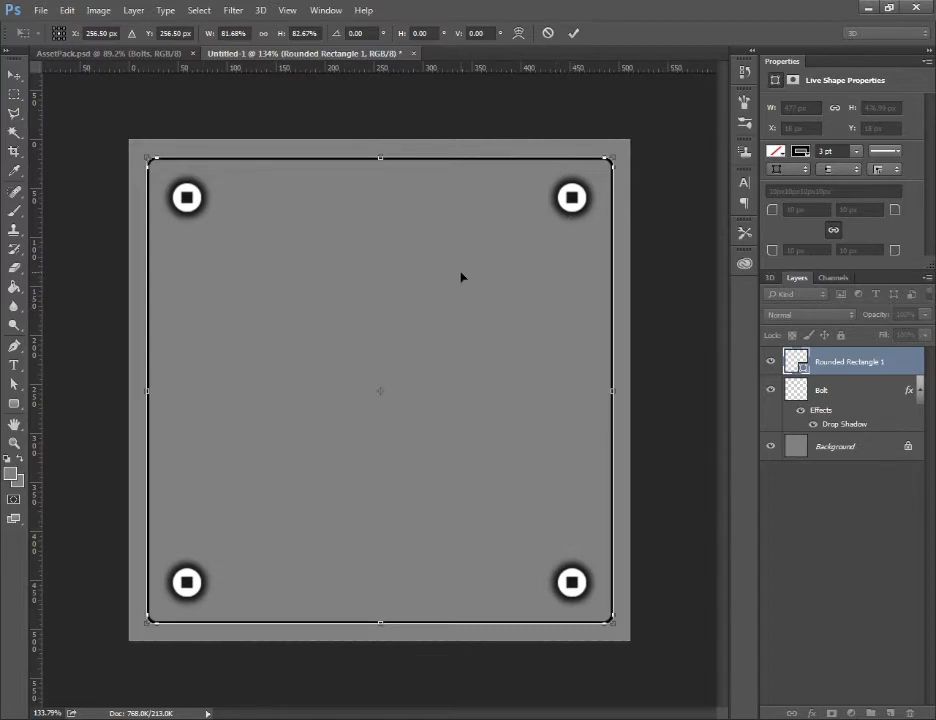
key("Return")
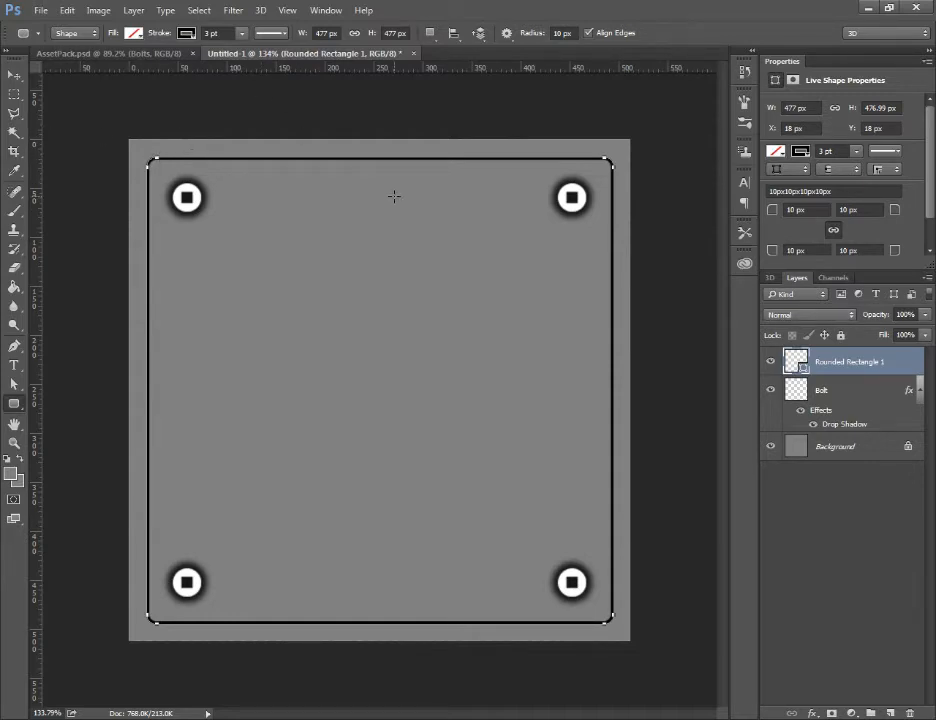
left_click(15, 76)
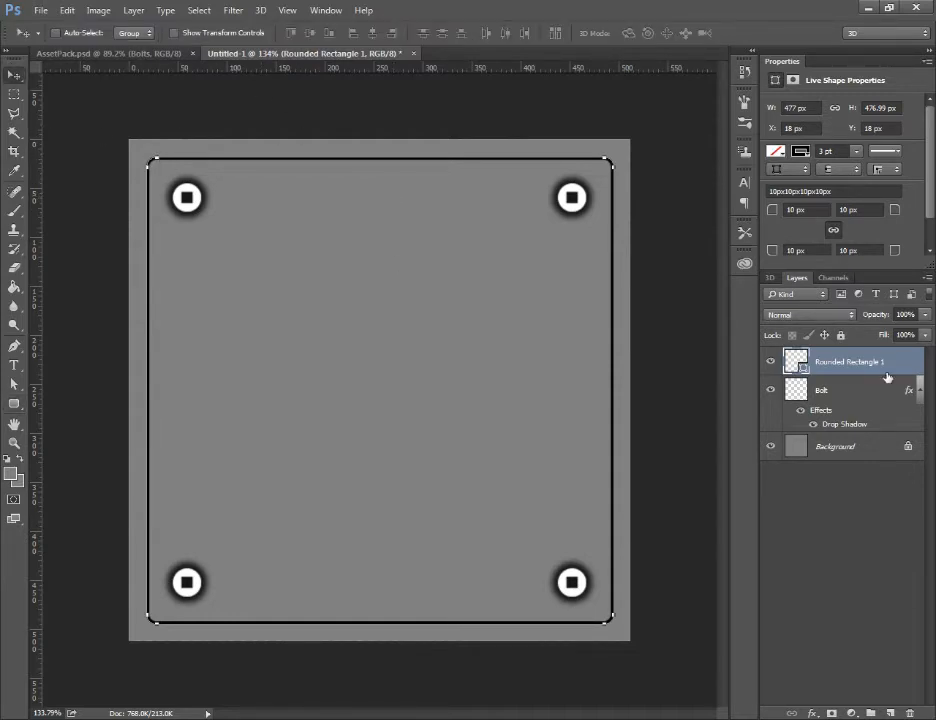
left_click(668, 291)
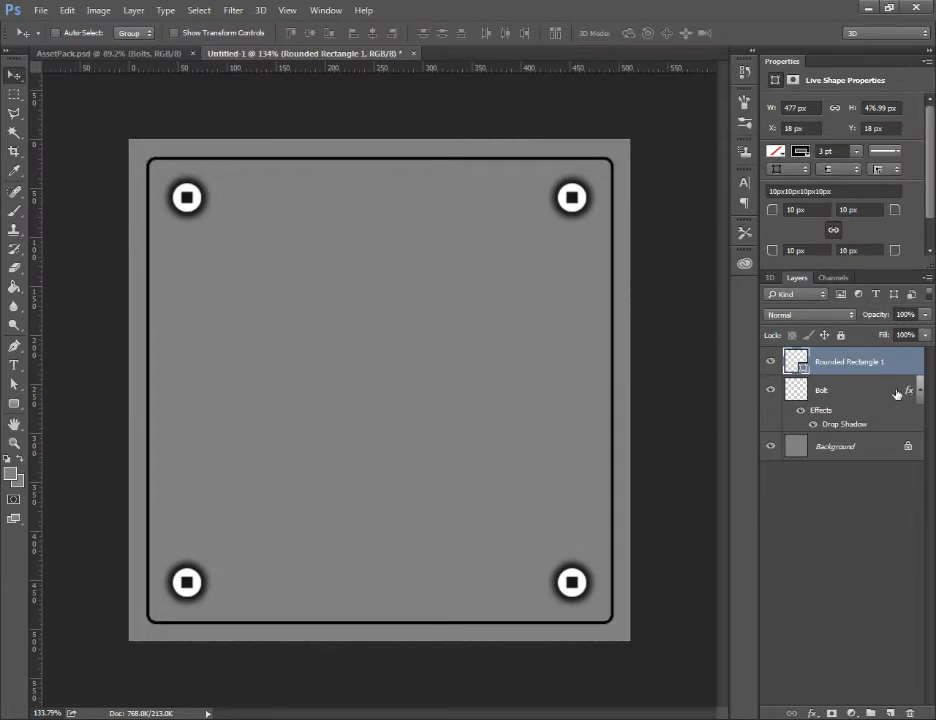
Try a 23.44 pt stroke on the rounded rectangle and set the width back to 3 pt.
key("u")
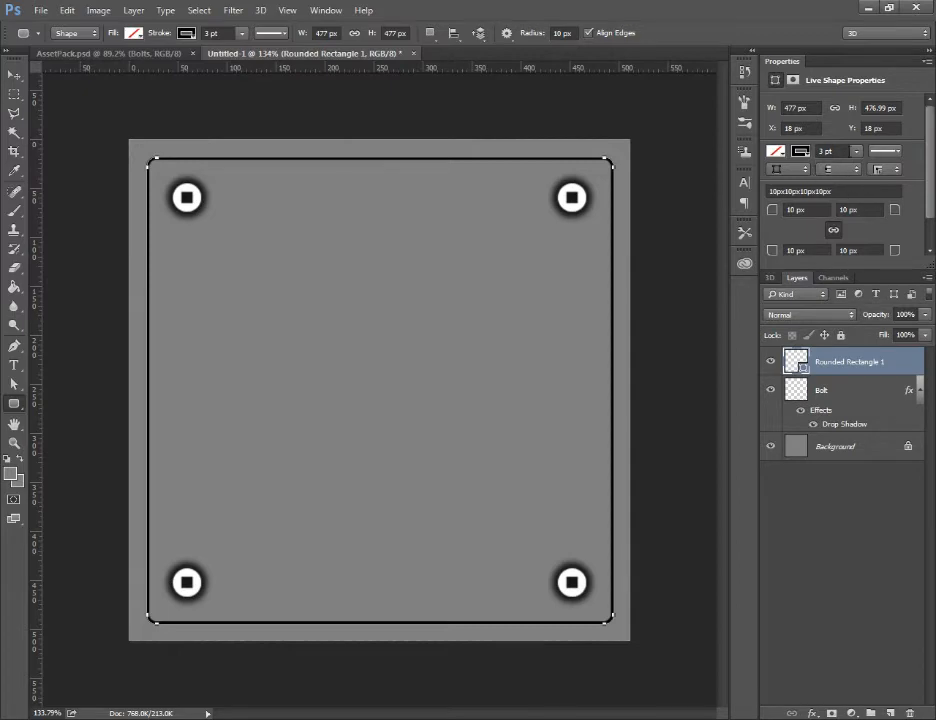
left_click(856, 151)
left_click_drag(796, 174, 883, 173)
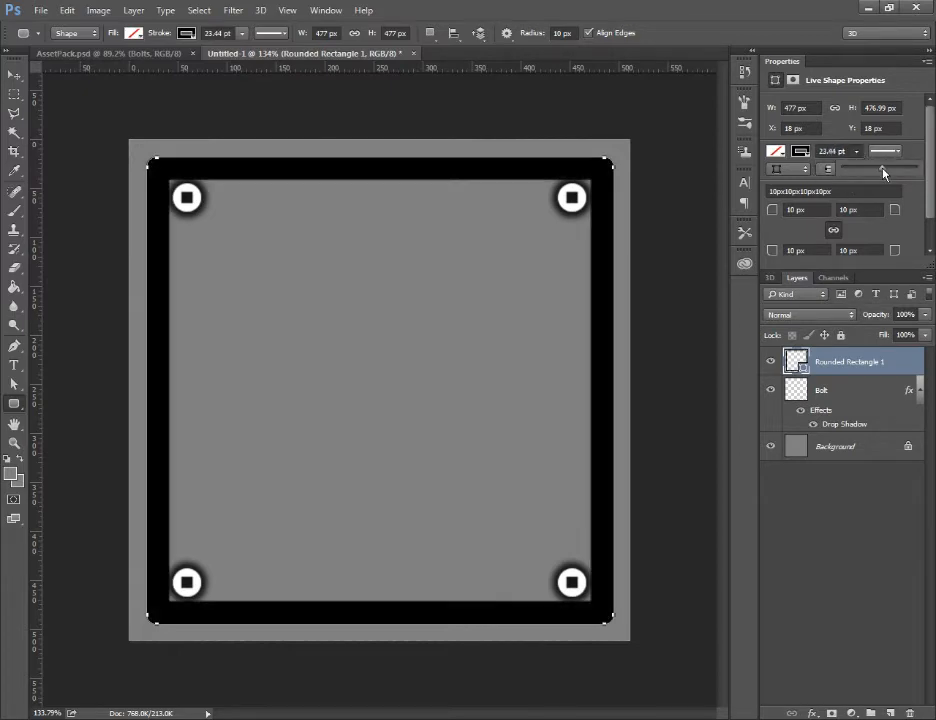
left_click(818, 147)
double_click(845, 151)
type("3pt")
key("Return")
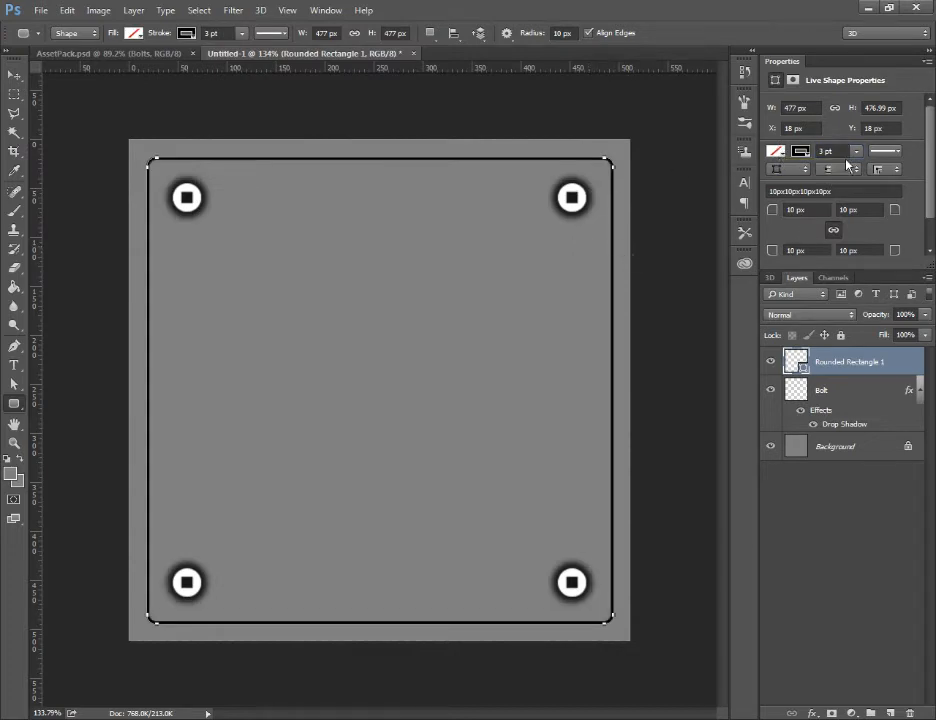
Try the dashed and dotted stroke styles on the rounded rectangle and return it to a solid line.
left_click(880, 155)
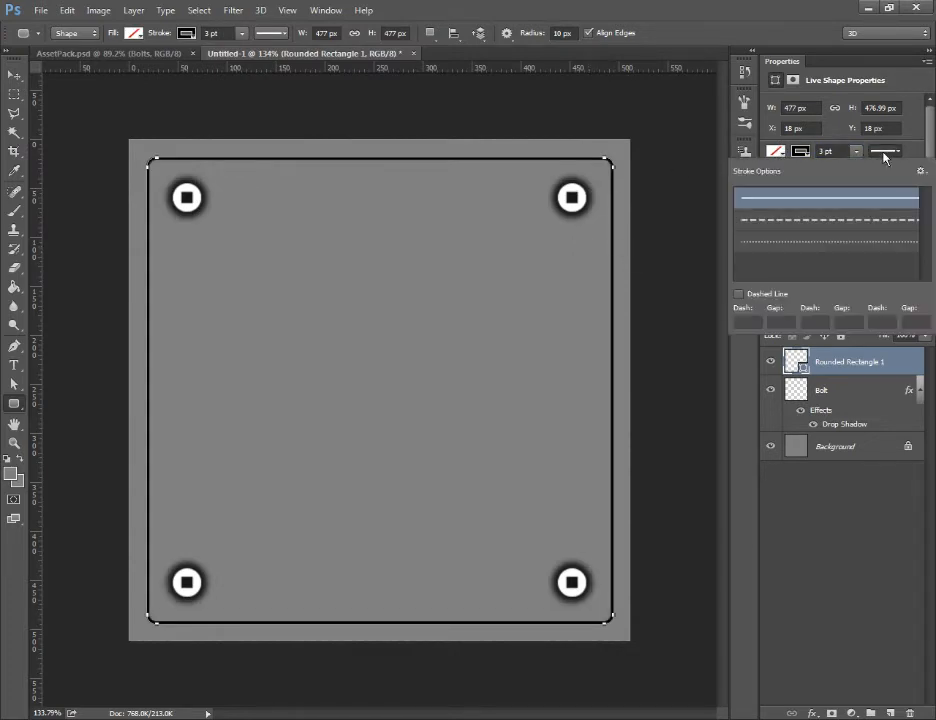
left_click(896, 220)
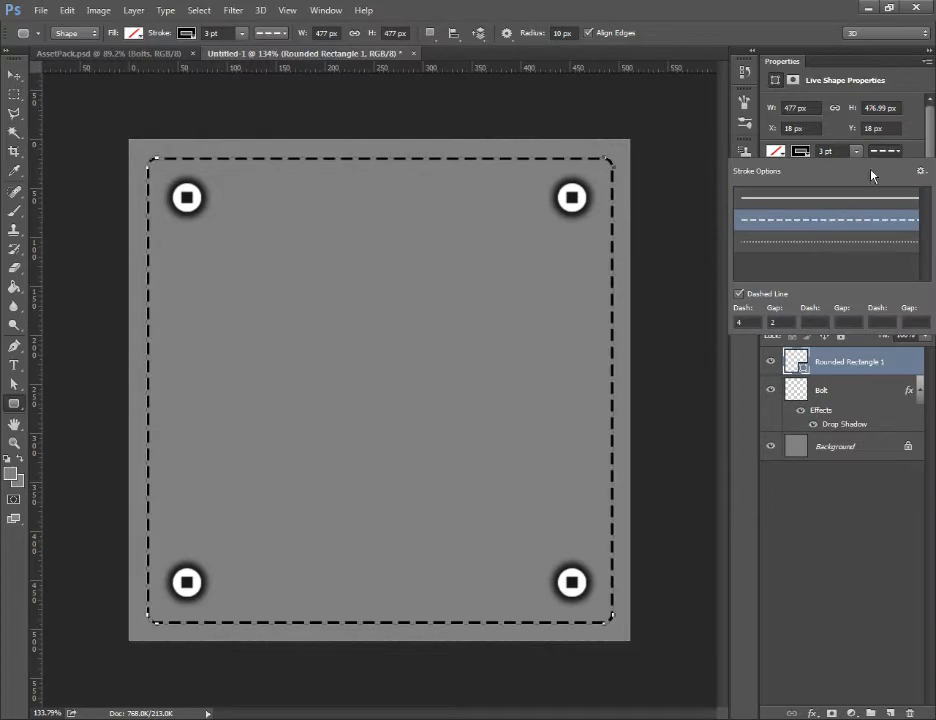
left_click(853, 248)
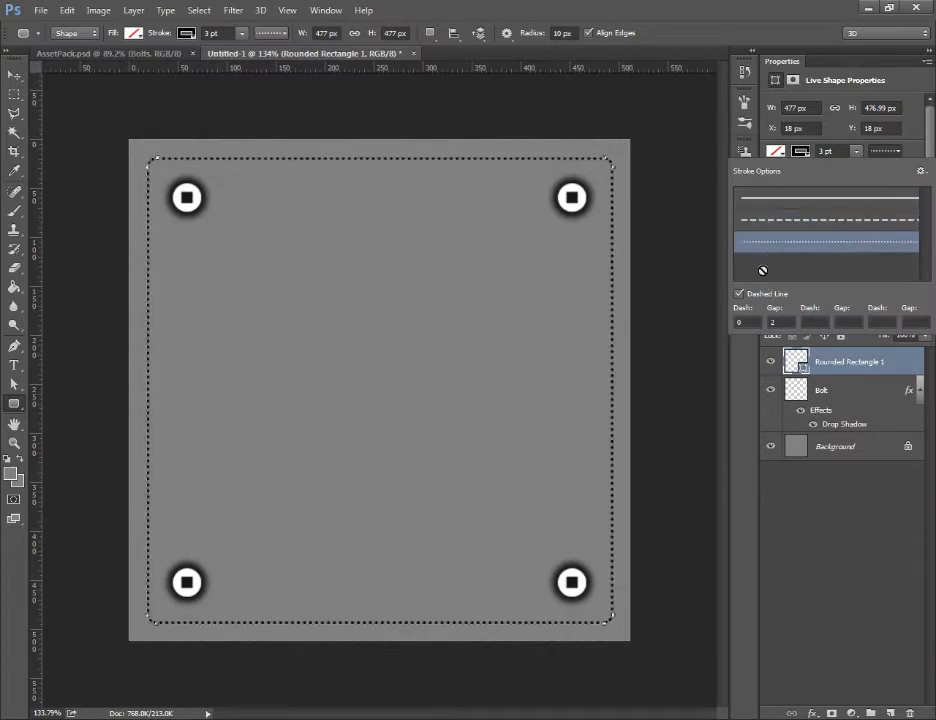
left_click(919, 151)
left_click(919, 151)
left_click(920, 171)
left_click(920, 171)
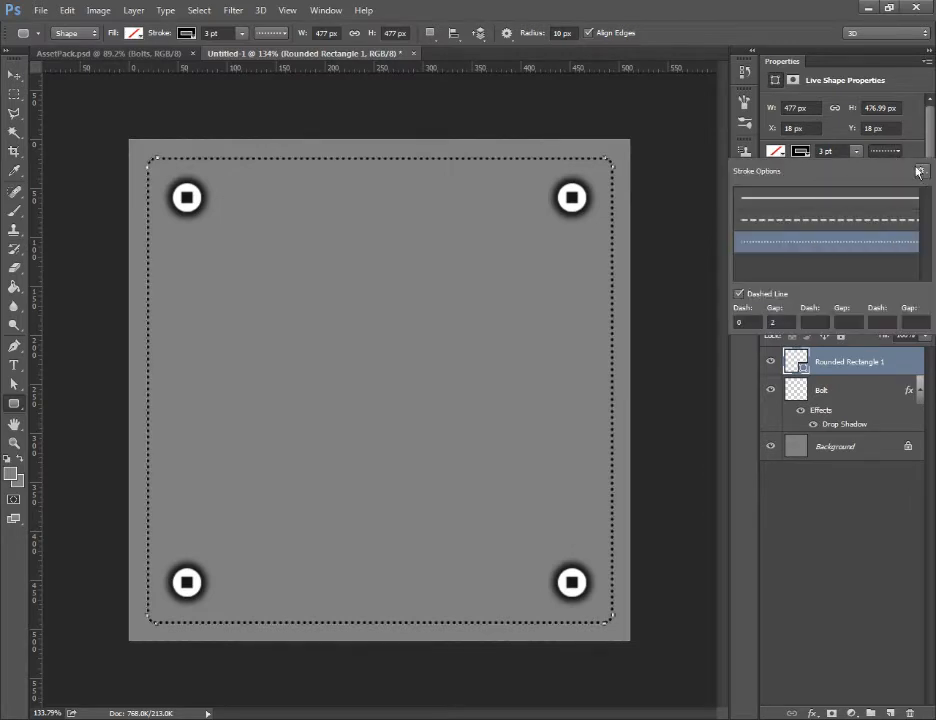
left_click(919, 171)
left_click(884, 151)
left_click(826, 199)
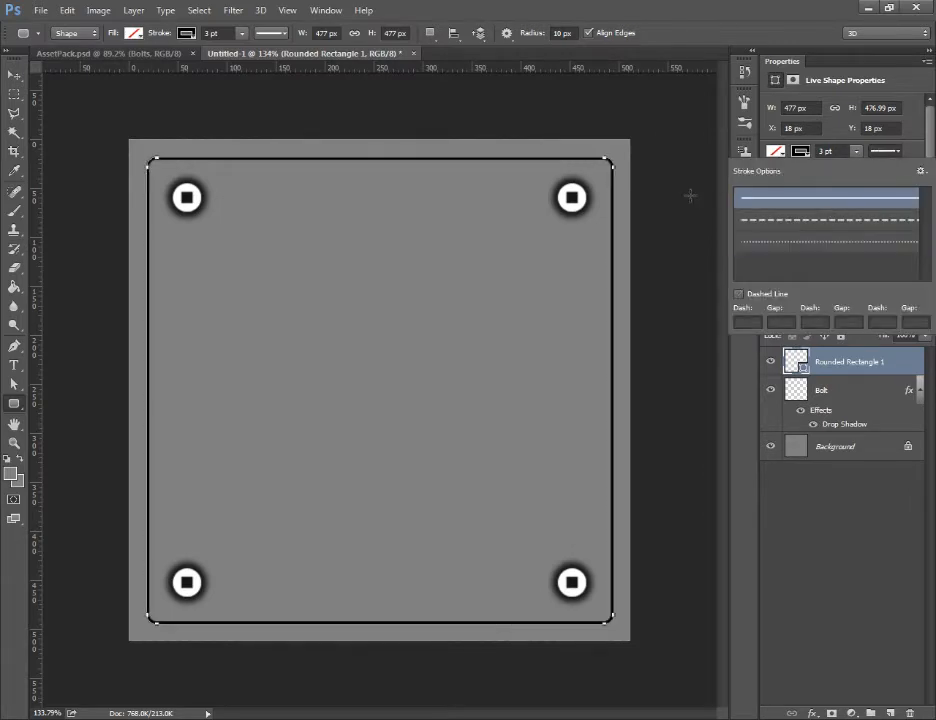
left_click(912, 149)
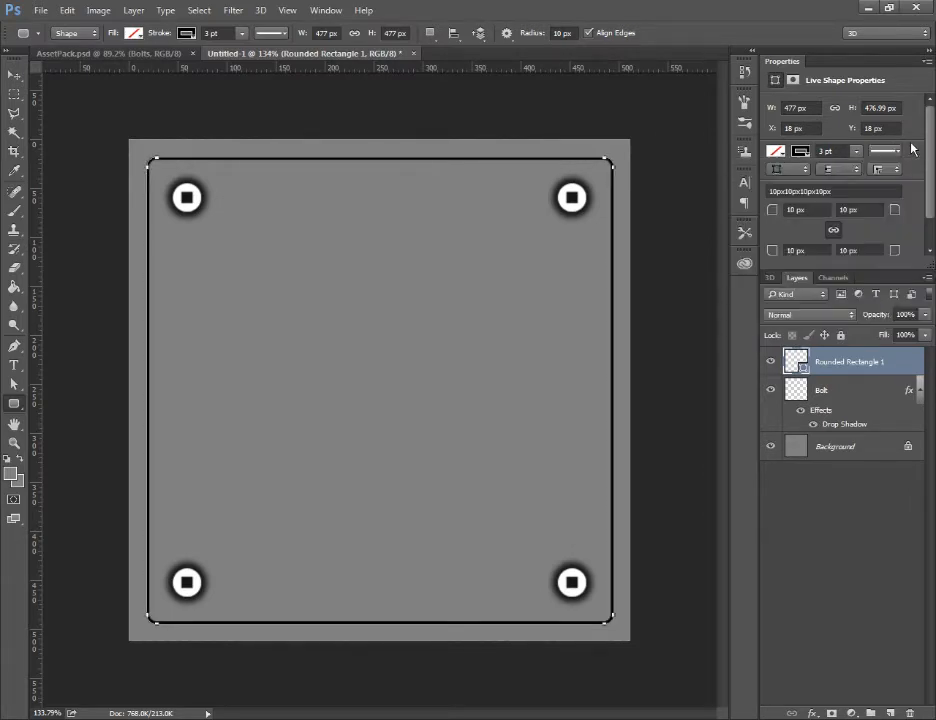
Compare the centre and outside stroke alignments on the rounded rectangle and choose centre.
left_click(781, 170)
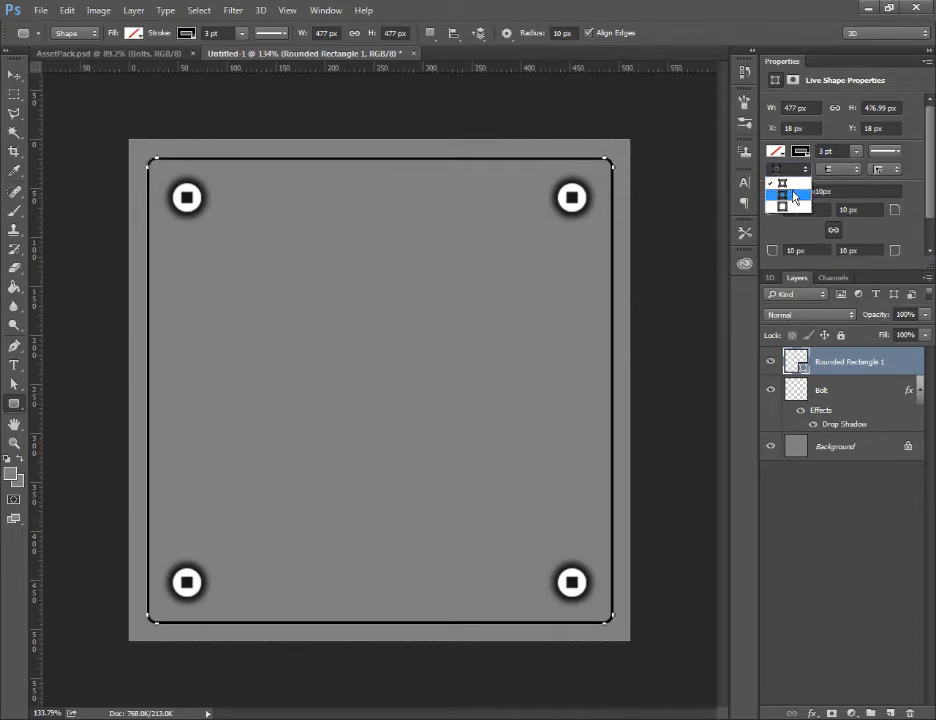
left_click(794, 193)
left_click(781, 169)
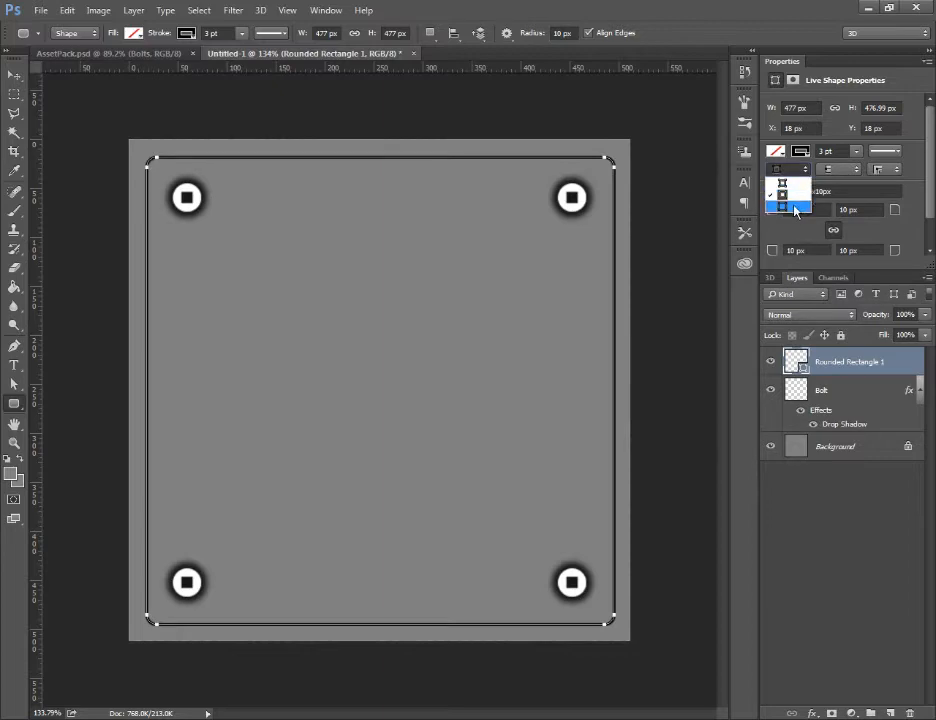
left_click(794, 207)
left_click(781, 169)
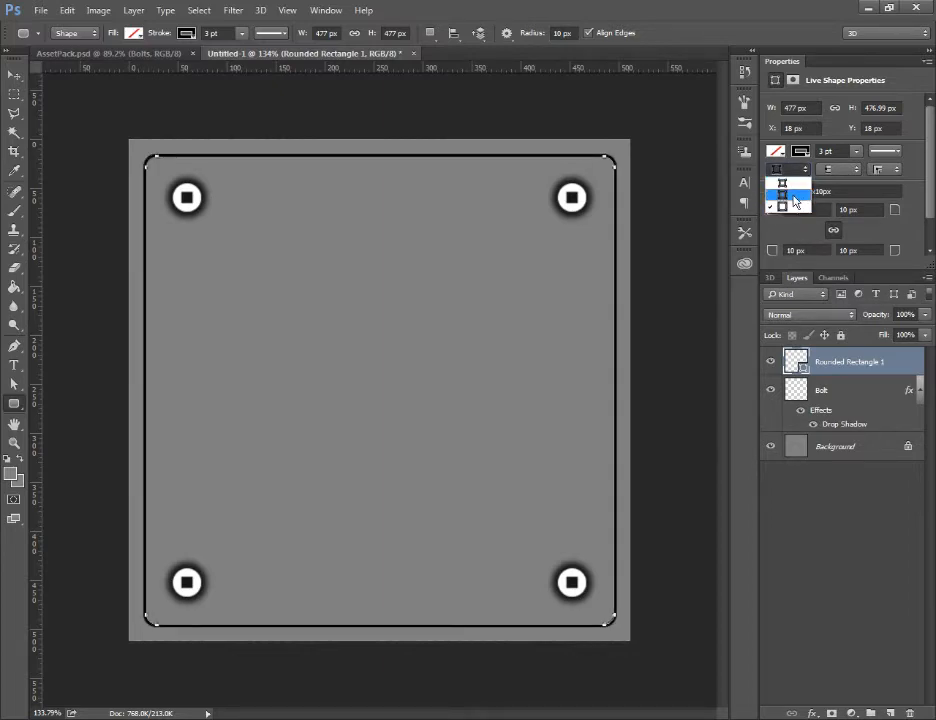
left_click(792, 193)
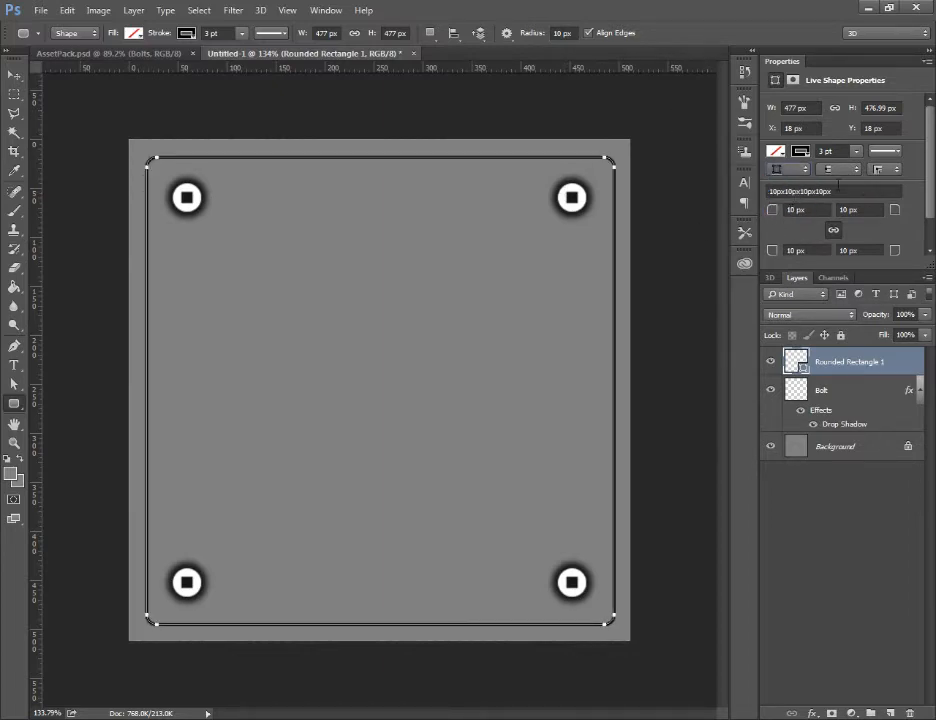
Look through the stroke cap and corner join options for the rounded rectangle.
left_click(878, 170)
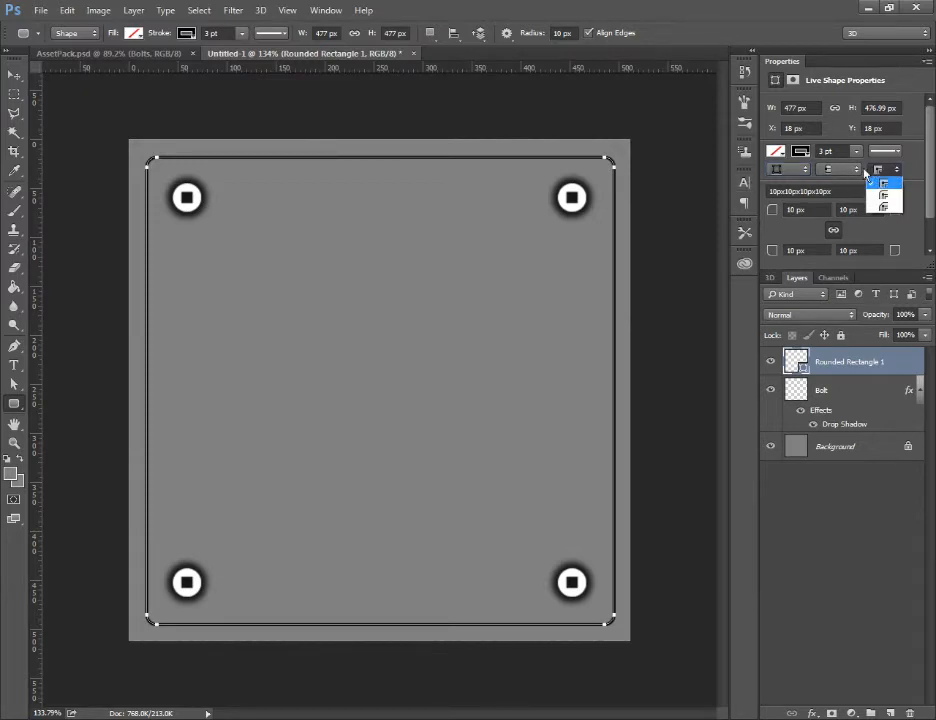
left_click(833, 169)
left_click(833, 169)
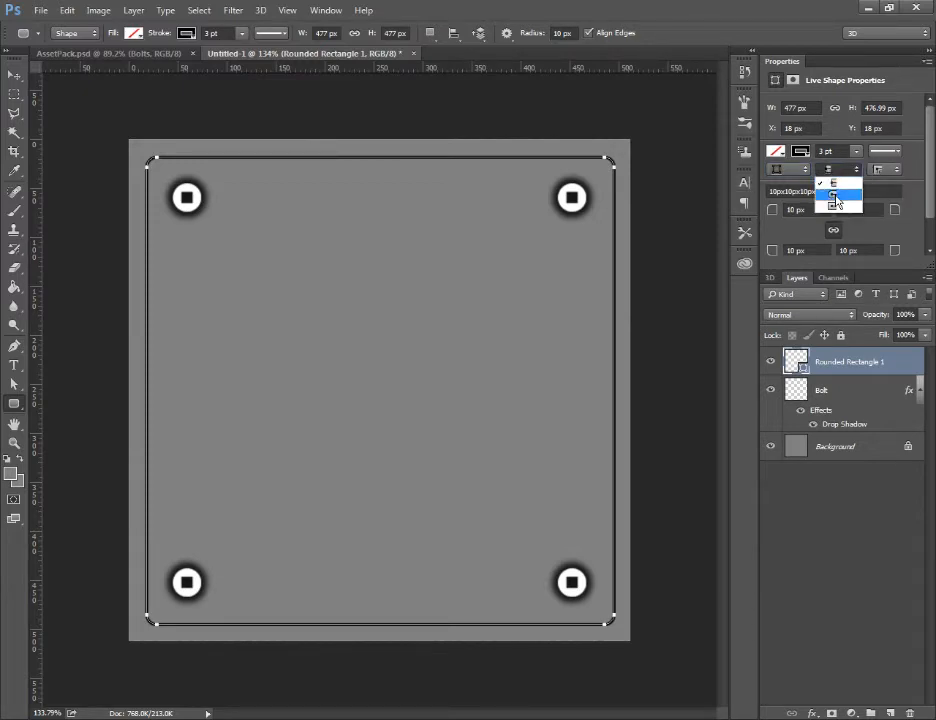
left_click(858, 174)
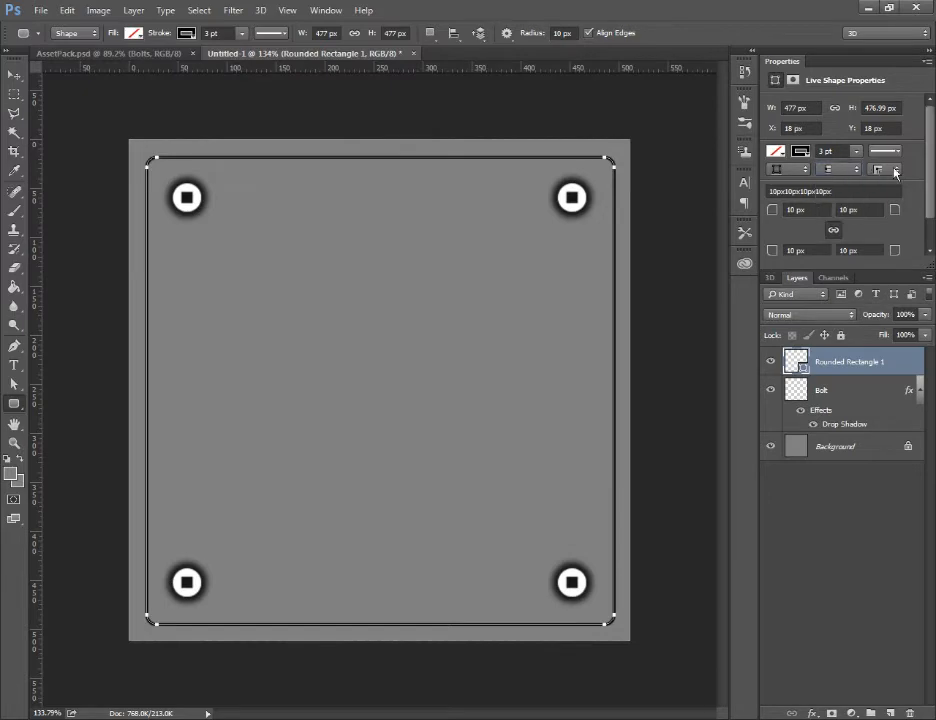
left_click(878, 170)
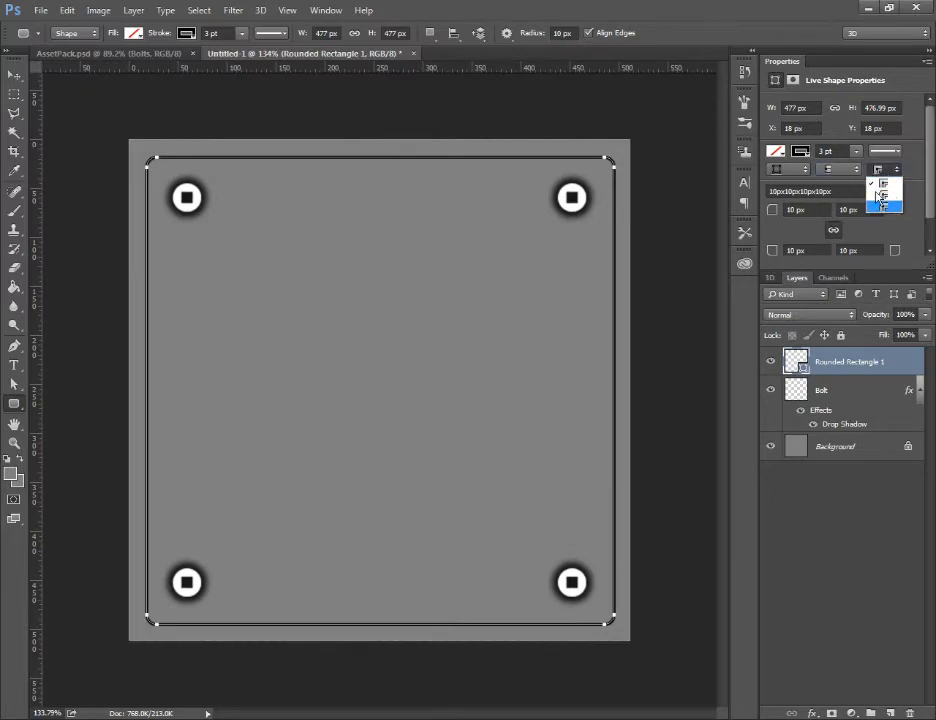
left_click(880, 205)
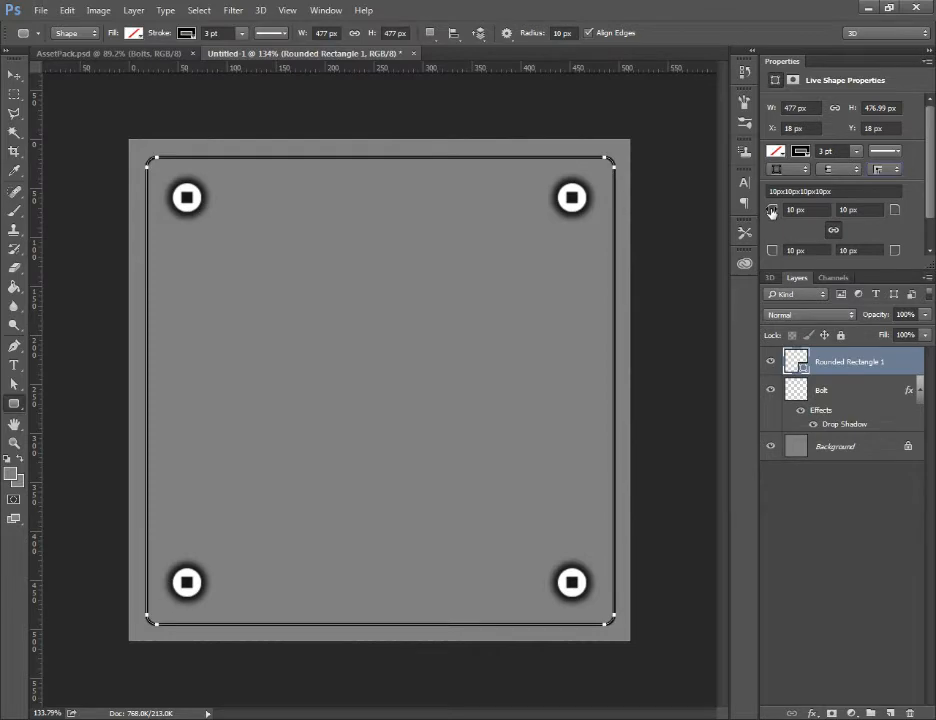
Try linked corner radii of about 67 px and 0 px on the rounded rectangle.
mouse_move(771, 211)
left_mouse_down()
mouse_move(803, 213)
mouse_move(767, 211)
left_mouse_up()
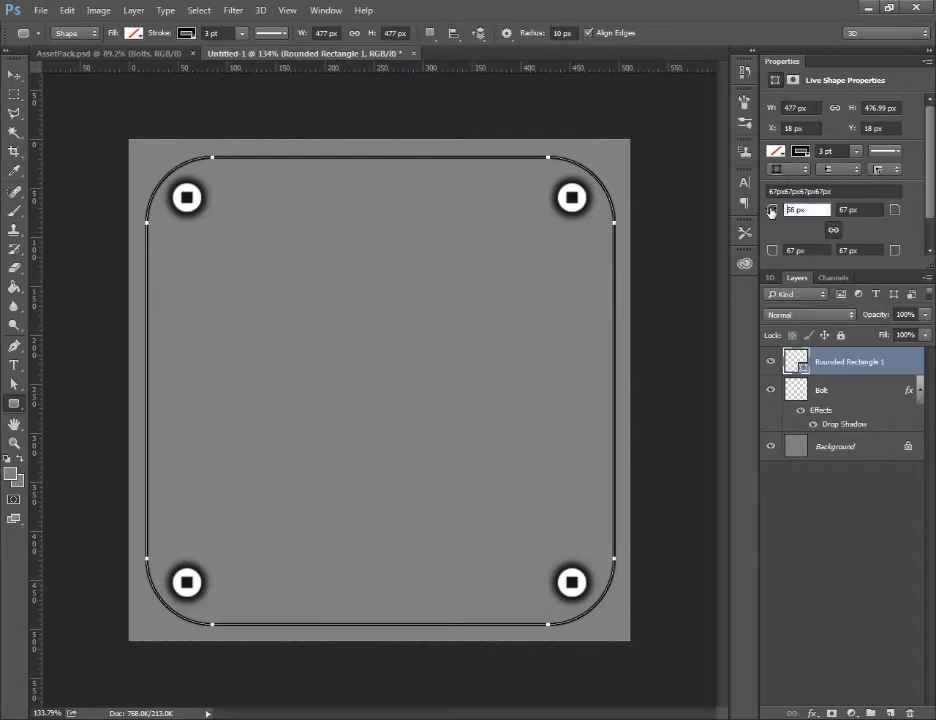
left_click_drag(773, 211, 570, 212)
type("0")
key("Return")
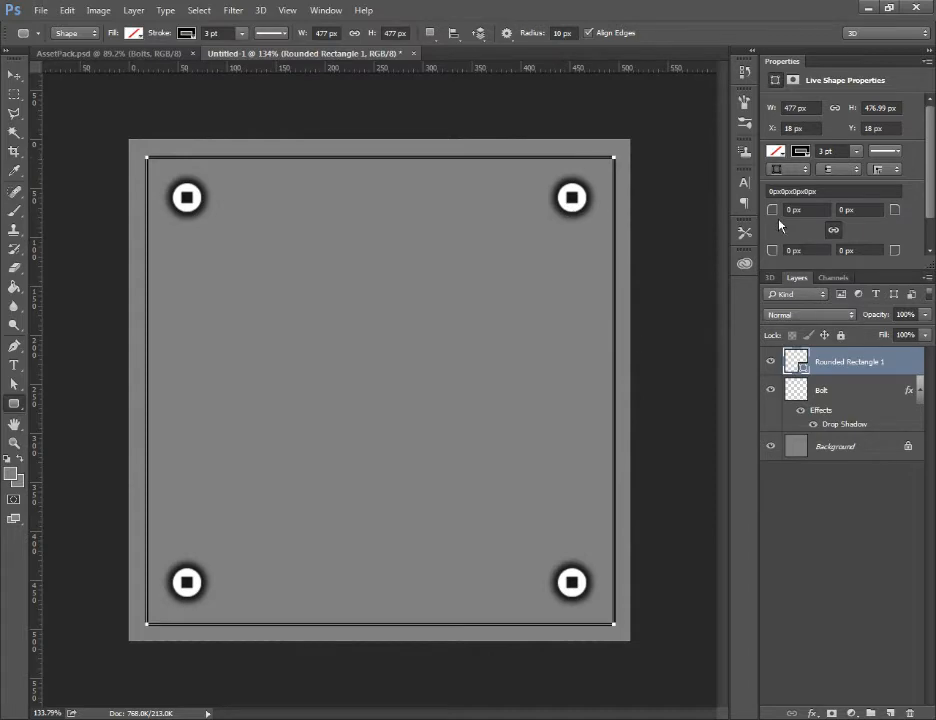
Set all four linked corner radii of the rounded rectangle to 42 px.
left_click_drag(772, 214, 794, 210)
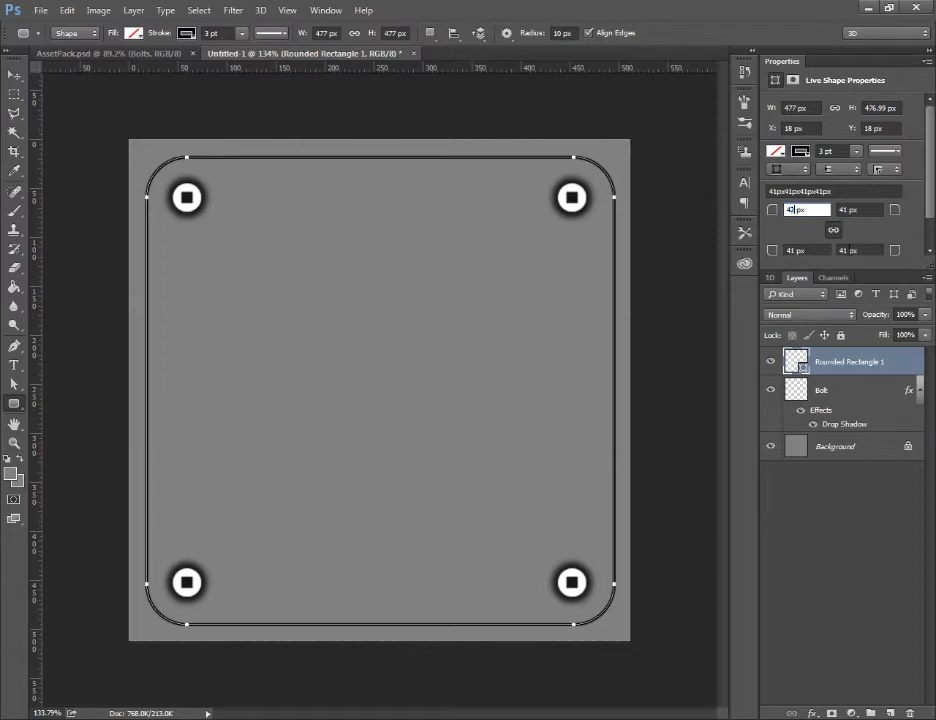
type("2")
key("Return")
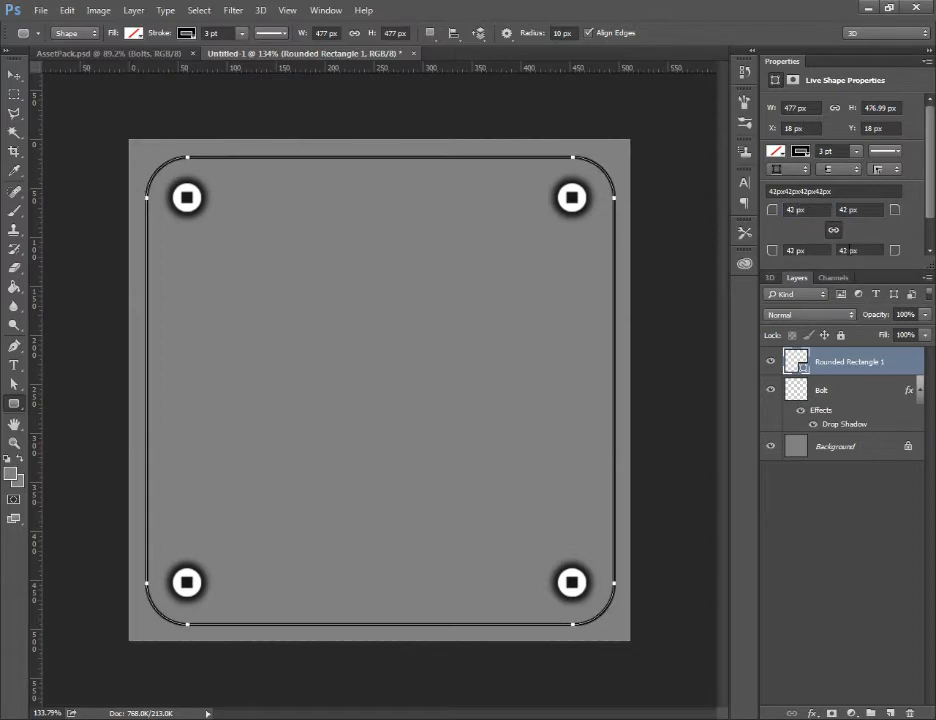
Unlink the corner radii and try 181 px upper-left, 221 px upper-right, 261 px lower-left and 116 px lower-right.
left_click(831, 232)
left_click_drag(773, 212, 930, 225)
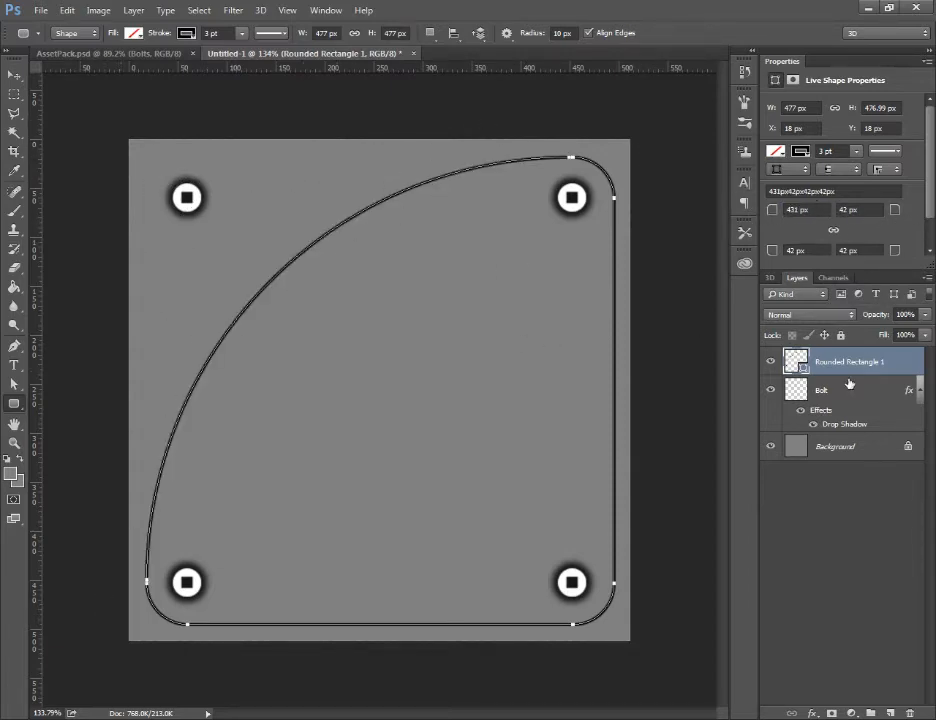
left_click_drag(773, 213, 63, 288)
left_click_drag(898, 254, 934, 261)
left_click_drag(773, 251, 934, 217)
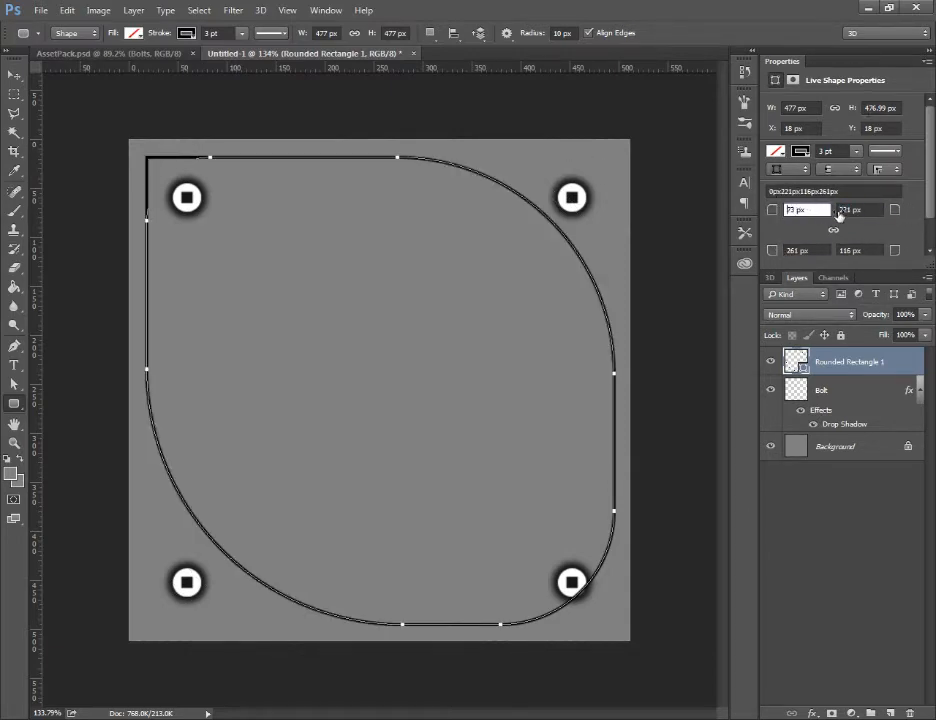
double_click(800, 210)
type("181")
key("Return")
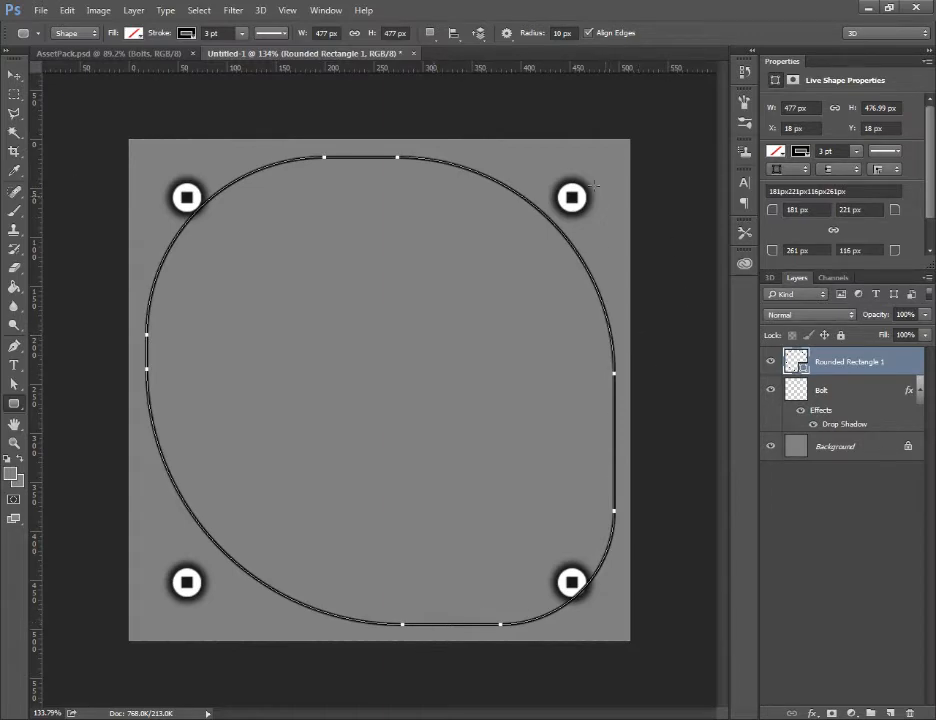
Link the corner radii and enter 42 px for each corner, ending with the upper-right one.
left_click(834, 232)
left_click_drag(799, 210, 680, 211)
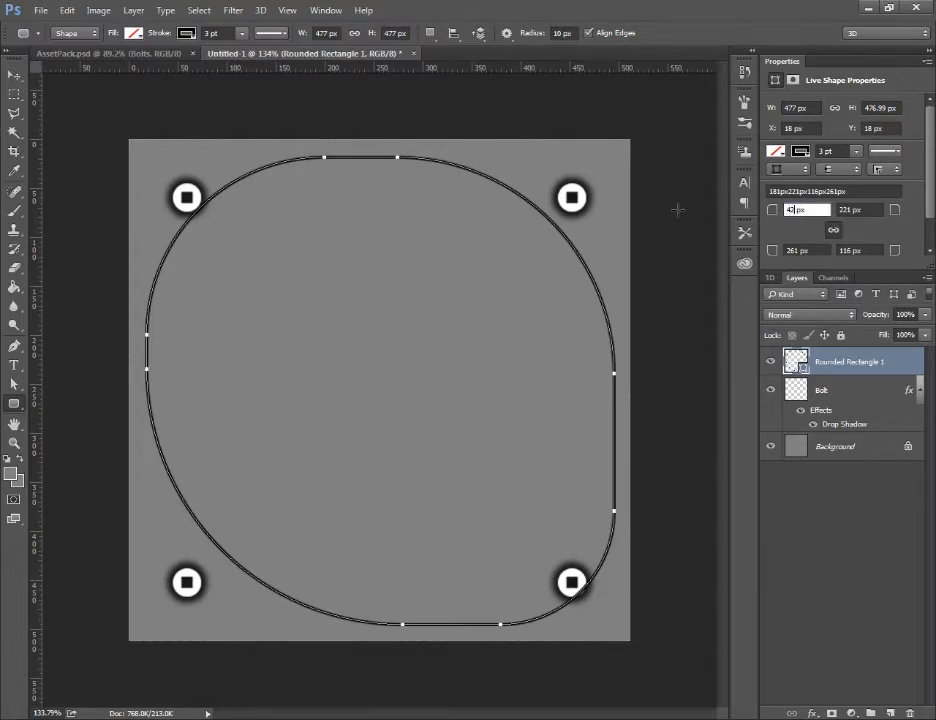
type("42")
key("Return")
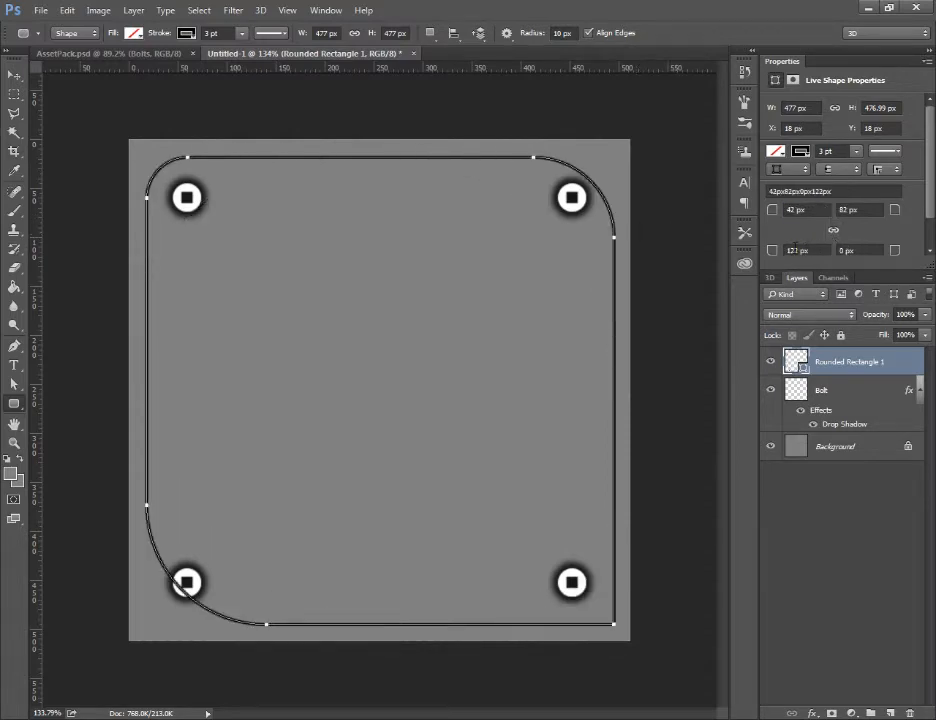
left_click_drag(806, 250, 730, 244)
type("42")
key("Tab")
type("42px")
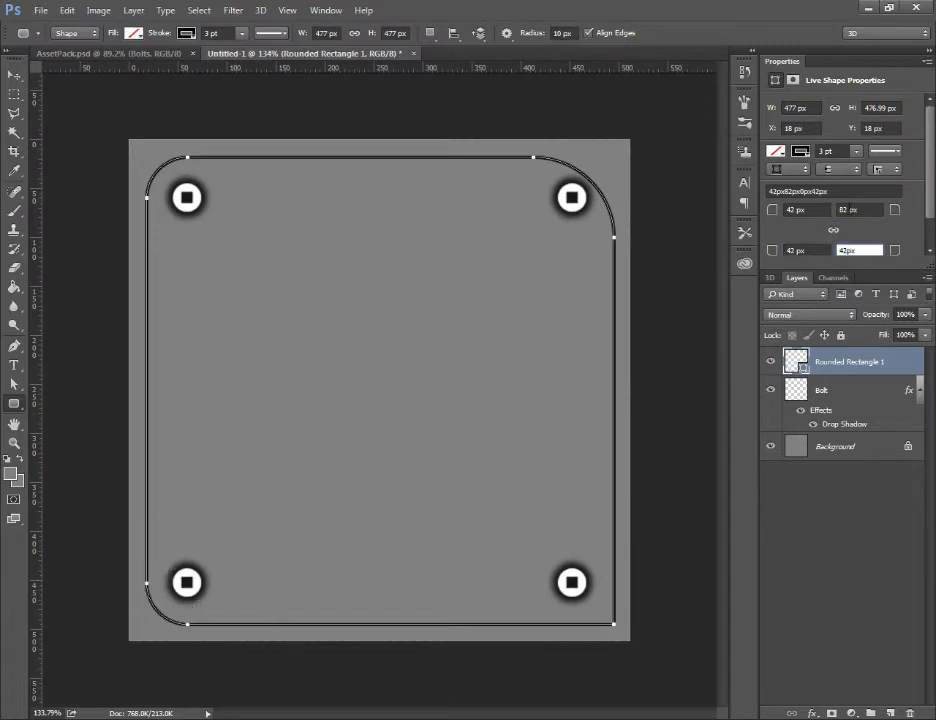
key("Tab")
type("42px")
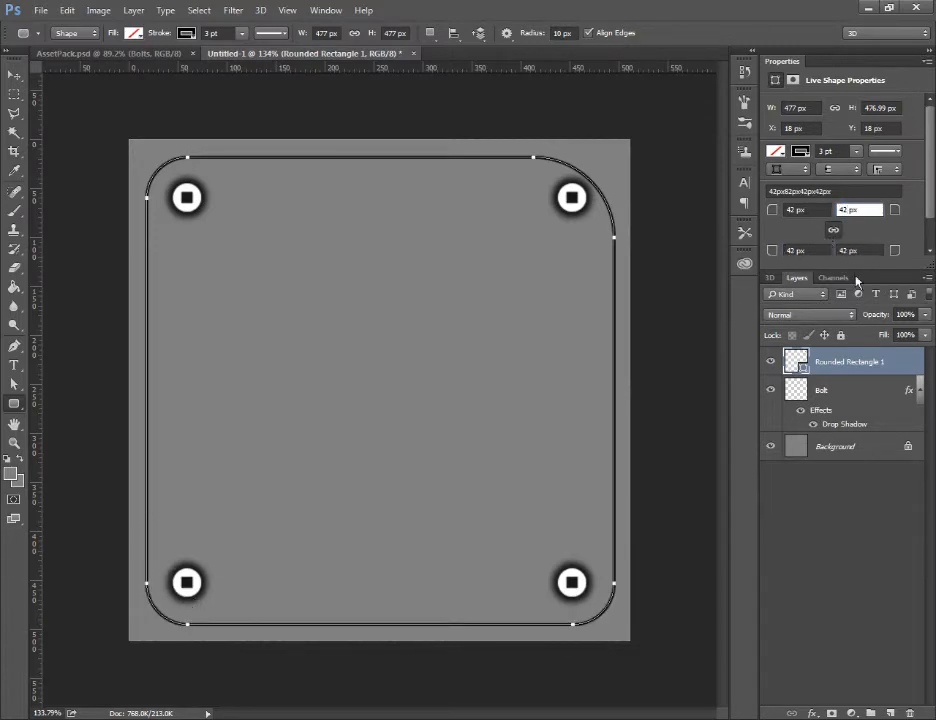
key("Return")
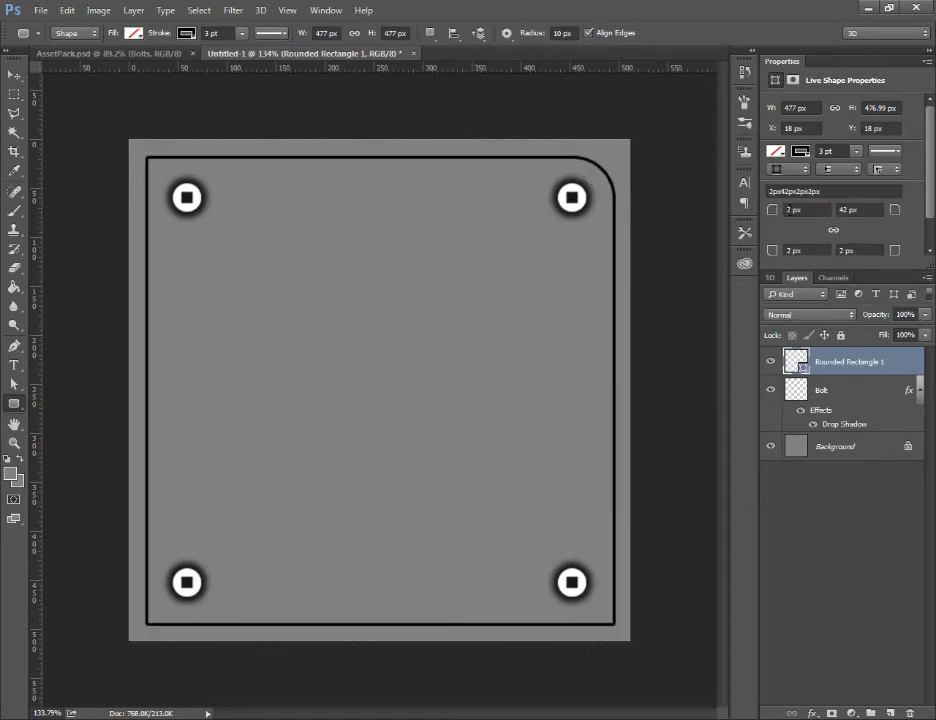
Set the upper-left and both lower corner radii of the rounded rectangle to 42 px and relink all corners.
left_click_drag(794, 211, 775, 211)
type("42")
left_click_drag(793, 252, 763, 256)
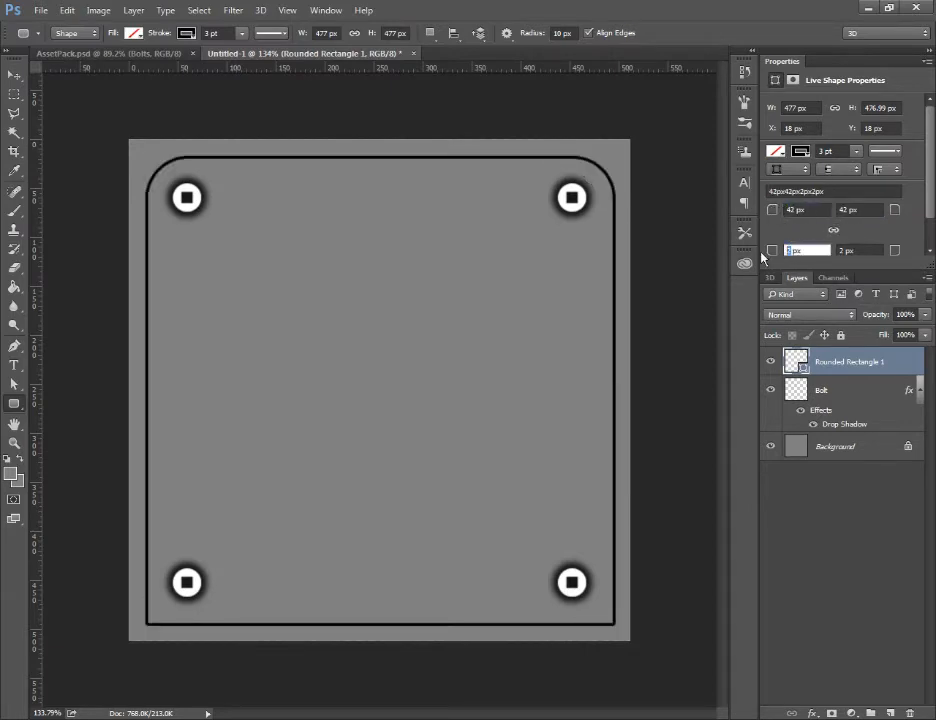
type("42")
left_click_drag(846, 251, 834, 243)
type("42")
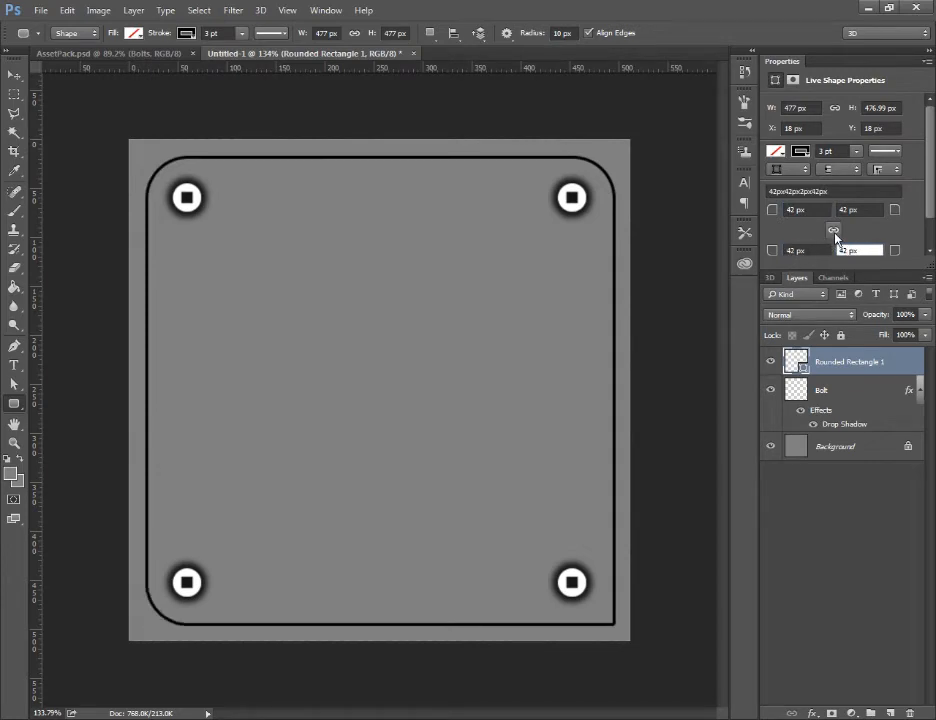
key("Return")
left_click(836, 233)
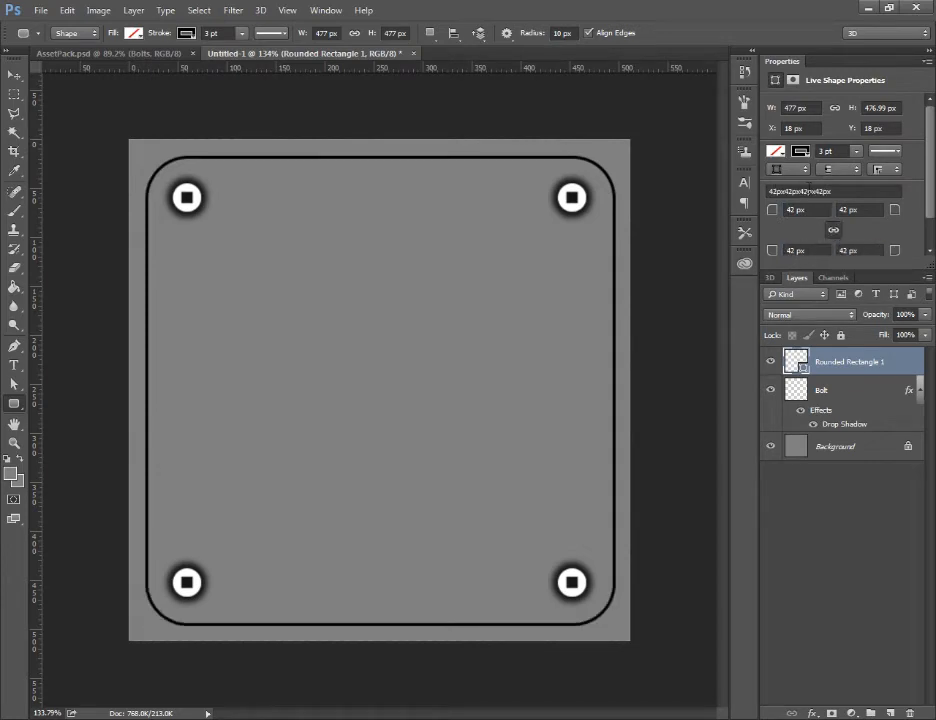
Try a linked corner radius of 238.5 px on the rounded rectangle and undo it.
left_click_drag(606, 213, 895, 228)
key("super")
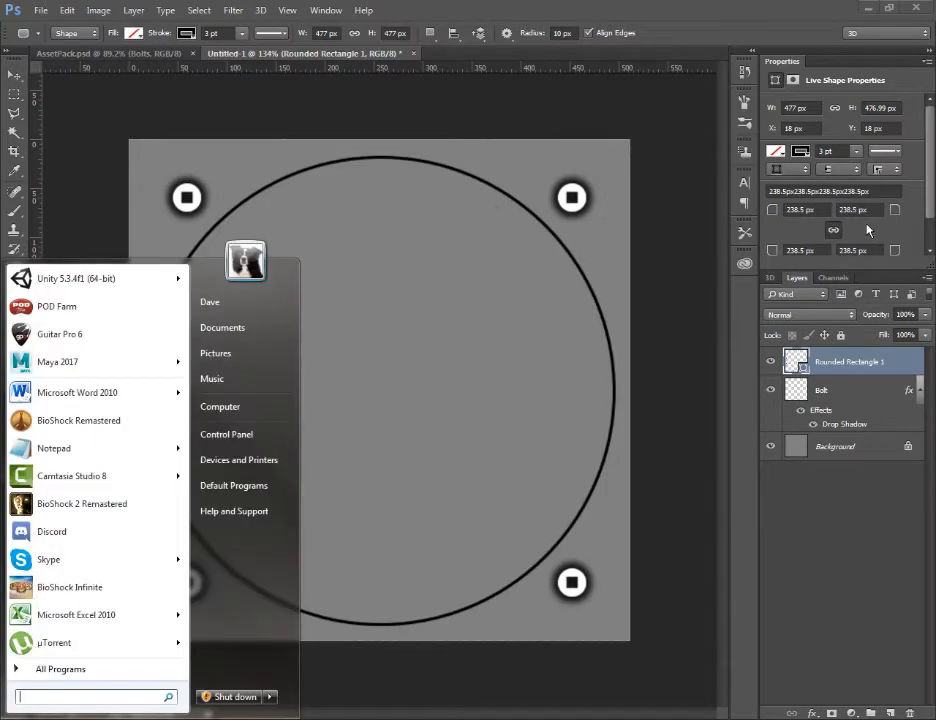
left_click(687, 234)
key("ctrl+z")
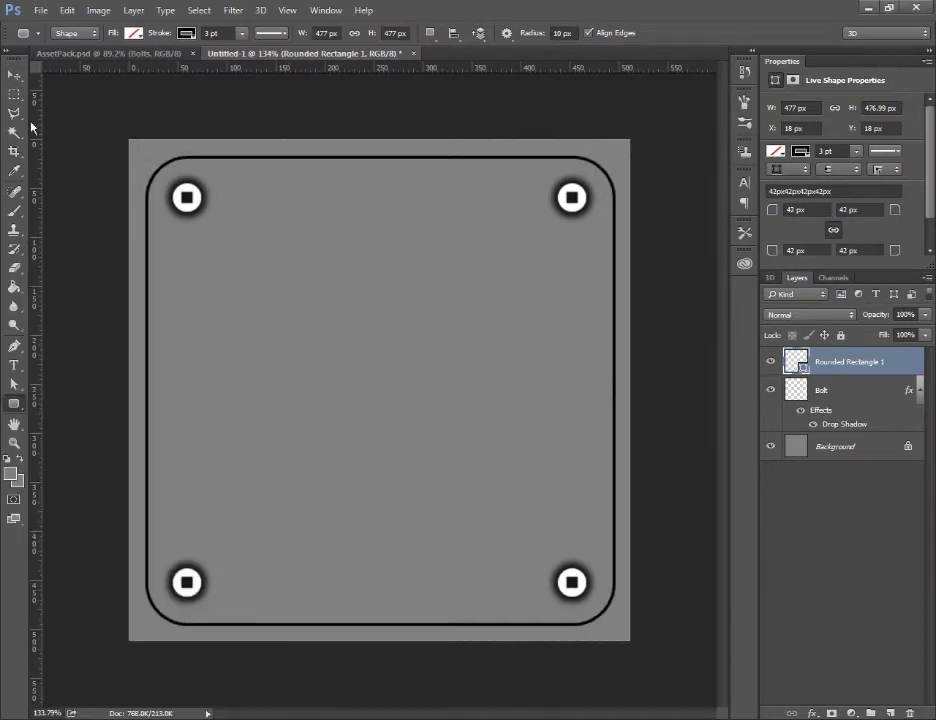
Rasterize the Rounded Rectangle 1 layer.
left_click(14, 75)
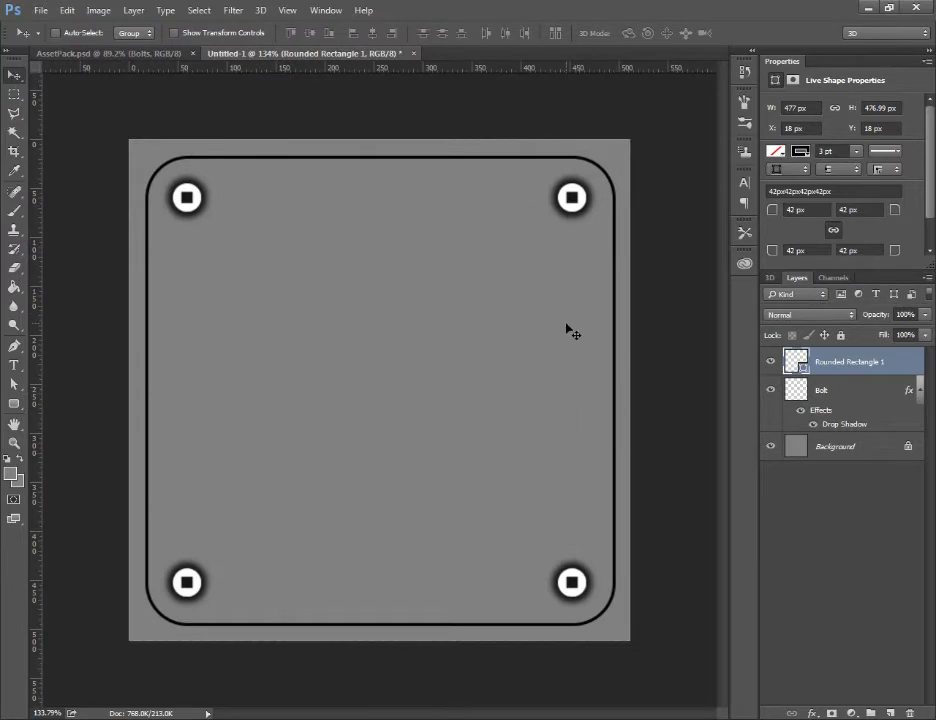
right_click(815, 362)
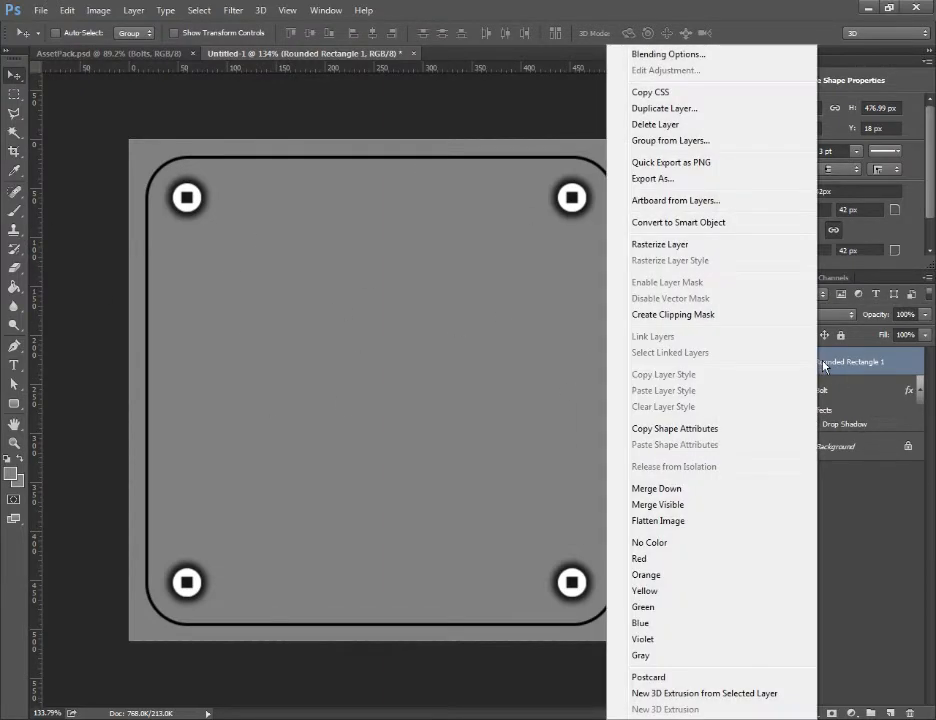
key("Escape")
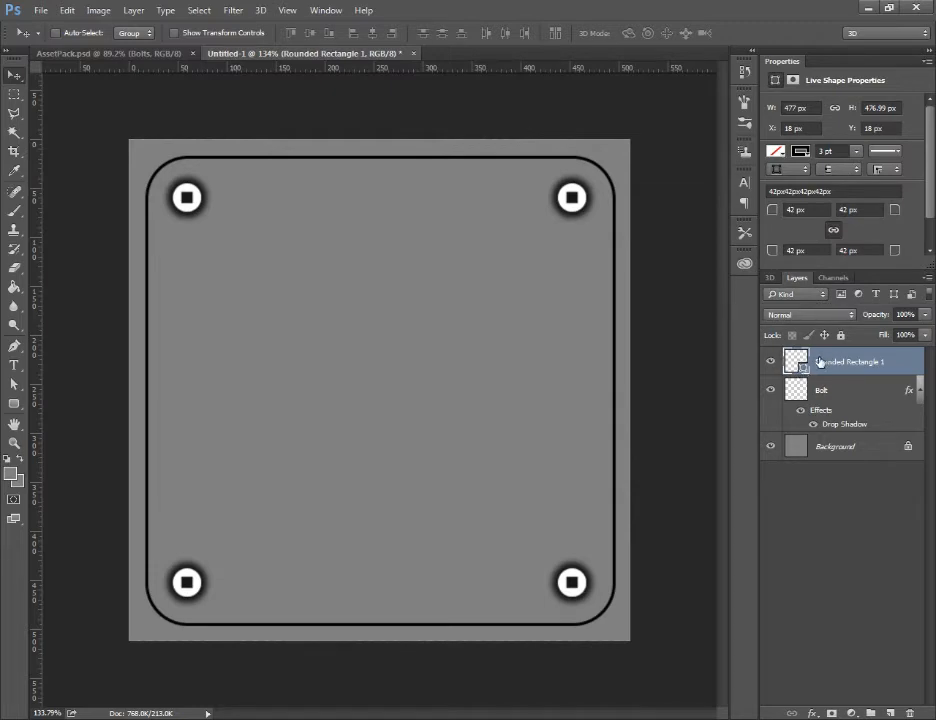
key("t")
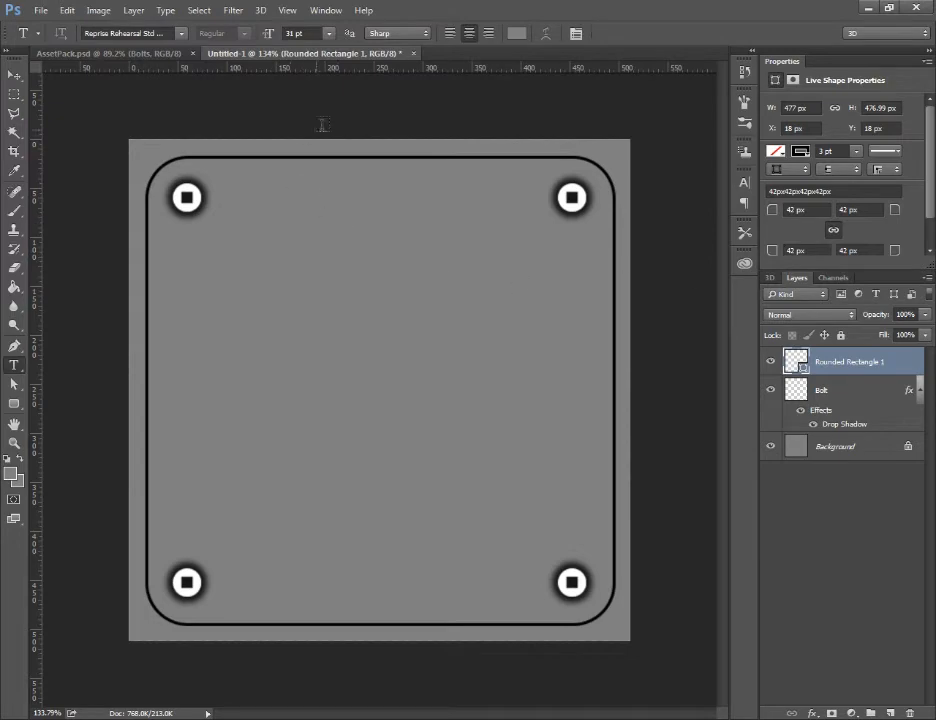
left_click(14, 75)
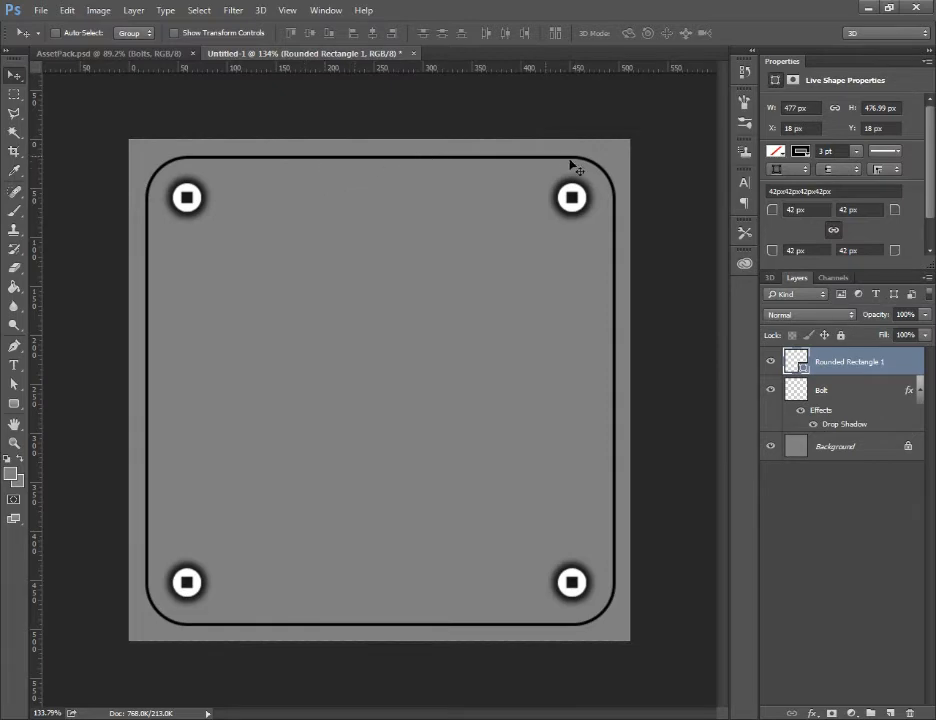
right_click(856, 365)
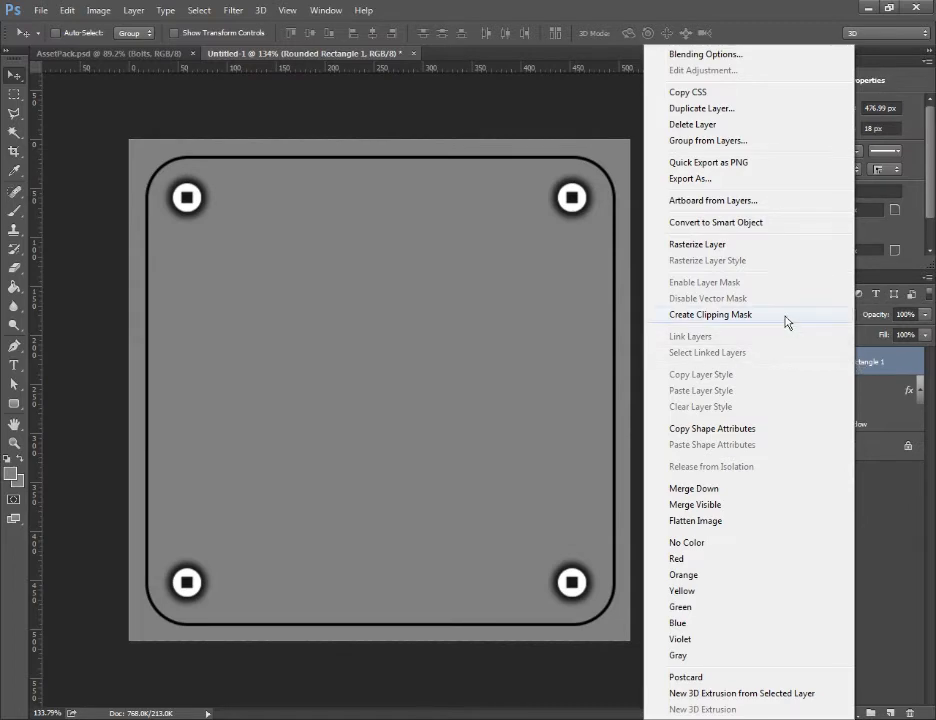
left_click(689, 247)
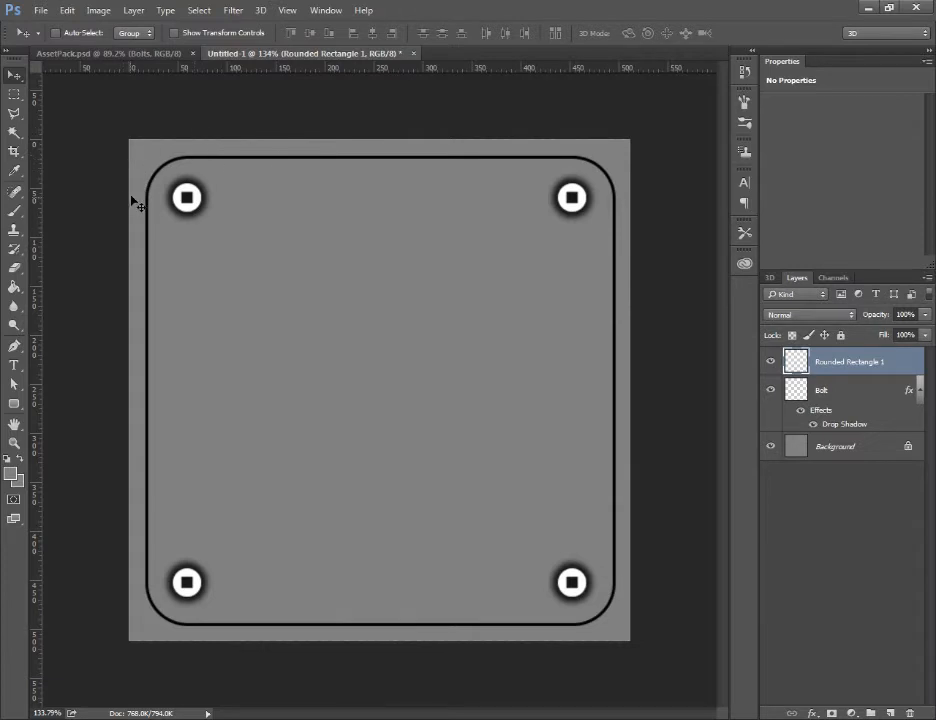
Try erasing parts of the rounded rectangle's right edge with the Eraser at 100% opacity and undo the strokes.
key("e")
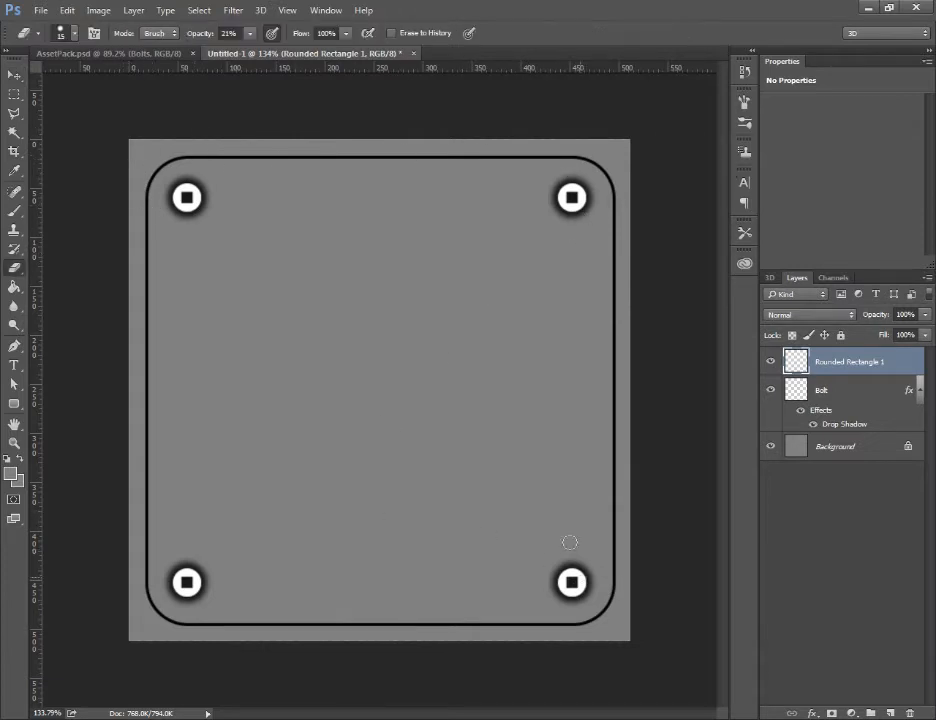
left_click_drag(622, 388, 619, 435)
left_click(250, 33)
left_click_drag(615, 410, 614, 362)
left_click_drag(615, 307, 614, 220)
key("ctrl+z")
Duplicate the Rounded Rectangle 1 layer within the same document under the default name and select the copy.
right_click(884, 365)
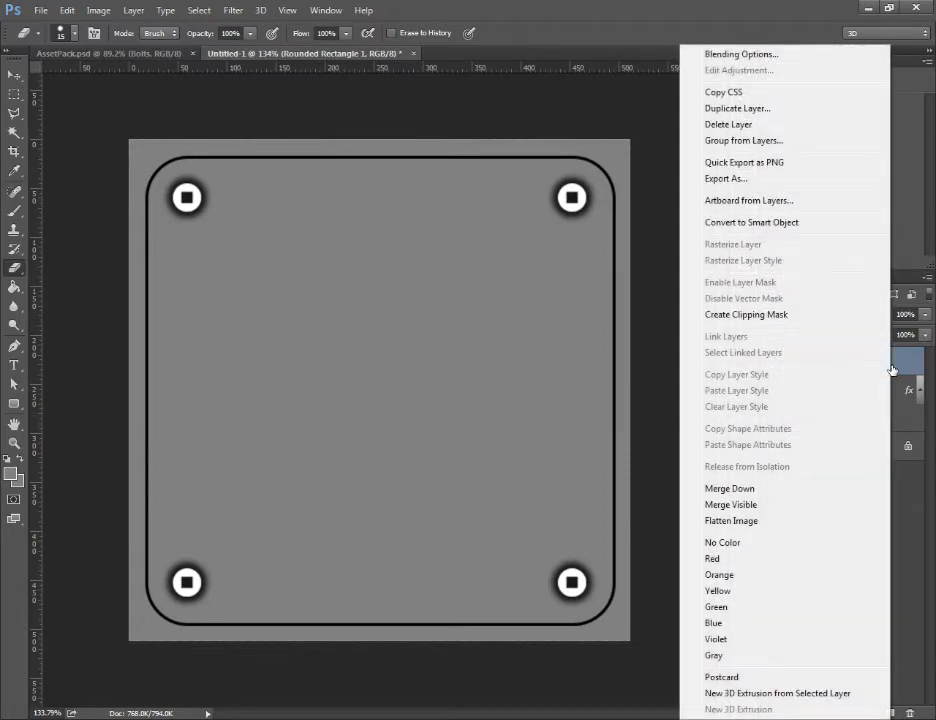
right_click(909, 366)
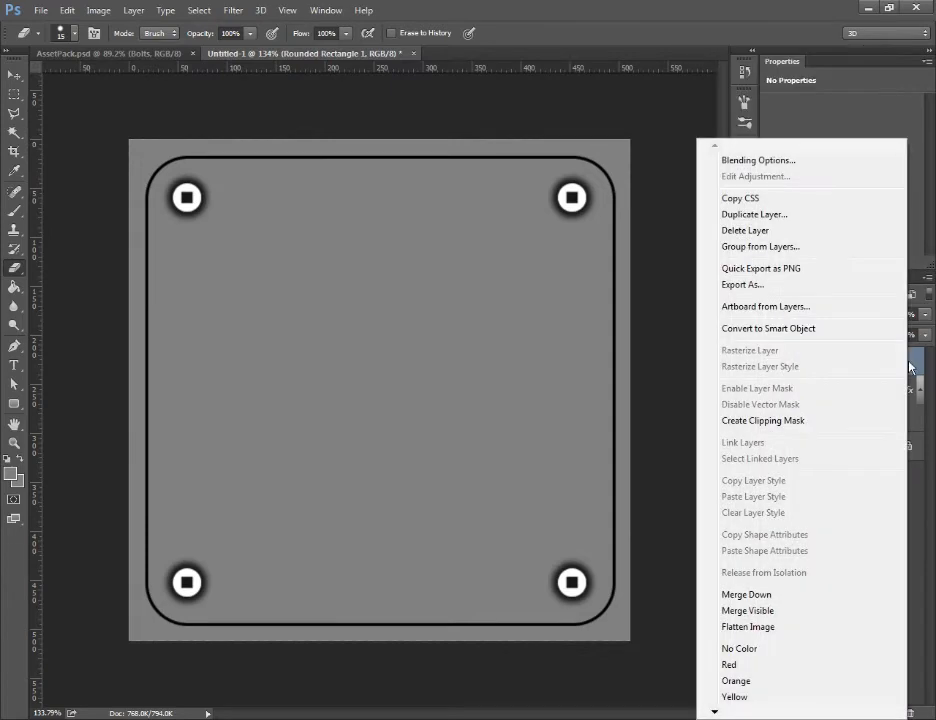
left_click(754, 215)
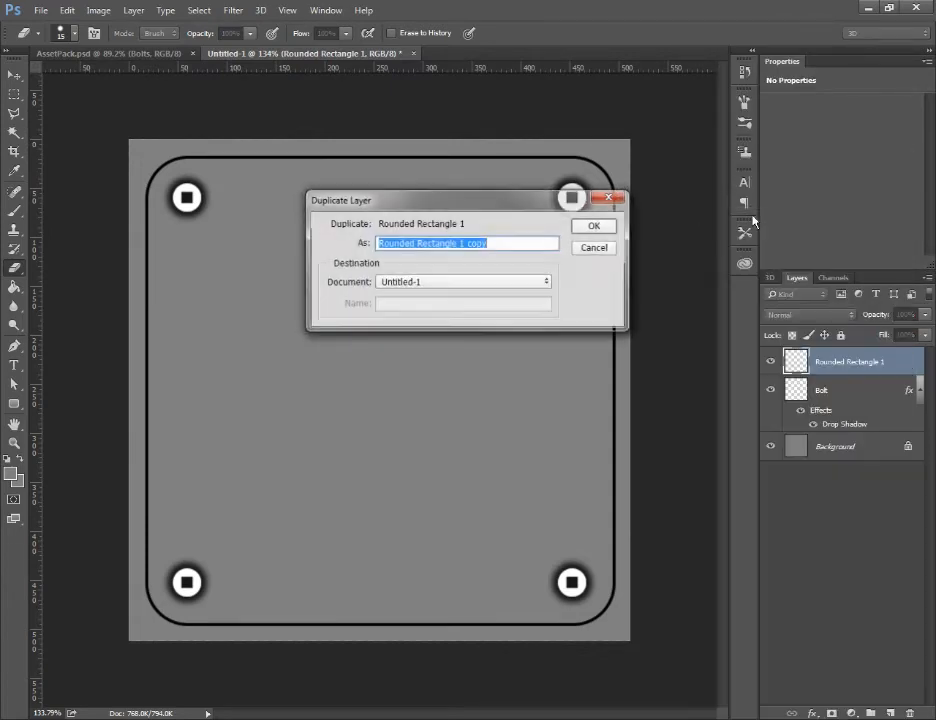
left_click(604, 228)
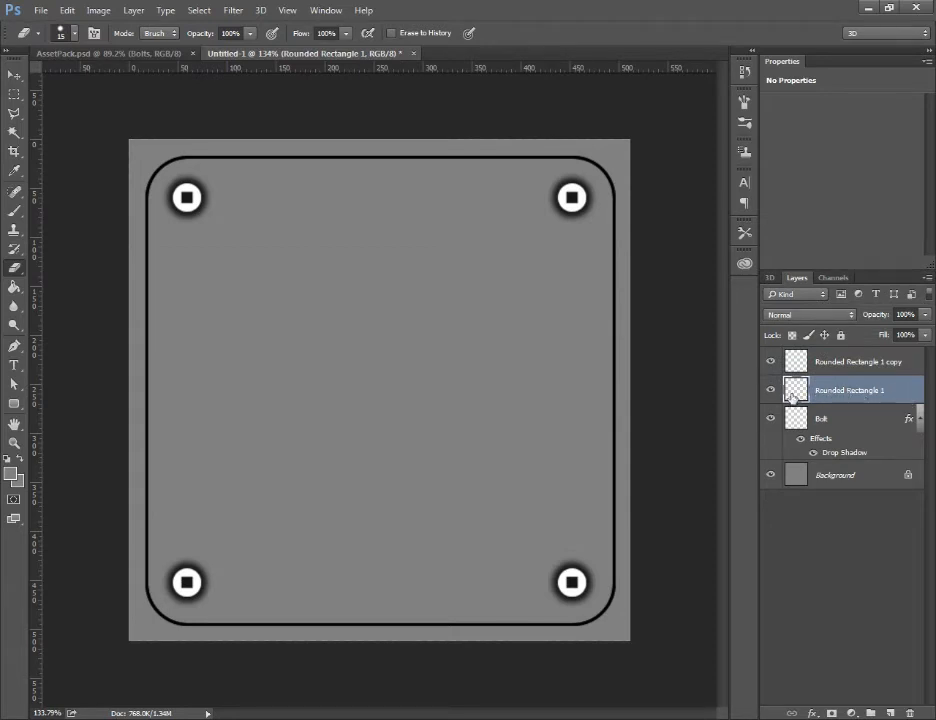
left_click(838, 363)
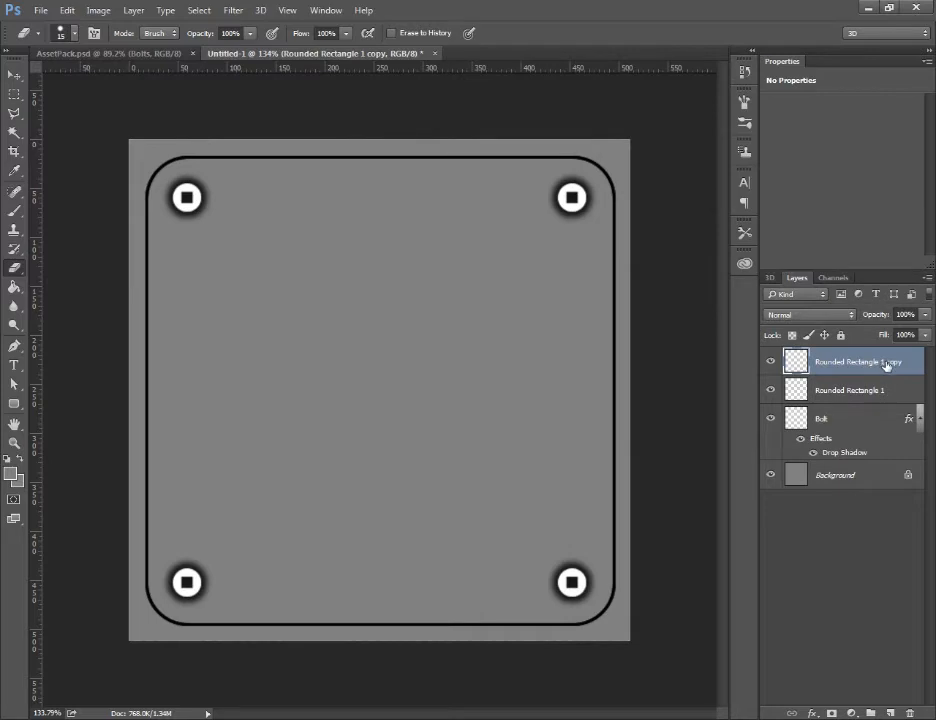
Apply a small-radius Gaussian Blur to the Rounded Rectangle 1 layer and check it with the sharp copy temporarily hidden.
left_click(808, 392)
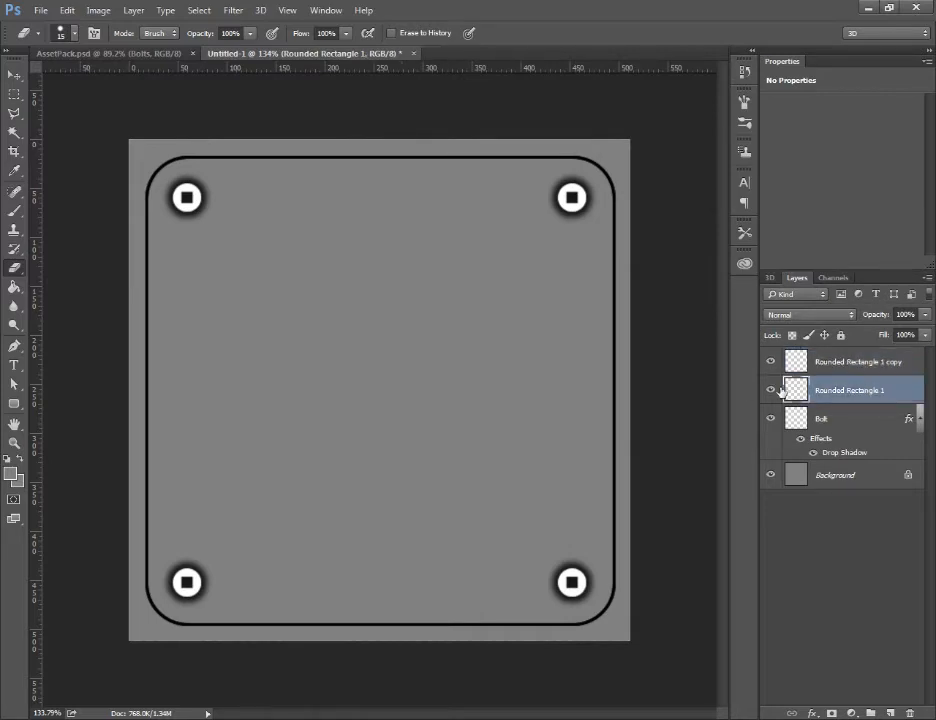
left_click(229, 10)
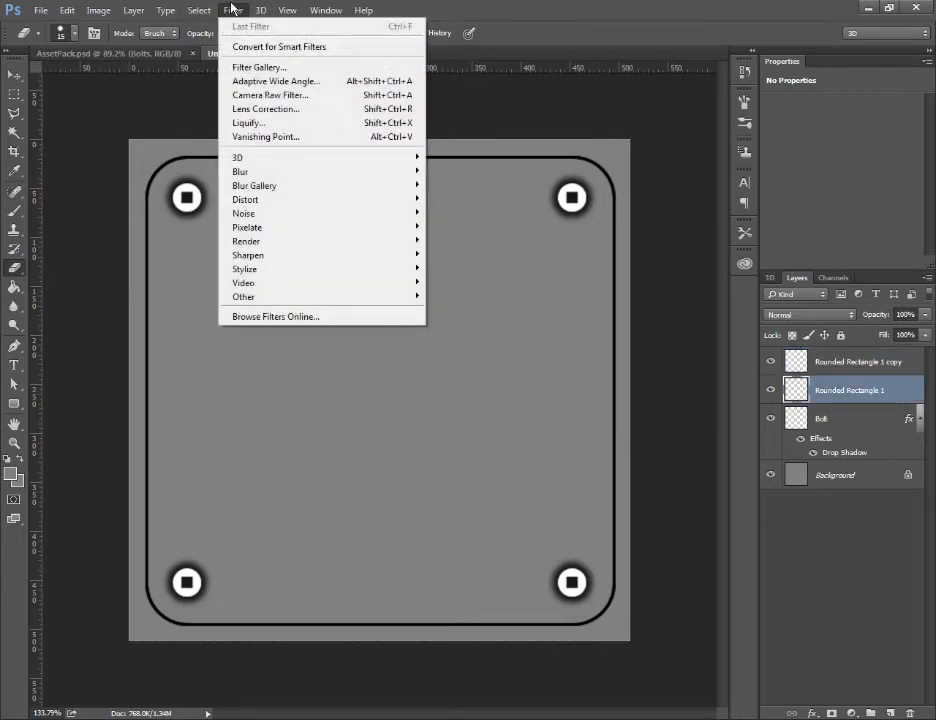
mouse_move(265, 178)
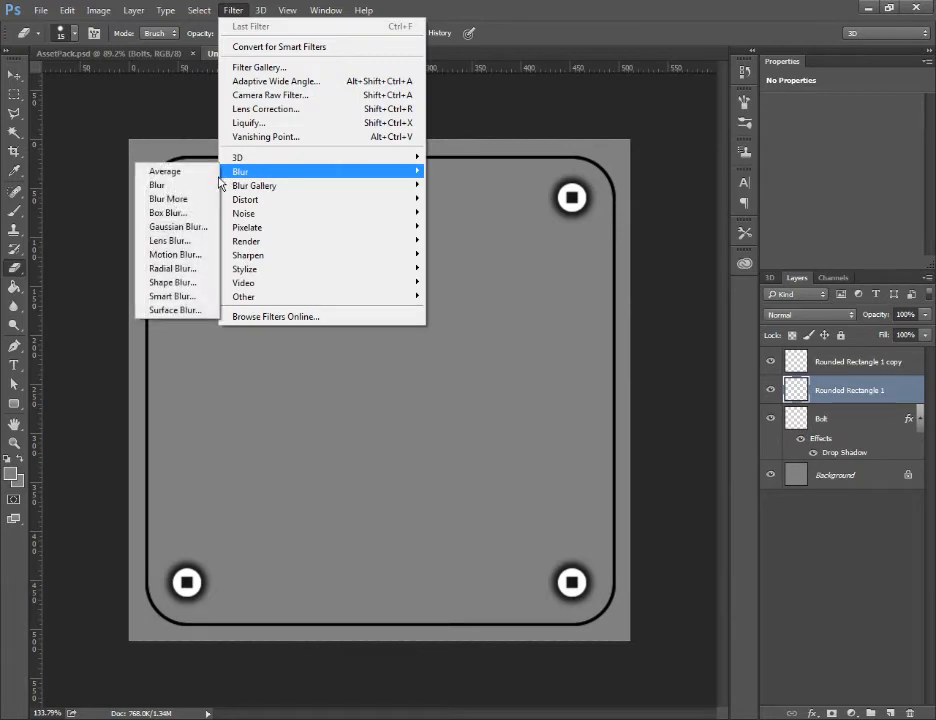
left_click(186, 233)
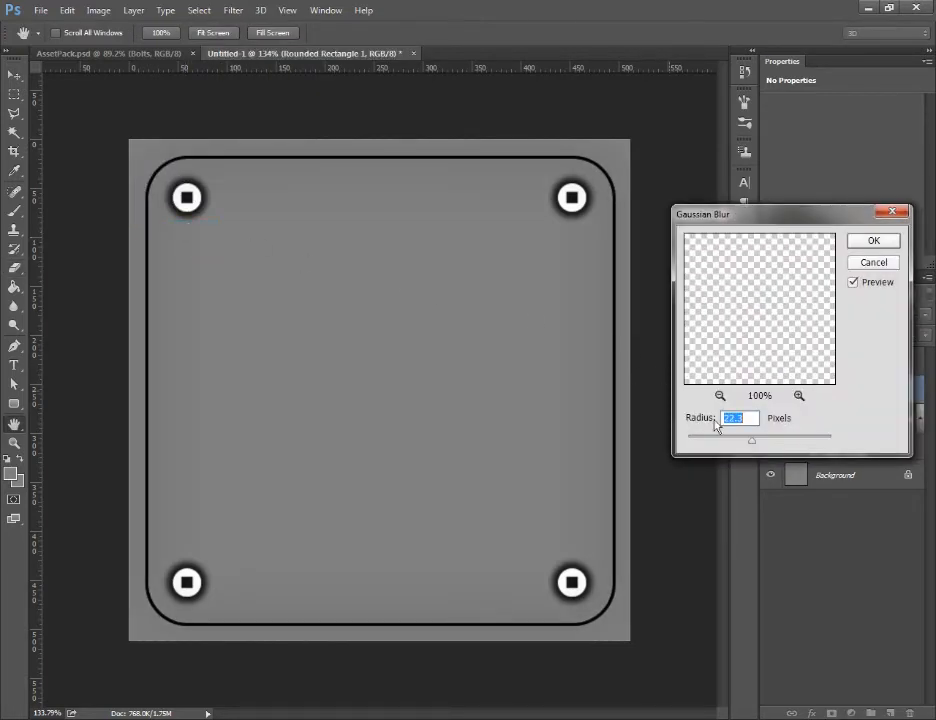
mouse_move(752, 444)
left_mouse_down()
mouse_move(717, 446)
mouse_move(754, 444)
mouse_move(741, 444)
left_mouse_up()
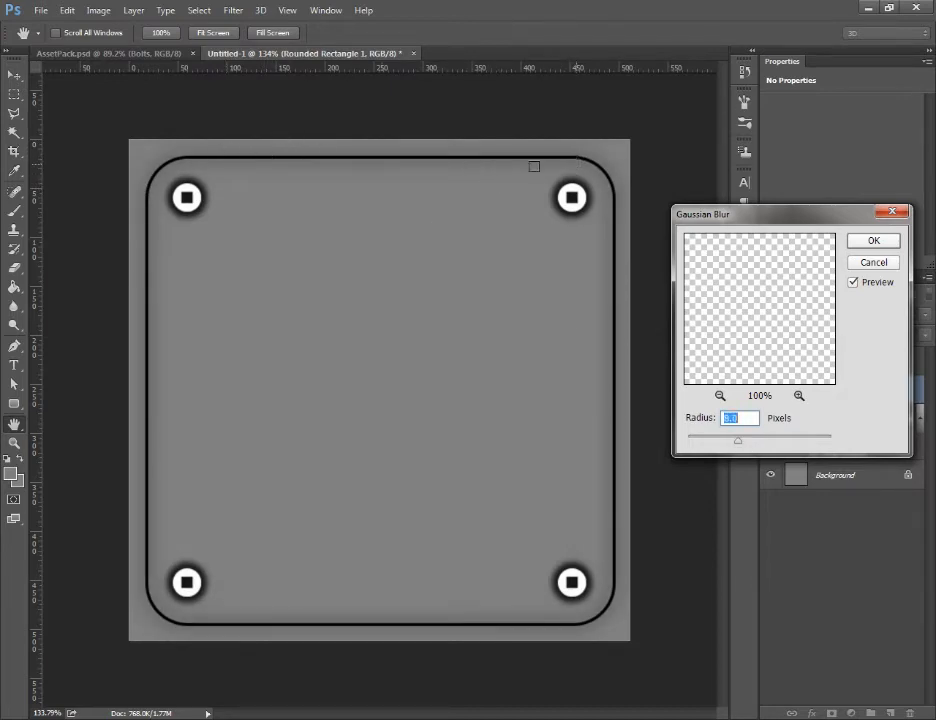
left_click_drag(738, 441, 725, 446)
left_click(873, 241)
key("e")
left_click(771, 362)
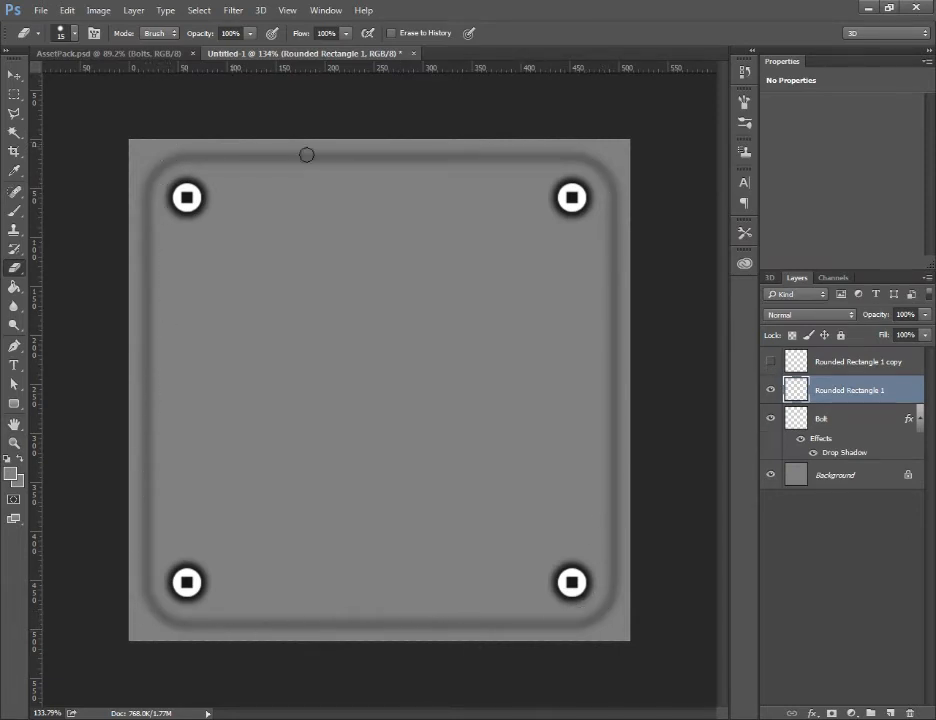
left_click(771, 362)
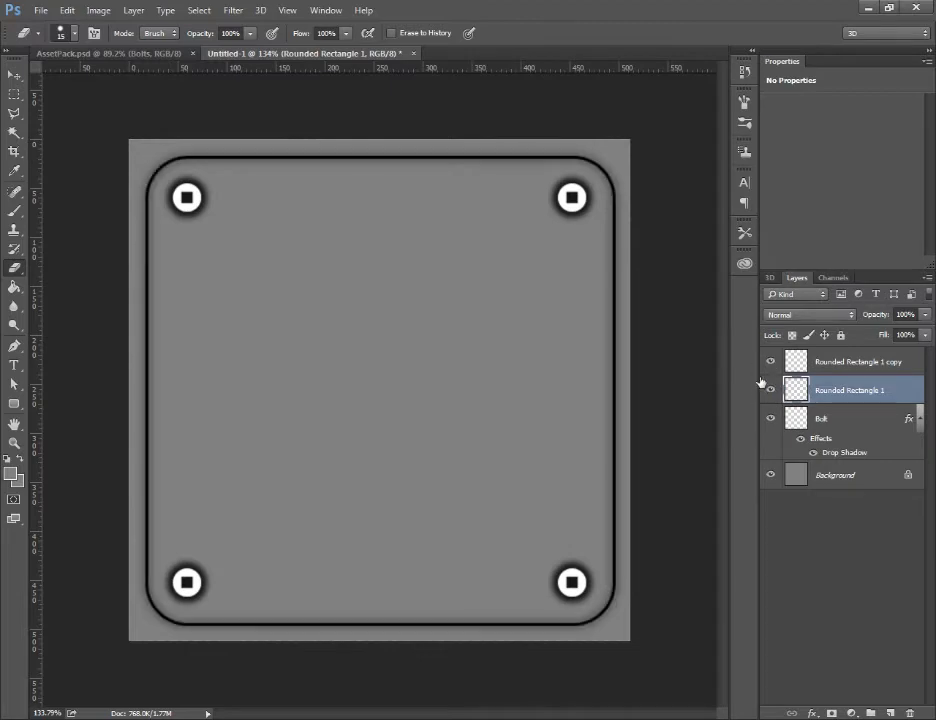
Duplicate the blurred Rounded Rectangle 1 layer twice under the default names to darken the soft groove shading.
right_click(798, 390)
left_click(722, 108)
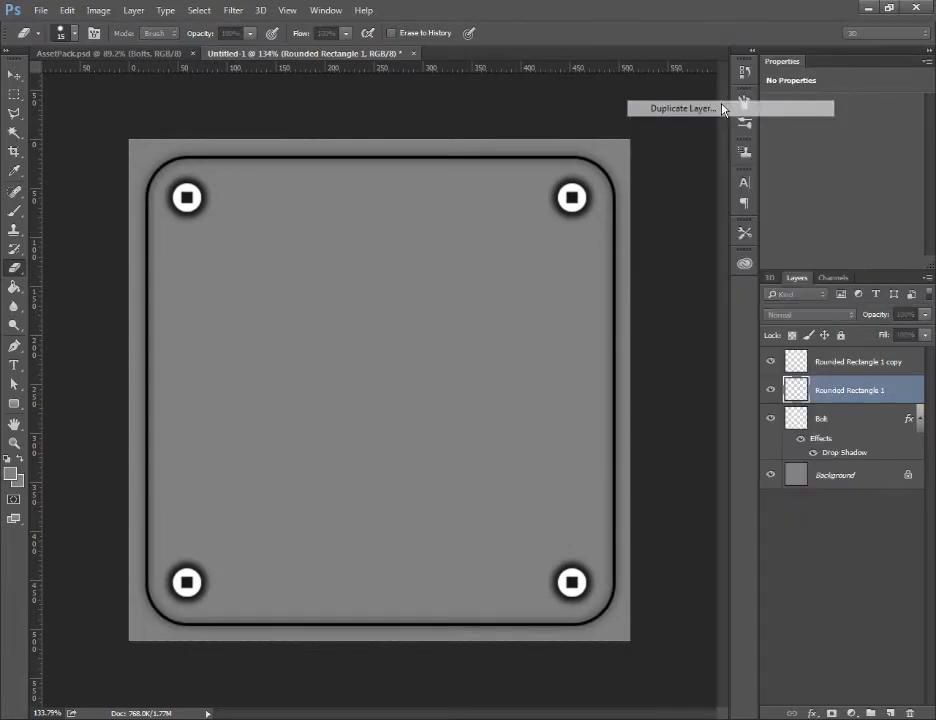
key("Return")
right_click(796, 389)
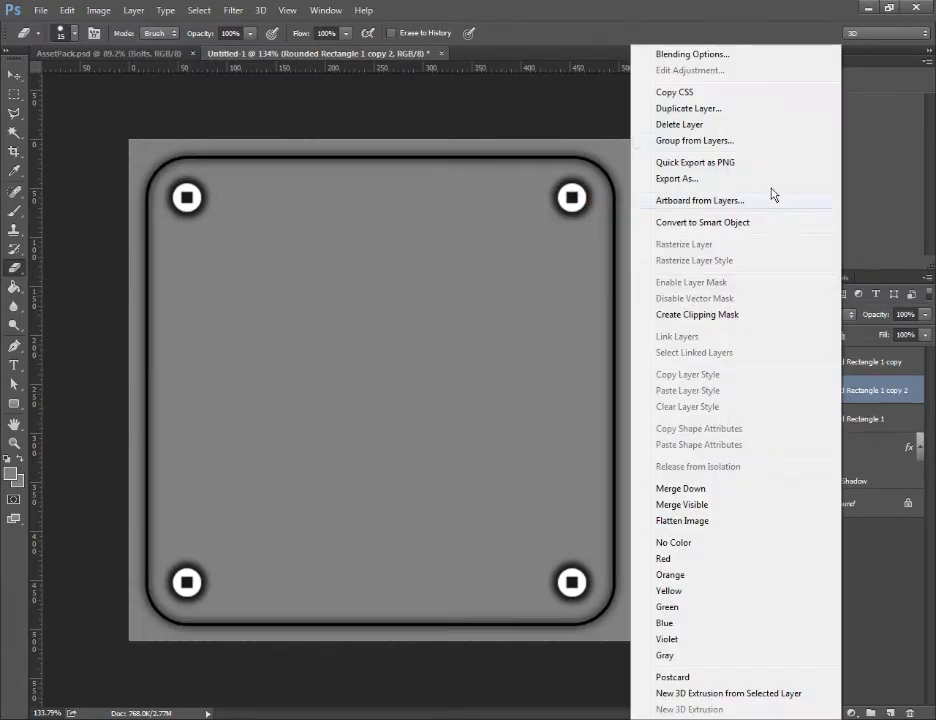
left_click(722, 108)
key("Return")
Merge the blurred Rounded Rectangle 1 layer and its two blurred duplicates into one layer, leaving the sharp copy separate.
left_click(806, 447, "shift")
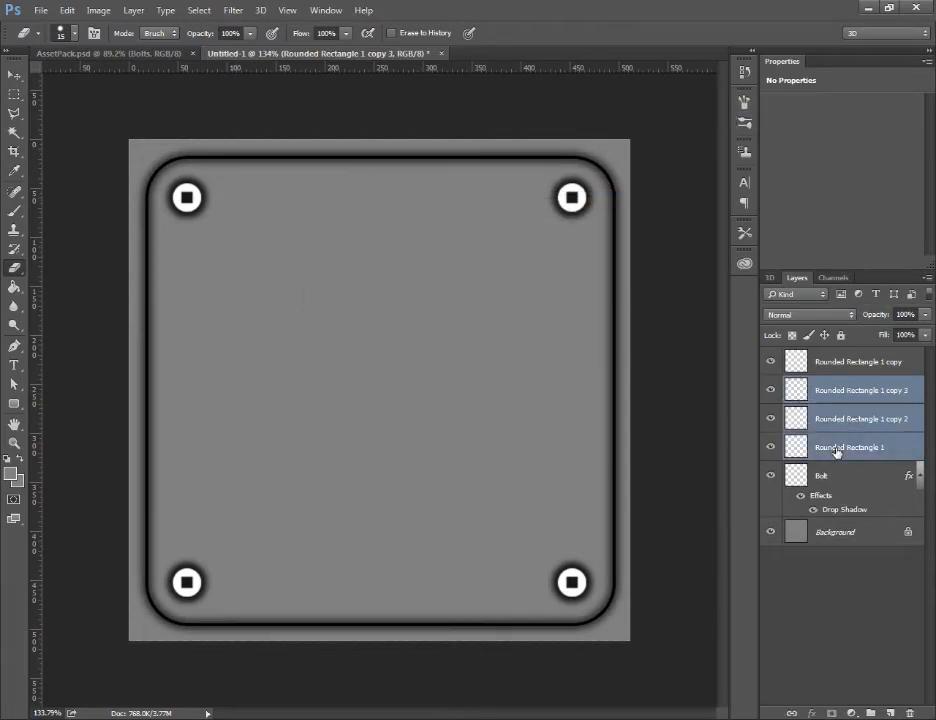
right_click(806, 447)
left_click(790, 491)
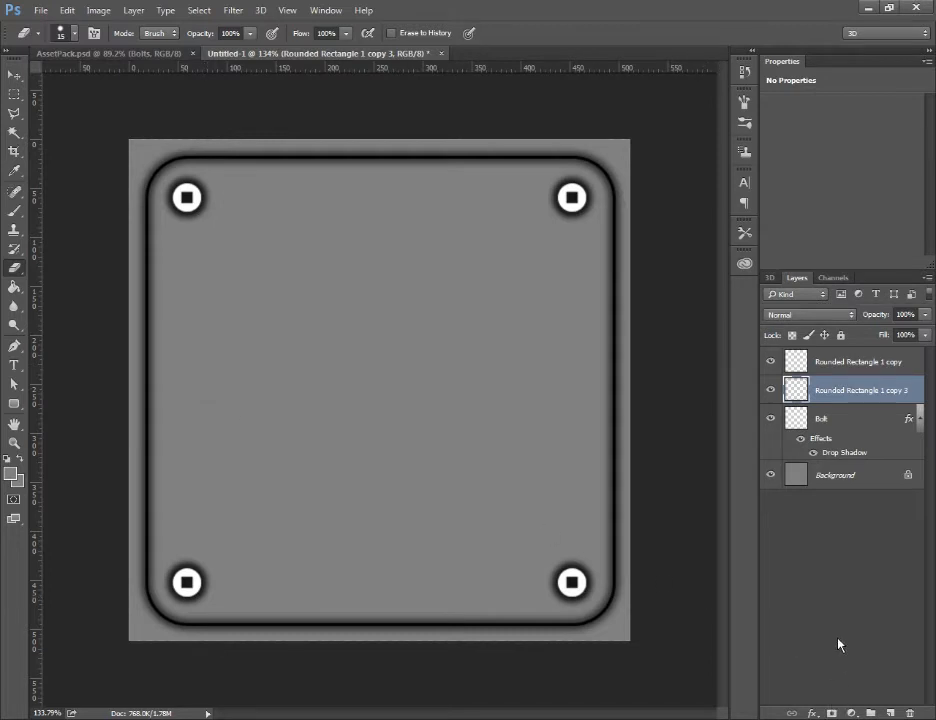
Create a new layer group above the rounded rectangle layers and name it Base.
left_click(870, 712)
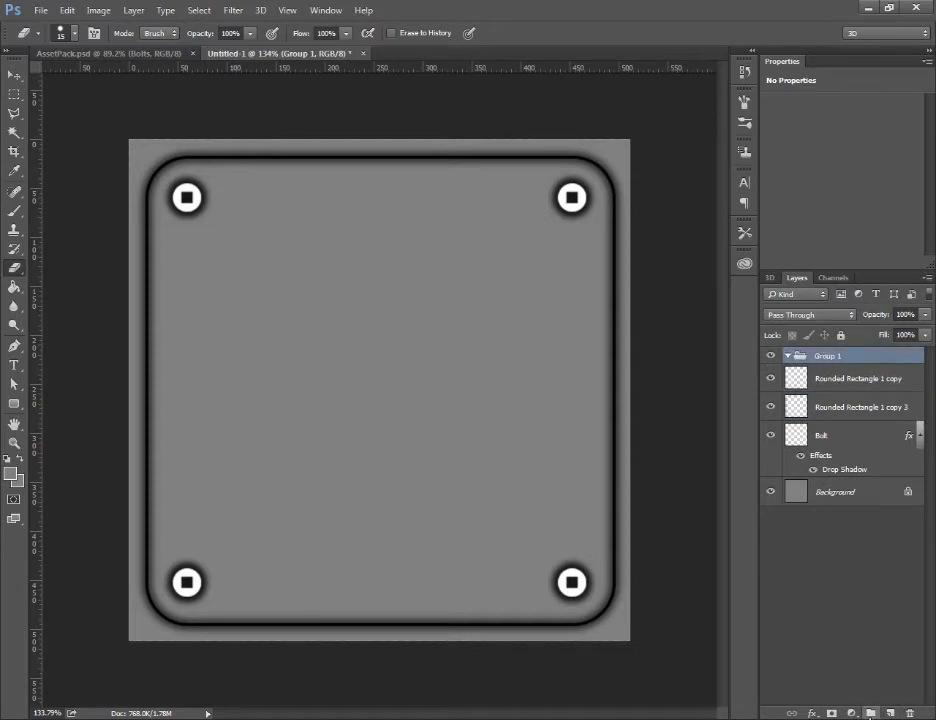
double_click(826, 358)
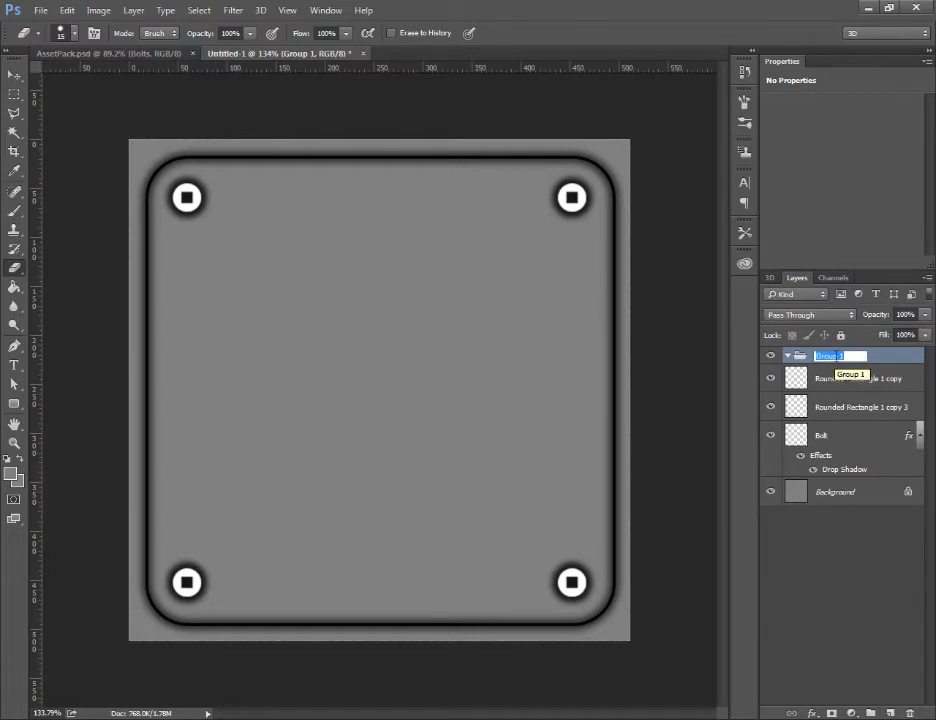
type("Base")
key("Return")
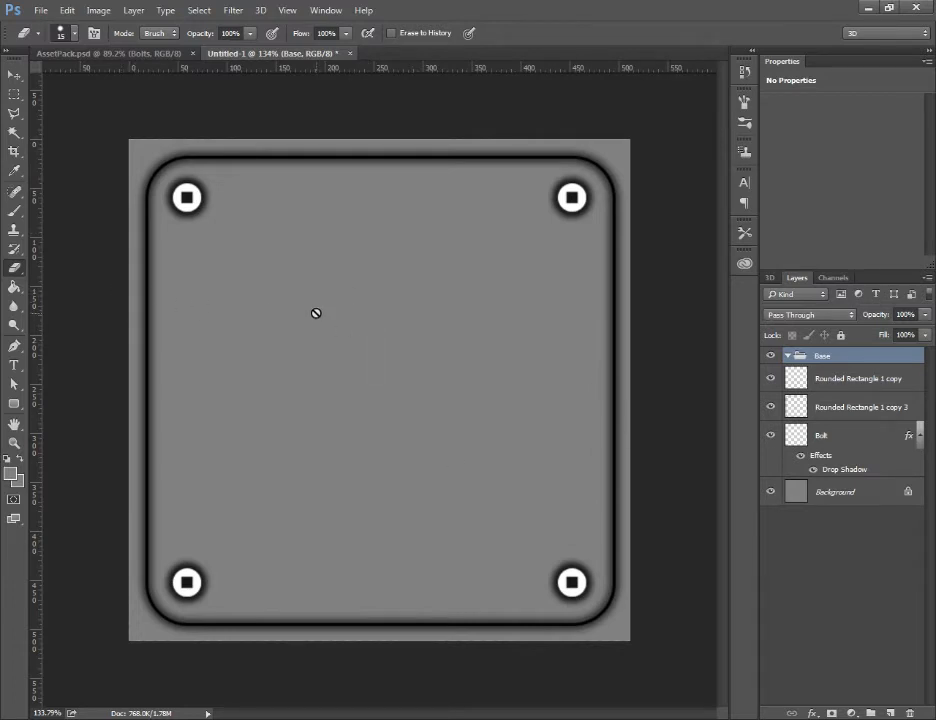
Duplicate the locked Background layer under the default name and delete the original Background.
left_click(800, 380)
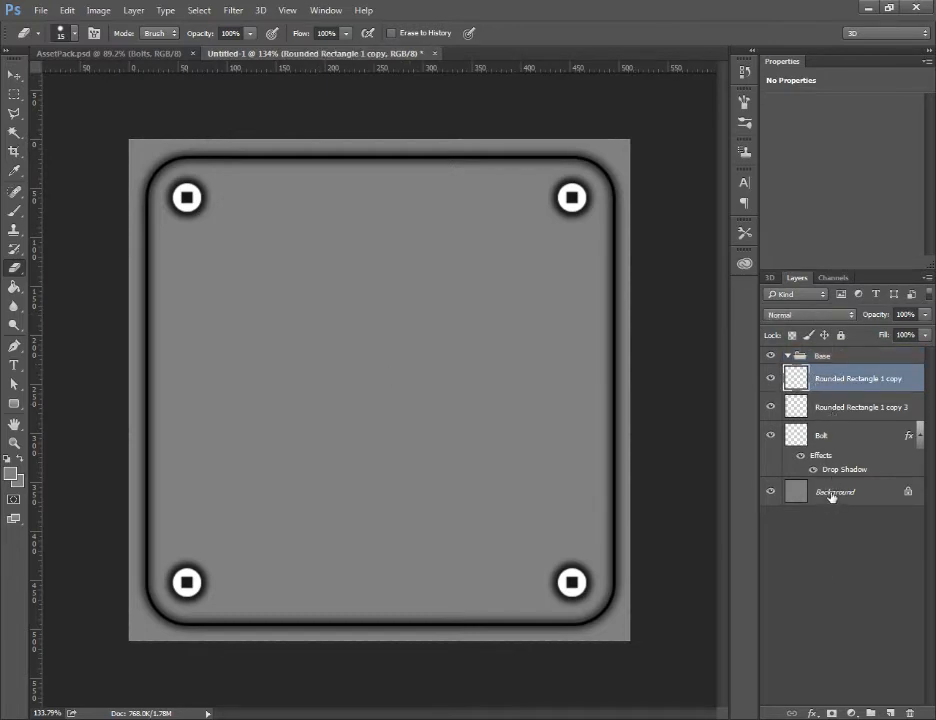
left_click(831, 494)
right_click(831, 494)
left_click(801, 523)
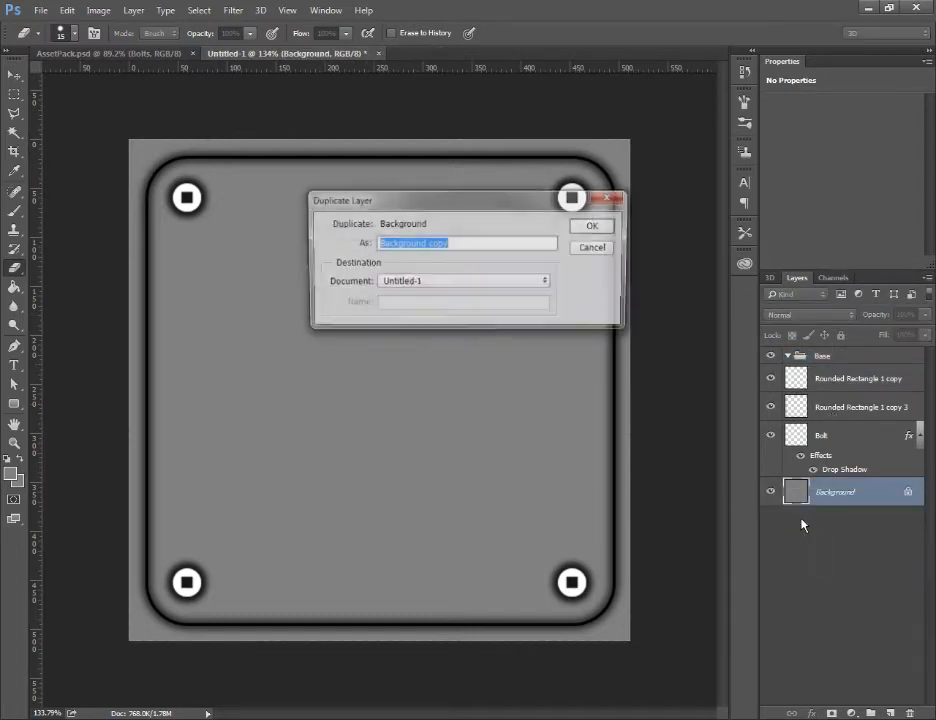
key("Return")
left_click(825, 525)
key("Delete")
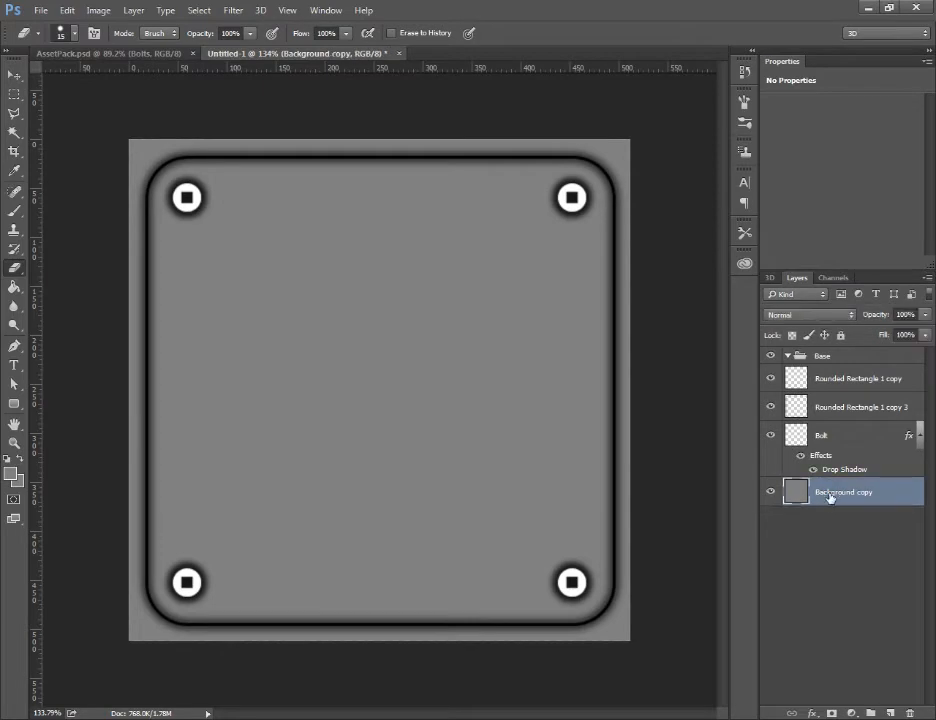
Move the two rounded rectangle layers, Bolt and Background copy into the Base group, and check it by toggling its visibility.
left_click(827, 392, "shift")
right_click(828, 389)
key("Escape")
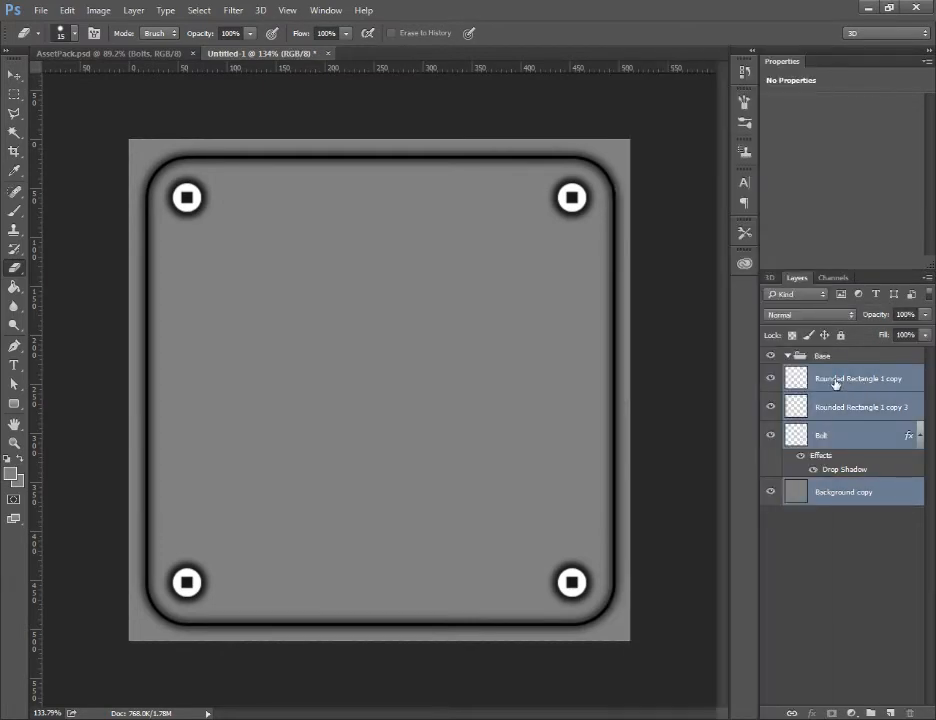
left_click_drag(819, 383, 806, 359)
left_click(787, 357)
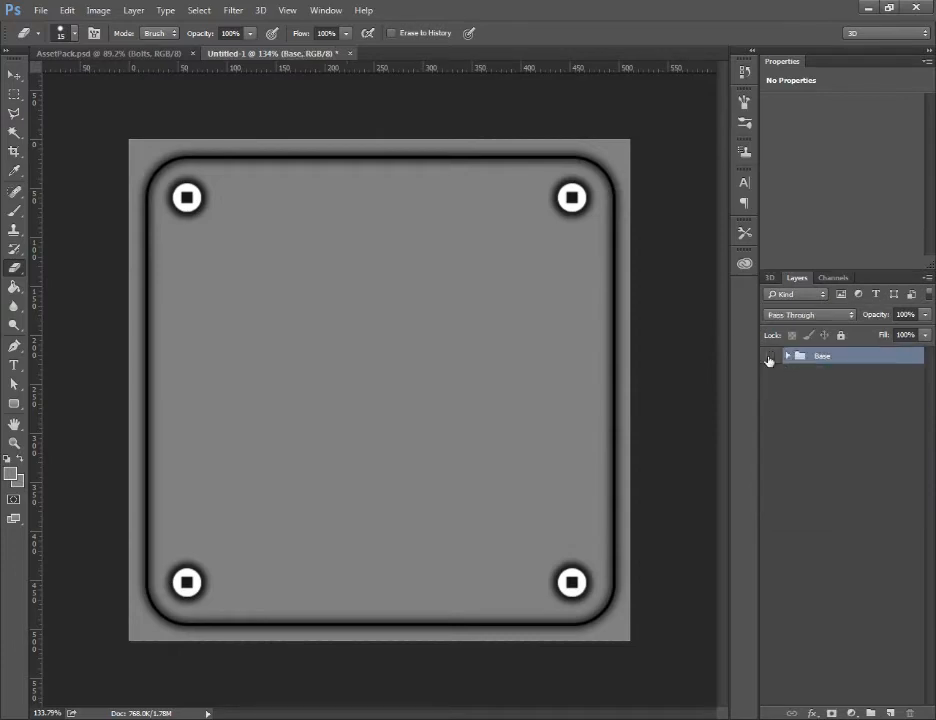
left_click(770, 356)
left_click(770, 356)
left_click(787, 357)
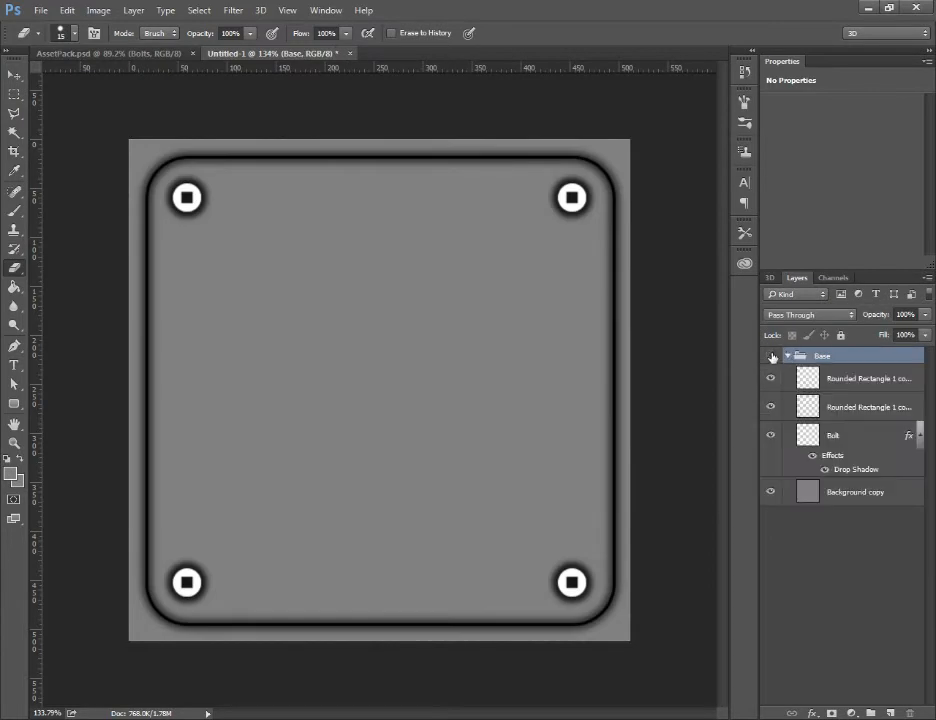
Duplicate the Base group and rename the copy Specular.
right_click(790, 358)
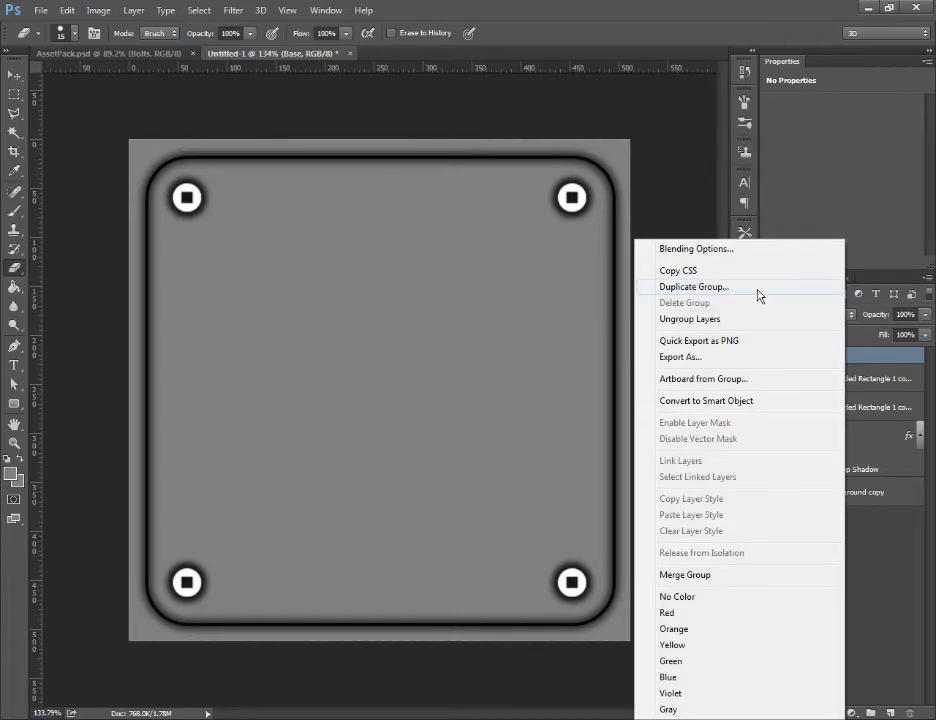
left_click(693, 287)
key("Return")
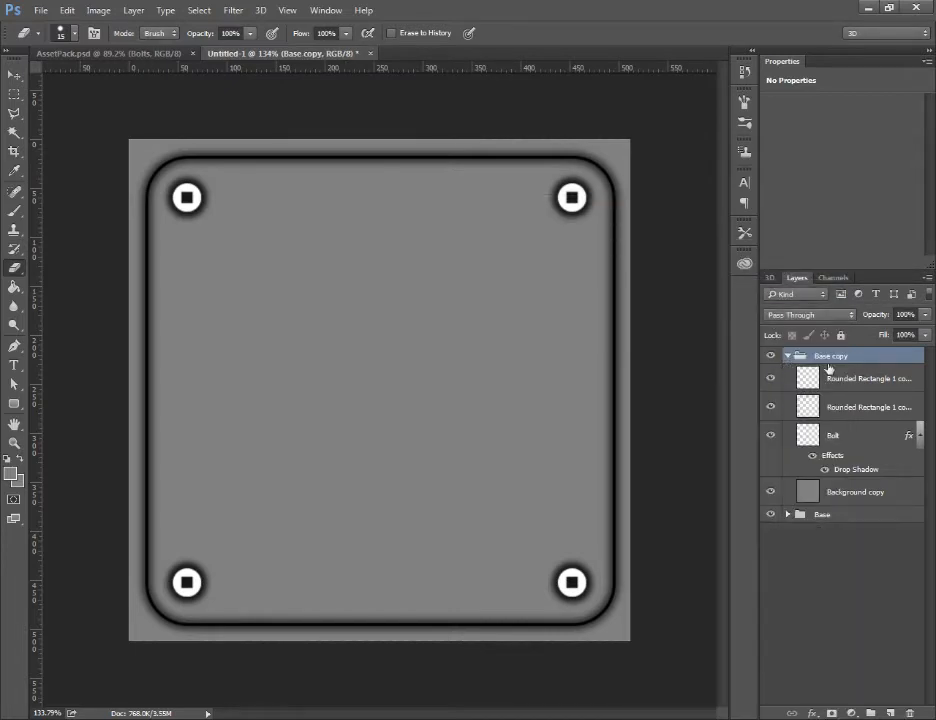
double_click(831, 356)
type("Spec")
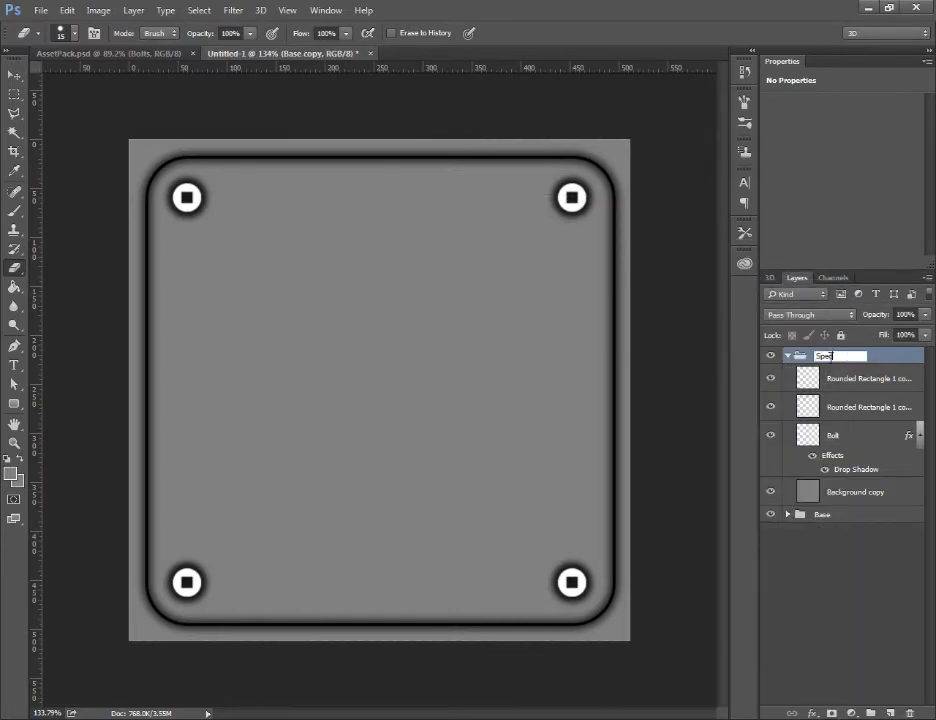
type("ular")
key("Return")
Duplicate the Specular group, rename the copy Normal, and collapse both groups.
right_click(829, 358)
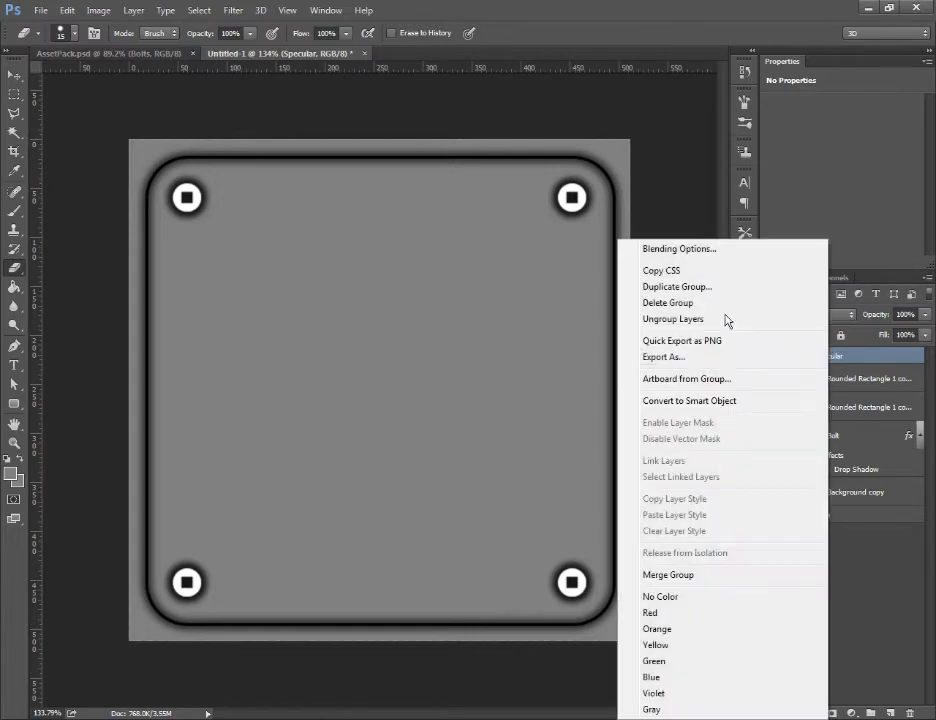
left_click(714, 288)
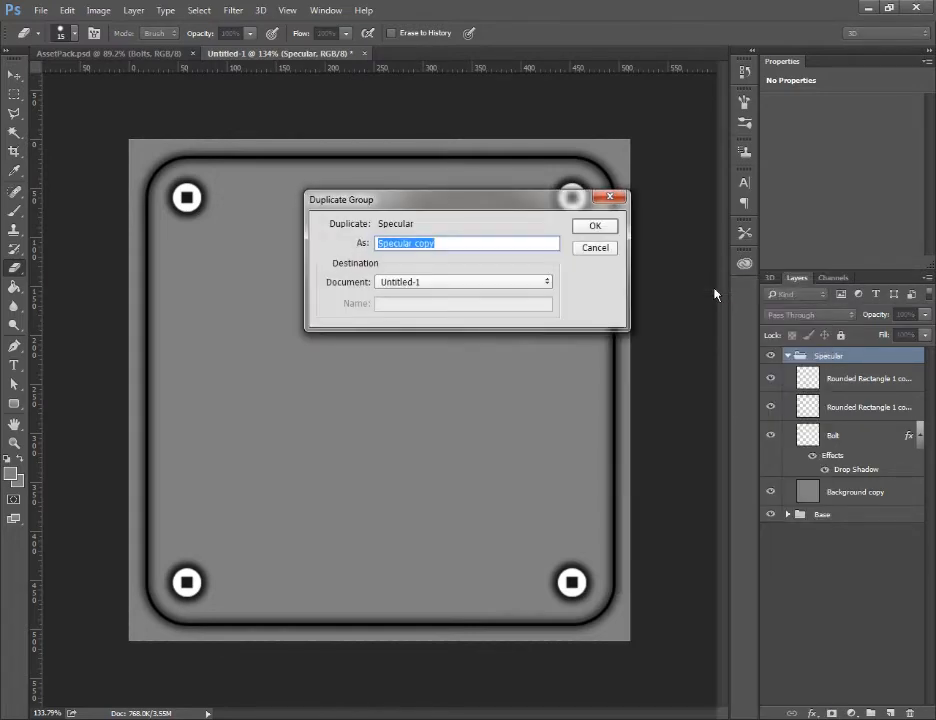
key("Return")
double_click(849, 357)
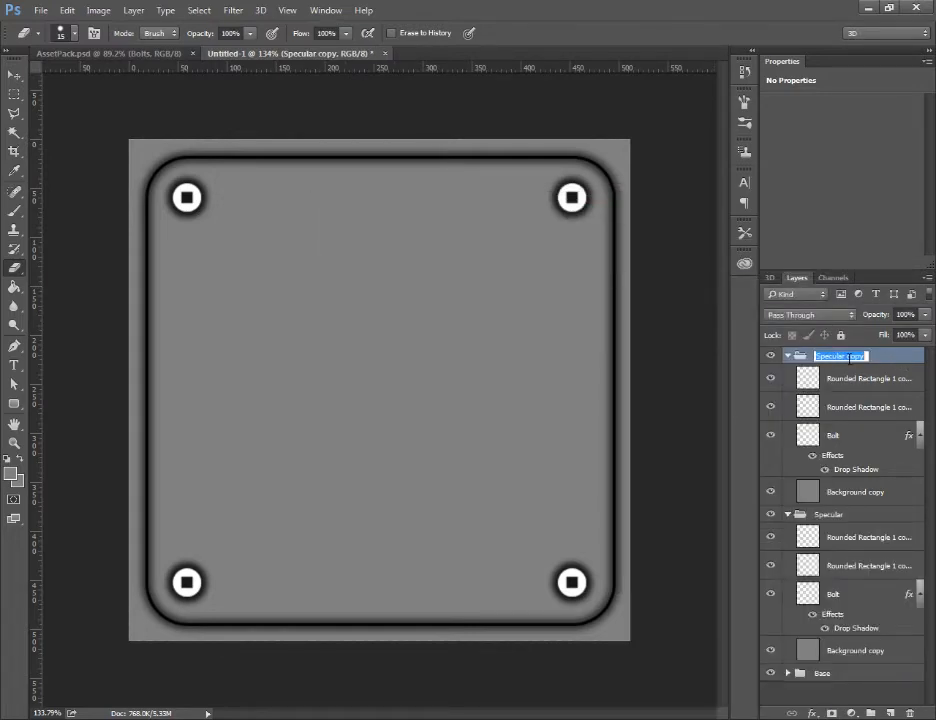
type("Normal")
key("Return")
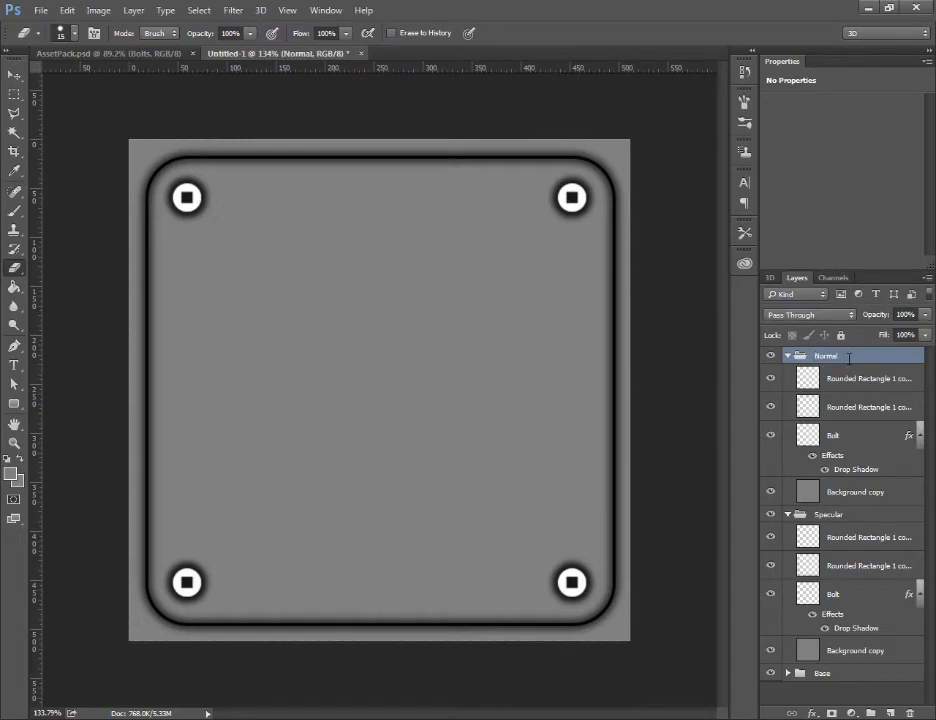
left_click(787, 515)
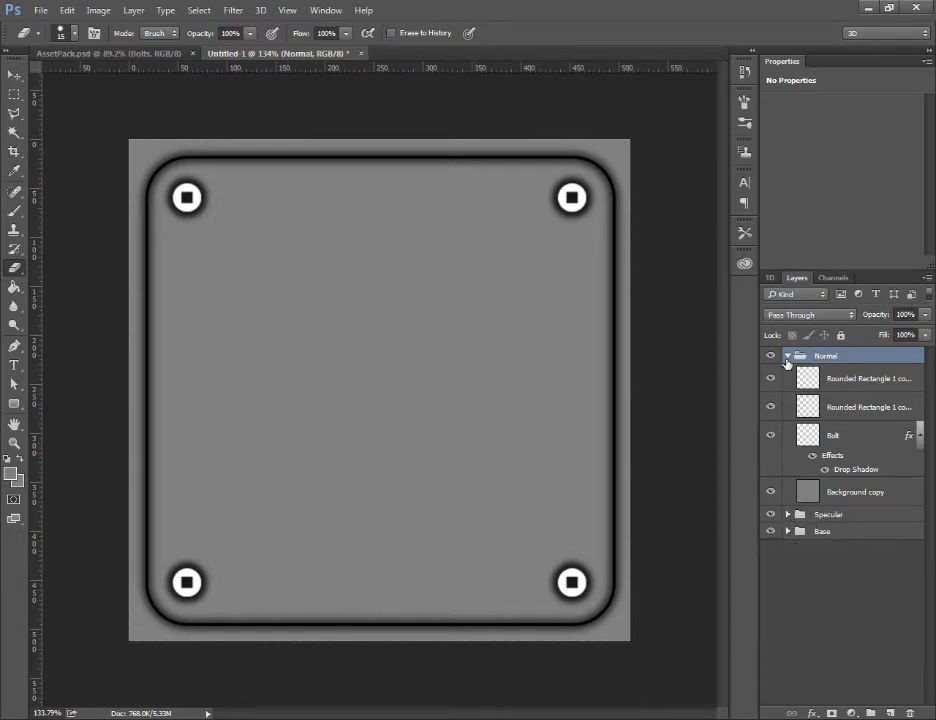
left_click(787, 357)
Toggle the visibility of the Base, Specular and Normal groups one by one to compare their contents.
left_click_drag(773, 356, 772, 389)
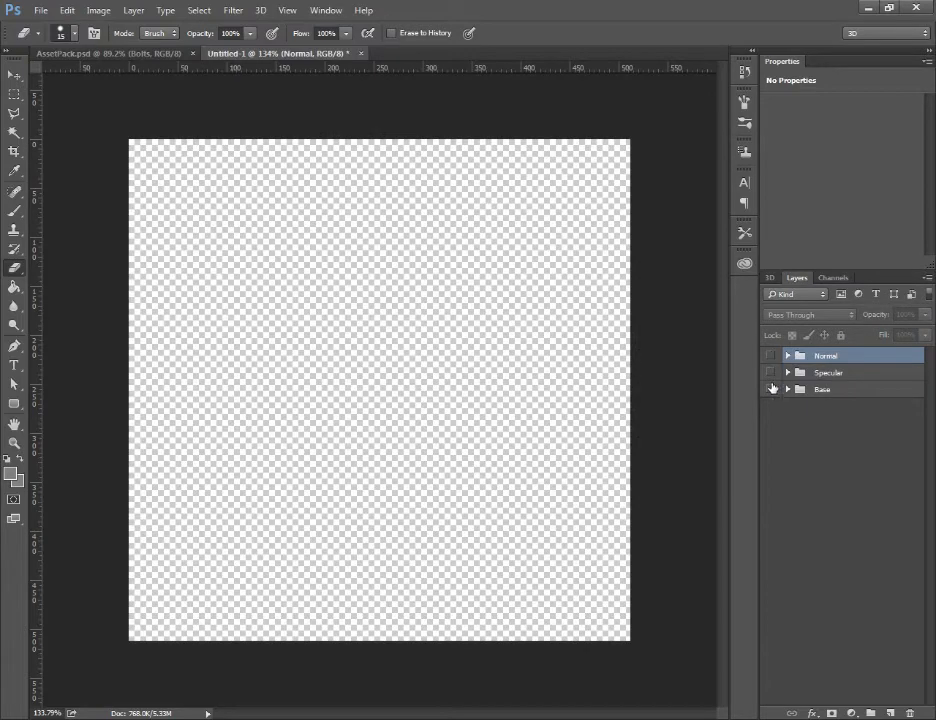
left_click(771, 391)
left_click(771, 391)
left_click(771, 373)
left_click(771, 373)
left_click(771, 356)
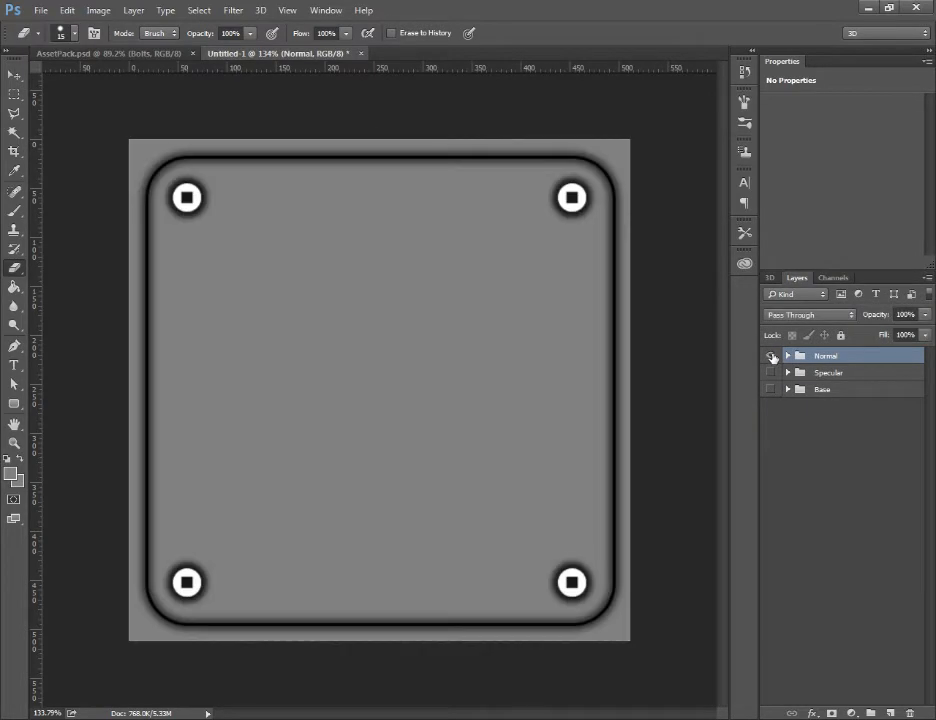
left_click(772, 357)
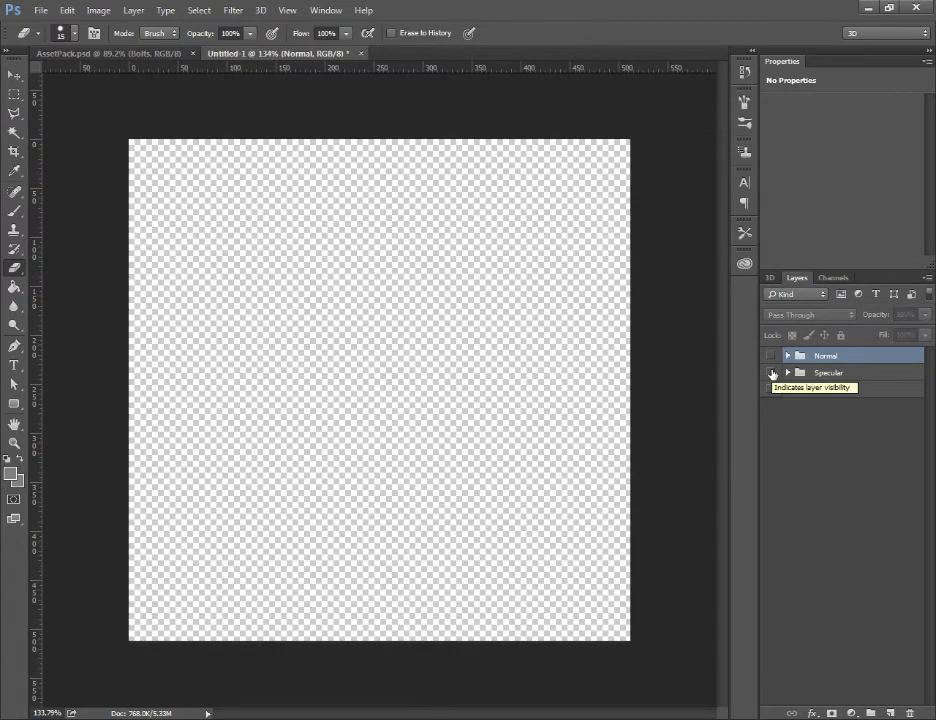
left_click(772, 373)
left_click(770, 356)
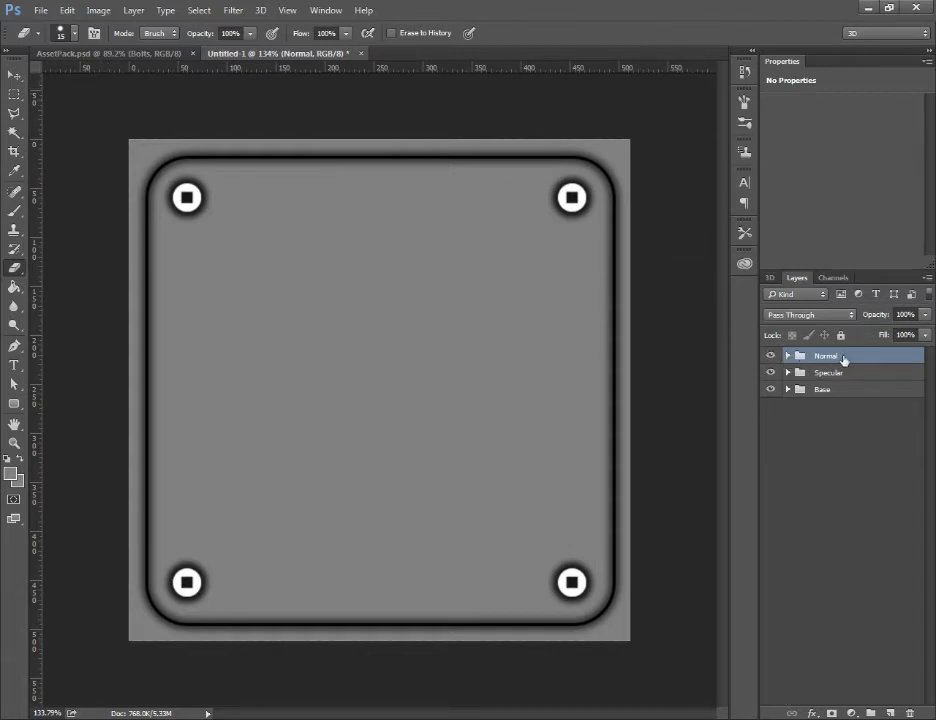
Merge the four layers inside the Normal group into a single layer.
left_click(788, 357)
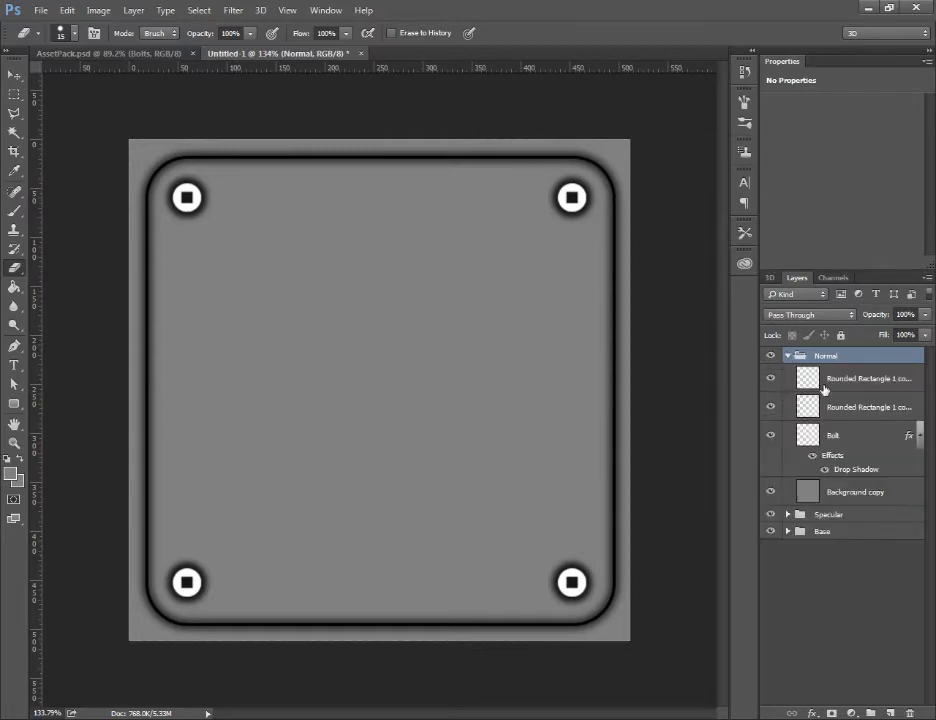
left_click(825, 386)
left_click(836, 493, "shift")
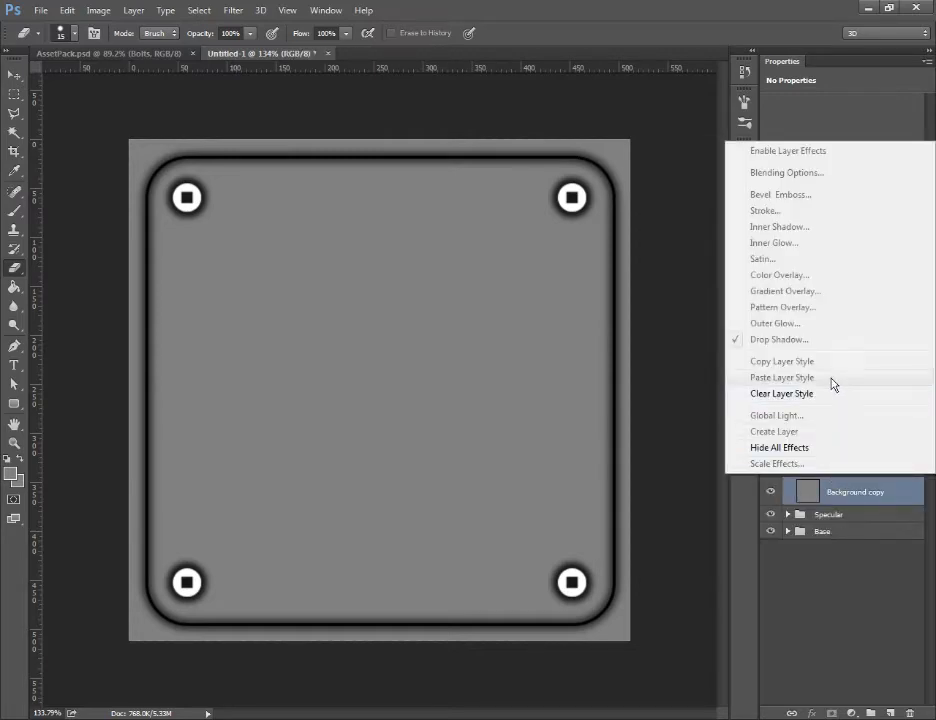
left_click(857, 585)
right_click(860, 405)
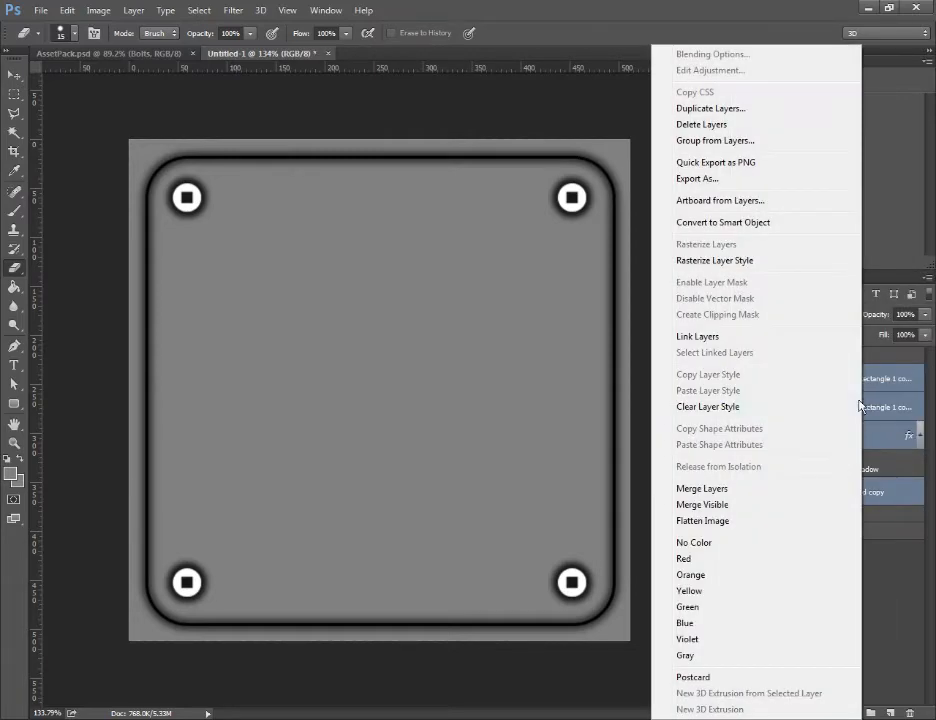
left_click(756, 489)
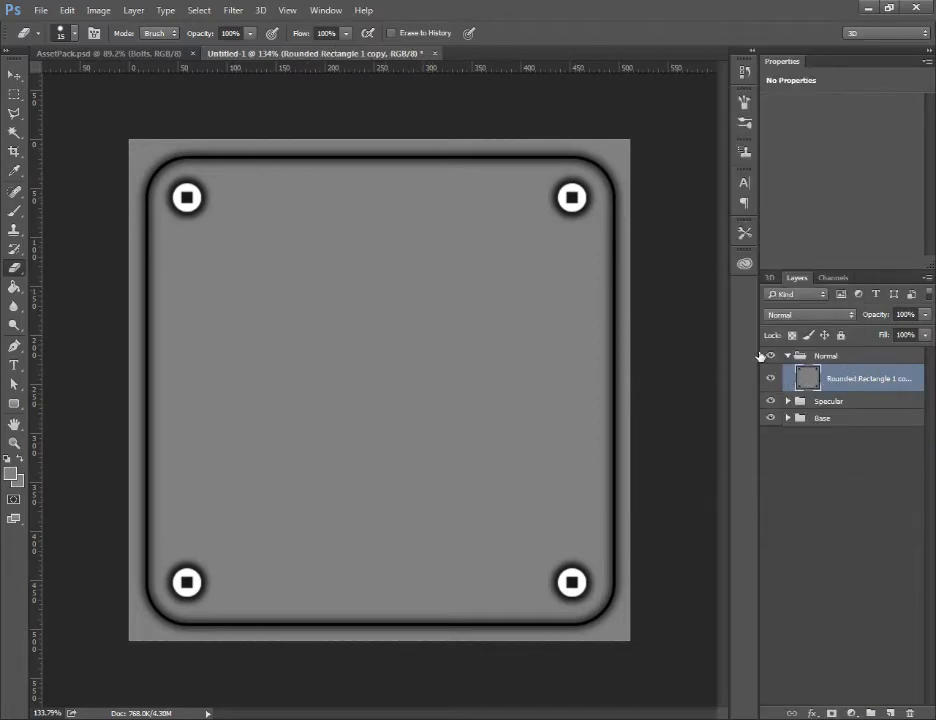
Start the Generate Normal Map filter on the merged layer and inspect the preview on the canvas.
left_click(235, 10)
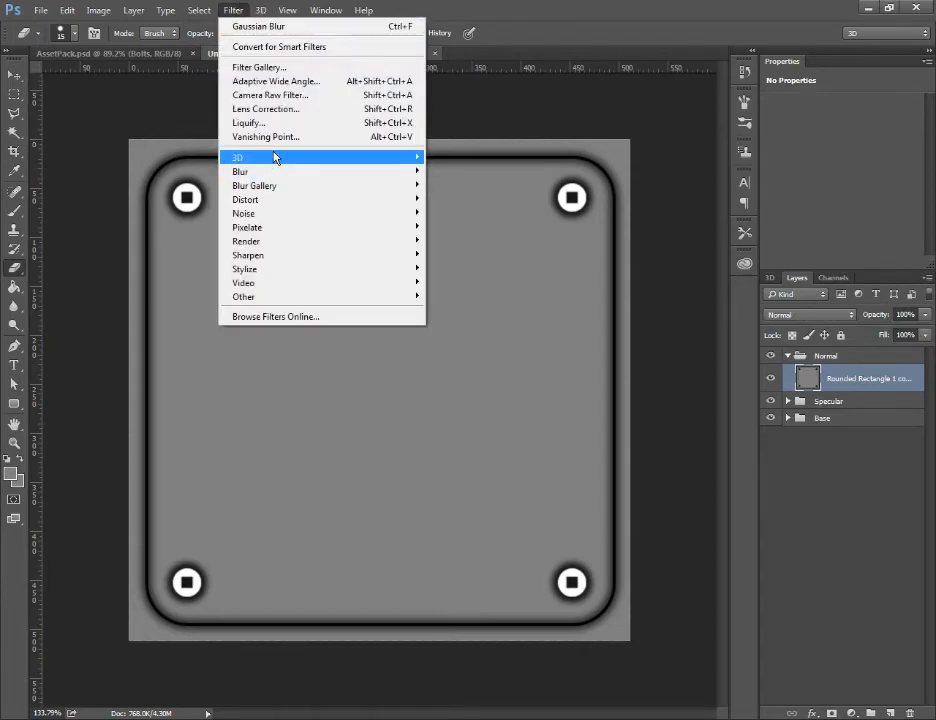
mouse_move(276, 157)
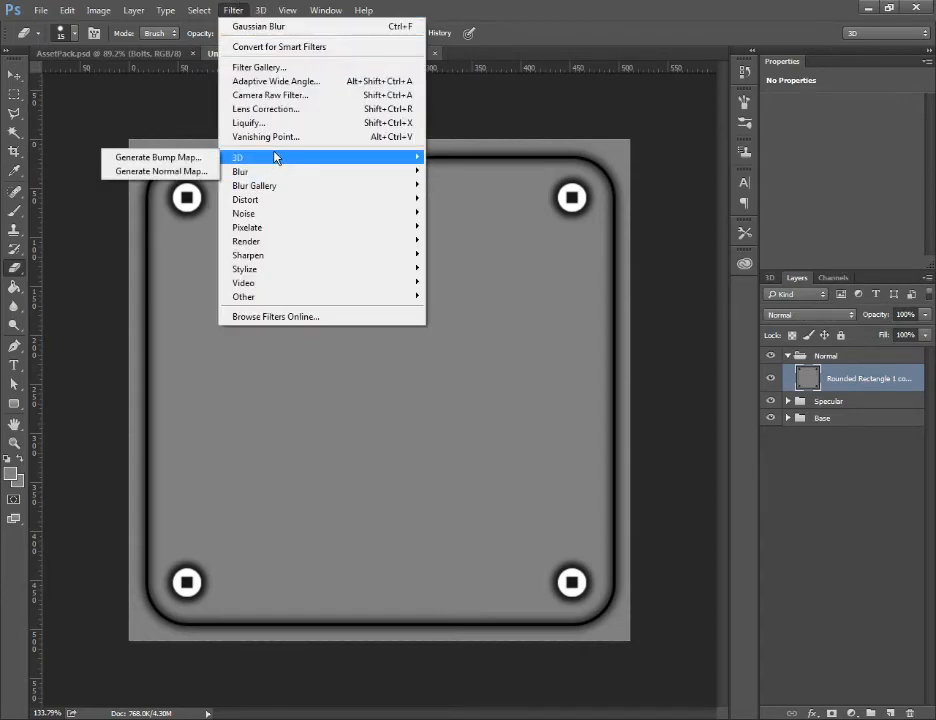
left_click(153, 172)
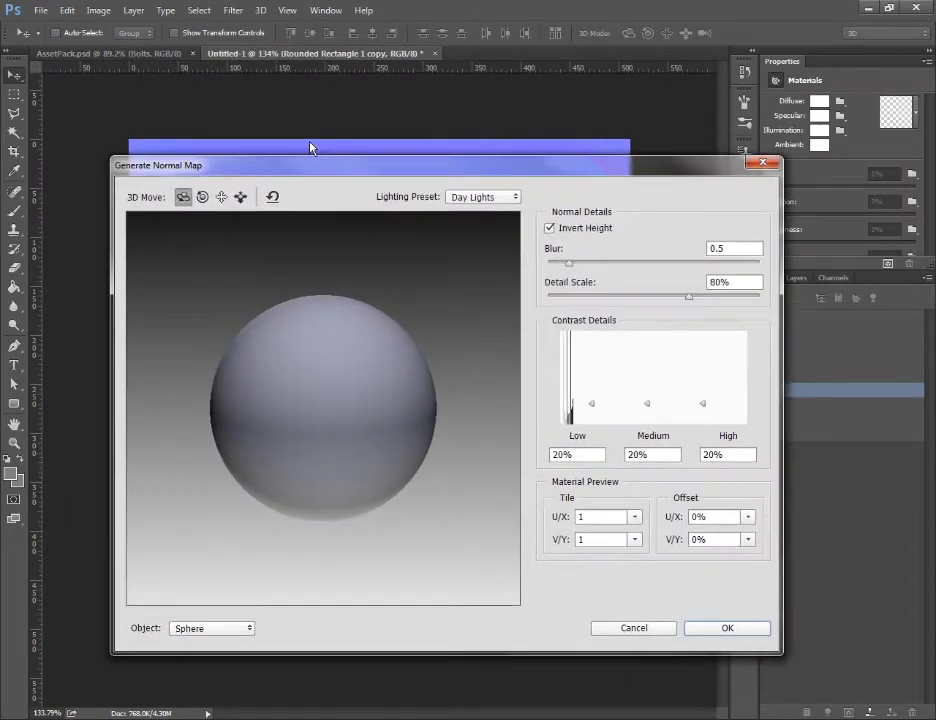
left_click_drag(310, 143, 935, 170)
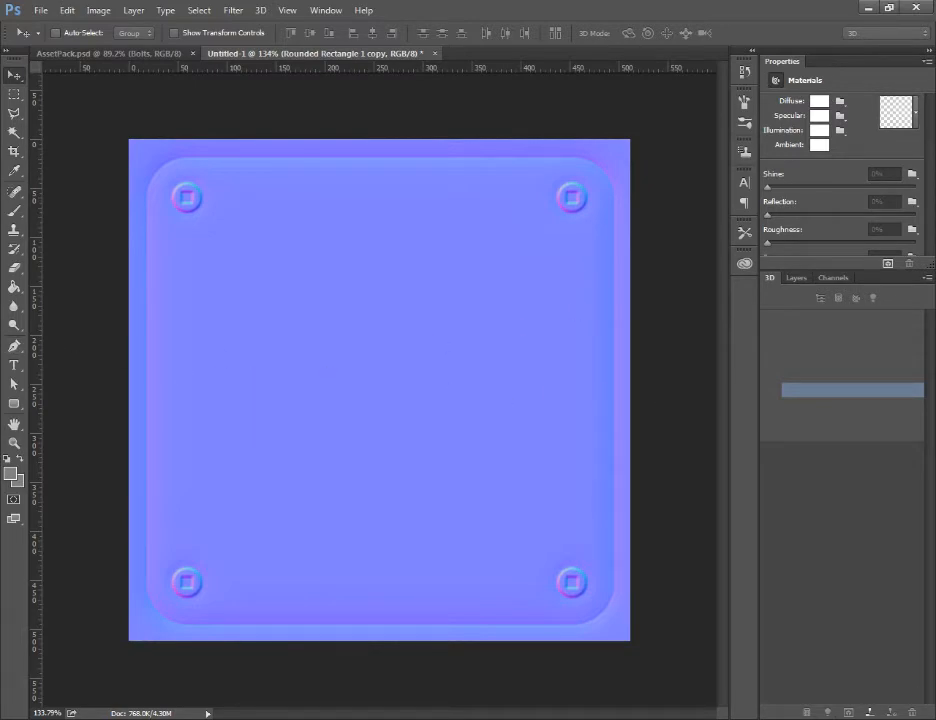
left_click_drag(935, 80, 297, 150)
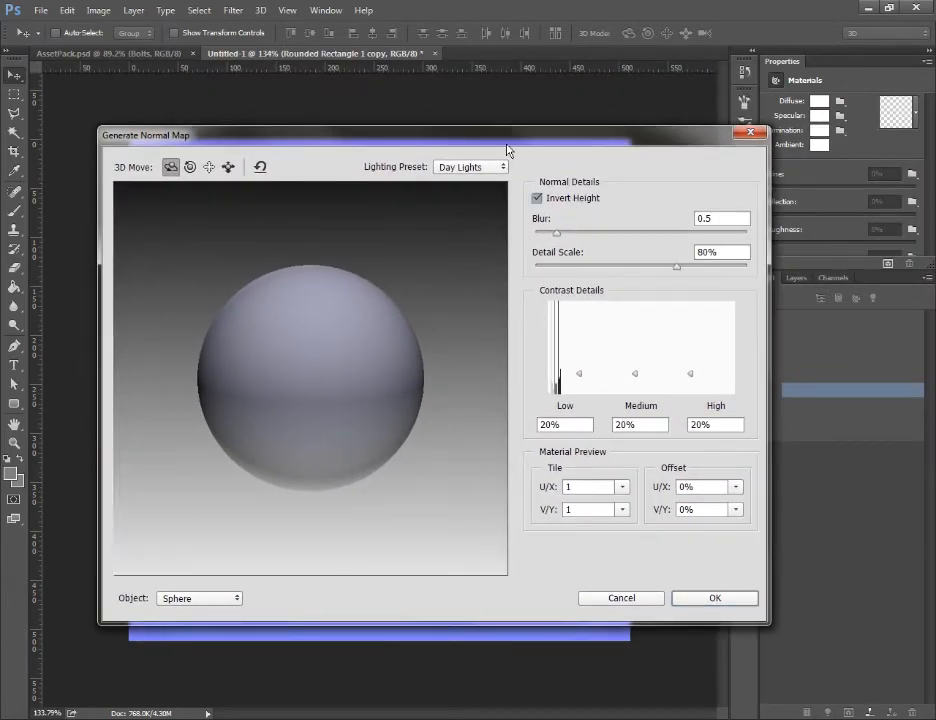
Compare the normal map on the canvas with Invert Height off and on, leaving the option enabled.
left_click(537, 198)
left_click_drag(507, 139, 491, 123)
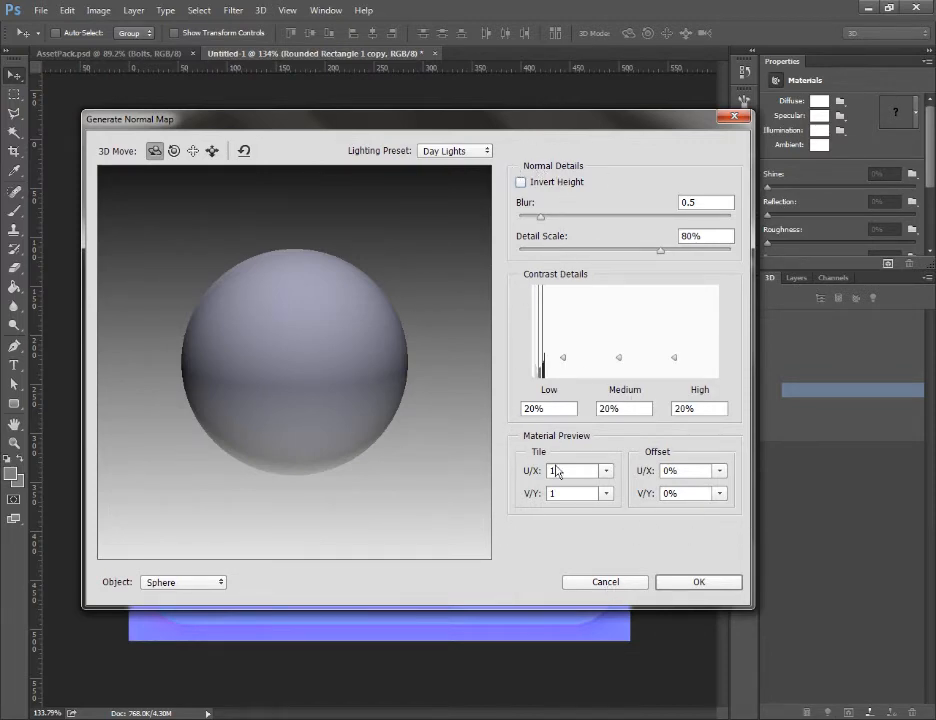
left_click_drag(528, 131, 750, 375)
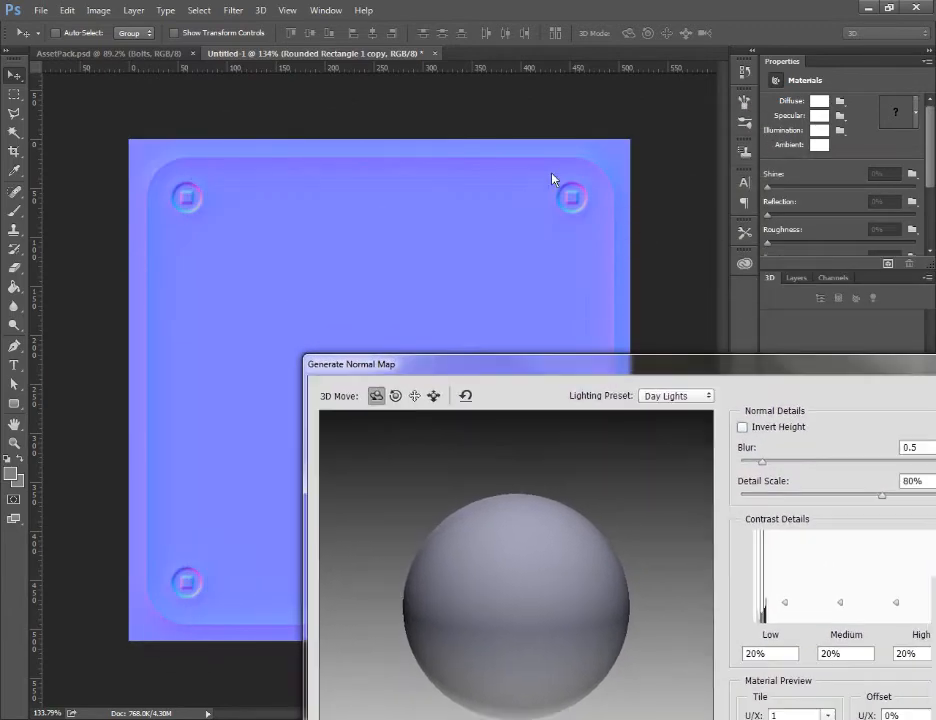
left_click_drag(618, 368, 415, 252)
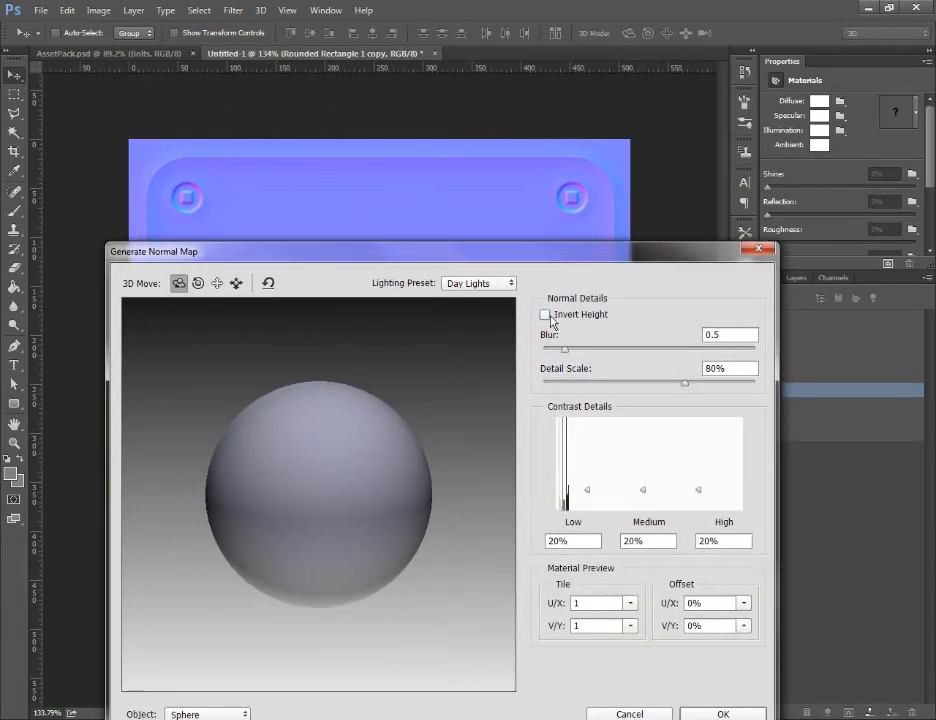
left_click(545, 315)
left_click_drag(538, 267, 567, 412)
left_click(574, 460)
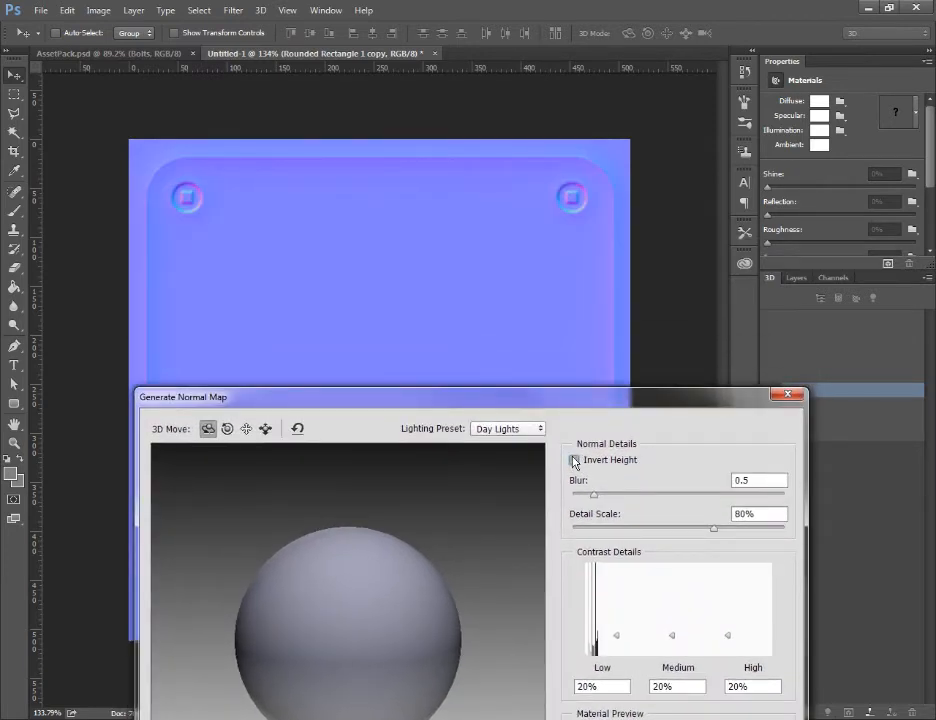
left_click(574, 461)
left_click(574, 461)
left_click(574, 461)
left_click(574, 461)
left_click_drag(533, 403, 481, 668)
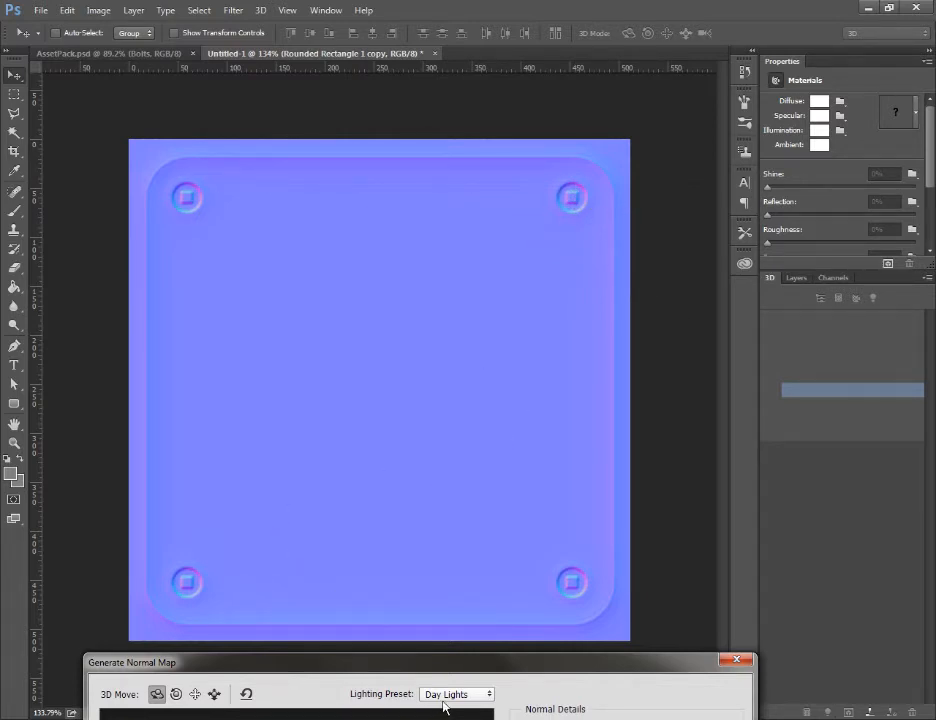
left_click(519, 569)
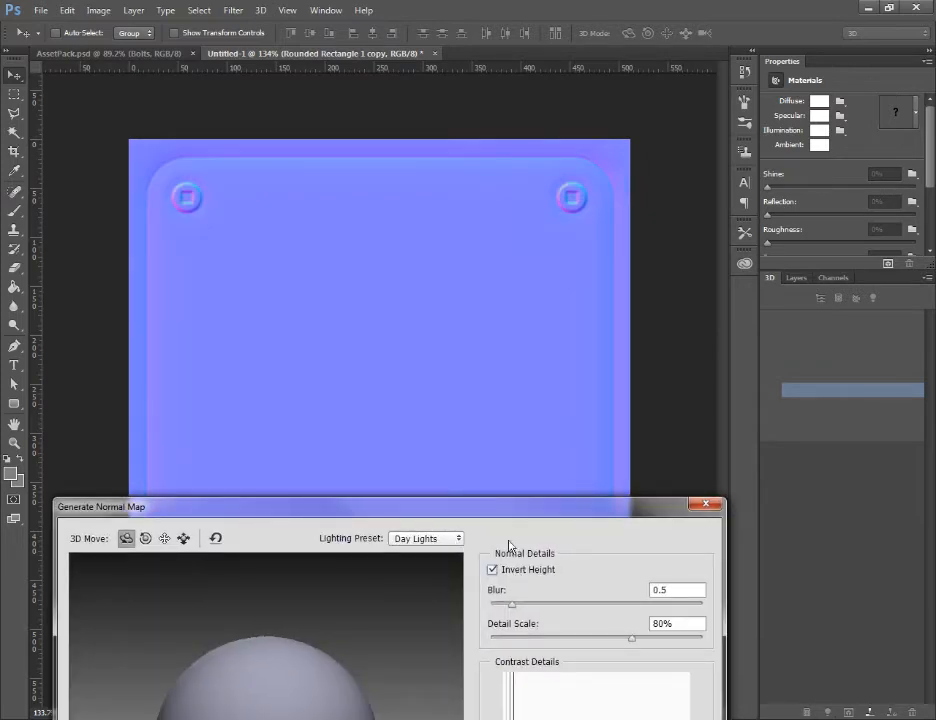
left_click_drag(505, 514, 509, 689)
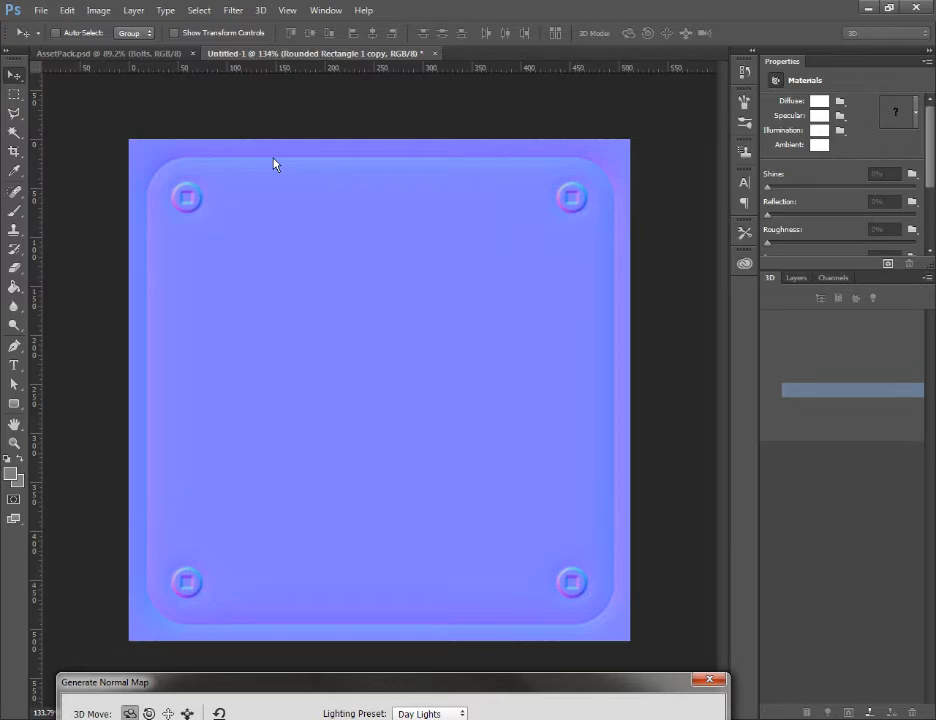
left_click_drag(287, 691, 430, 362)
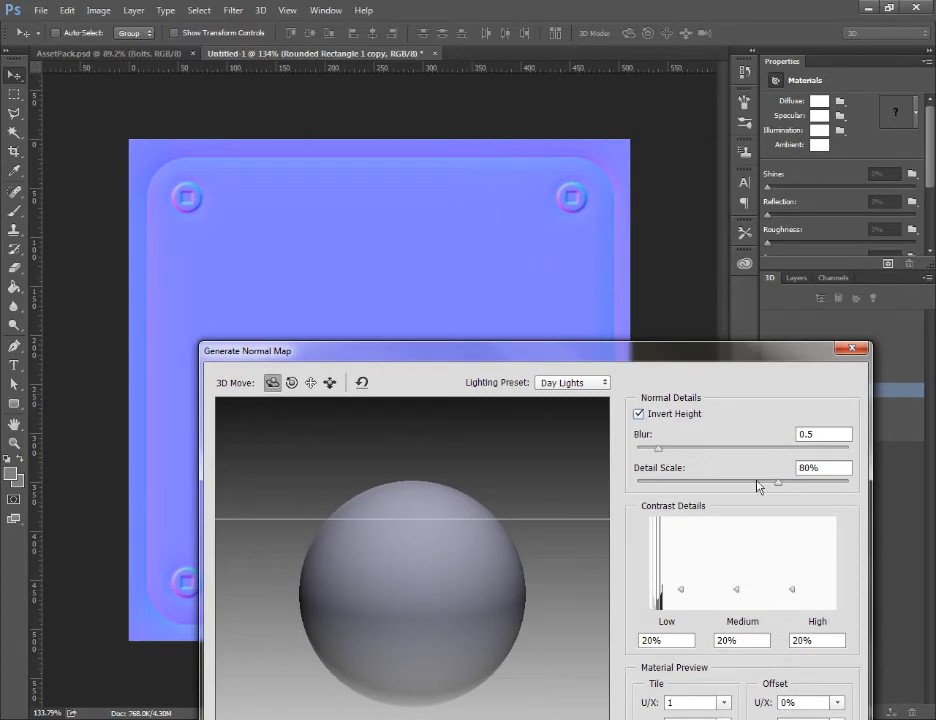
Set the normal map's Detail Scale to 48% with Blur at 0.5, and check the relief on the canvas.
left_click_drag(790, 488, 724, 485)
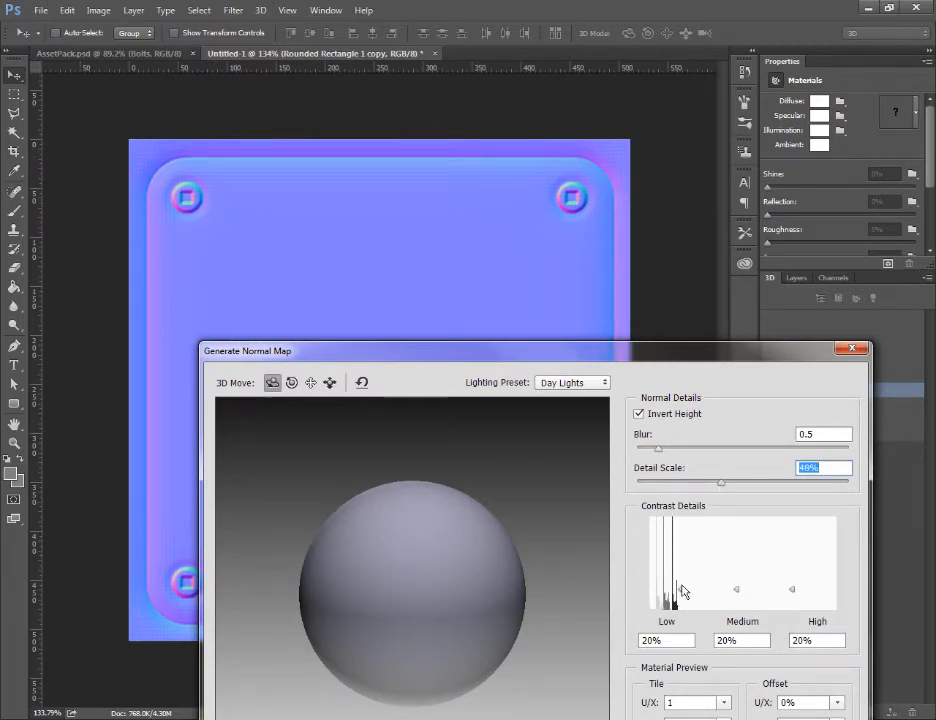
left_click_drag(662, 449, 658, 450)
left_click_drag(551, 351, 553, 493)
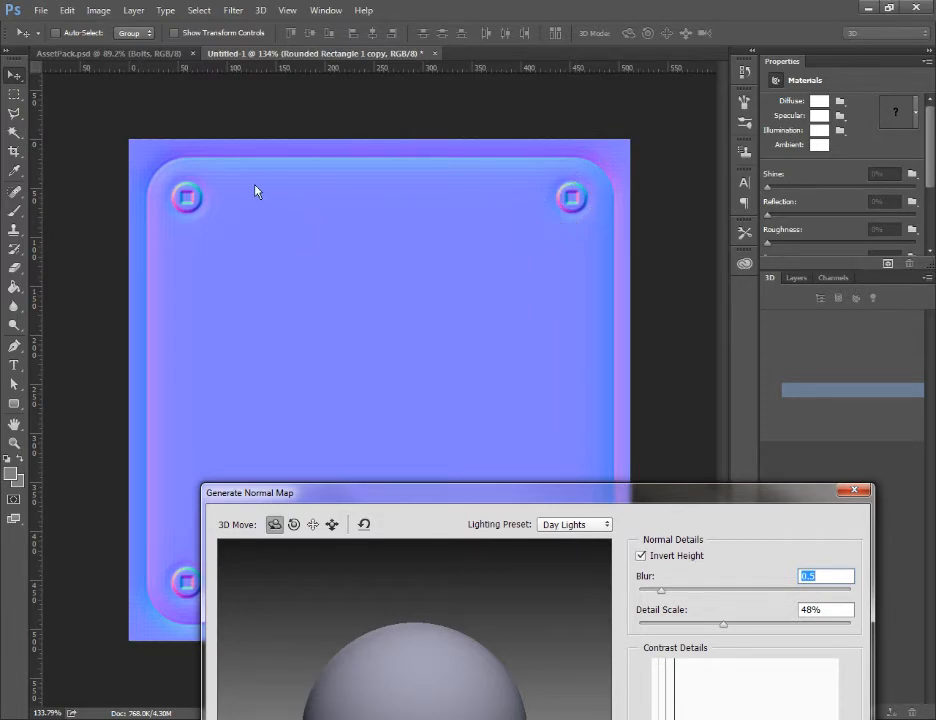
left_click_drag(636, 505, 686, 325)
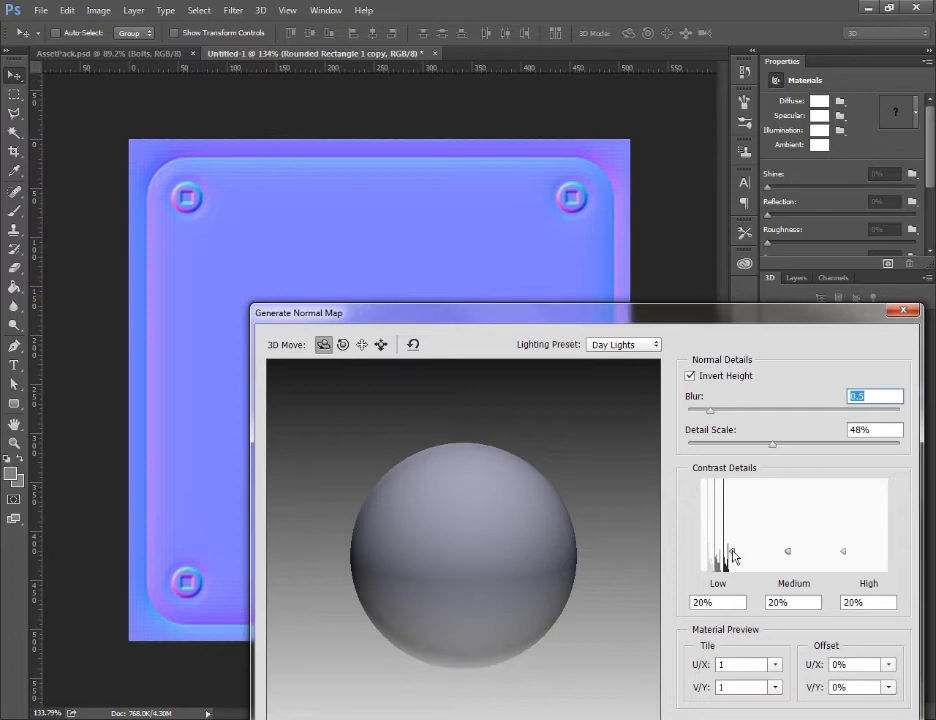
Try Low, Medium and High contrast values of 18%, 20% and 21% for the normal map.
mouse_move(733, 556)
left_mouse_down()
mouse_move(717, 556)
mouse_move(733, 550)
mouse_move(712, 540)
mouse_move(714, 528)
mouse_move(733, 541)
mouse_move(712, 548)
mouse_move(737, 563)
mouse_move(729, 552)
mouse_move(717, 561)
mouse_move(733, 569)
mouse_move(727, 559)
mouse_move(733, 574)
left_mouse_up()
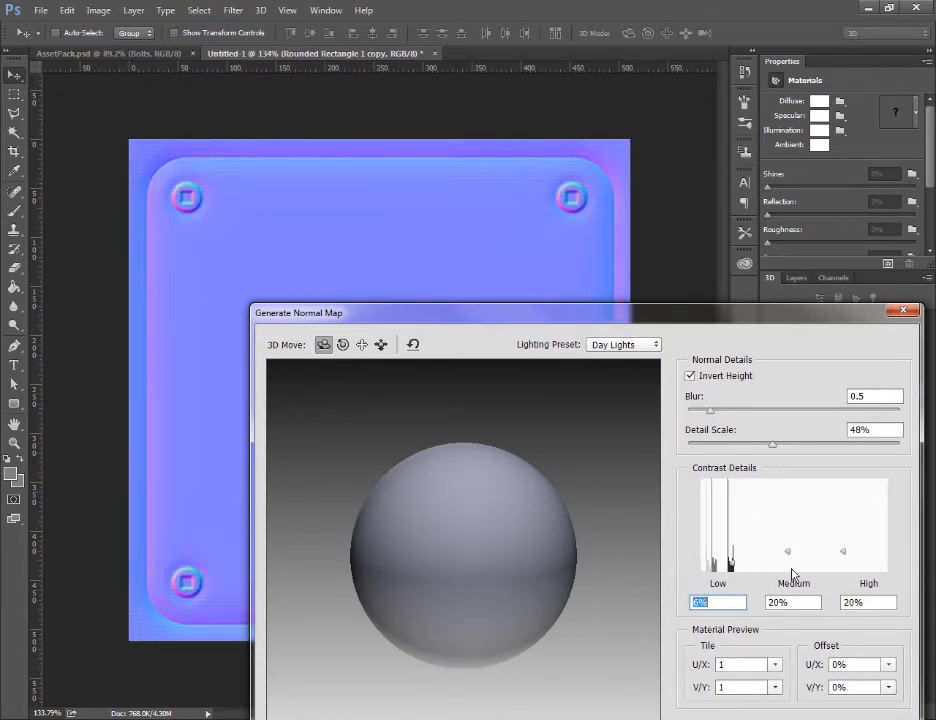
left_click_drag(790, 557, 842, 556)
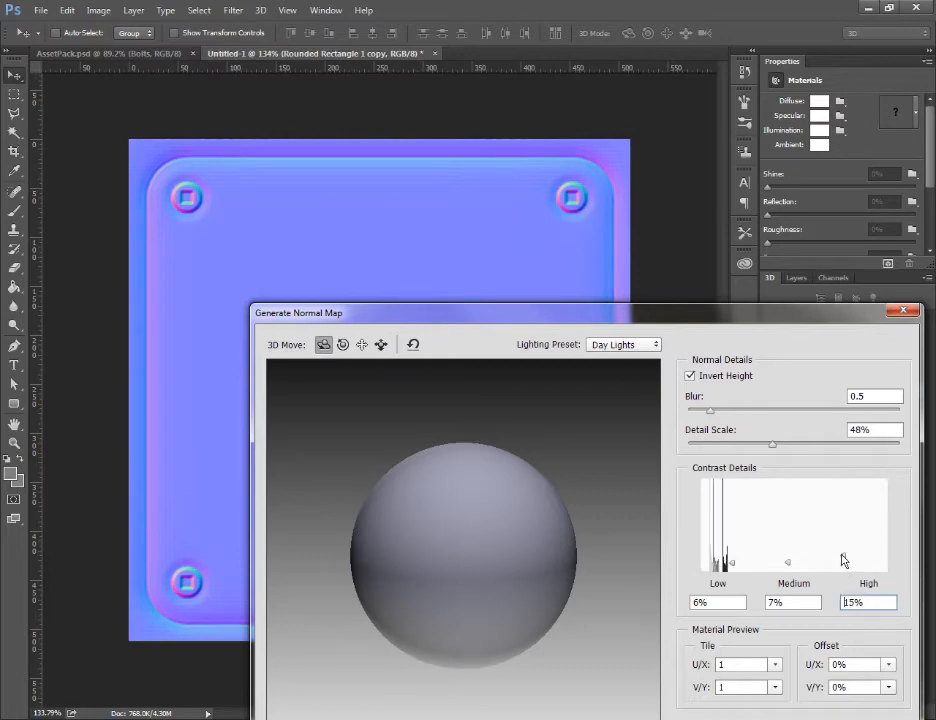
left_click_drag(731, 560, 787, 550)
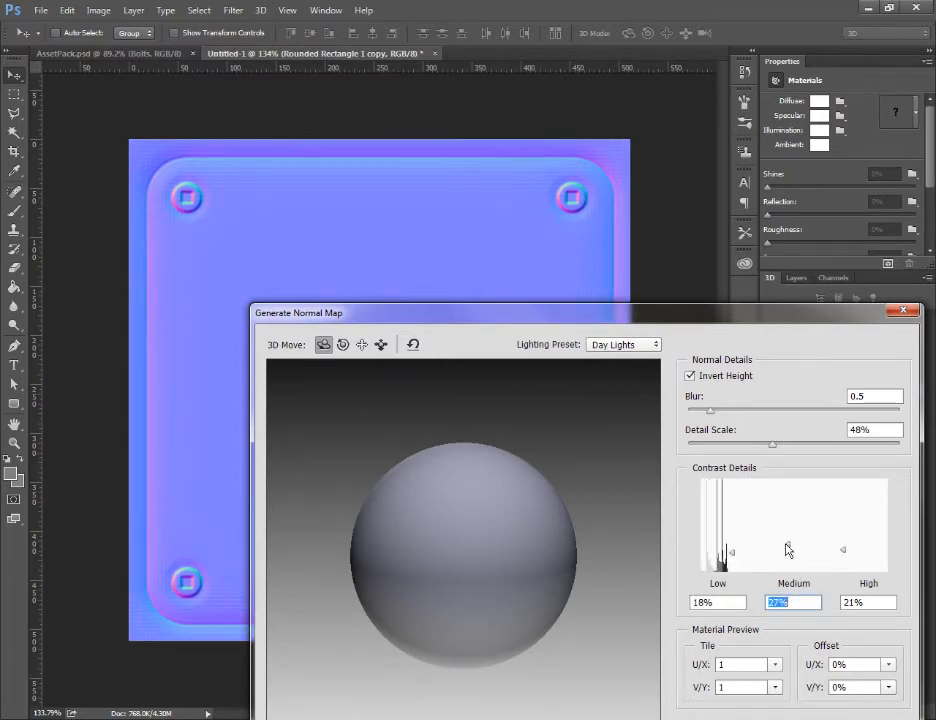
Set the normal map's Blur to 0.8 and its Contrast Details to Low 0%, Medium 47% and High 31%.
left_click_drag(710, 413, 721, 415)
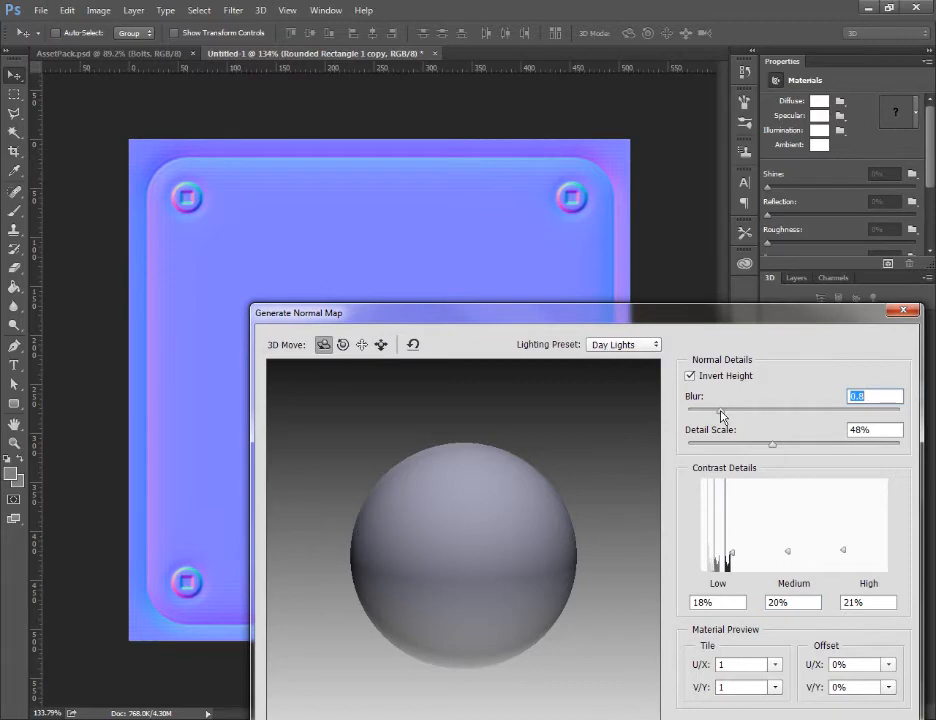
left_click_drag(844, 550, 843, 538)
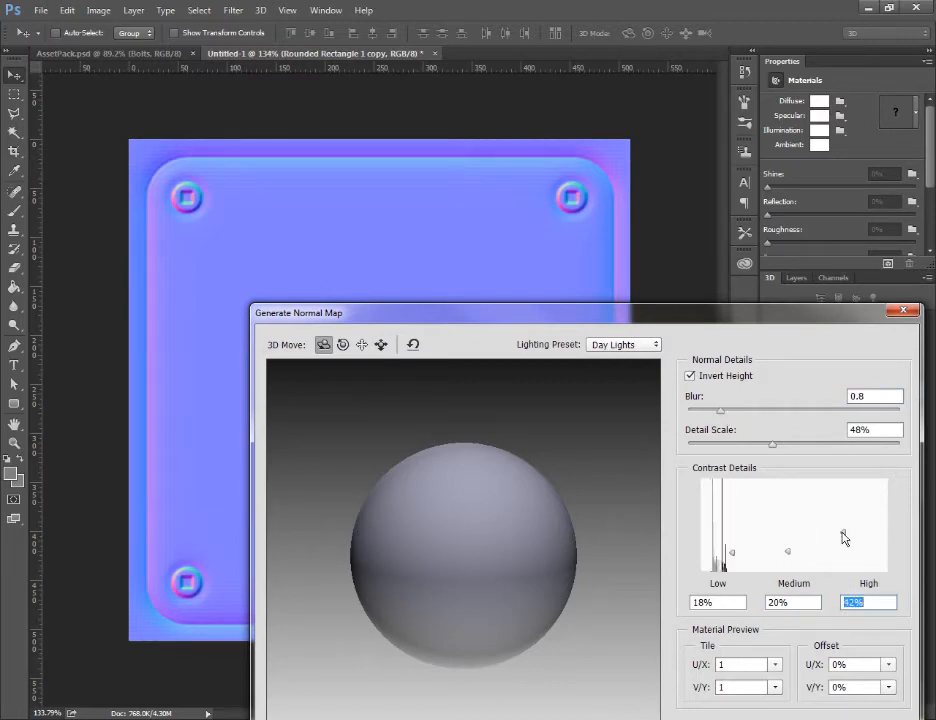
left_click_drag(498, 318, 574, 240)
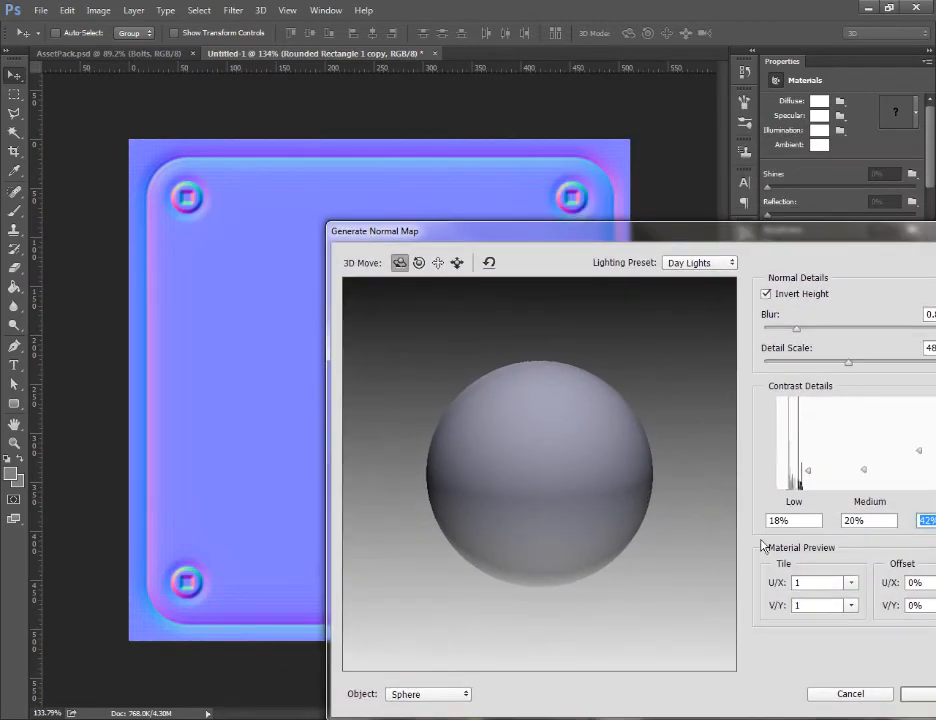
left_click_drag(810, 474, 788, 522)
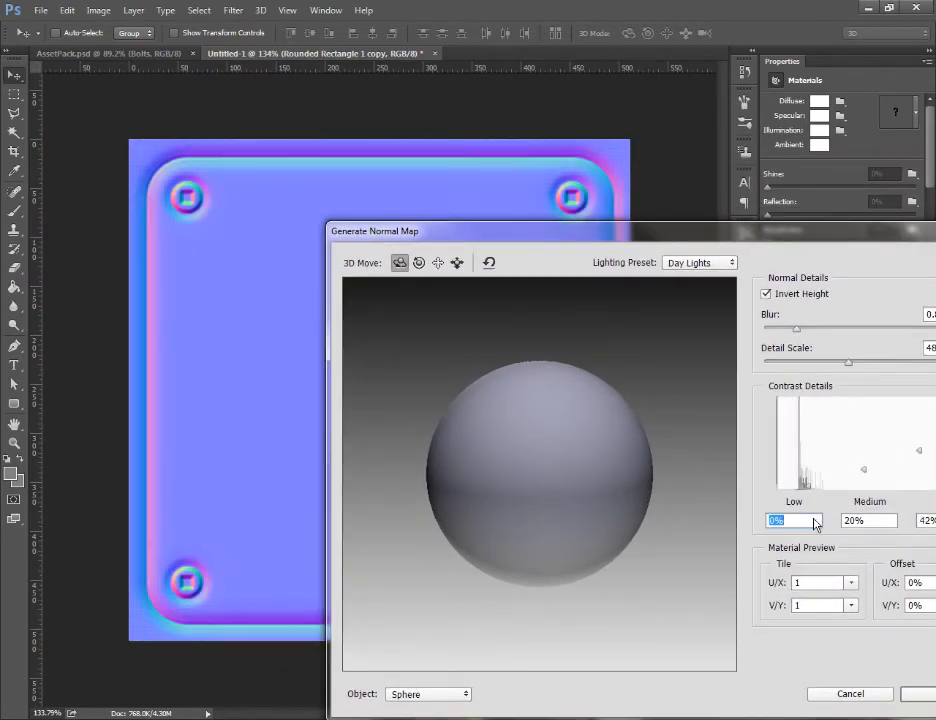
left_click_drag(473, 240, 349, 195)
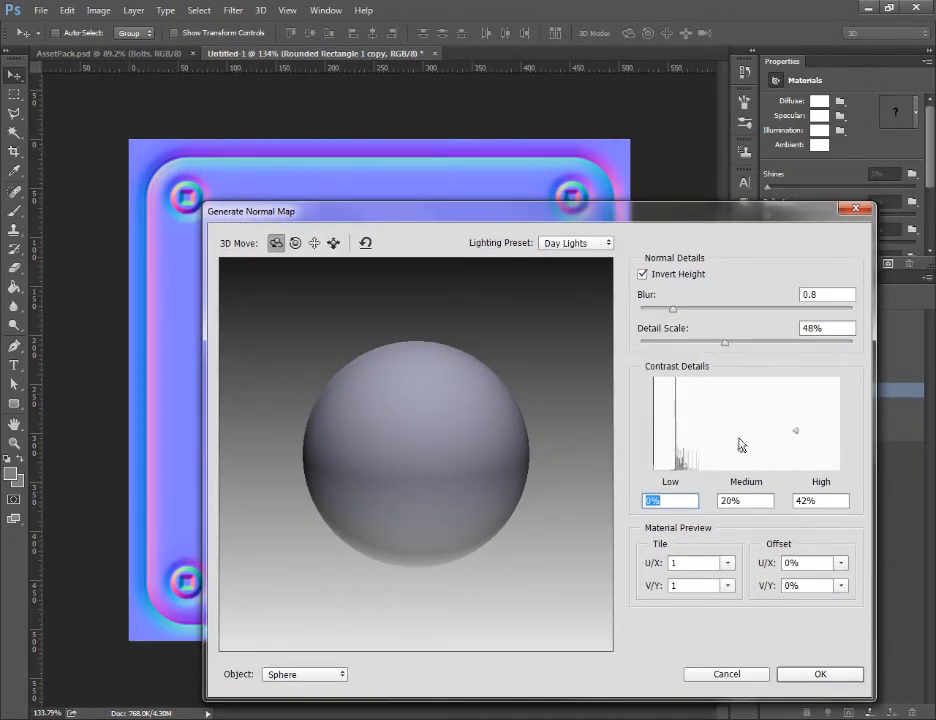
mouse_move(742, 449)
left_mouse_down()
mouse_move(743, 459)
mouse_move(740, 427)
left_mouse_up()
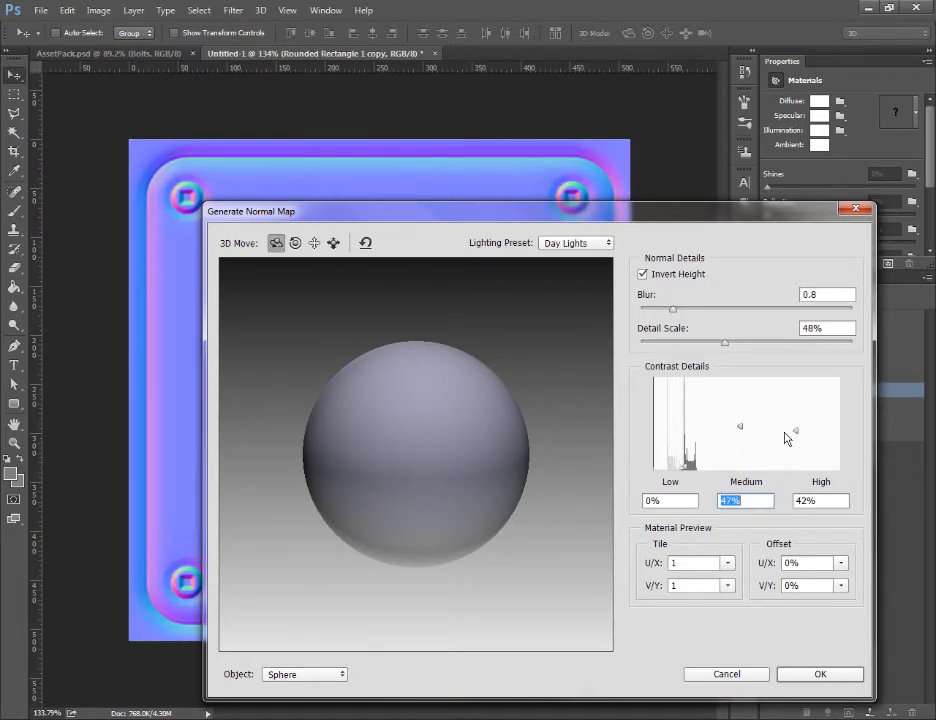
left_click_drag(796, 433, 800, 446)
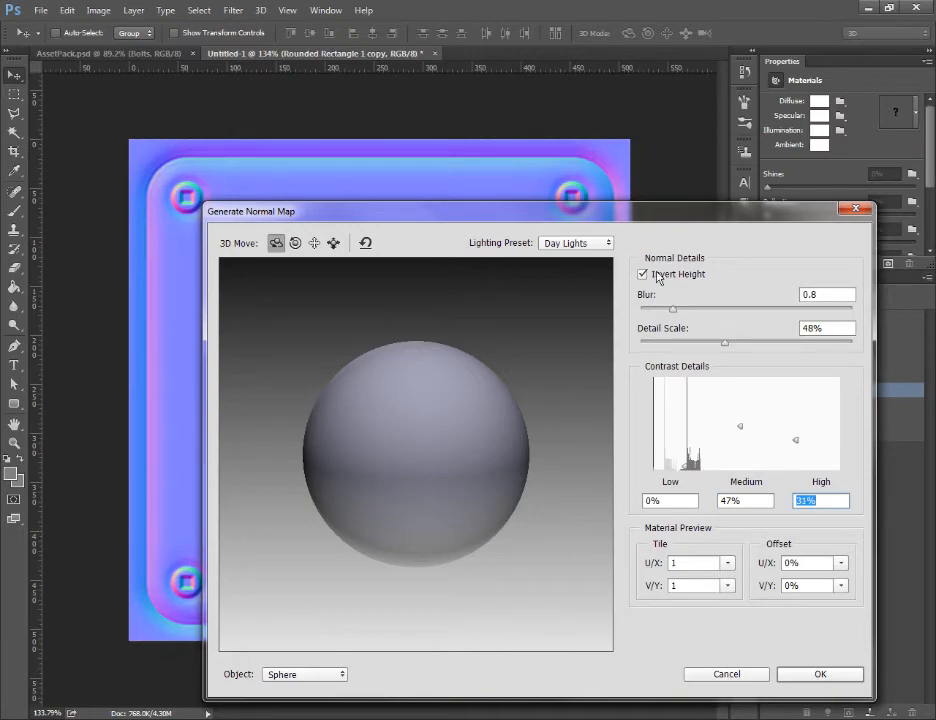
Inspect the whole normal map preview on the uncovered canvas and apply the Generate Normal Map filter.
left_click_drag(623, 218, 484, 702)
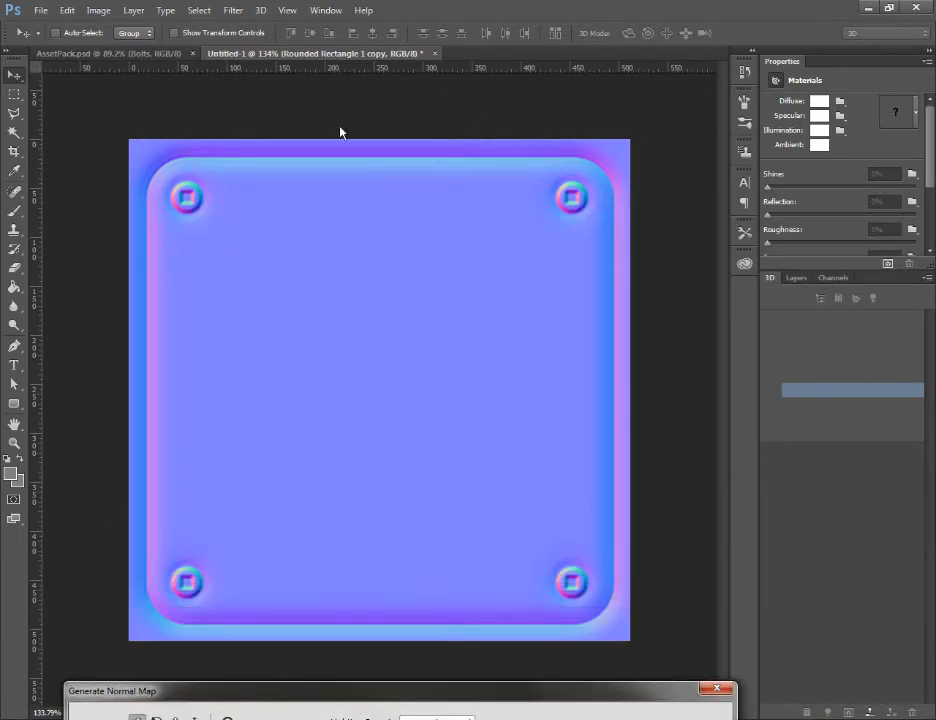
left_click_drag(256, 694, 334, 119)
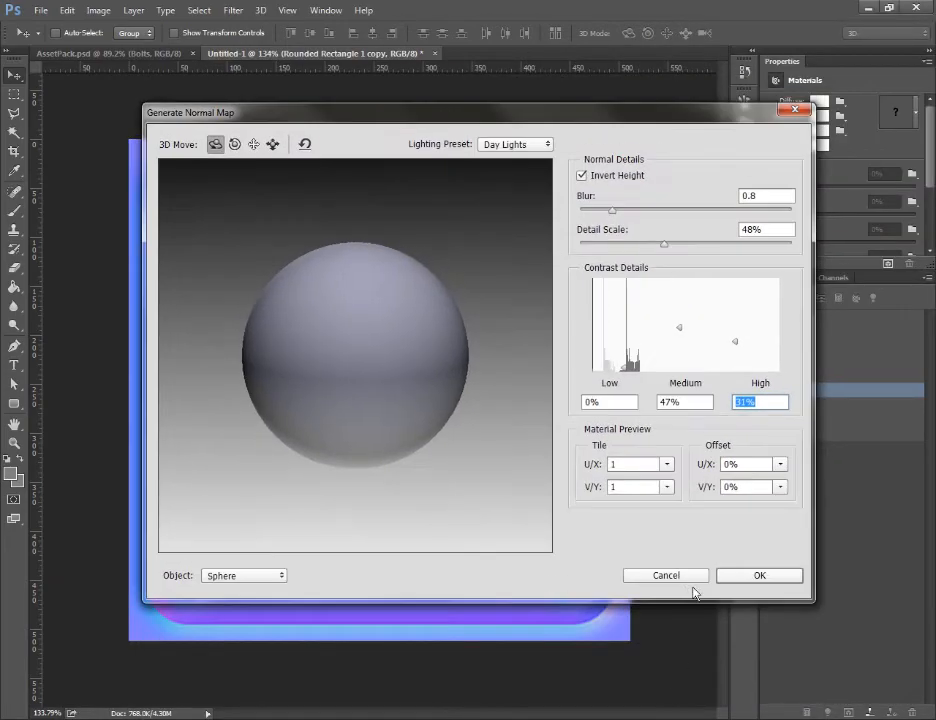
left_click(757, 576)
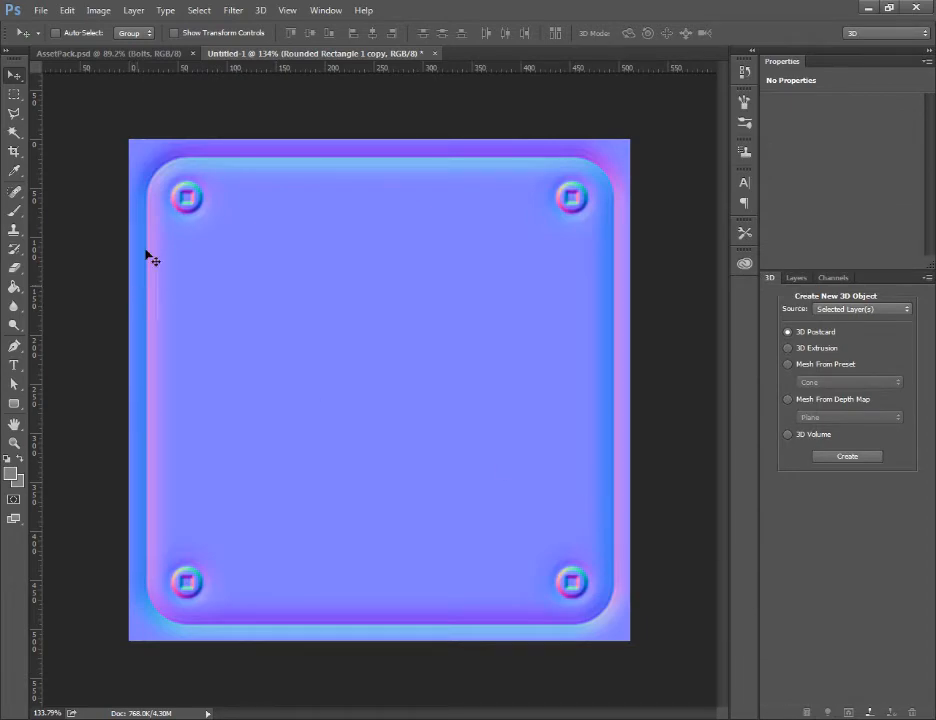
Collapse and hide the Normal group, and check which layers the Specular group contains.
left_click(796, 277)
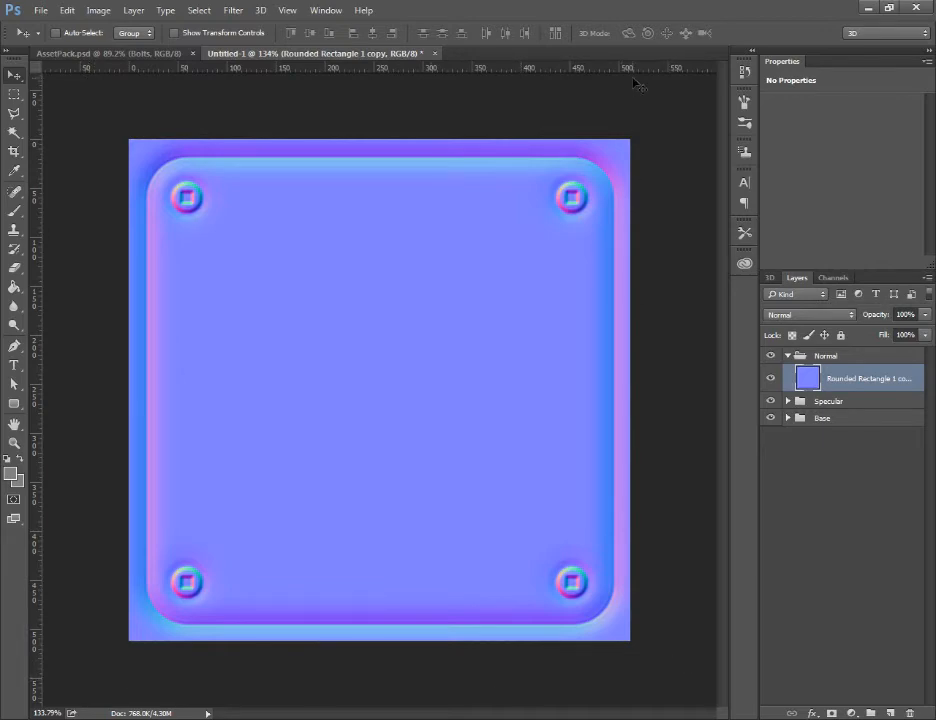
left_click(788, 356)
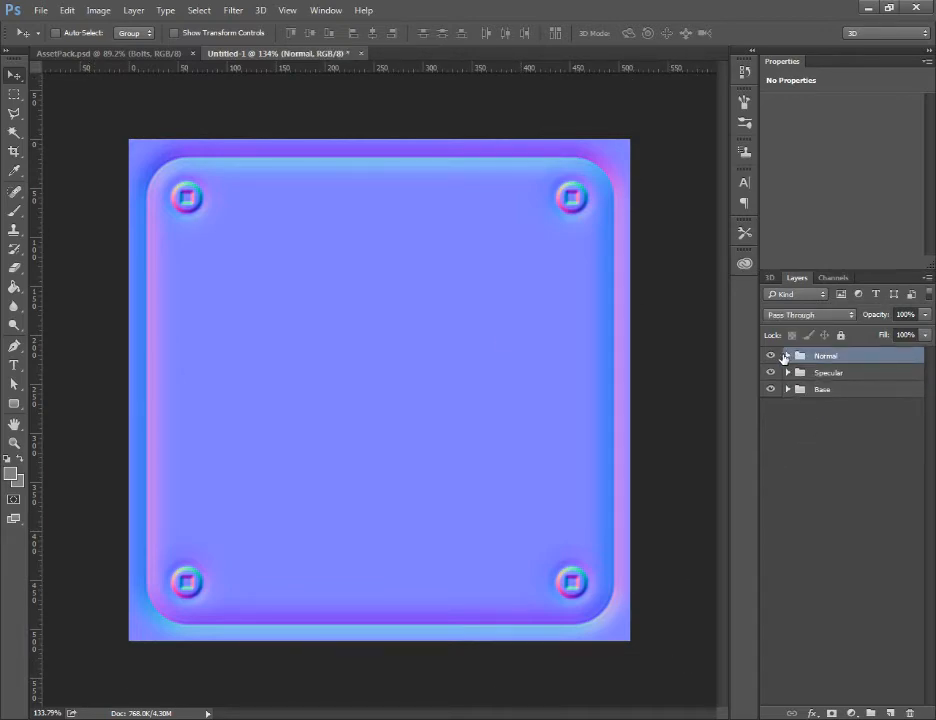
left_click(770, 355)
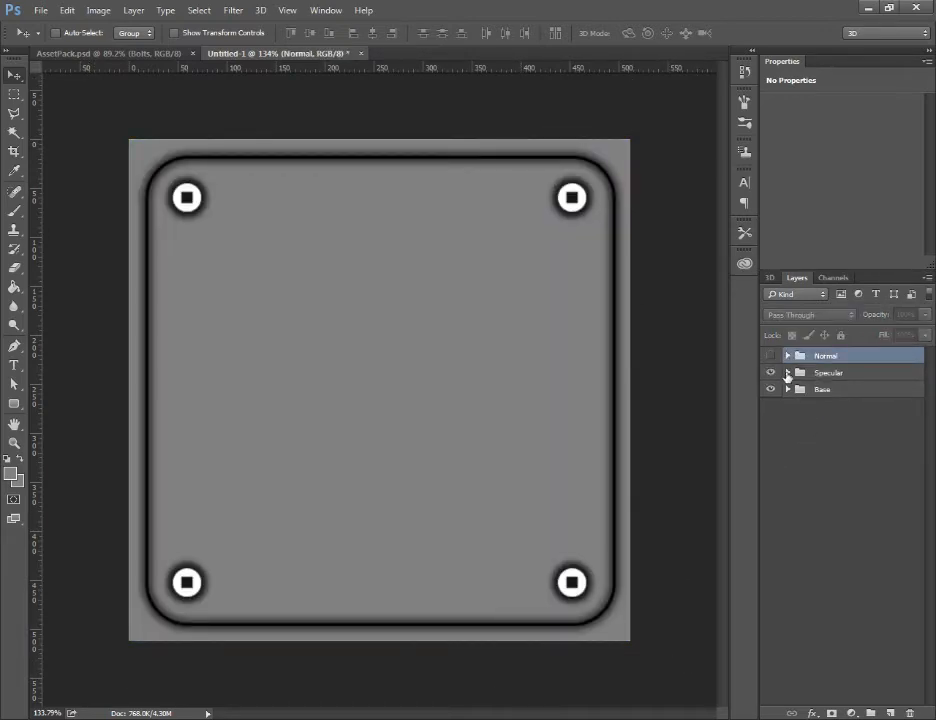
left_click(788, 374)
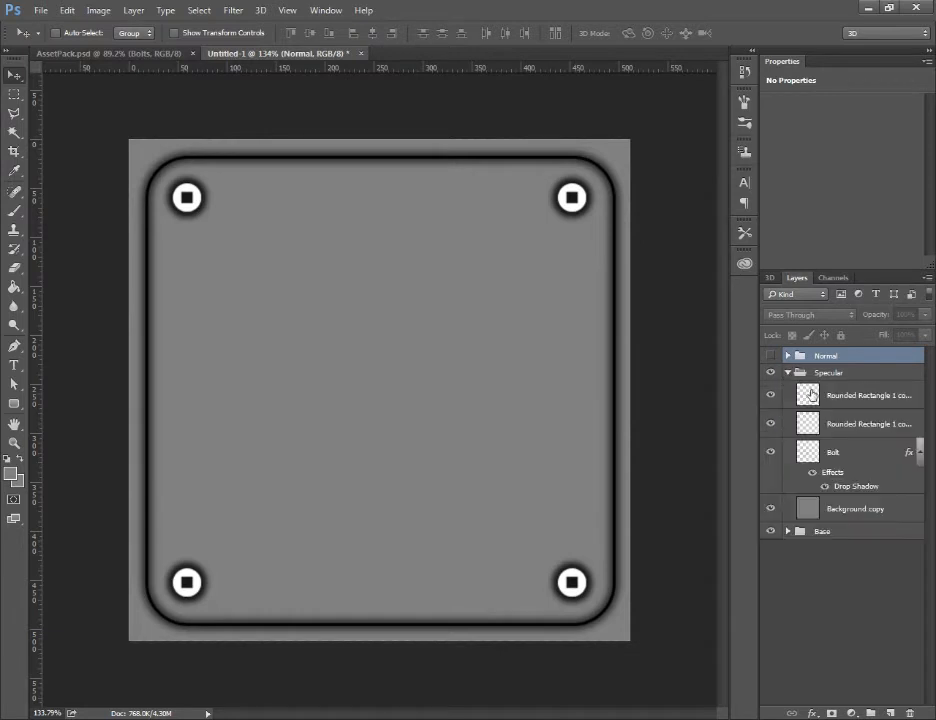
left_click(855, 395)
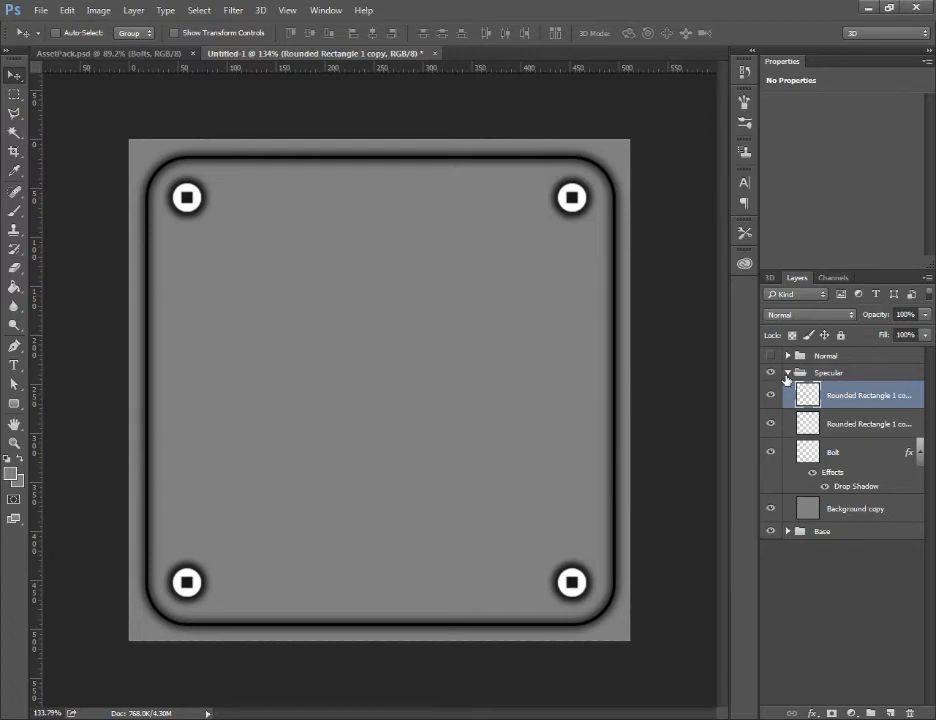
left_click(787, 373)
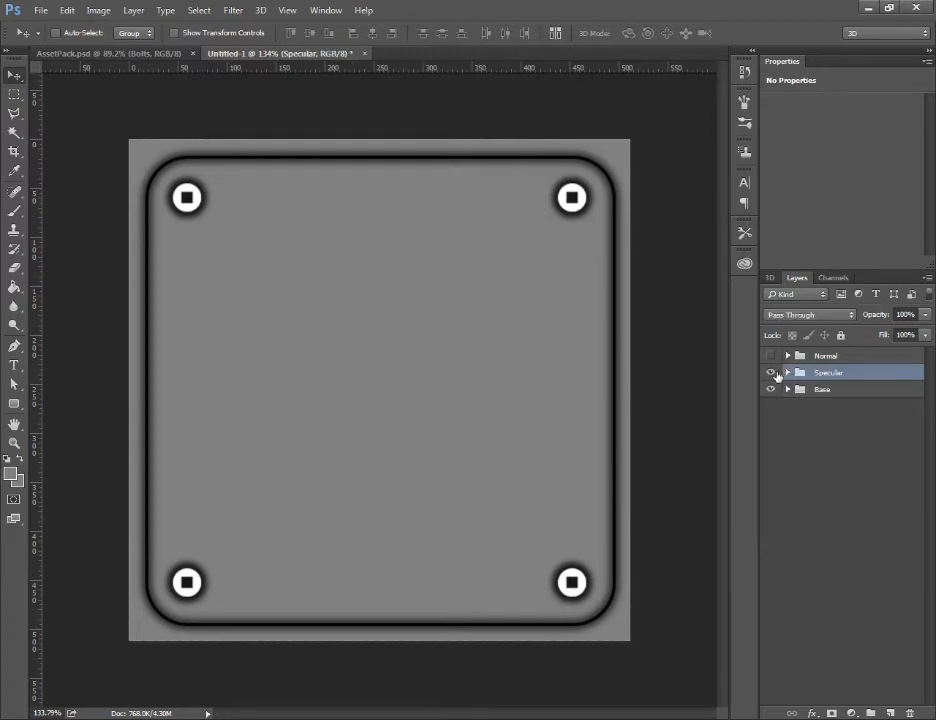
Compare the normal map with the specular image on the canvas, leaving the Normal group visible and selected.
left_click(771, 356)
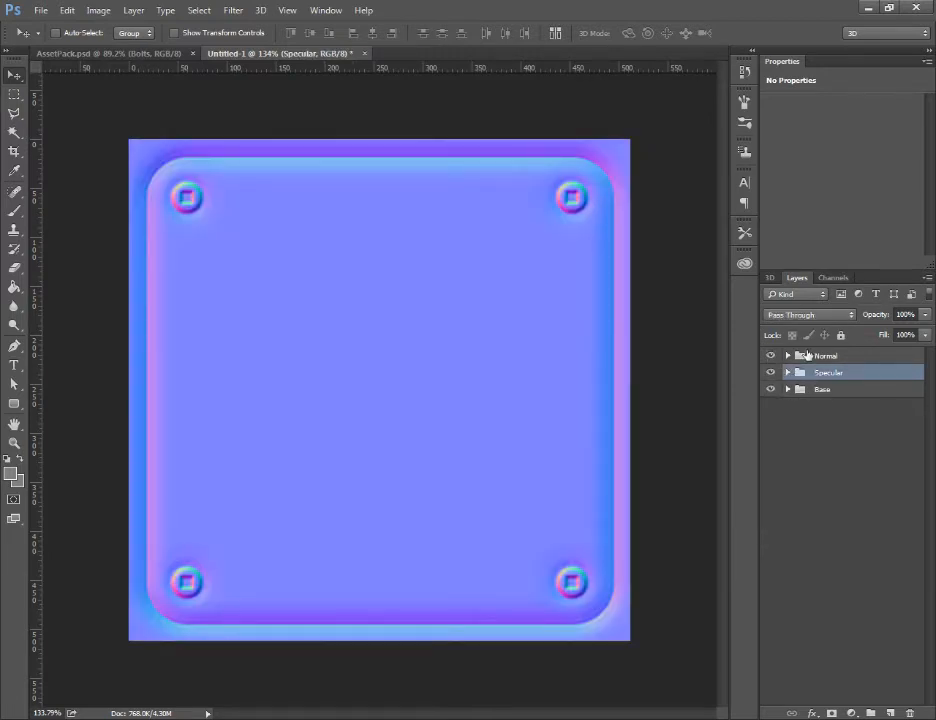
left_click(771, 356)
left_click(771, 356)
left_click(771, 356)
left_click(771, 356)
left_click(825, 357)
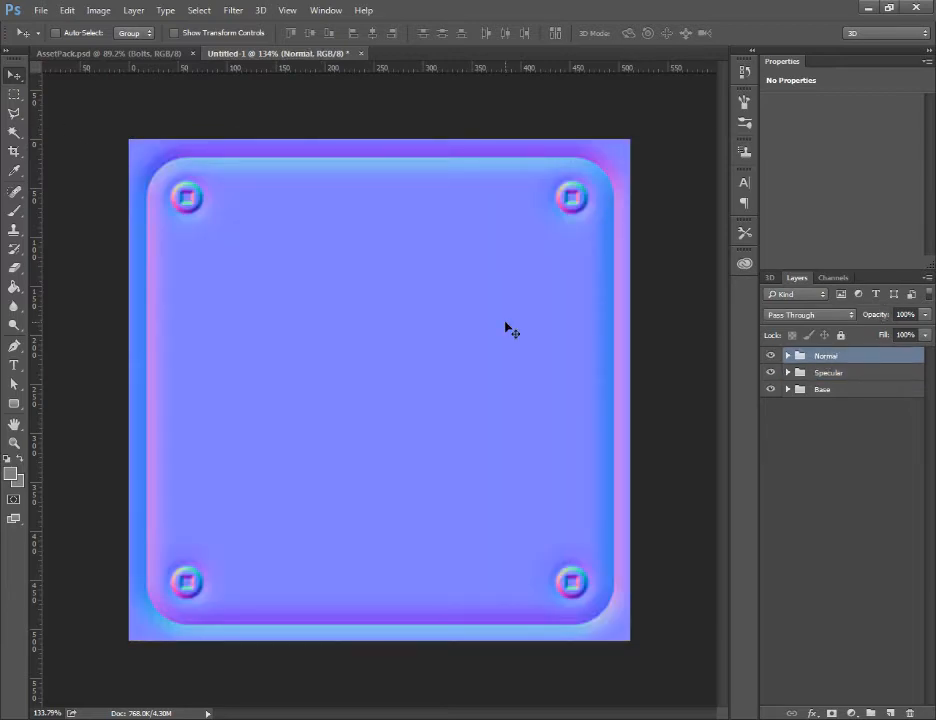
Save the visible normal map as a JPEG named Panel_N in the images folder.
left_click(40, 10)
left_click(98, 175)
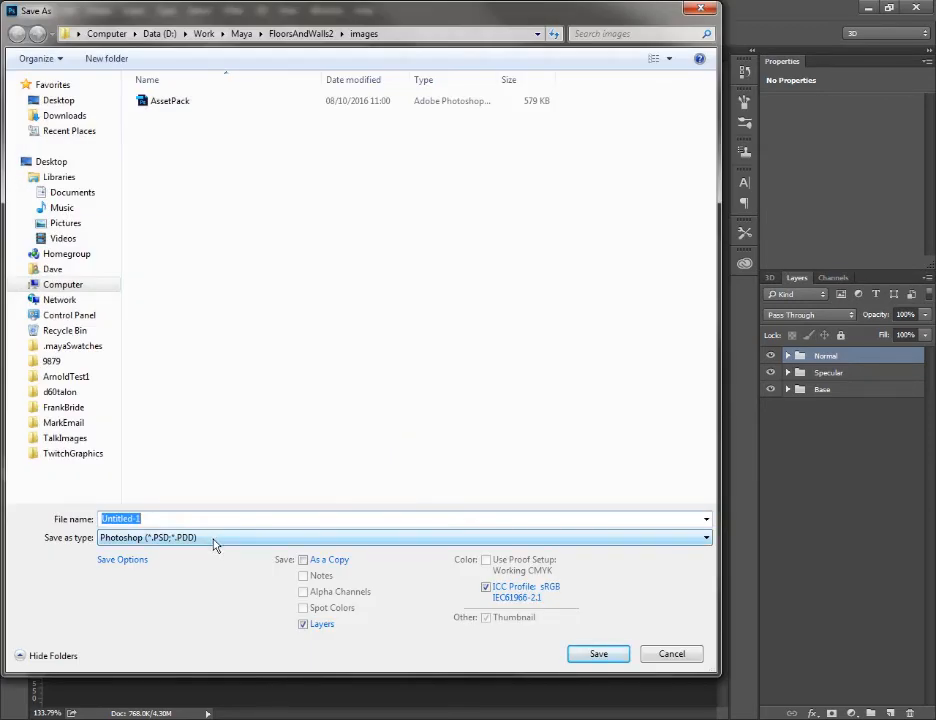
left_click(213, 543)
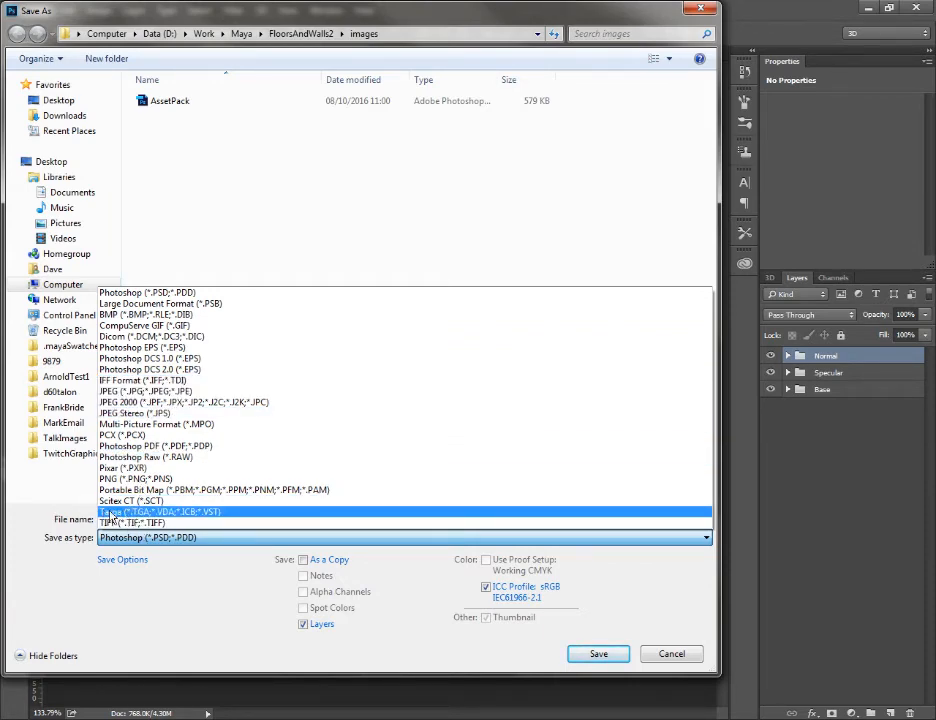
left_click(150, 391)
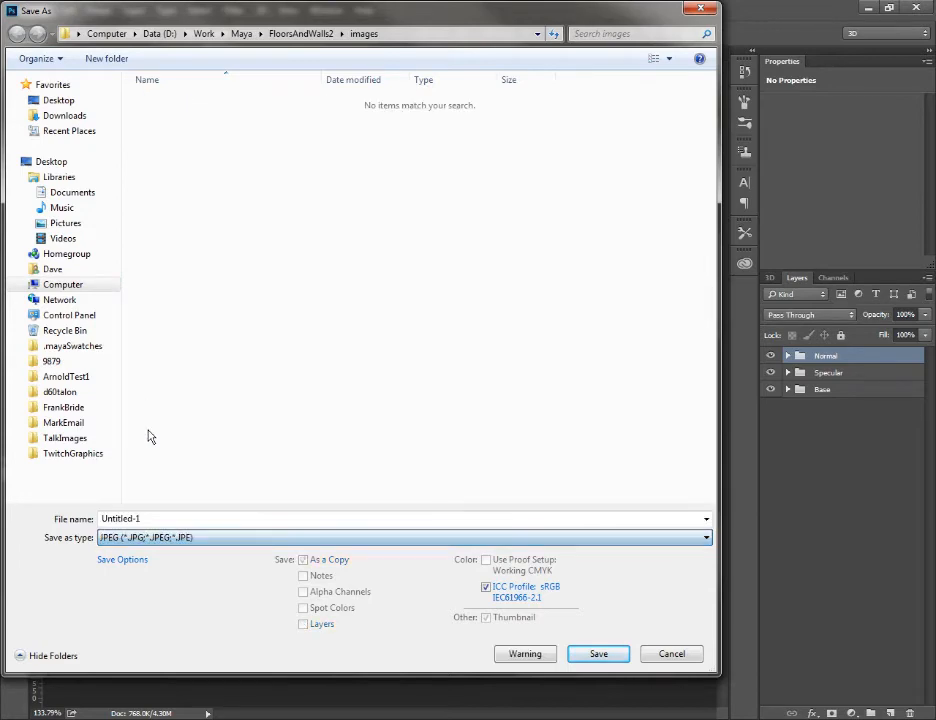
double_click(159, 519)
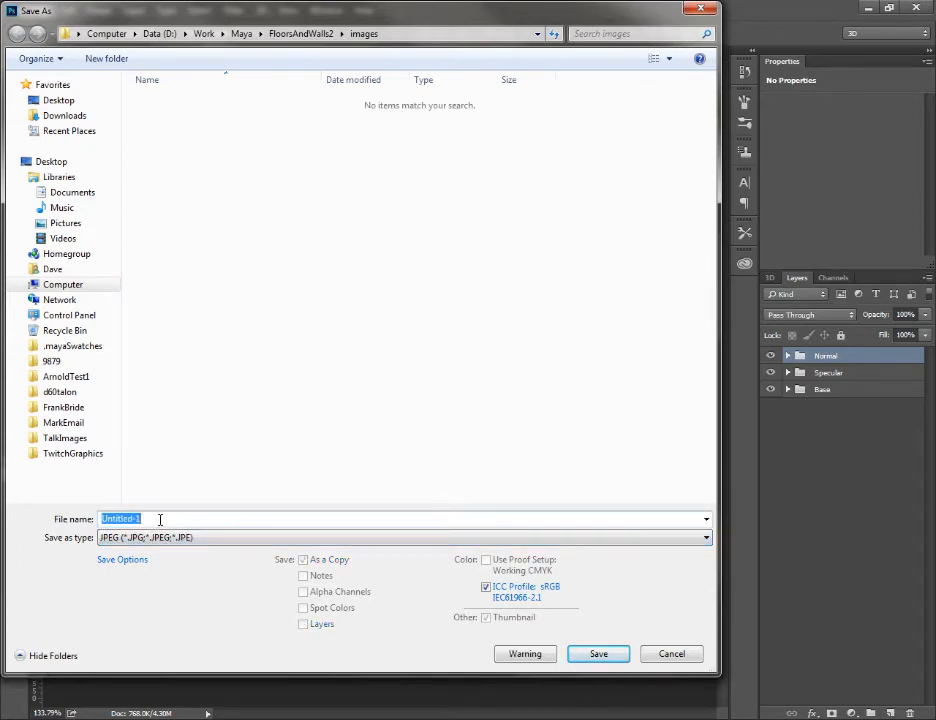
type("Panel_N")
left_click(598, 654)
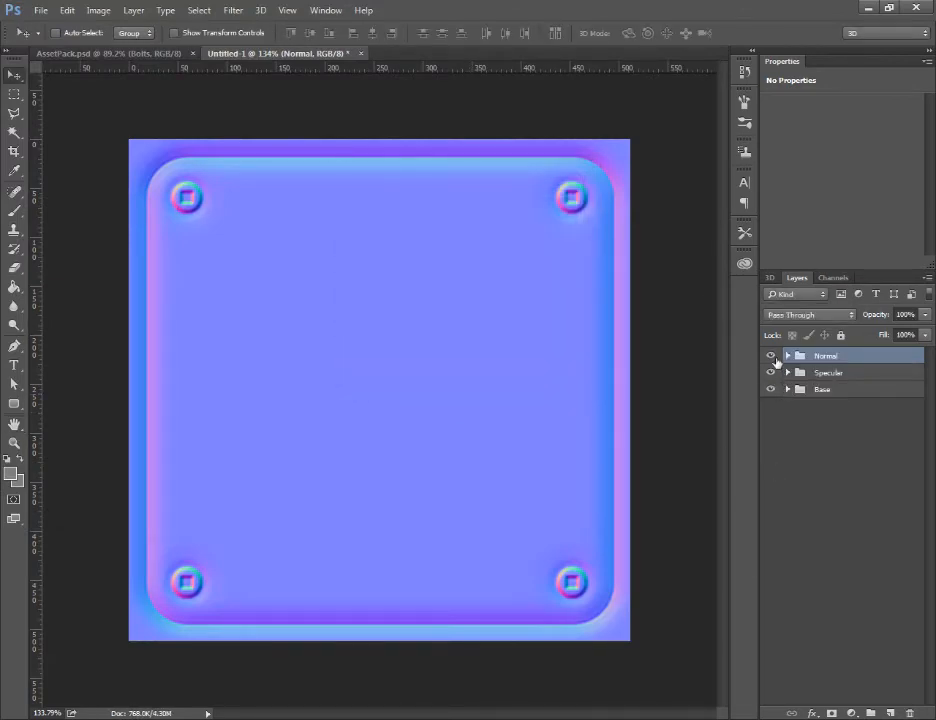
Hide the Normal group and save the specular image as a JPEG named Panel at quality 12 with Baseline Optimized format.
left_click(771, 356)
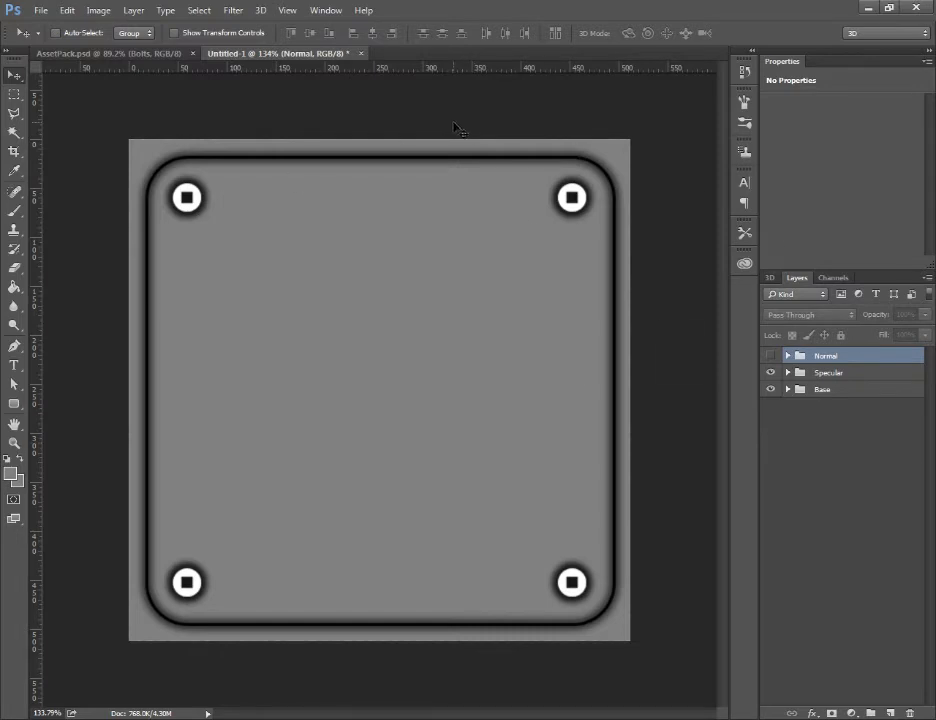
left_click(41, 10)
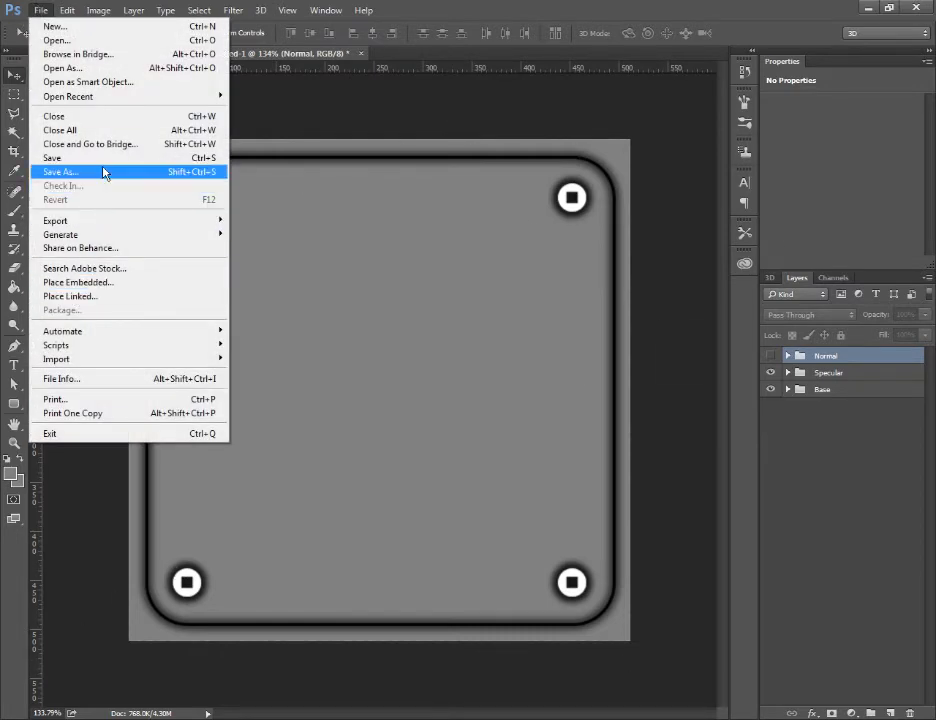
left_click(103, 172)
left_click(146, 538)
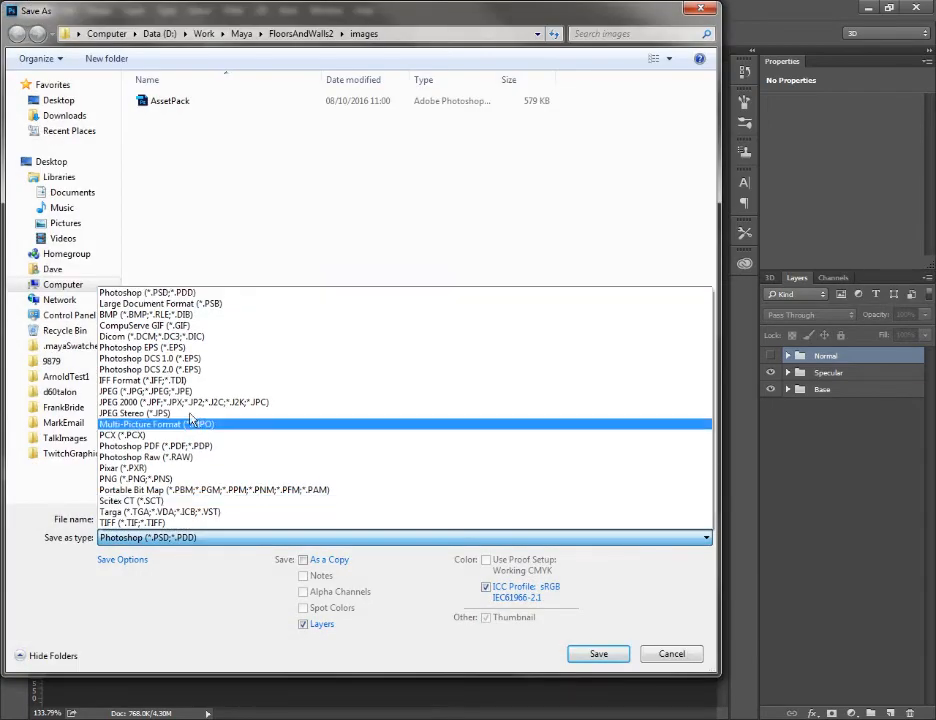
left_click(185, 391)
left_click(151, 517)
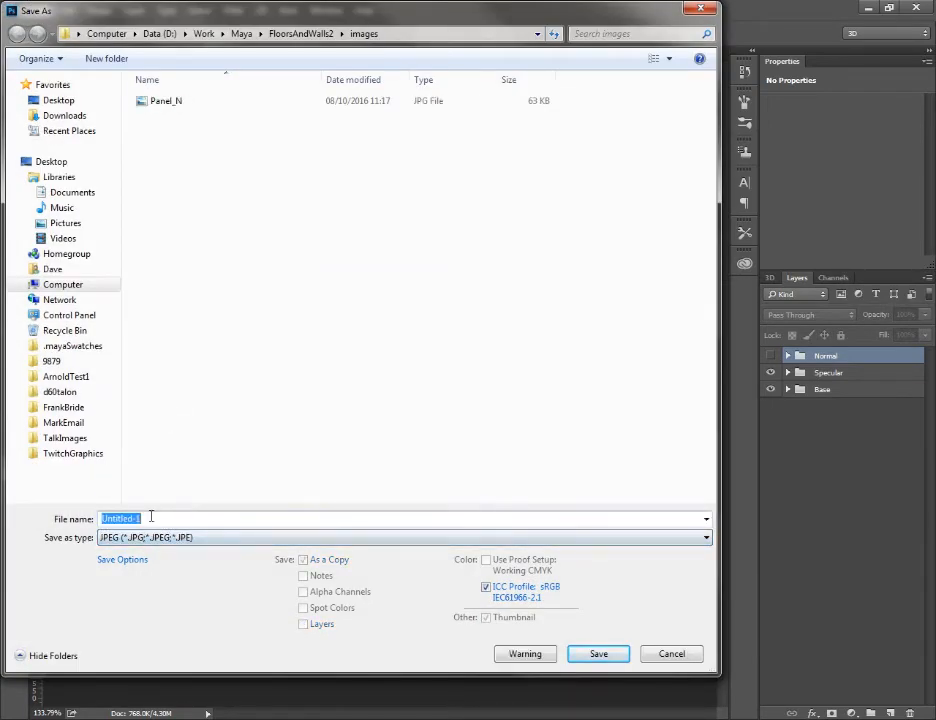
type("Panel")
key("Return")
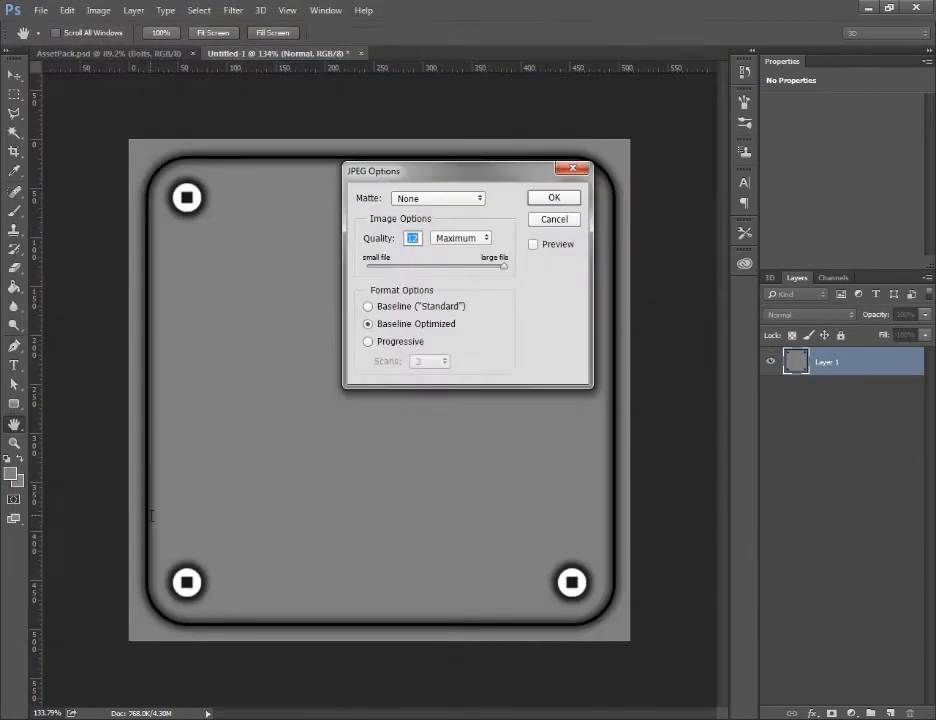
key("Return")
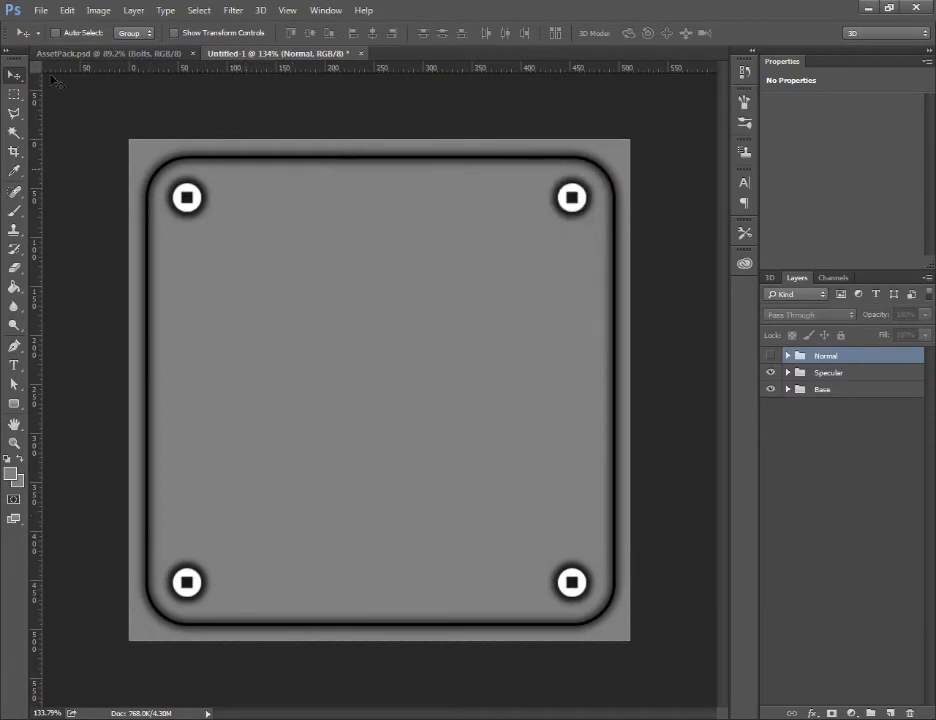
Save the specular image as a JPEG named Panel_S at quality 12 with Baseline Optimized format, without replacing Panel.jpg.
left_click(40, 10)
left_click(100, 174)
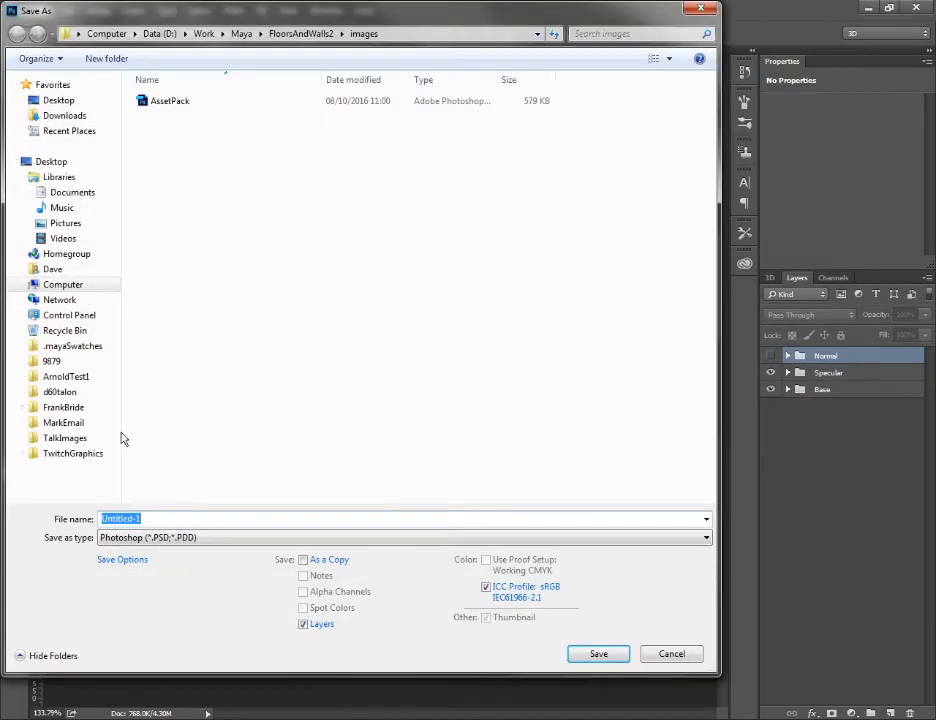
left_click(165, 537)
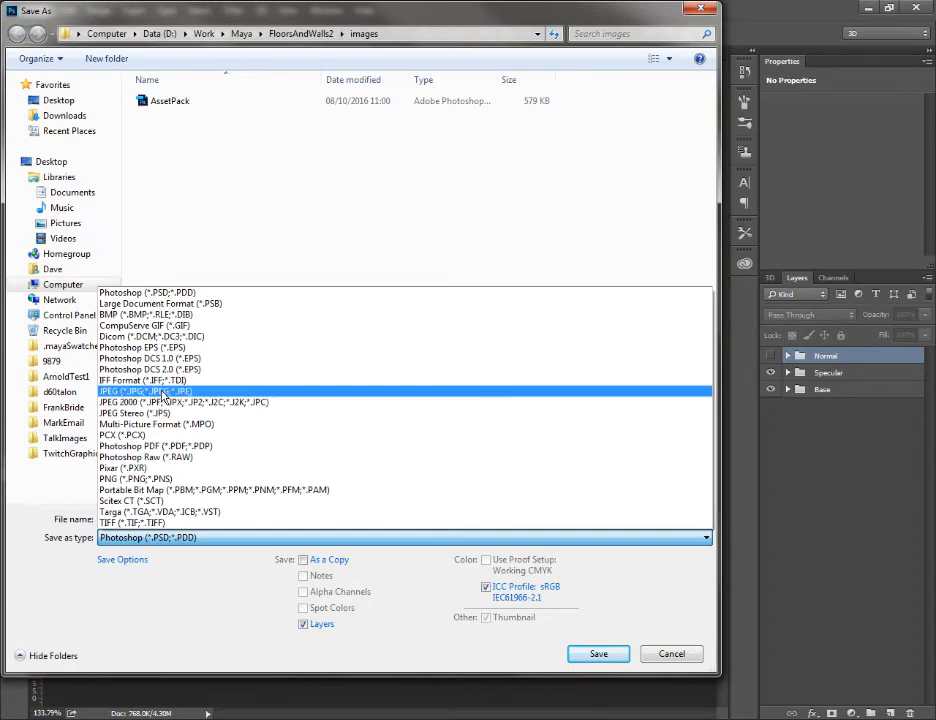
left_click(150, 391)
double_click(185, 519)
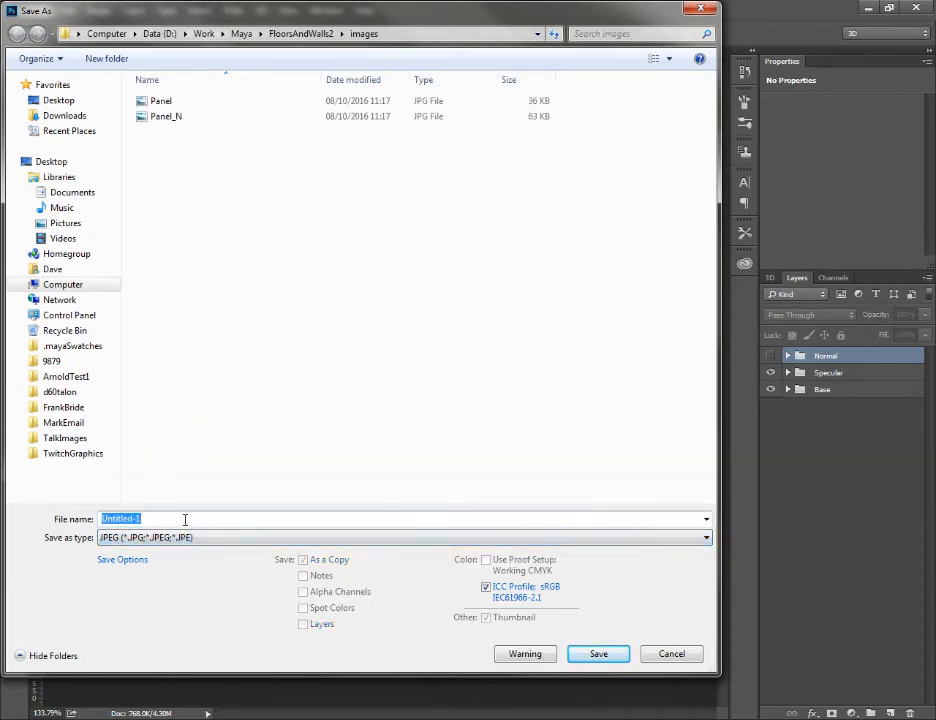
type("Panel")
key("Return")
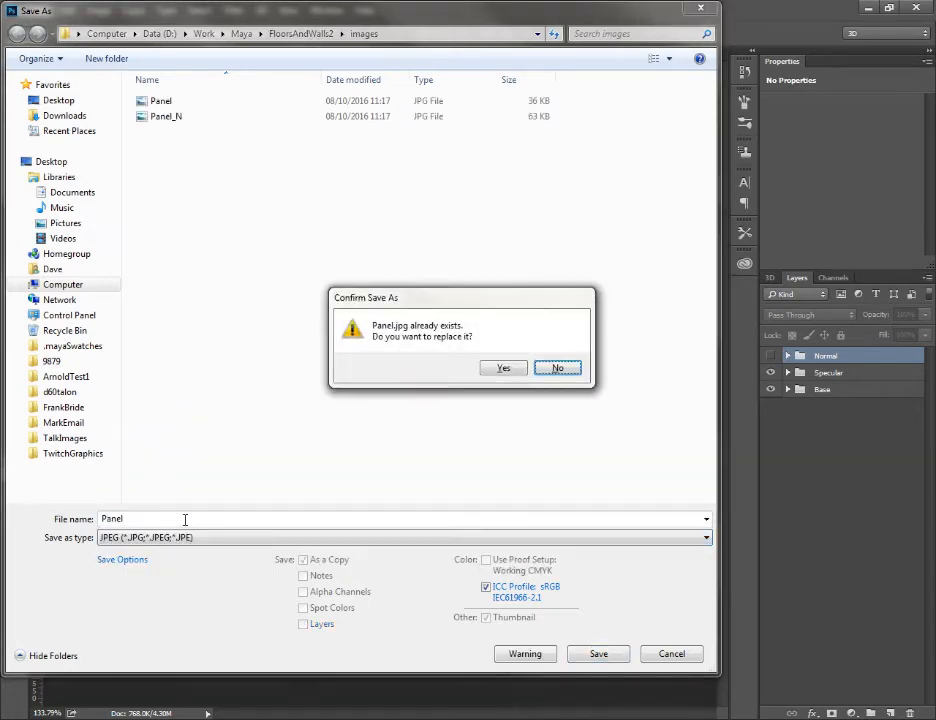
left_click(556, 367)
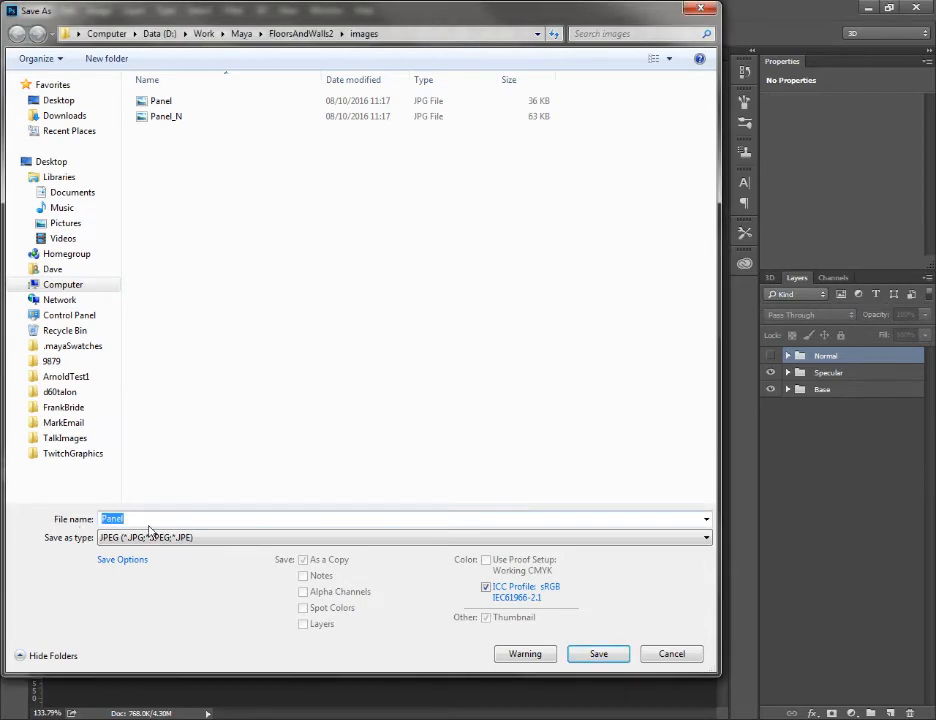
left_click(150, 519)
type("_")
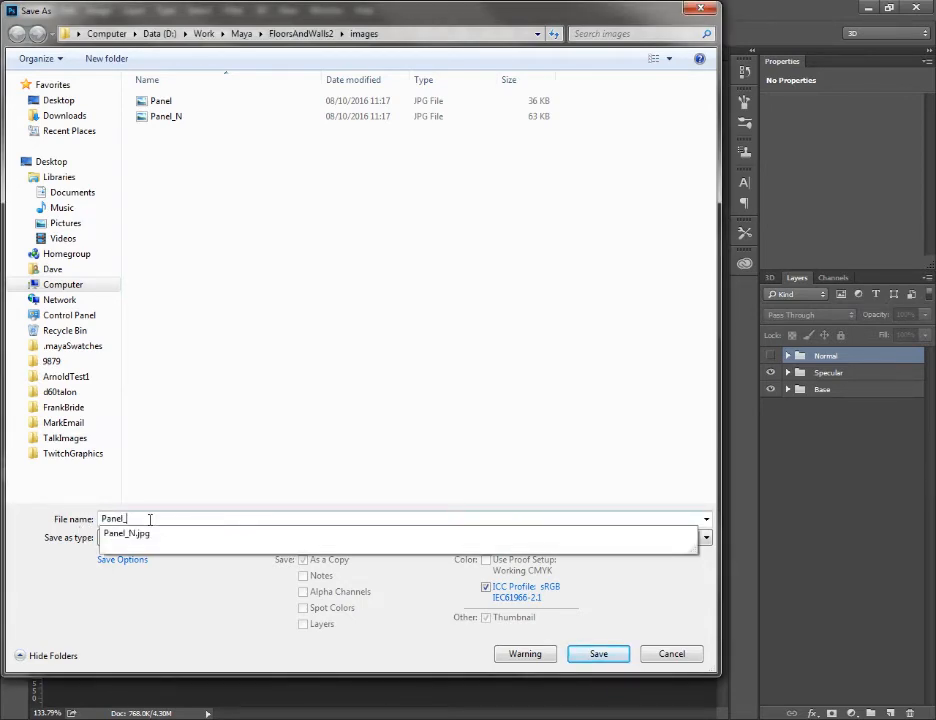
type("S")
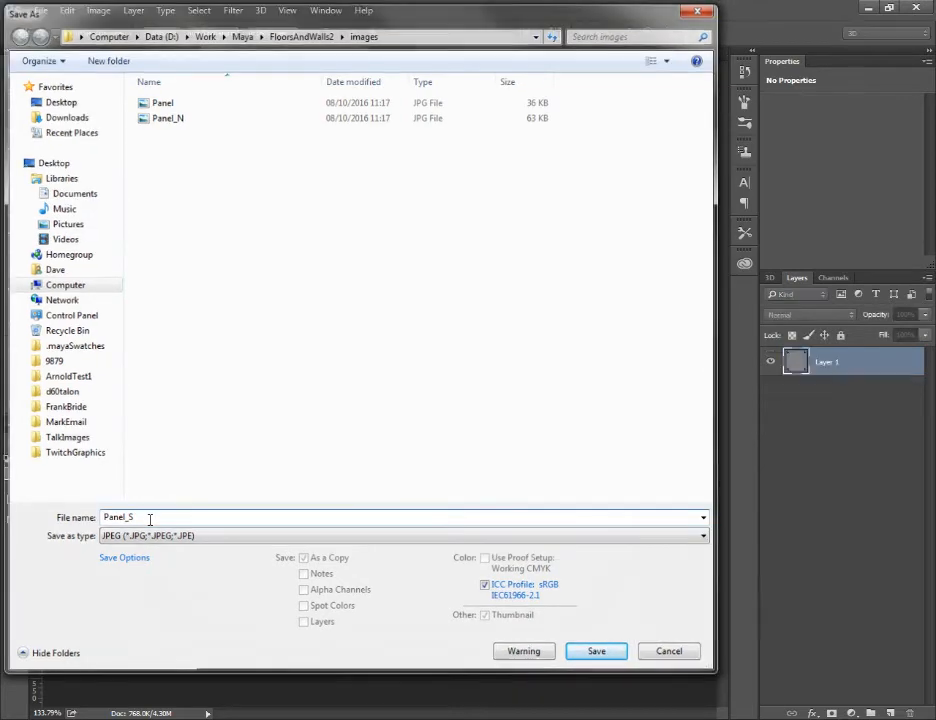
key("Return")
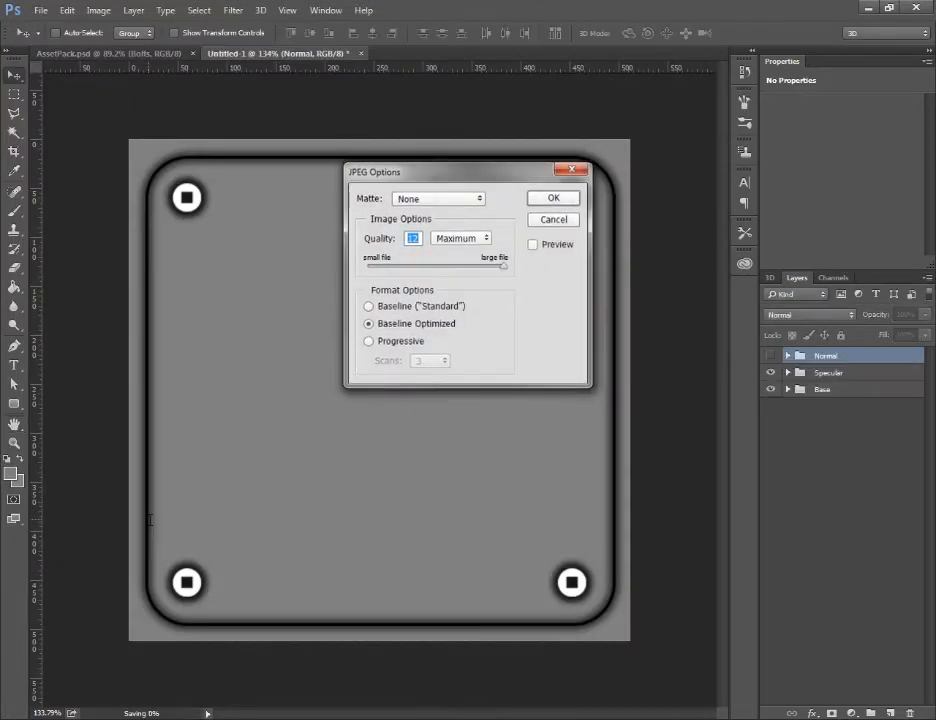
key("Return")
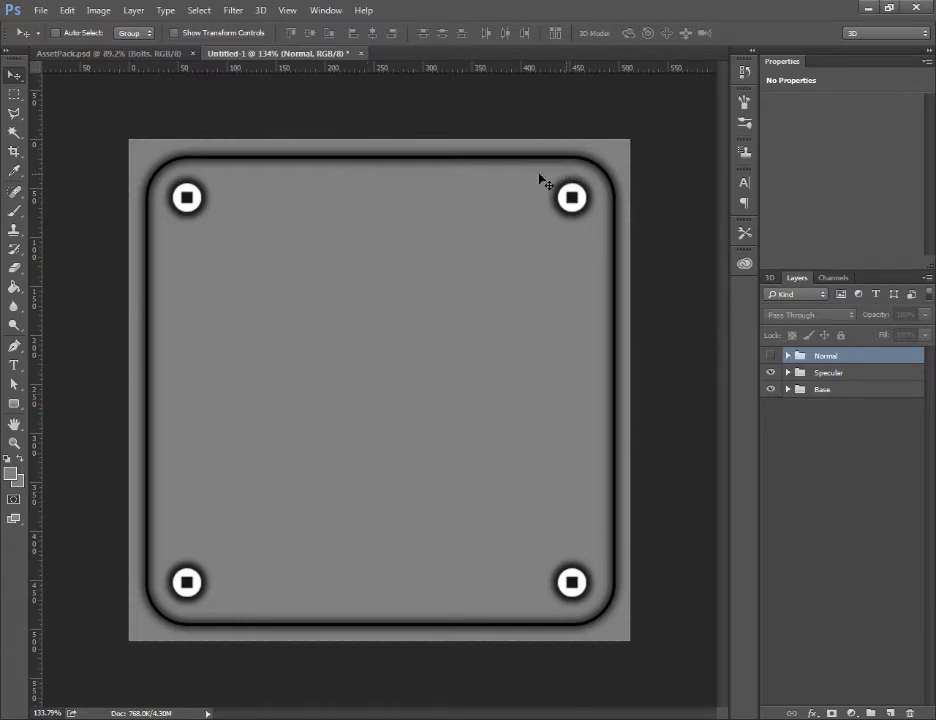
Compare the normal map with the specular image once more, leaving the Normal group hidden.
left_click(769, 357)
left_click(769, 357)
left_click(769, 357)
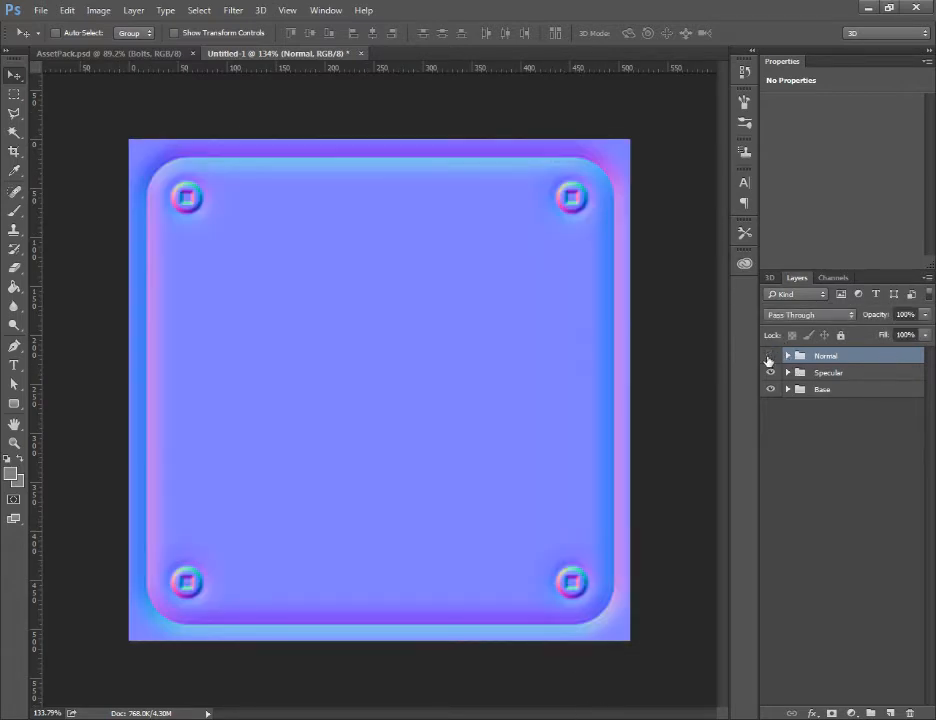
left_click(769, 357)
Switch to Maya, hide the viewport grid and select the plane.
mouse_move(251, 706)
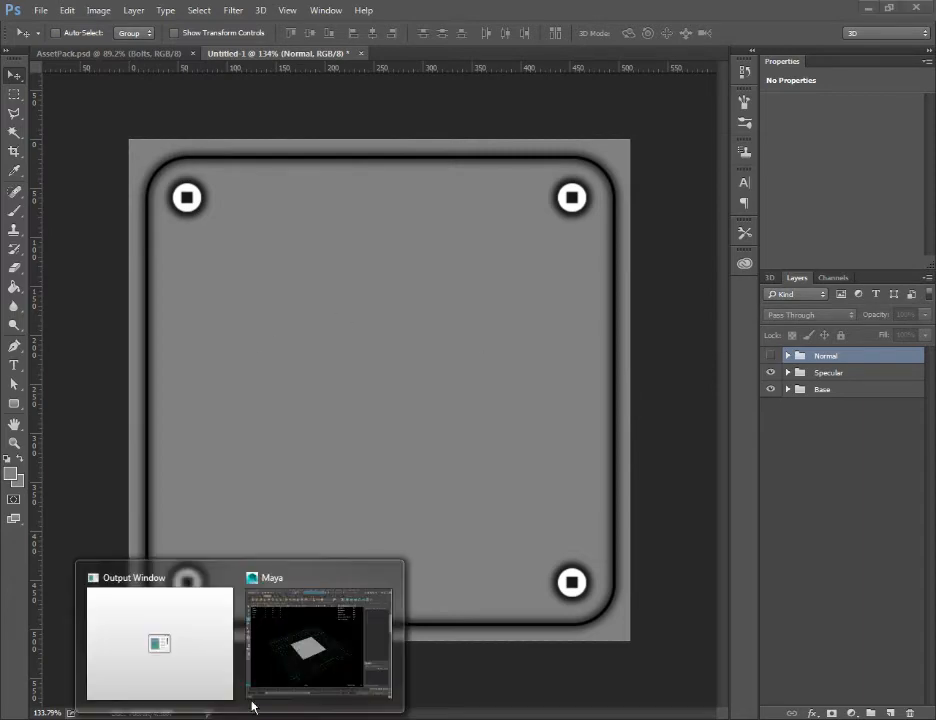
left_click(320, 640)
scroll(338, 383, "up", 5)
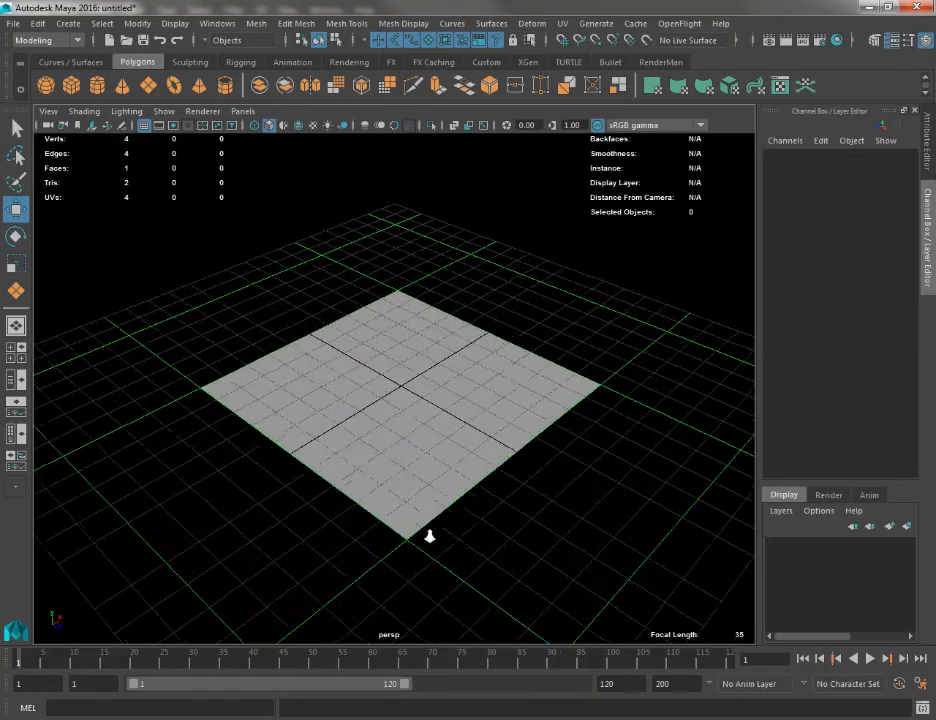
left_click_drag(428, 537, 402, 519)
left_click(143, 126)
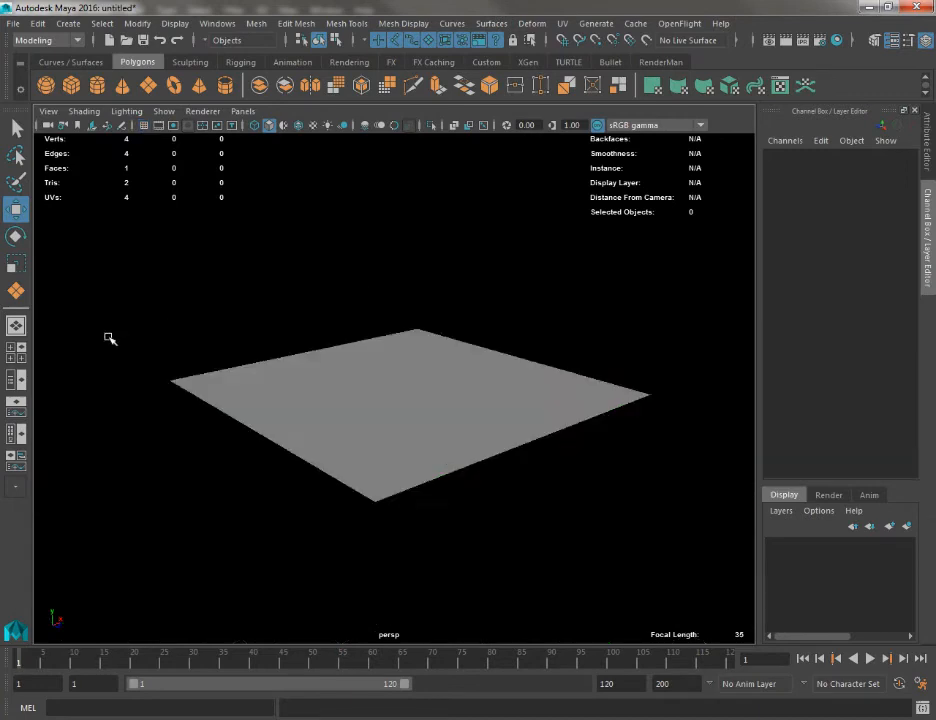
left_click_drag(109, 338, 286, 370)
left_click(286, 372)
left_click_drag(181, 403, 203, 401, "alt")
left_click_drag(150, 297, 183, 321)
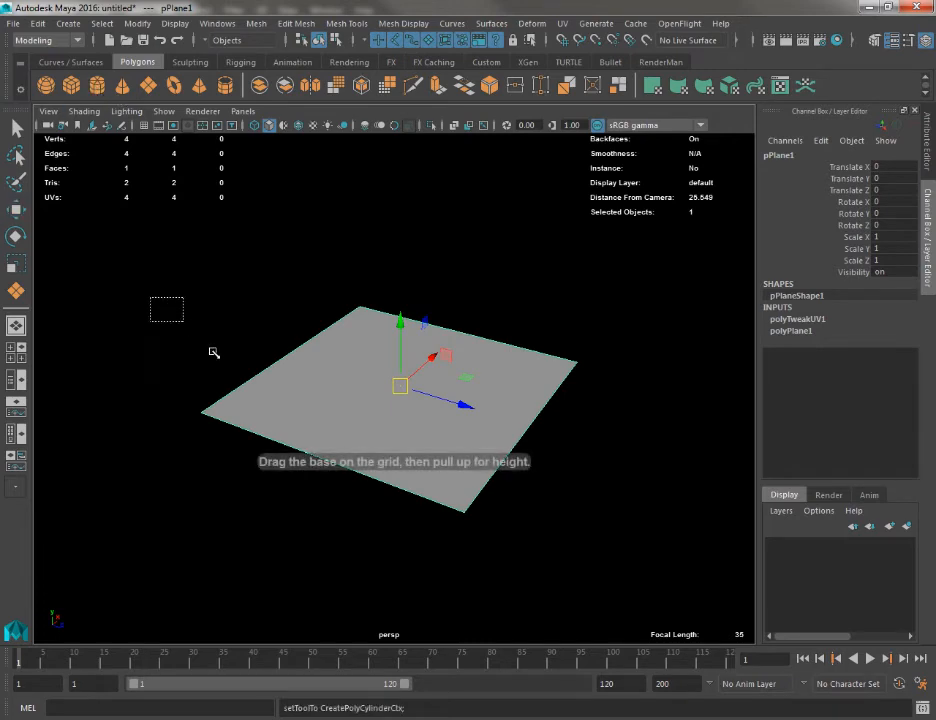
left_click_drag(182, 261, 182, 273, "alt")
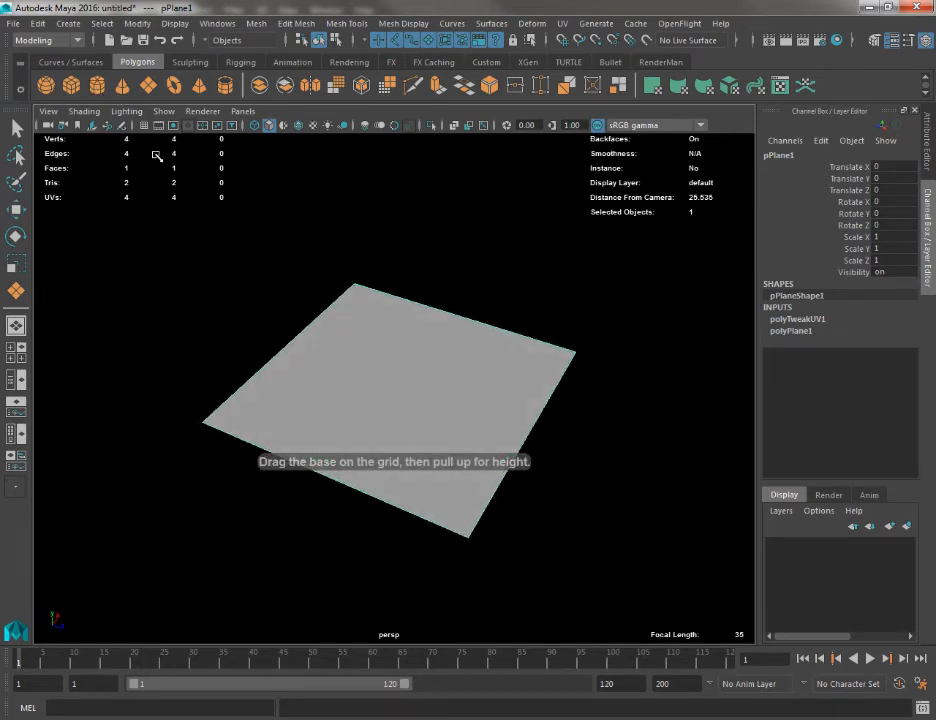
Show the grid again and create a polygon cylinder beside the plane, radius about 3.04 and height about 4.3.
left_click(144, 125)
key("g")
left_click(146, 129)
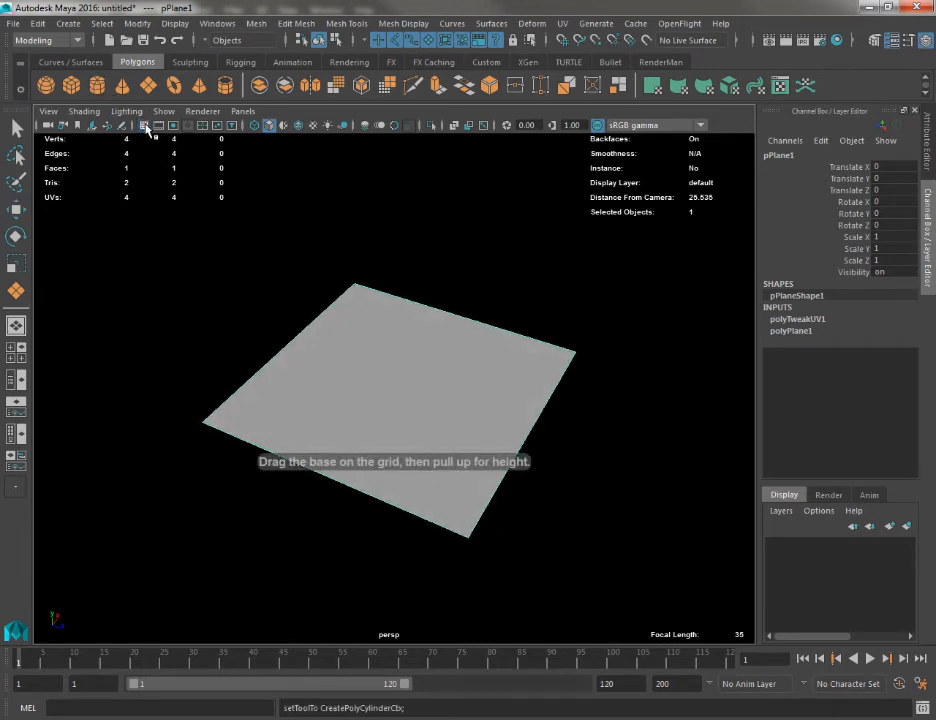
left_click(145, 127)
scroll(279, 394, "down", 4)
scroll(250, 356, "up", 3)
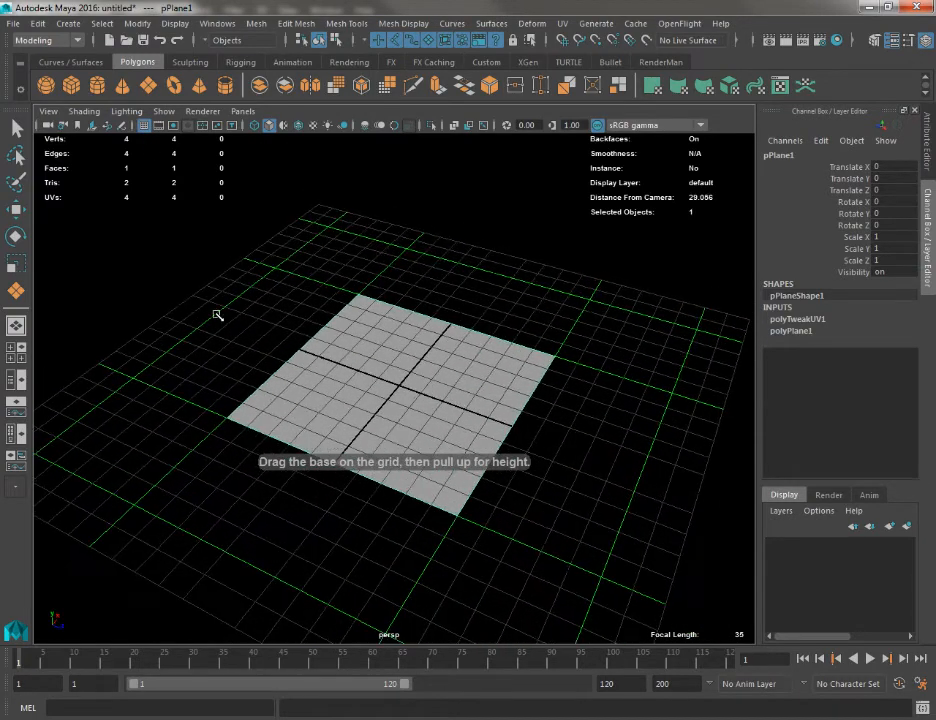
left_click(98, 89)
left_click_drag(239, 343, 259, 373)
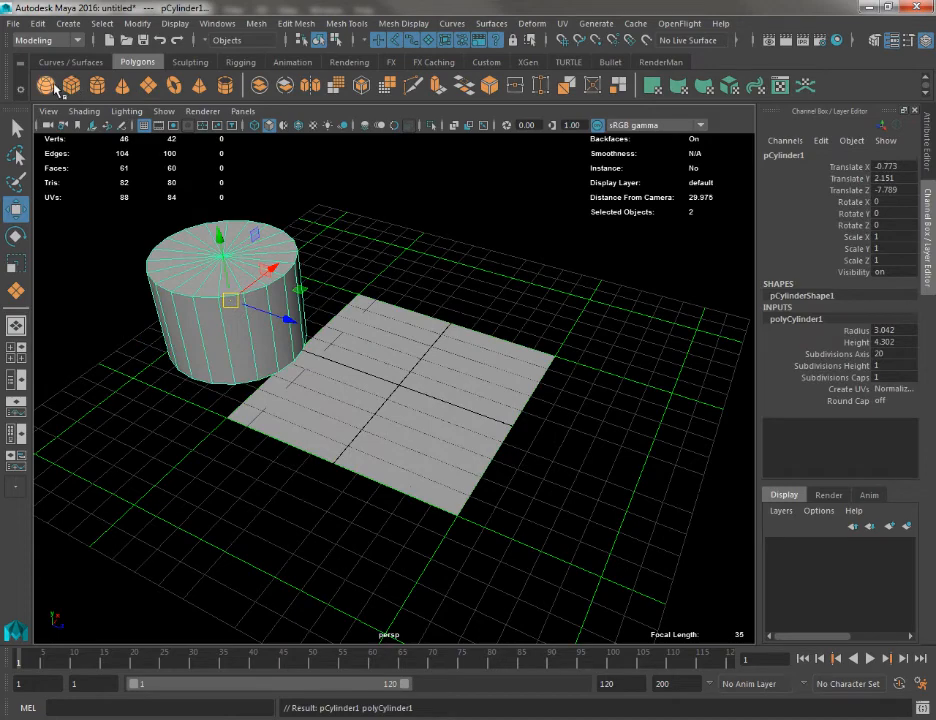
Create a polygon sphere behind the plane and a polygon cube on the side opposite the cylinder.
left_click(51, 85)
left_click_drag(535, 285, 572, 340)
left_click(97, 86)
left_click_drag(664, 426, 697, 481)
right_click(371, 328)
left_click(416, 294)
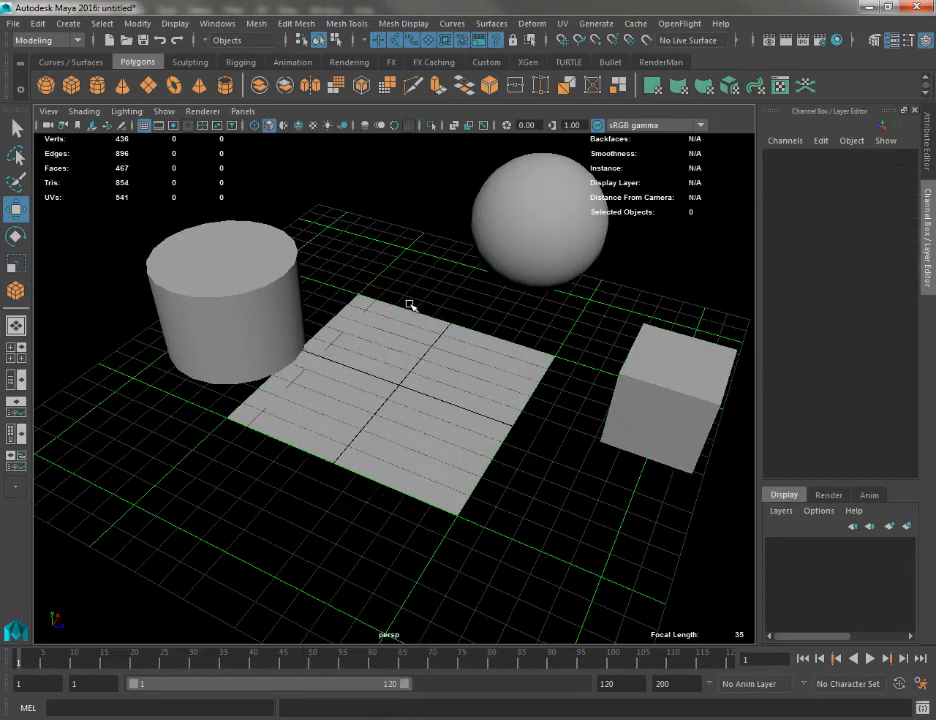
Select the plane, cylinder, sphere and cube together, assign them a new Blinn material, and deselect them.
left_click_drag(409, 303, 430, 300)
left_click_drag(148, 253, 676, 441)
right_click(421, 189)
mouse_move(445, 557)
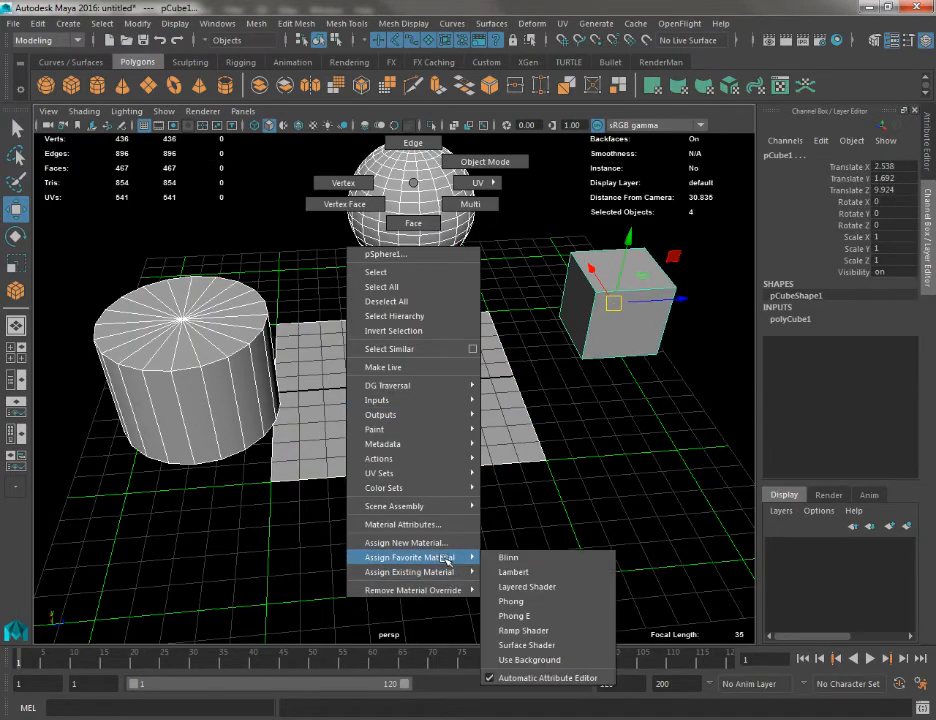
left_click(508, 556)
left_click(479, 541)
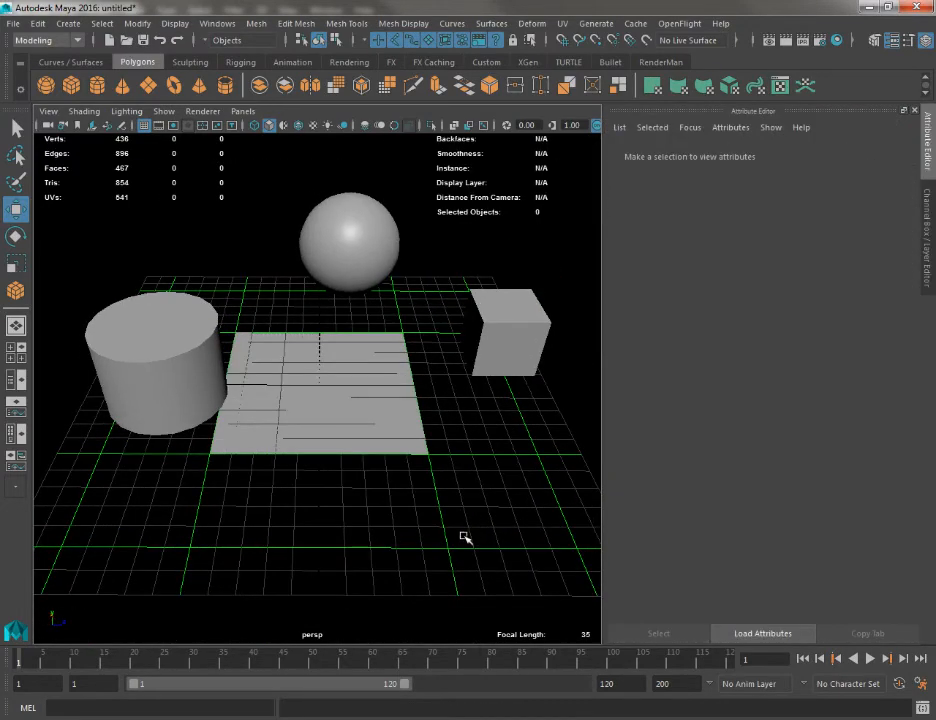
Look at the objects in the side and four-view layouts, close the Attribute Editor, and return to the full perspective view.
key("space")
key("space")
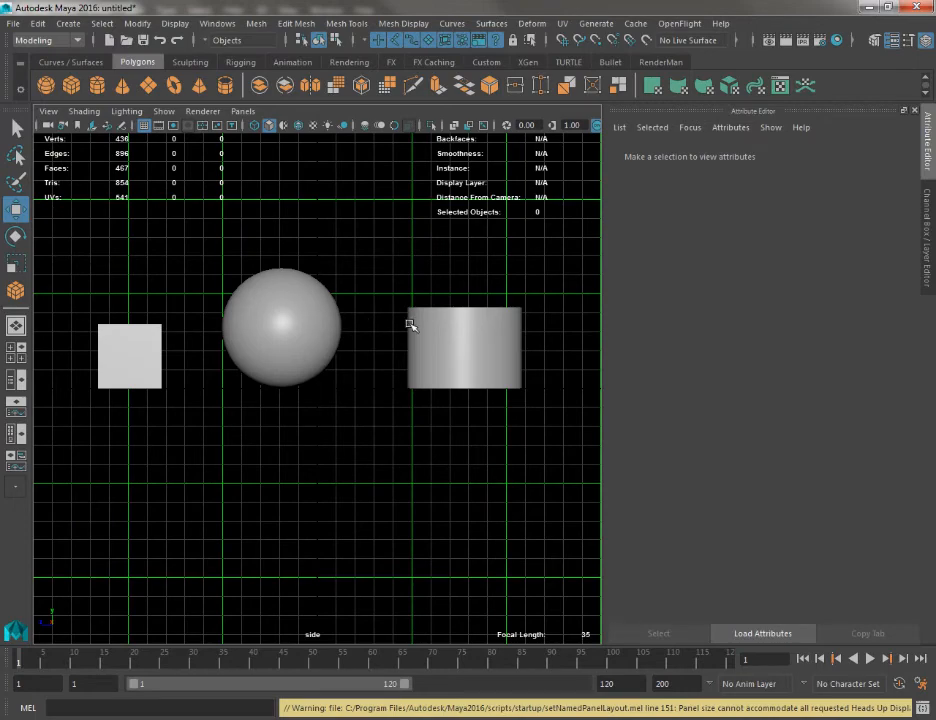
key("space")
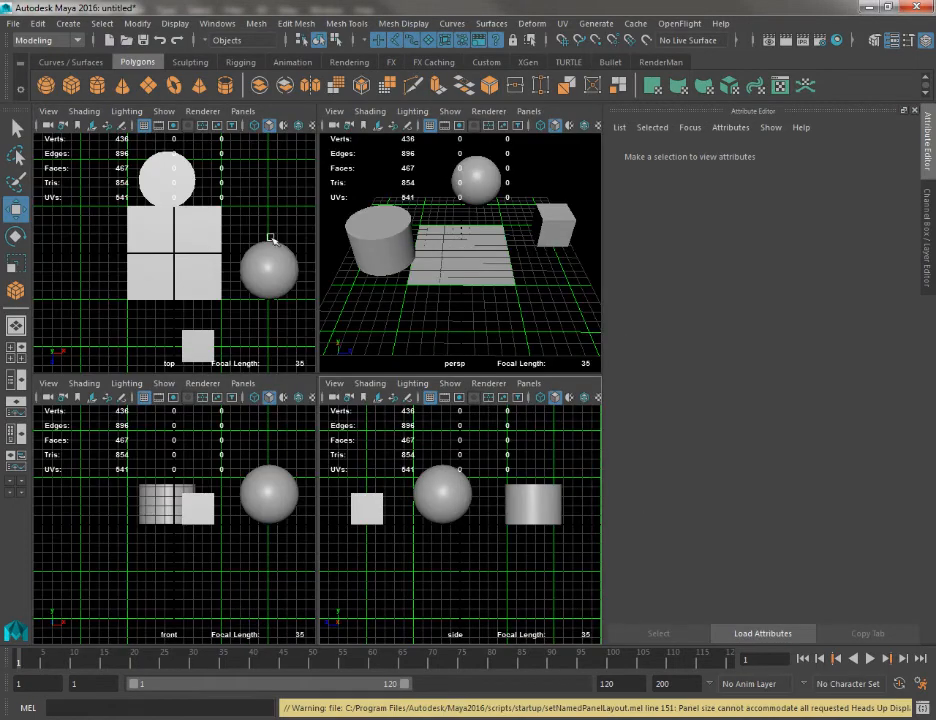
key("space")
key("space")
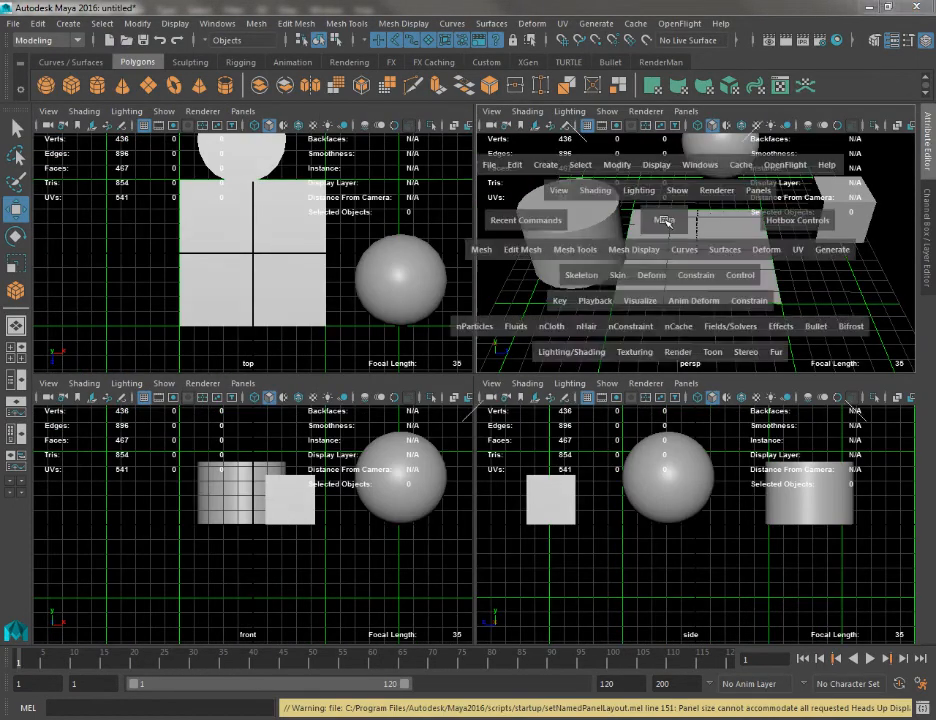
left_click_drag(370, 344, 404, 335, "alt")
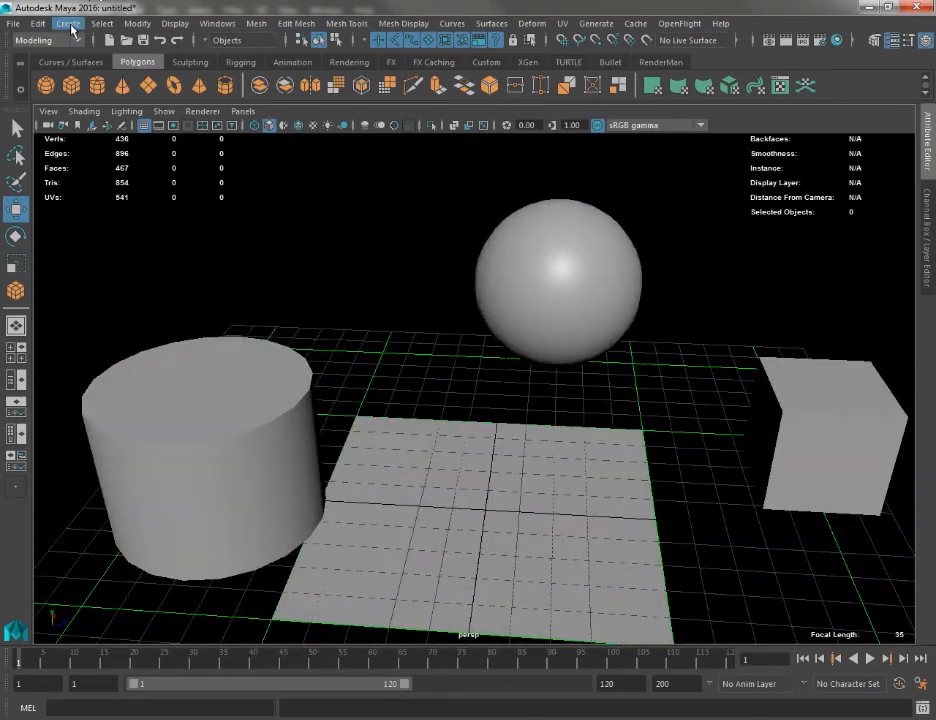
Create a point light in the scene and turn its lighting on or off in the perspective viewport.
left_click(68, 23)
mouse_move(150, 105)
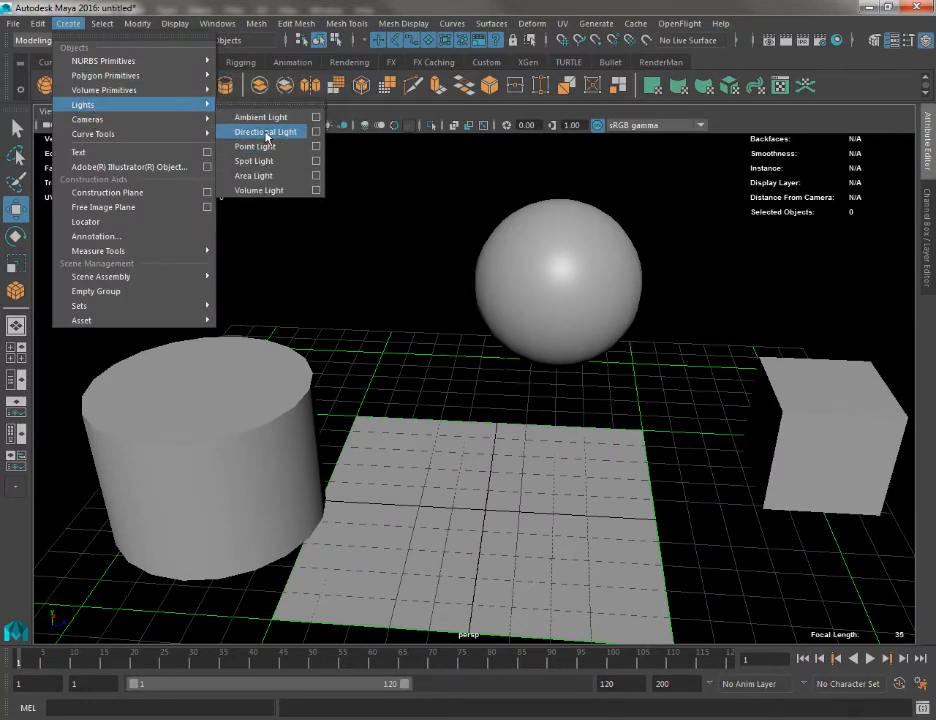
left_click(270, 149)
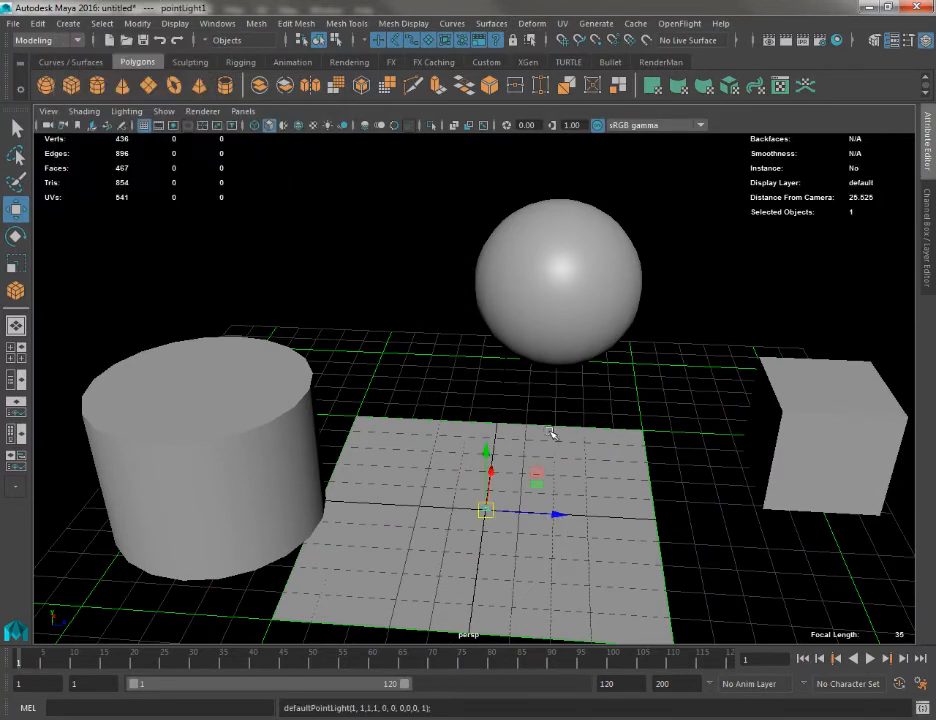
left_click(327, 127)
Raise the point light above the plane and move it around to test the highlights on the surfaces.
left_click_drag(487, 455, 493, 223)
mouse_move(548, 297)
left_mouse_down()
mouse_move(719, 299)
mouse_move(902, 328)
mouse_move(351, 278)
mouse_move(260, 280)
mouse_move(592, 349)
mouse_move(508, 308)
mouse_move(773, 273)
mouse_move(720, 286)
mouse_move(582, 76)
mouse_move(322, 209)
mouse_move(706, 384)
mouse_move(605, 218)
mouse_move(613, 399)
mouse_move(412, 626)
left_mouse_up()
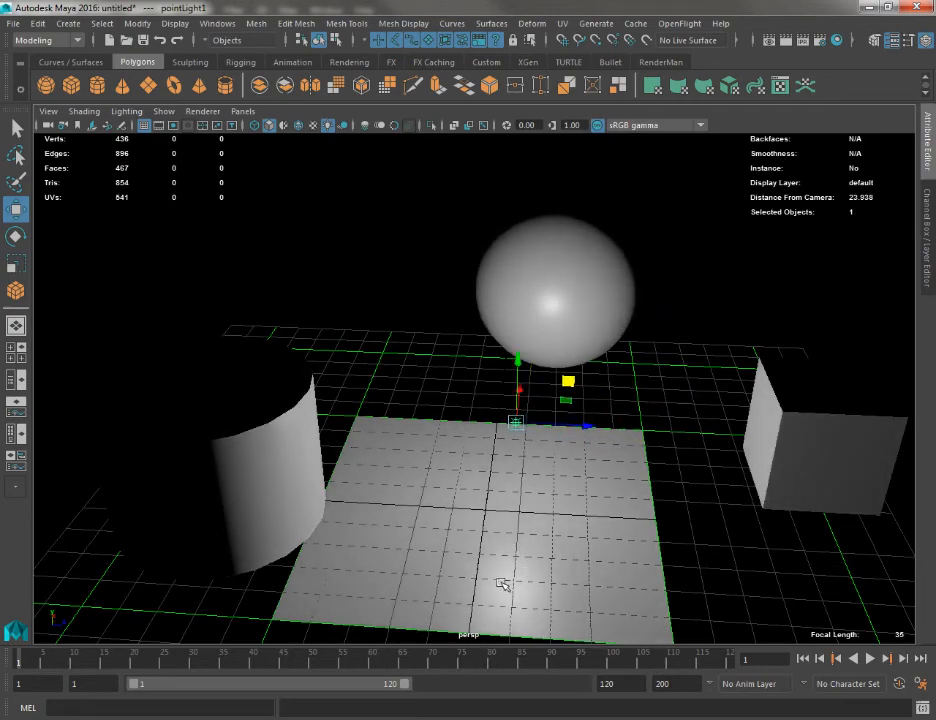
mouse_move(560, 433)
left_mouse_down()
mouse_move(470, 395)
mouse_move(581, 403)
mouse_move(640, 325)
mouse_move(460, 340)
mouse_move(537, 397)
mouse_move(439, 381)
left_mouse_up()
Delete the cylinder, sphere and cube, keeping only the plane and the point light.
left_click(159, 435)
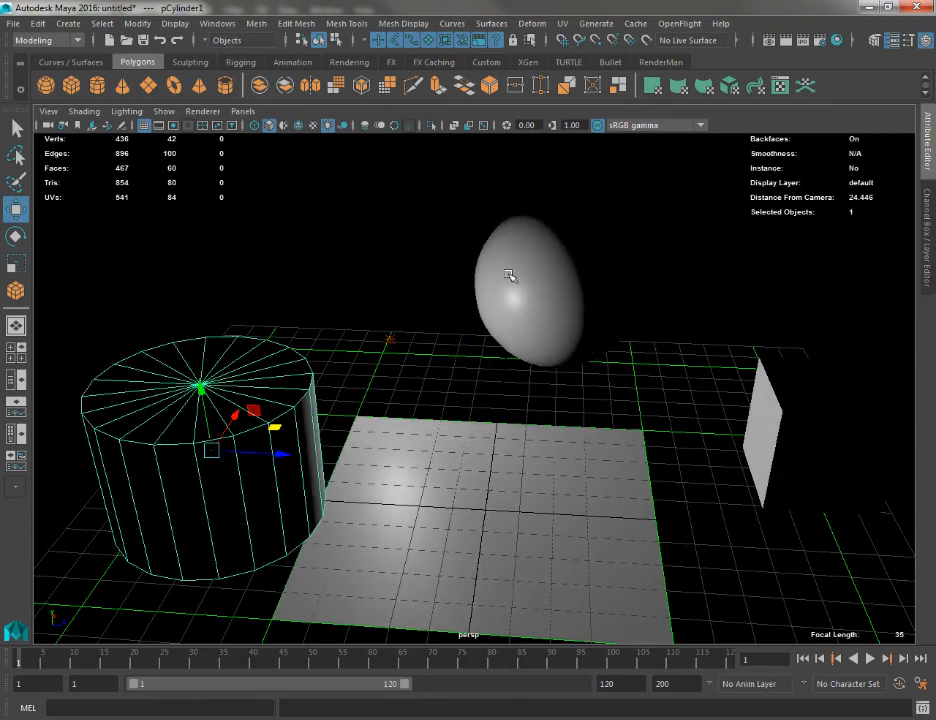
key("Delete")
left_click(521, 294)
key("Delete")
left_click(762, 430)
key("Delete")
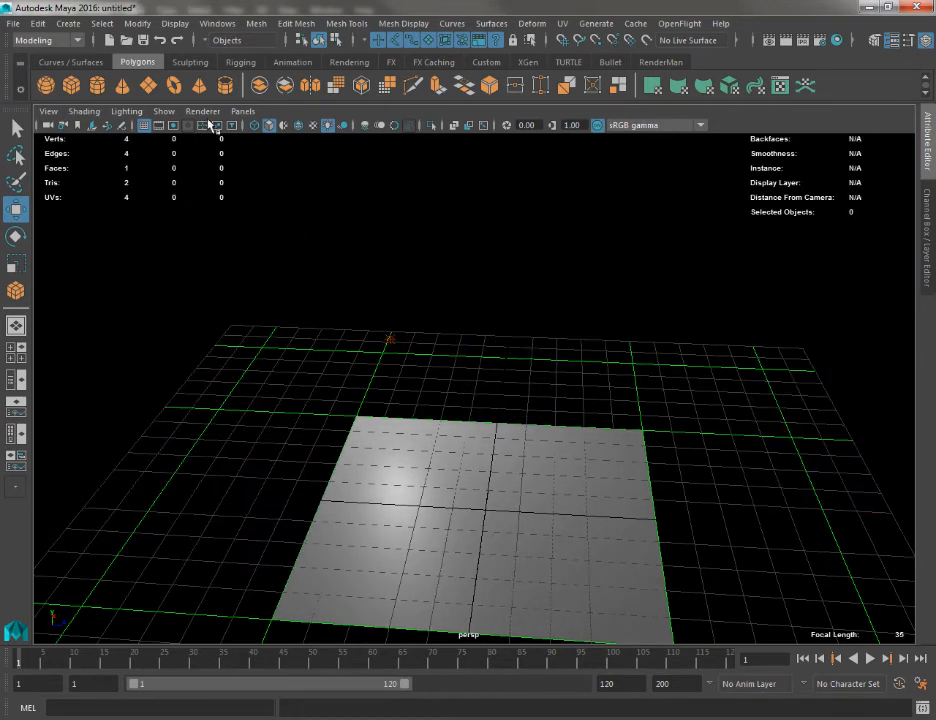
Restore default viewport lighting, select the plane, hide the grid, and activate the Select tool.
left_click(327, 127)
left_click(454, 531)
mouse_move(535, 408)
left_mouse_down()
mouse_move(503, 466)
mouse_move(447, 411)
mouse_move(470, 439)
left_mouse_up()
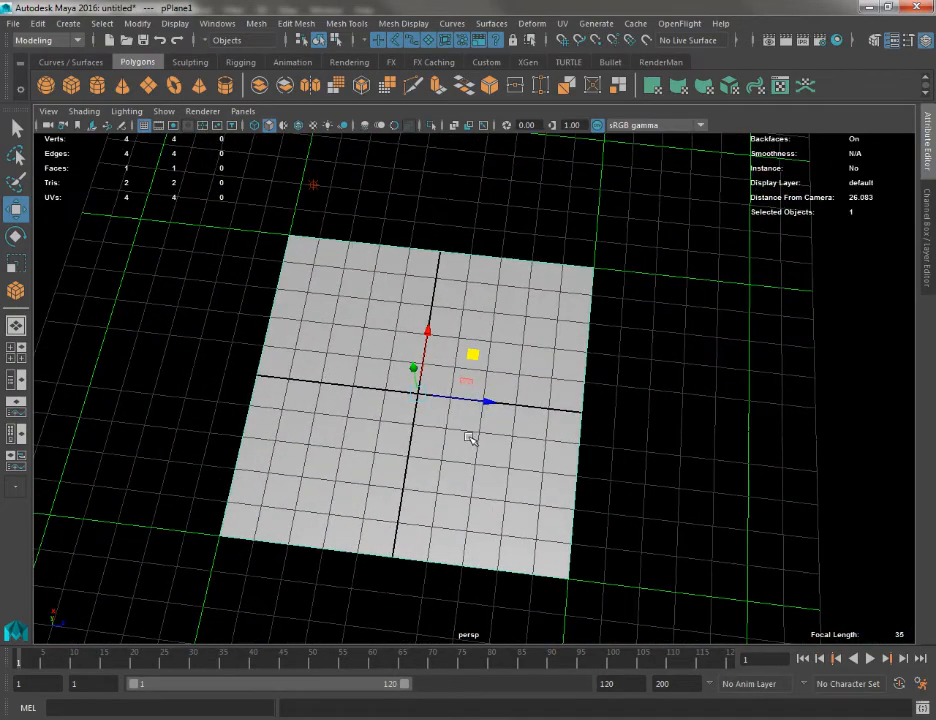
left_click(145, 126)
left_click_drag(487, 411, 479, 388)
key("q")
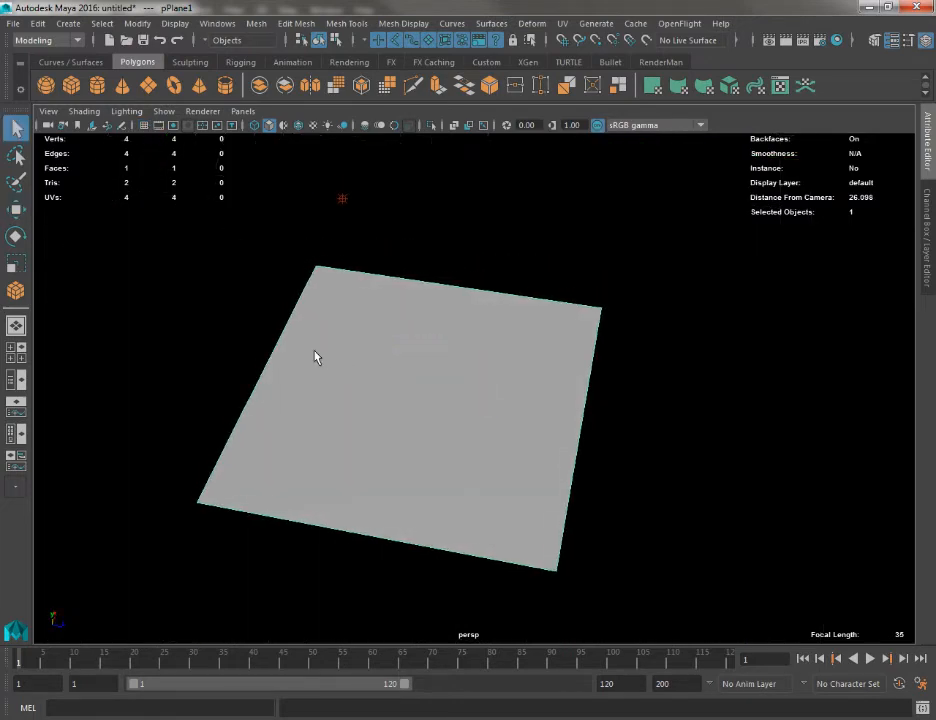
Assign a new Blinn material to the plane and show the material's attributes.
right_click(358, 328)
right_click(412, 327)
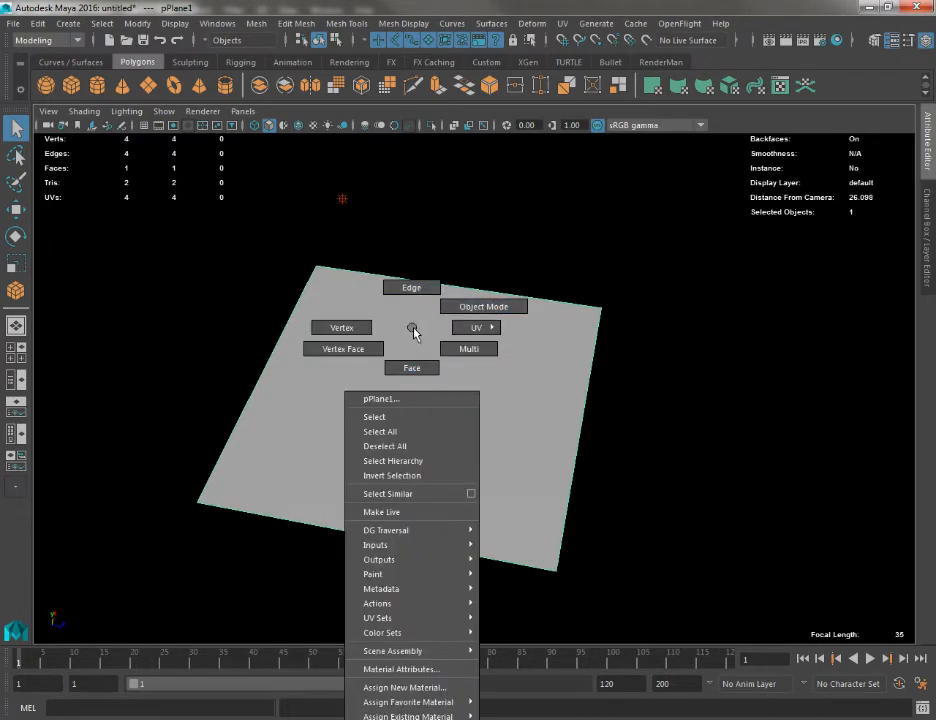
mouse_move(408, 716)
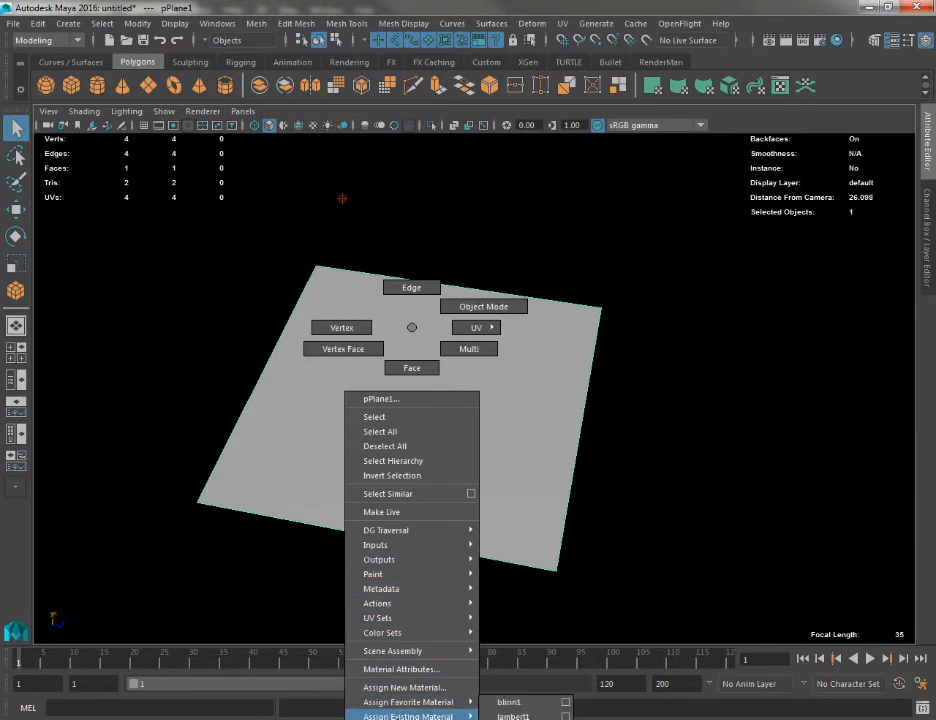
mouse_move(381, 704)
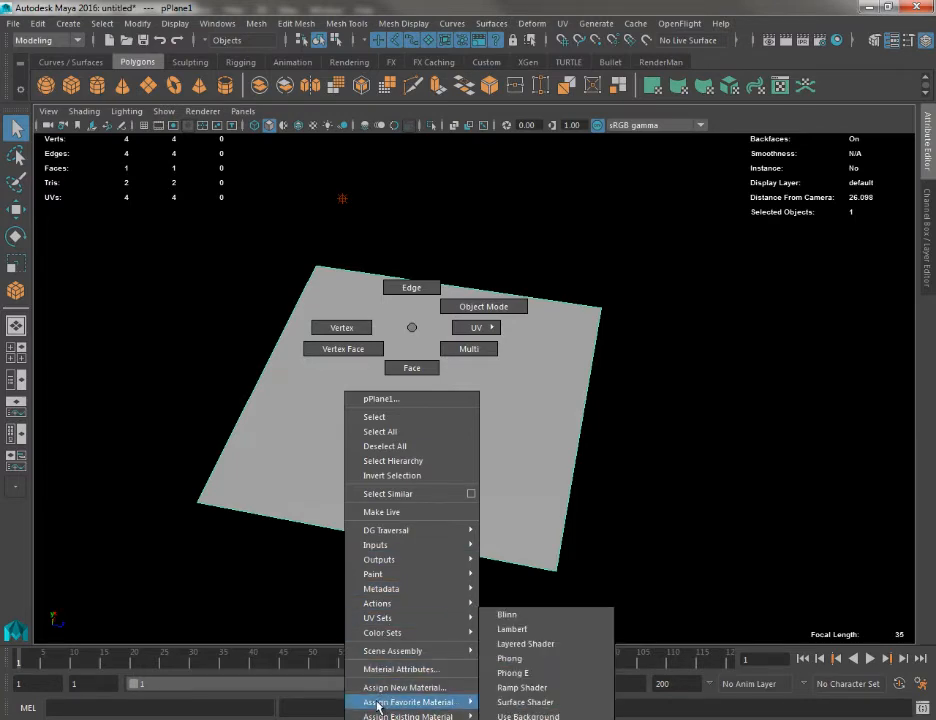
left_click(515, 616)
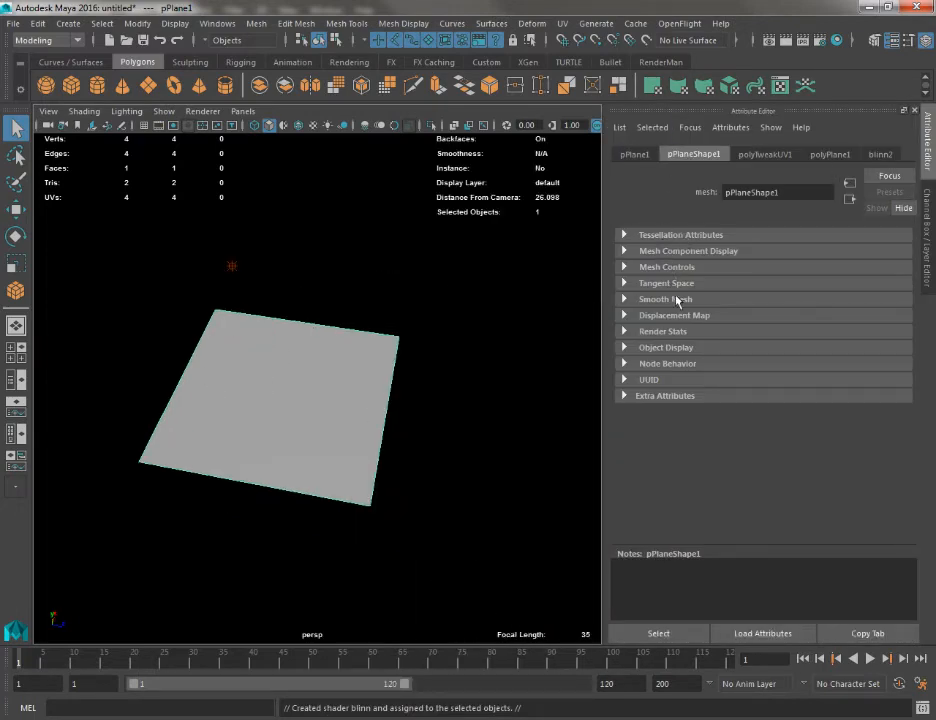
left_click(892, 40)
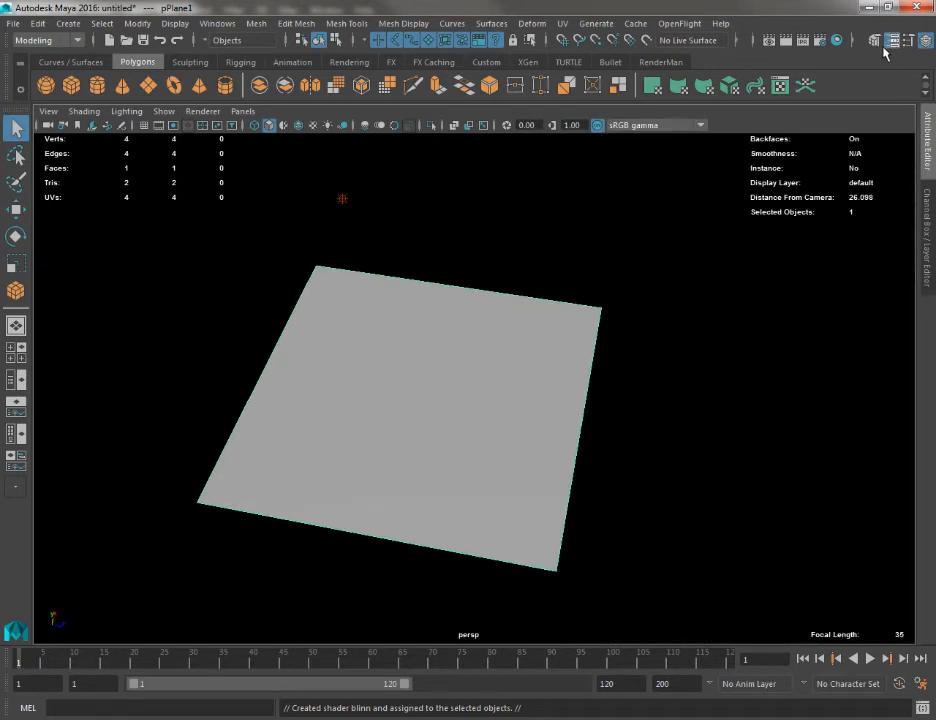
key("ctrl+a")
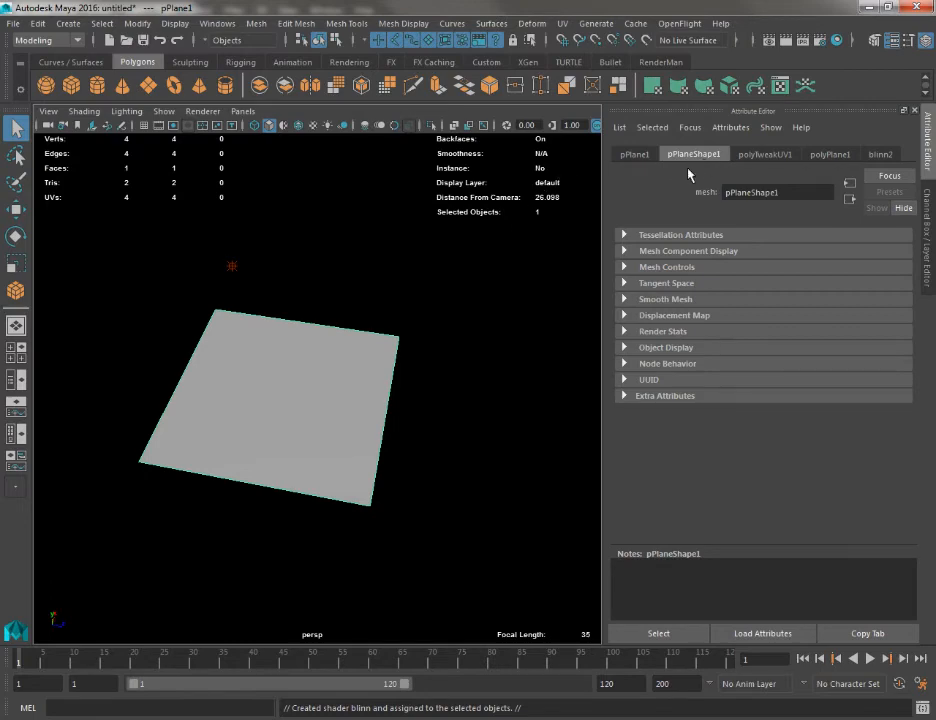
left_click(884, 156)
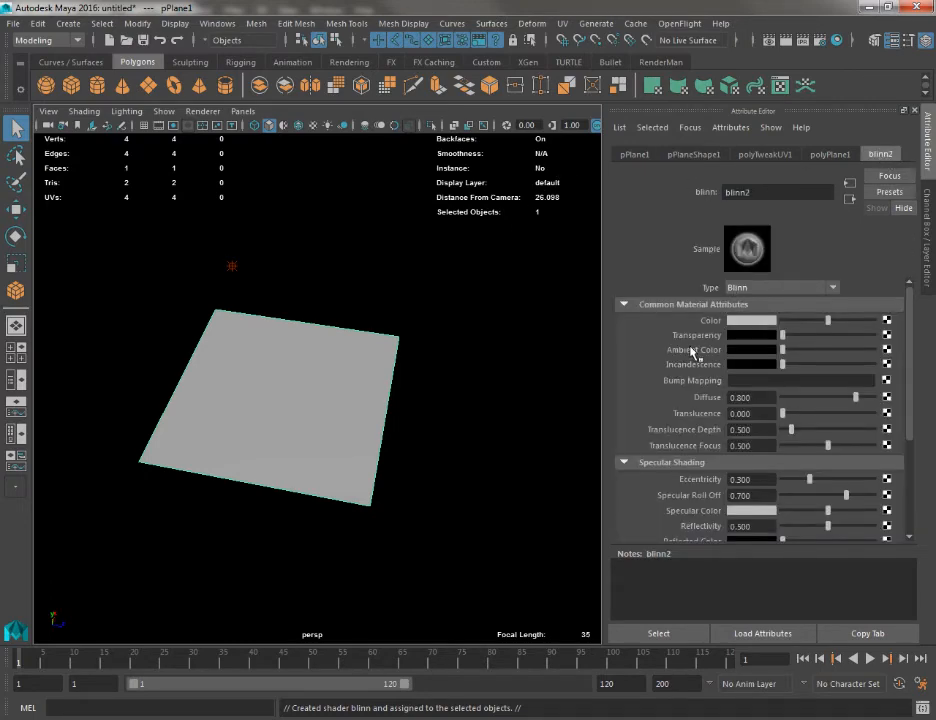
Connect a File texture to the Specular Color of the plane's Blinn material.
left_click_drag(257, 338, 300, 423, "alt")
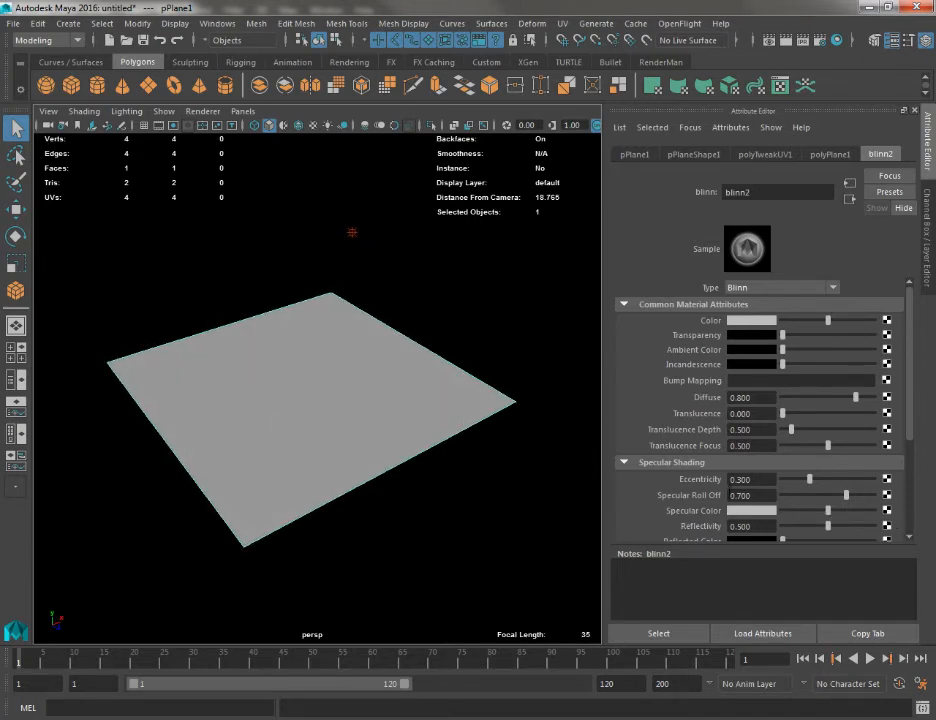
scroll(689, 402, "down", 3)
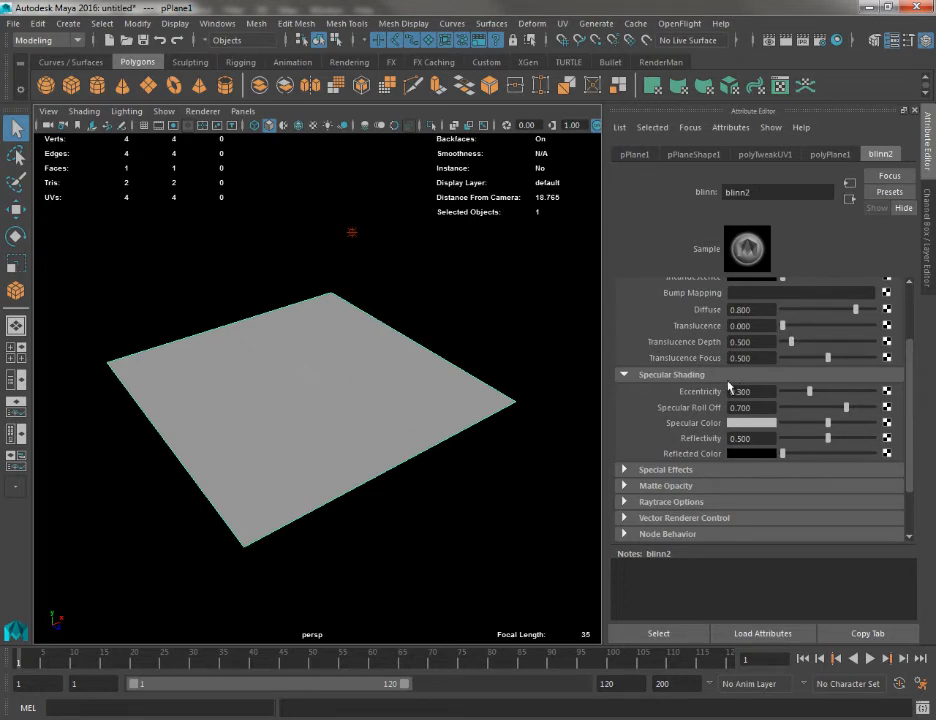
scroll(658, 353, "up", 1)
scroll(660, 354, "down", 1)
left_click(886, 422)
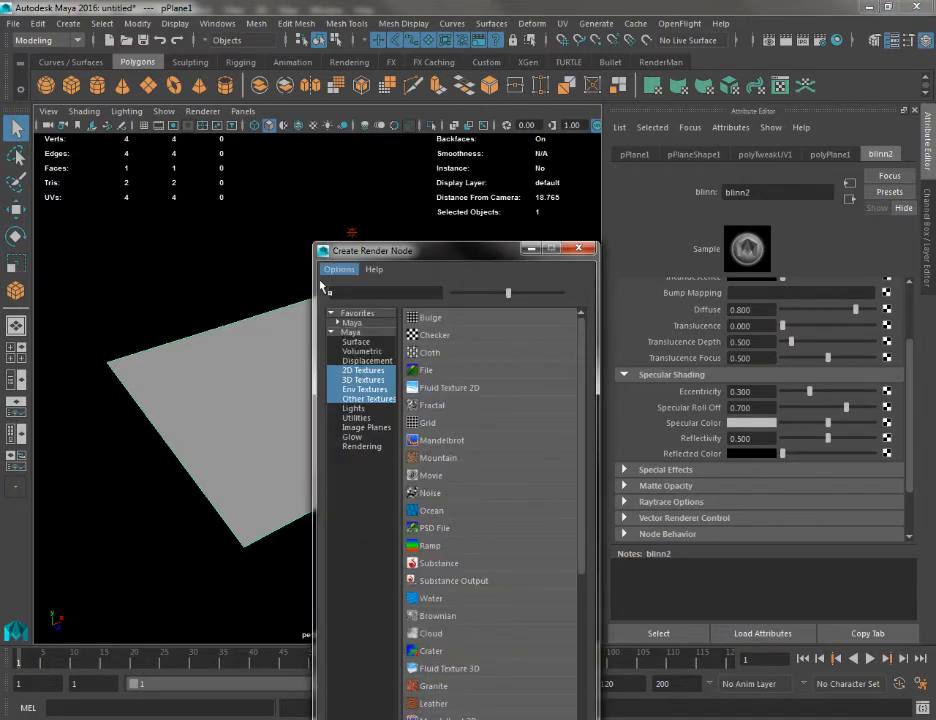
left_click_drag(428, 253, 166, 109)
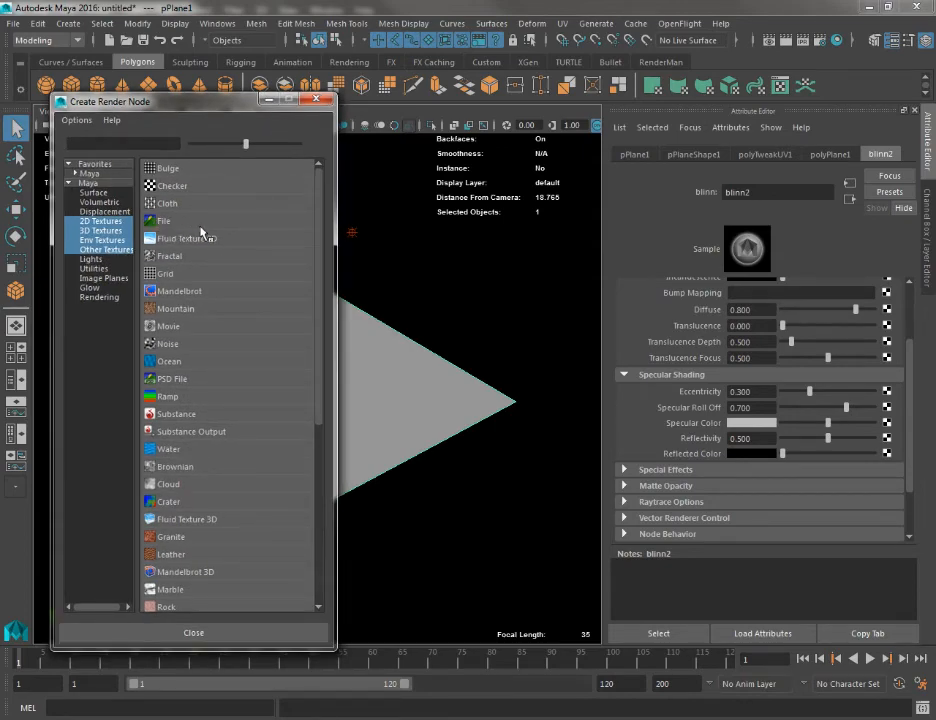
left_click(160, 222)
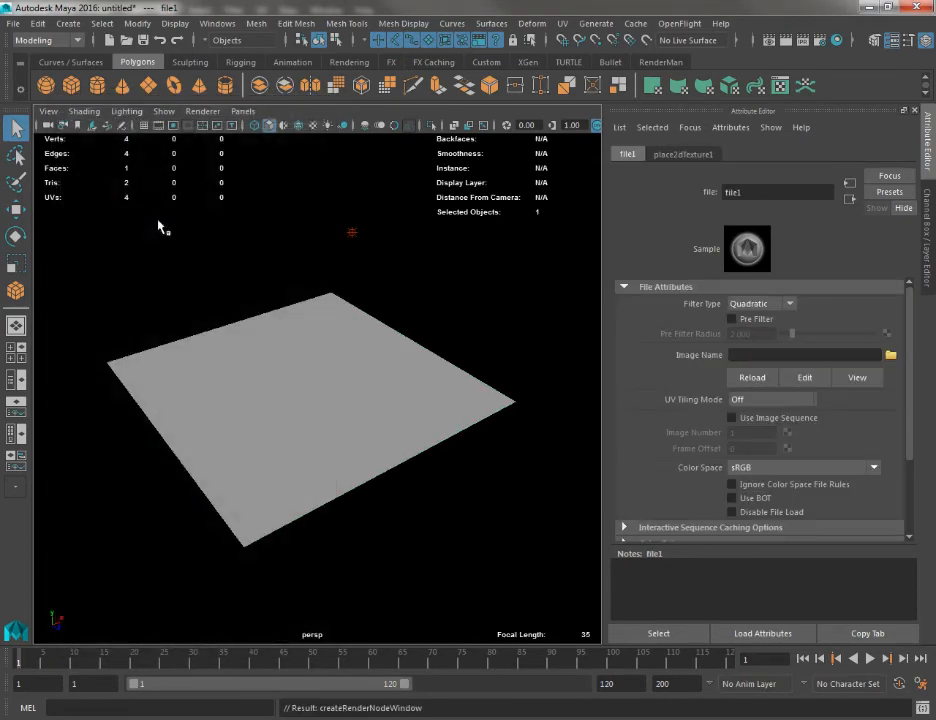
Load Panel_S.jpg from the FloorsAndWalls2 project's images folder into the specular file texture, and clear the selection.
left_click(893, 358)
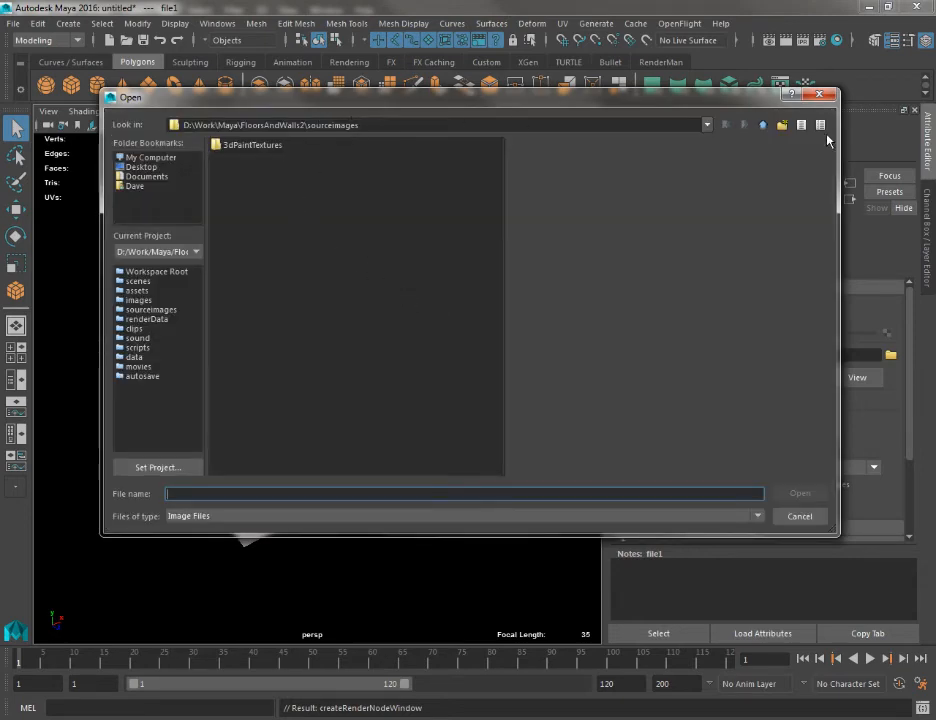
left_click(763, 124)
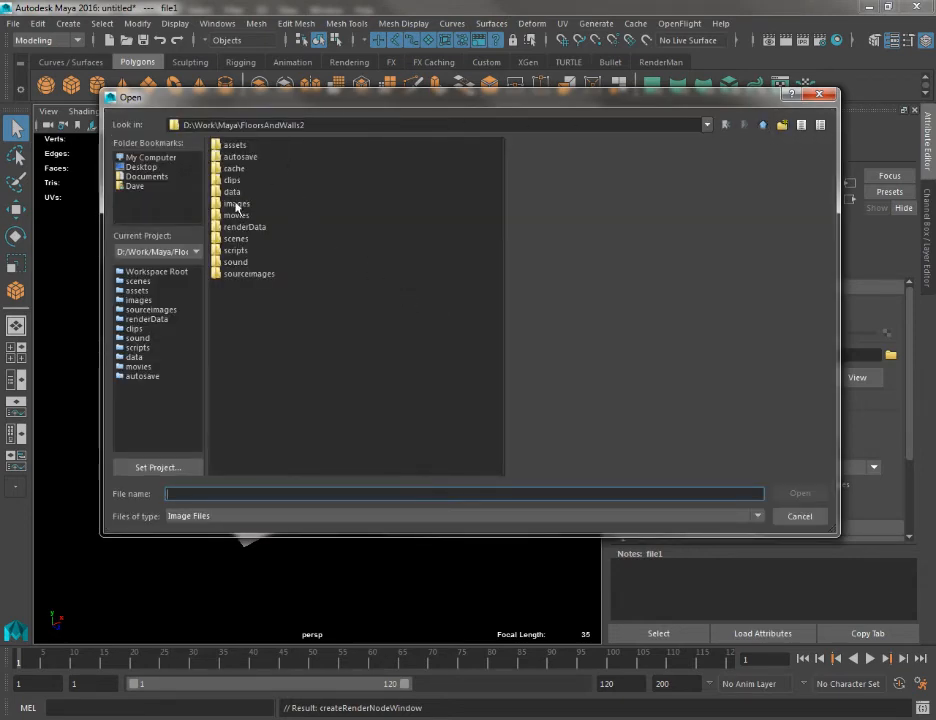
double_click(236, 205)
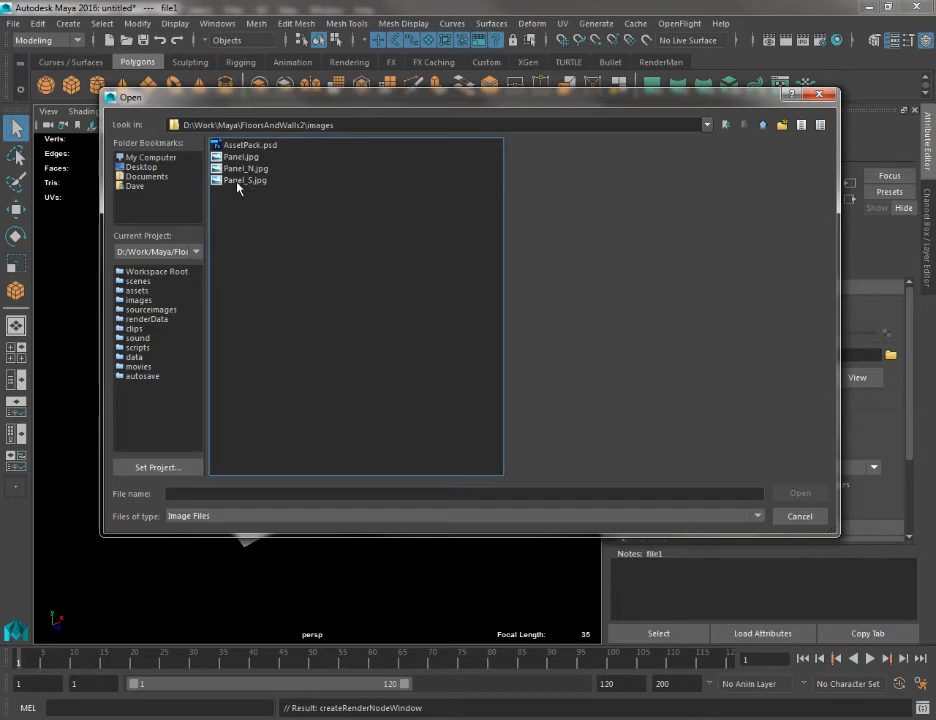
left_click(244, 182)
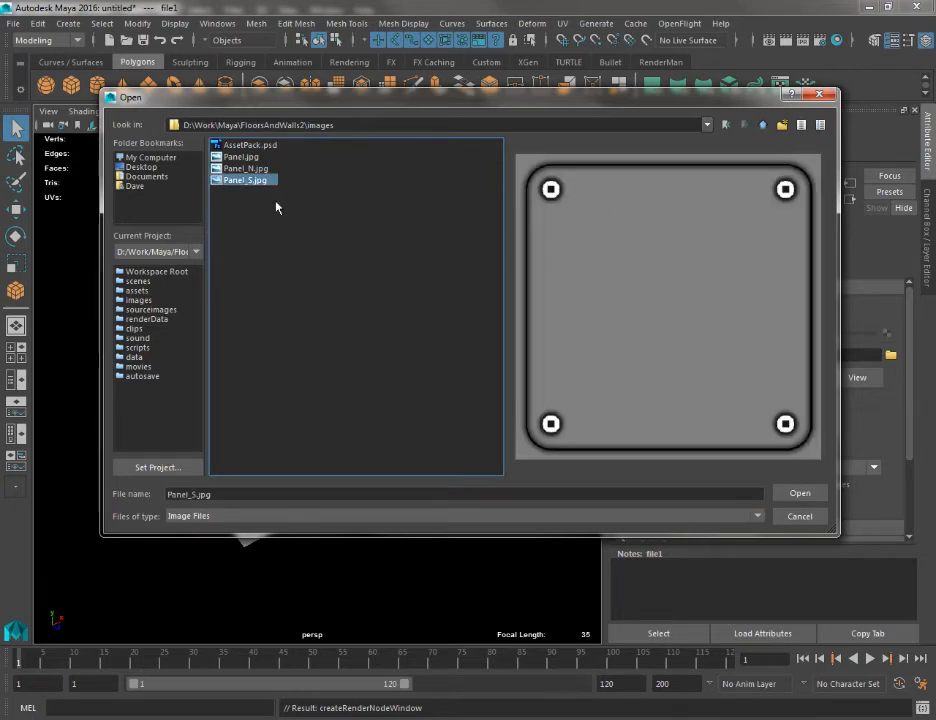
double_click(224, 183)
left_click(482, 274)
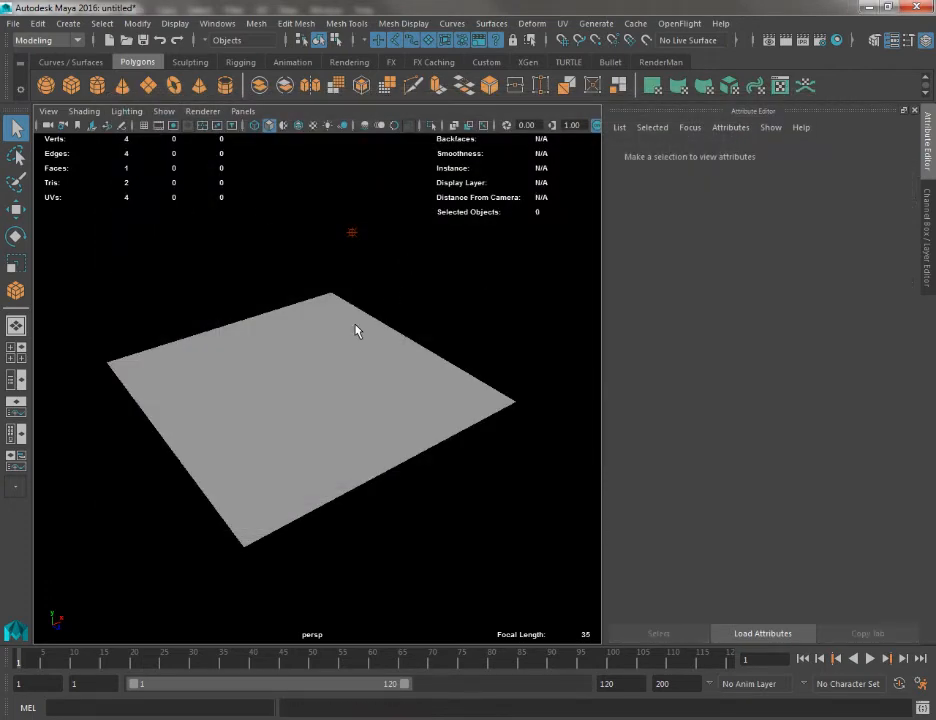
Turn on textured display and scene lighting in the perspective viewport and inspect the plane's surface.
left_click_drag(355, 343, 341, 136)
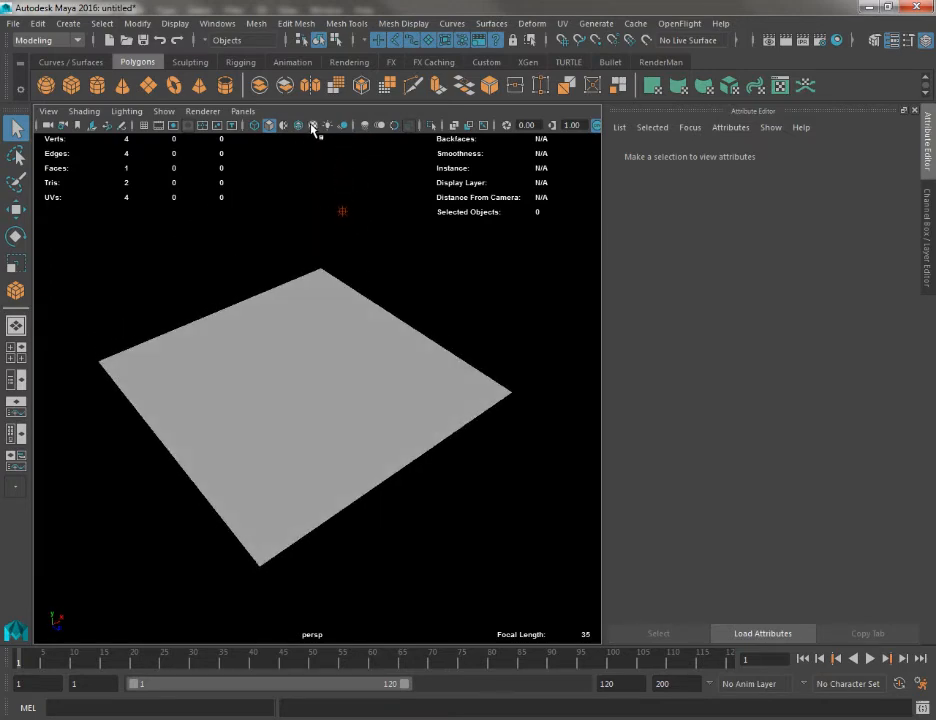
left_click(312, 126)
left_click_drag(168, 352, 372, 397)
left_click_drag(315, 280, 205, 251)
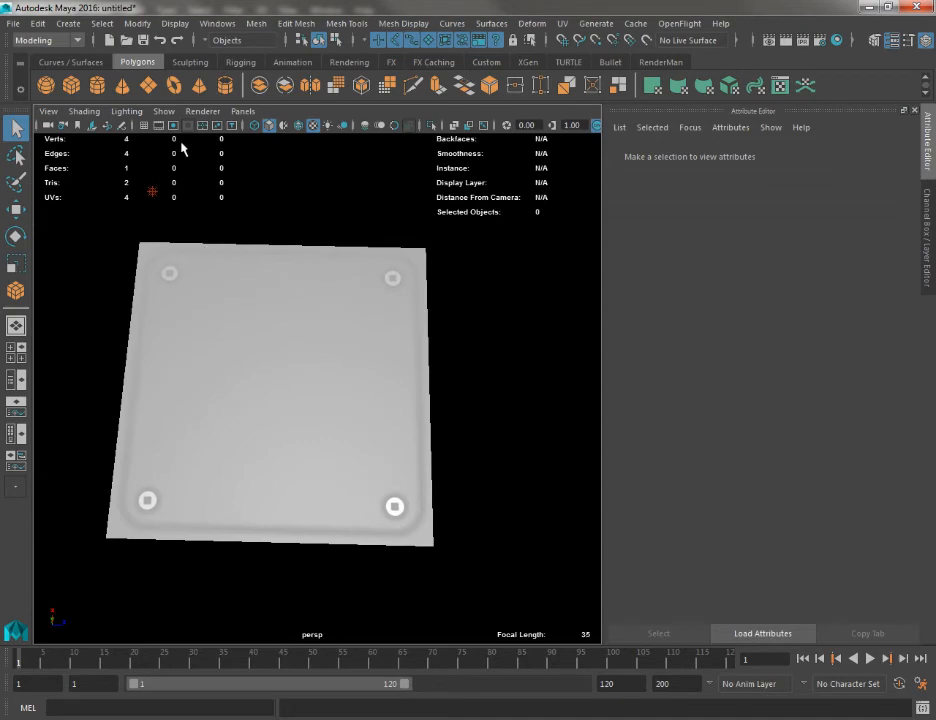
left_click(329, 125)
left_click_drag(254, 343, 257, 313)
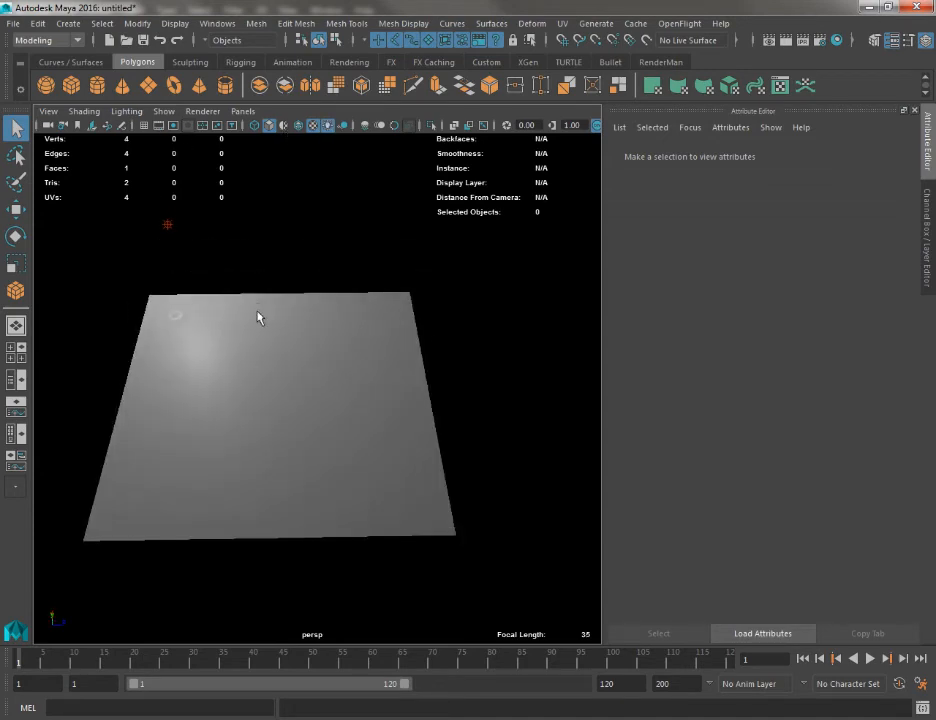
Move the point light from the plane's far corner to above its middle.
key("w")
left_click_drag(159, 207, 196, 247)
mouse_move(222, 197)
left_mouse_down()
mouse_move(441, 209)
mouse_move(466, 370)
mouse_move(458, 332)
mouse_move(376, 389)
mouse_move(207, 347)
mouse_move(175, 357)
mouse_move(157, 349)
mouse_move(322, 249)
mouse_move(359, 351)
mouse_move(372, 255)
mouse_move(320, 290)
mouse_move(357, 244)
mouse_move(324, 280)
mouse_move(332, 290)
left_mouse_up()
Compare the central highlight on the plane with textured display switched on and off.
left_click(313, 130)
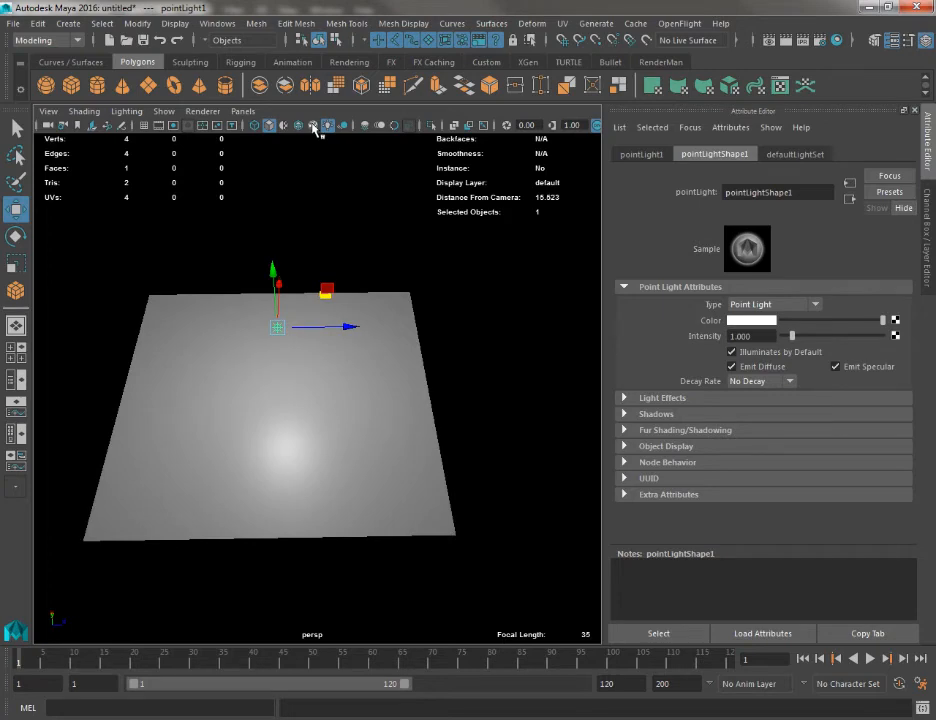
left_click(313, 126)
left_click(313, 126)
left_click(313, 126)
left_click(313, 126)
left_click(313, 126)
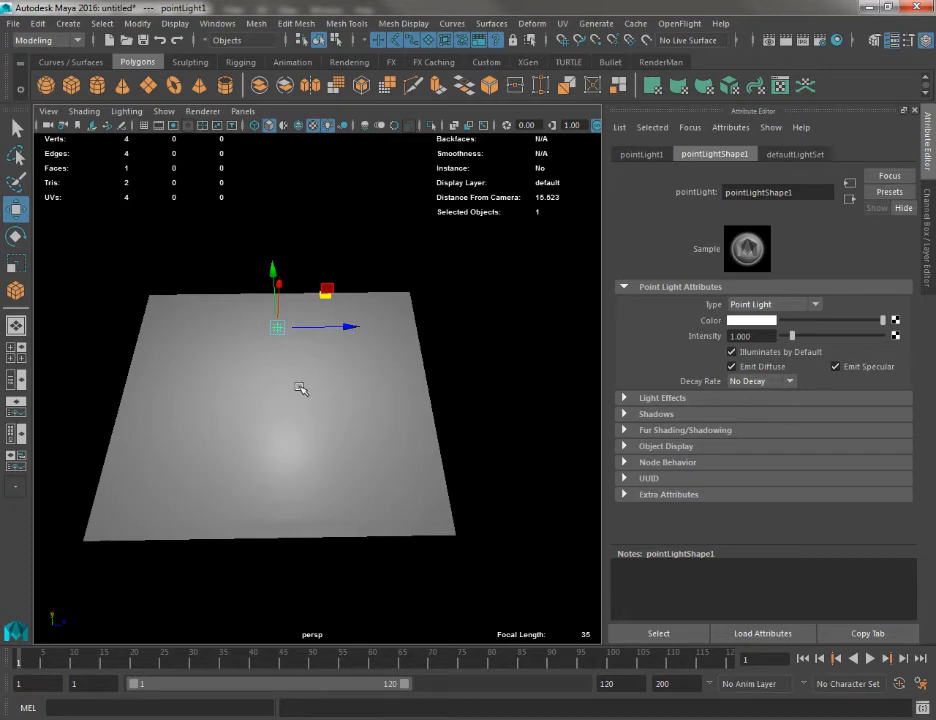
left_click(313, 126)
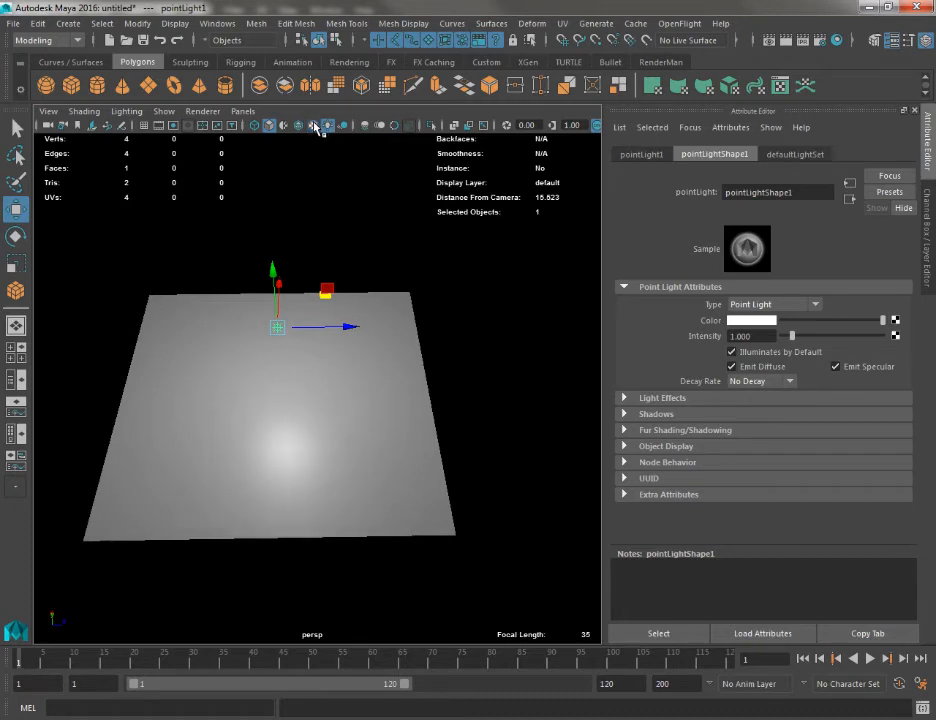
left_click(313, 126)
left_click(313, 126)
left_click(313, 126)
left_click(313, 126)
left_click(313, 126)
left_click(313, 126)
left_click(313, 126)
left_click(313, 126)
Move the point light near a corner bolt, compare its highlight with textures on and off, and return the light above the plane's middle.
left_click_drag(324, 294, 490, 360)
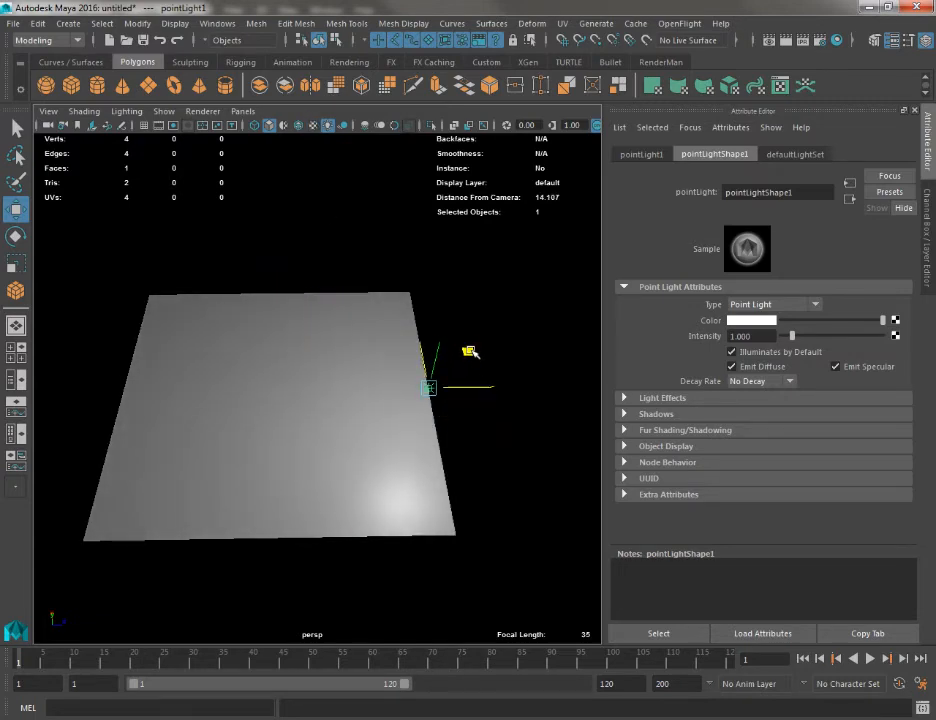
left_click(313, 126)
left_click(313, 126)
left_click(313, 126)
left_click(313, 126)
left_click(313, 126)
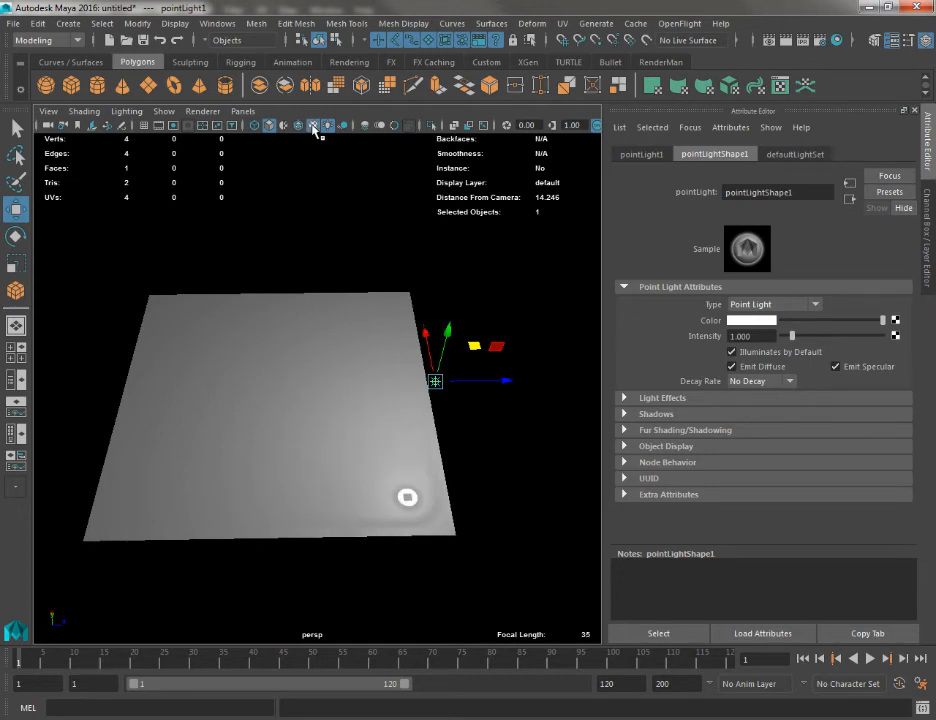
left_click(313, 127)
left_click(313, 127)
mouse_move(382, 493)
left_mouse_down()
mouse_move(432, 495)
mouse_move(384, 483)
left_mouse_up()
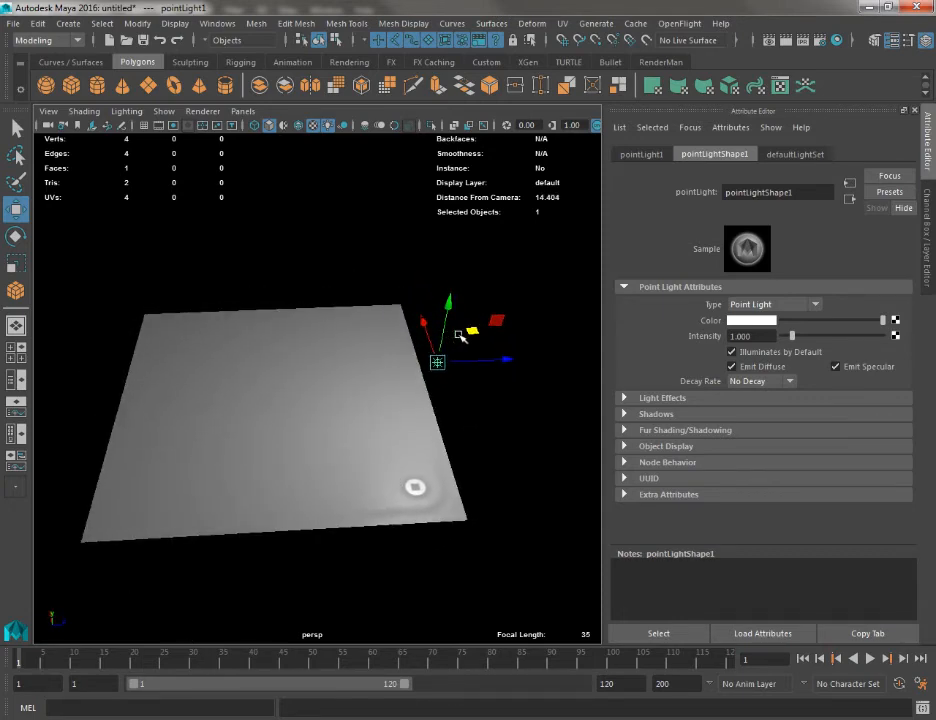
left_click_drag(462, 338, 275, 310)
Connect a File texture to the plane material's Bump Mapping and set the bump node to Tangent Space Normals.
left_click(398, 344)
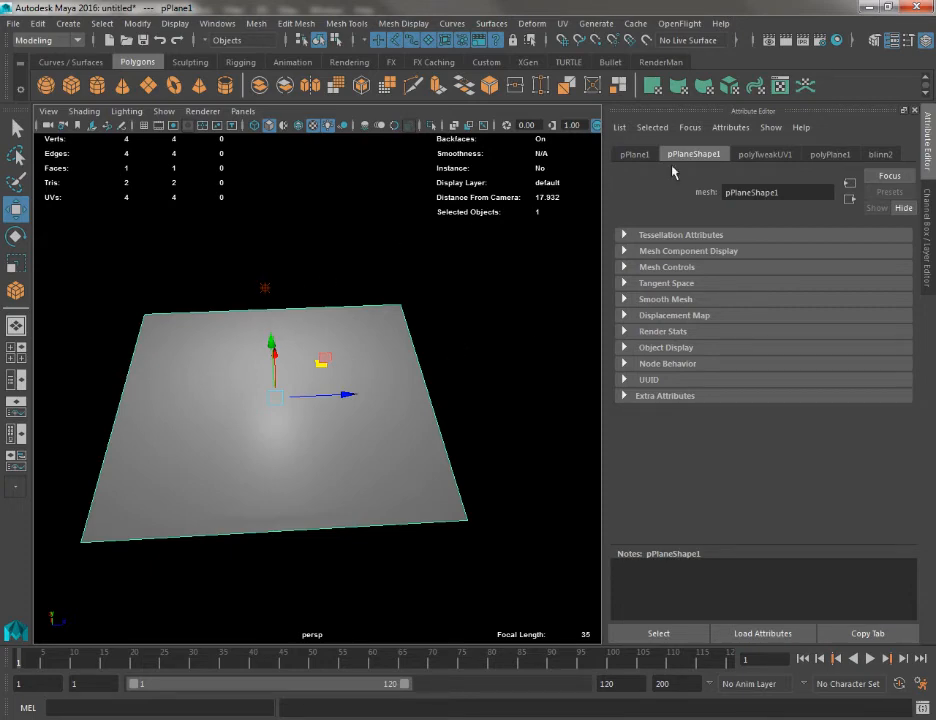
left_click(880, 155)
scroll(822, 362, "up", 2)
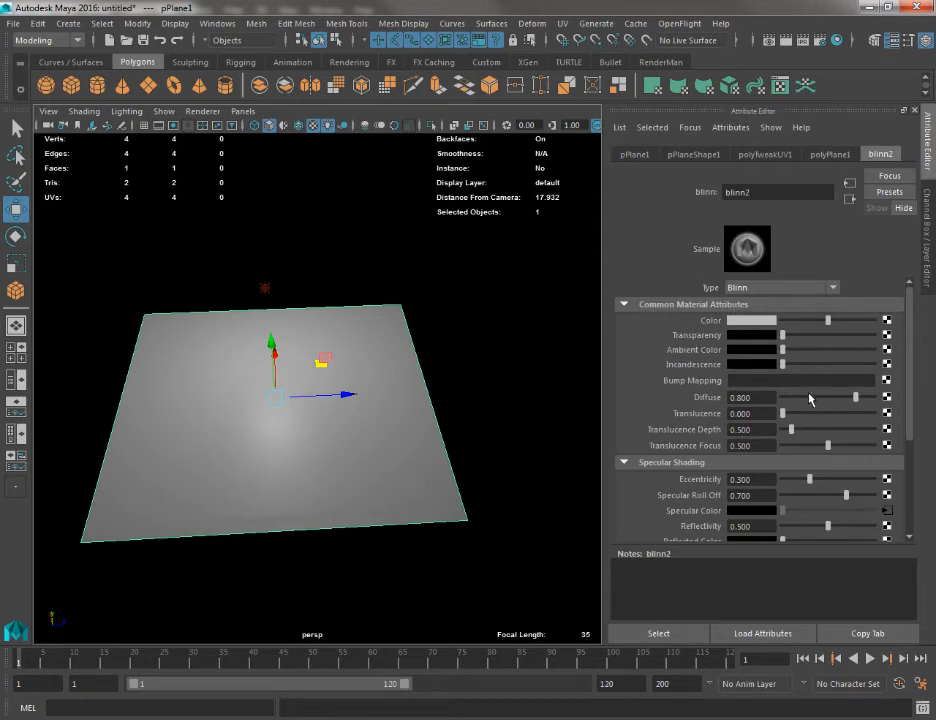
left_click(886, 381)
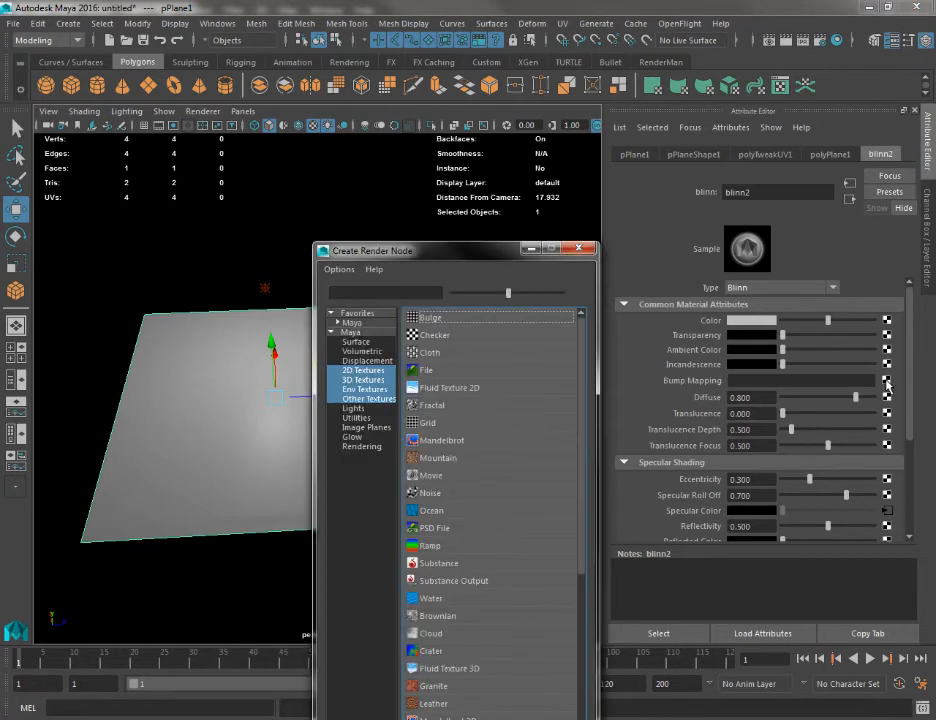
left_click(418, 372)
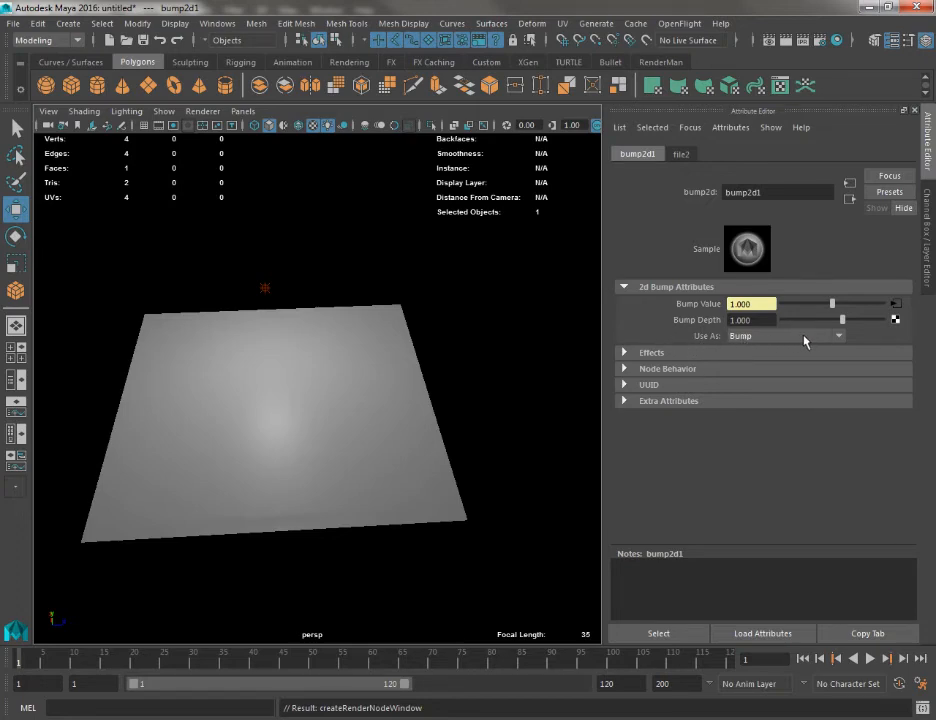
left_click(838, 338)
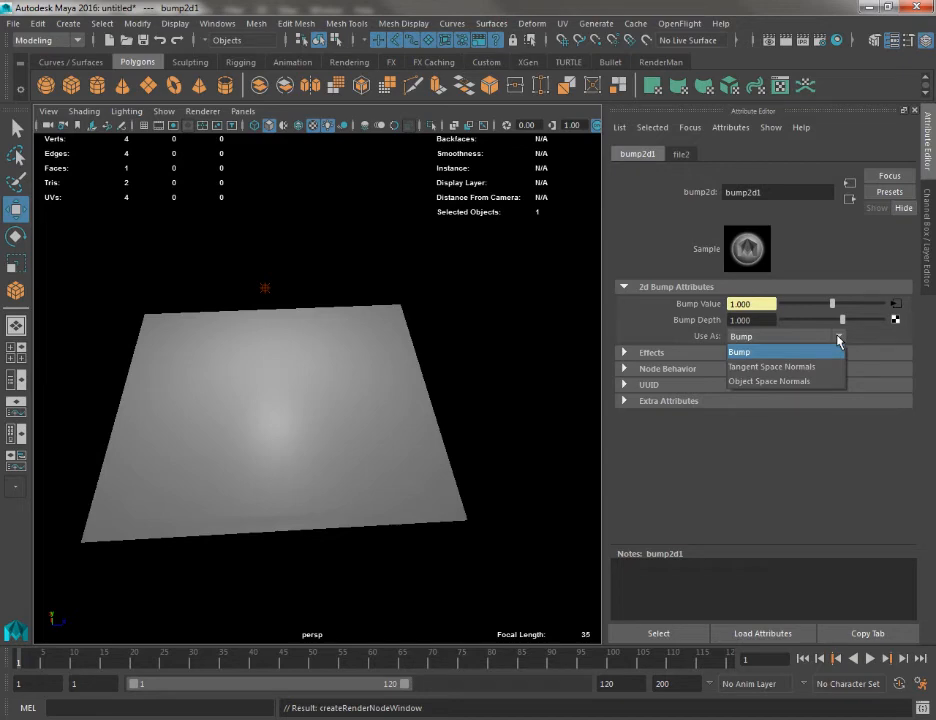
left_click(783, 367)
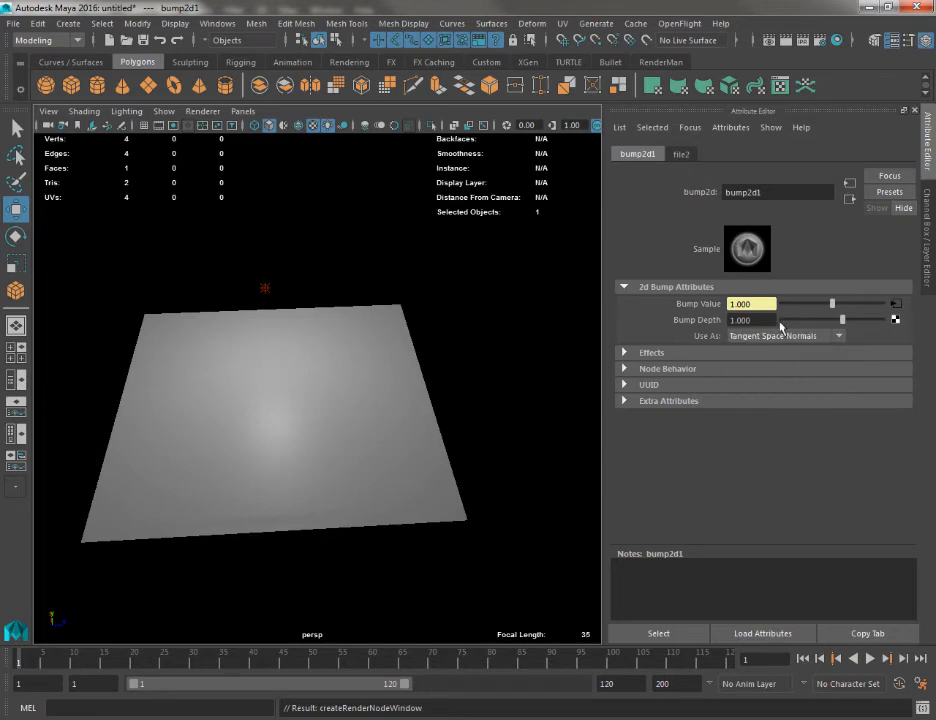
Load Panel_N.jpg into the bump node's file texture and clear the selection.
left_click(688, 157)
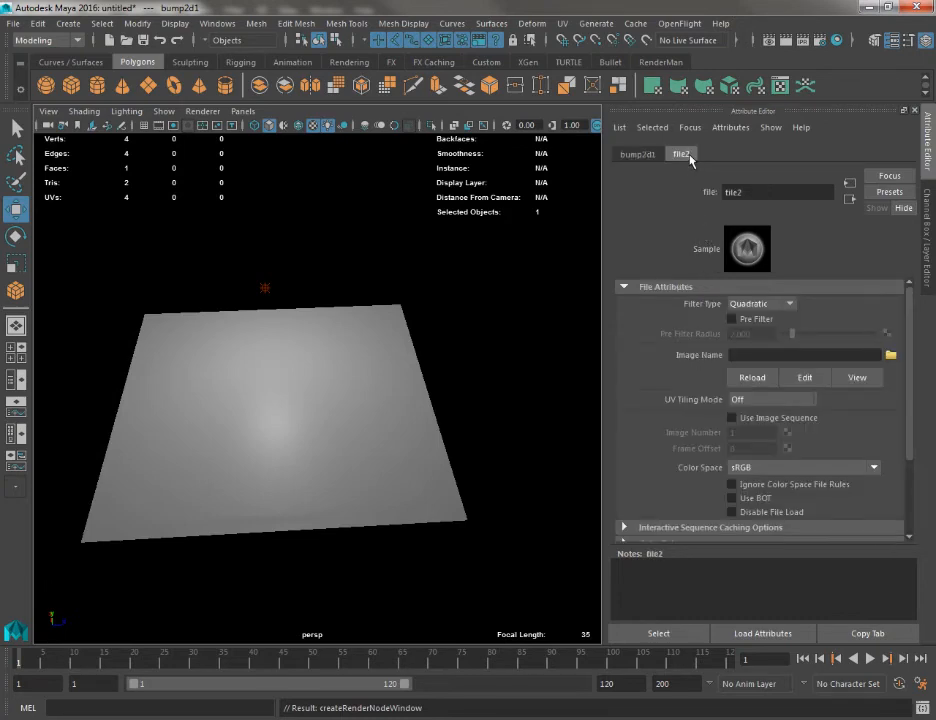
left_click(889, 356)
left_click(250, 170)
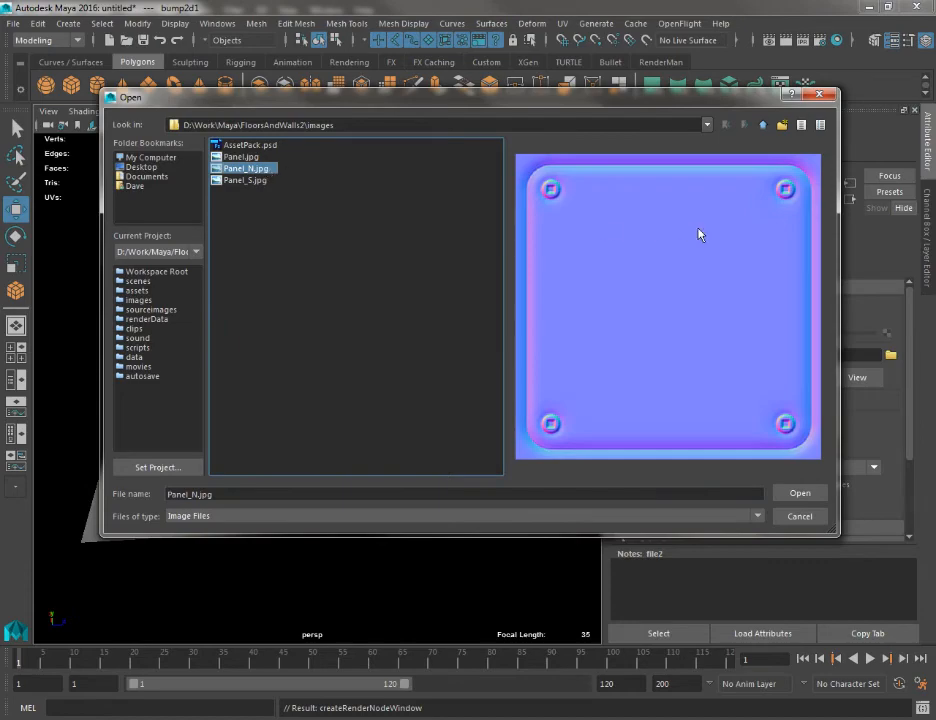
double_click(267, 172)
left_click(334, 231)
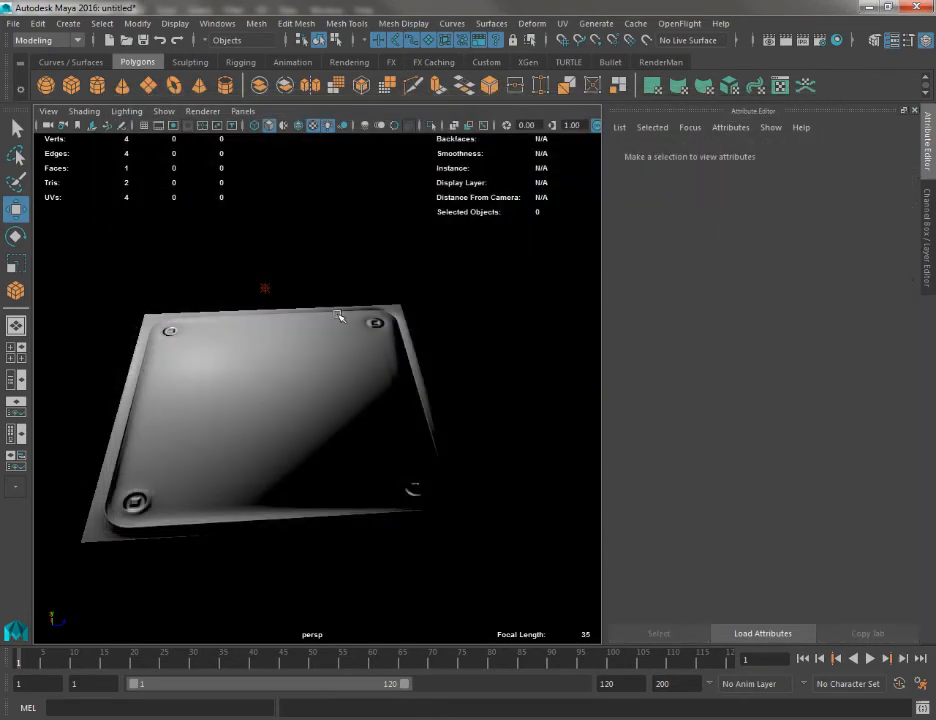
Raise the point light well above the plane so that the whole panel is lit.
left_click(336, 323)
left_click_drag(318, 345, 278, 350)
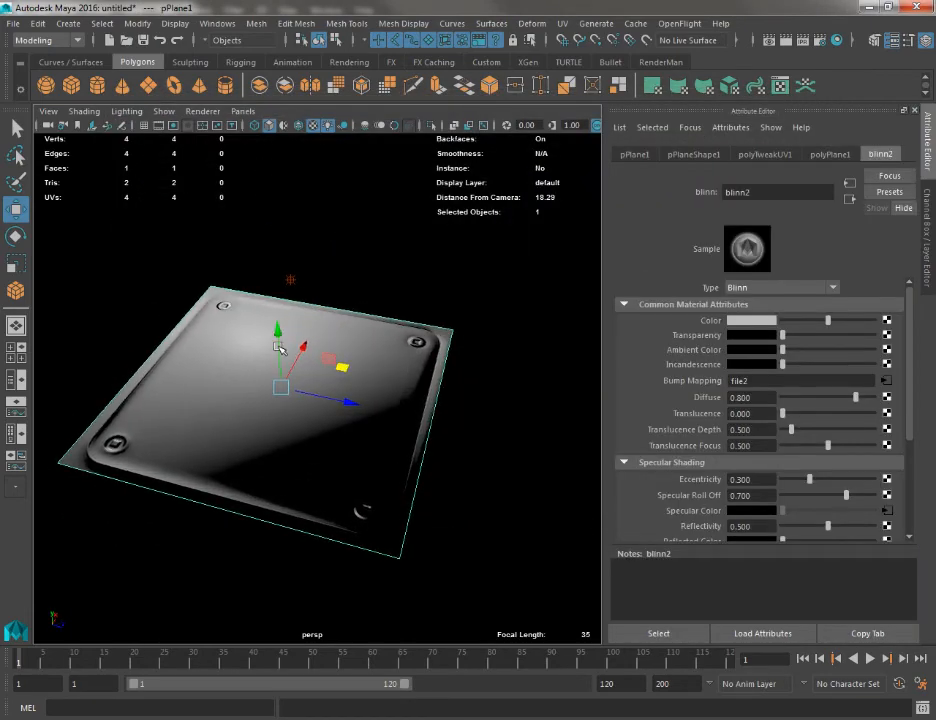
left_click(312, 297)
left_click_drag(291, 257, 313, 302)
mouse_move(345, 256)
left_mouse_down()
mouse_move(316, 162)
mouse_move(206, 150)
mouse_move(330, 115)
mouse_move(489, 145)
mouse_move(402, 146)
left_mouse_up()
left_click_drag(320, 388, 338, 401)
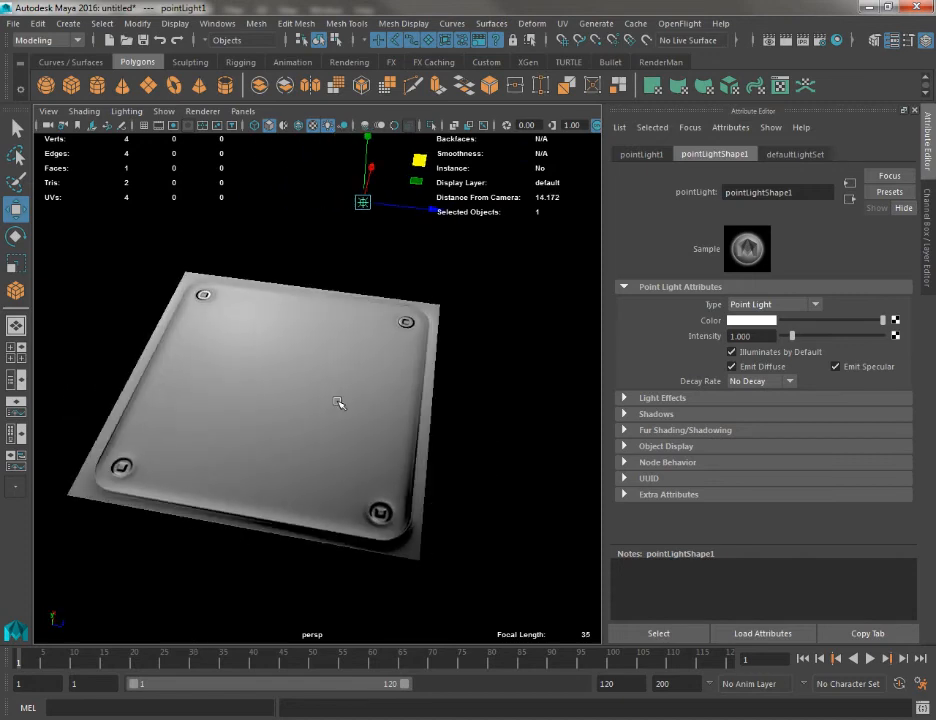
Examine the panel's bevelled edge and corner bolts on the plane from several angles.
left_click(341, 405)
scroll(363, 461, "up", 1)
left_click_drag(363, 461, 379, 226)
left_click_drag(380, 232, 310, 420)
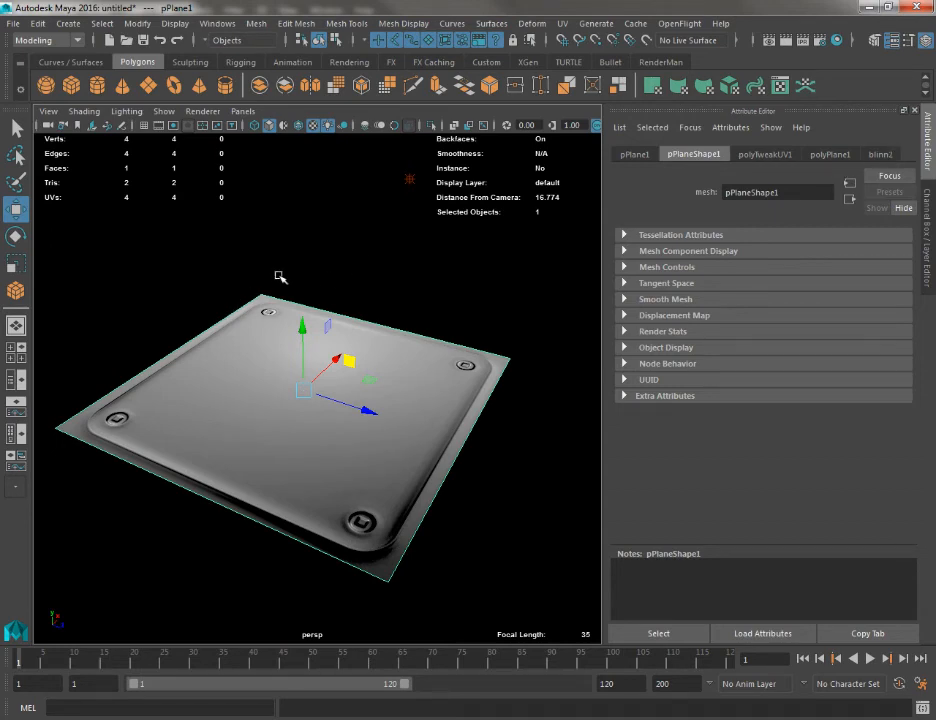
left_click_drag(265, 416, 330, 405)
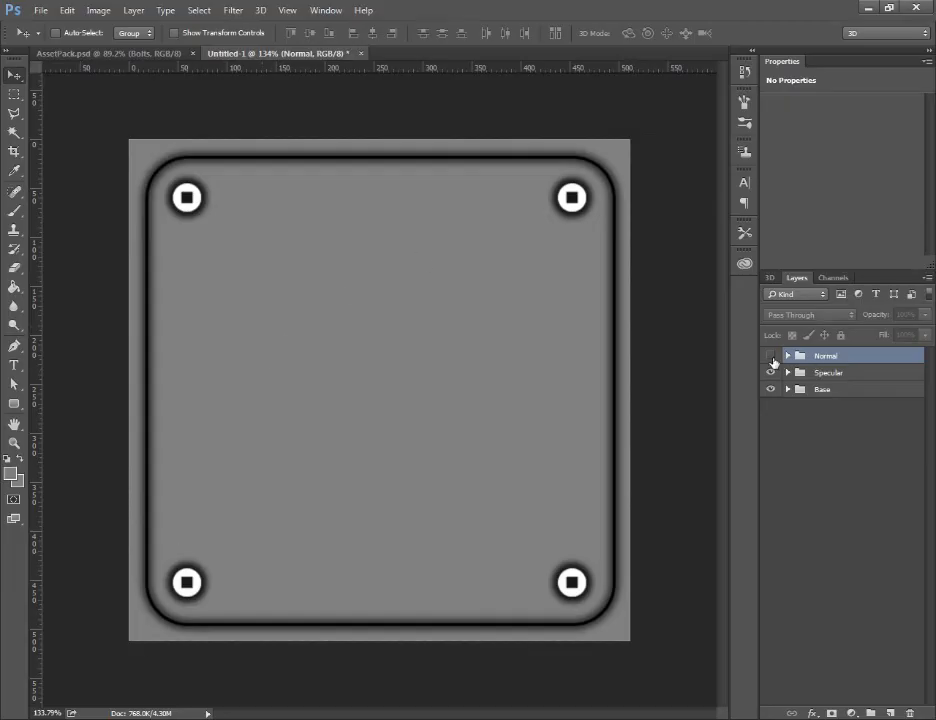
Switch to Photoshop, show the Normal group to view the normal map, and return to Maya.
left_click(771, 357)
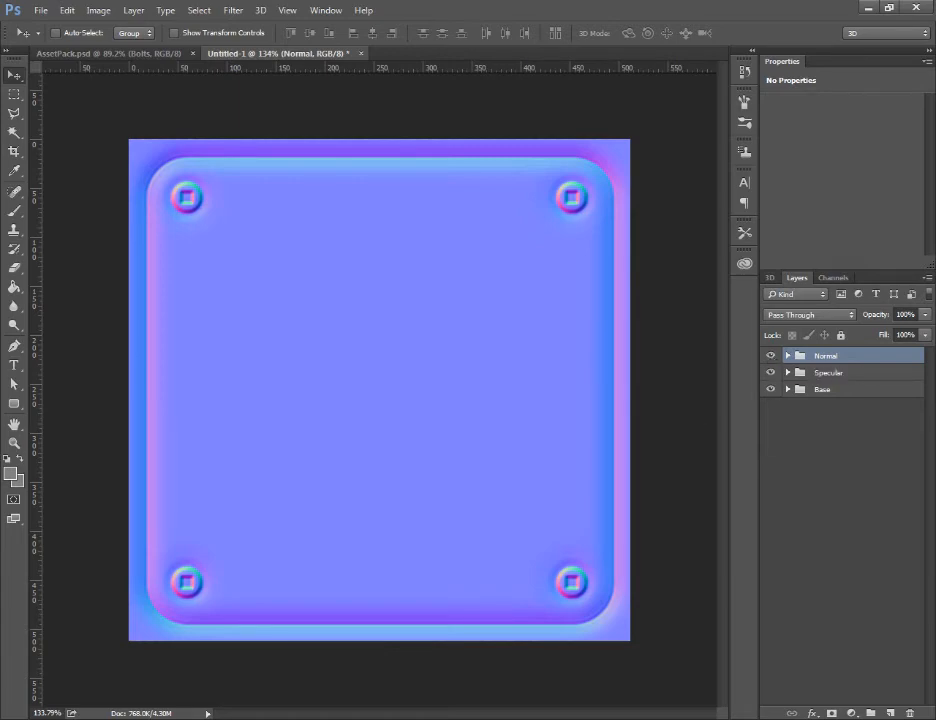
left_click(292, 637)
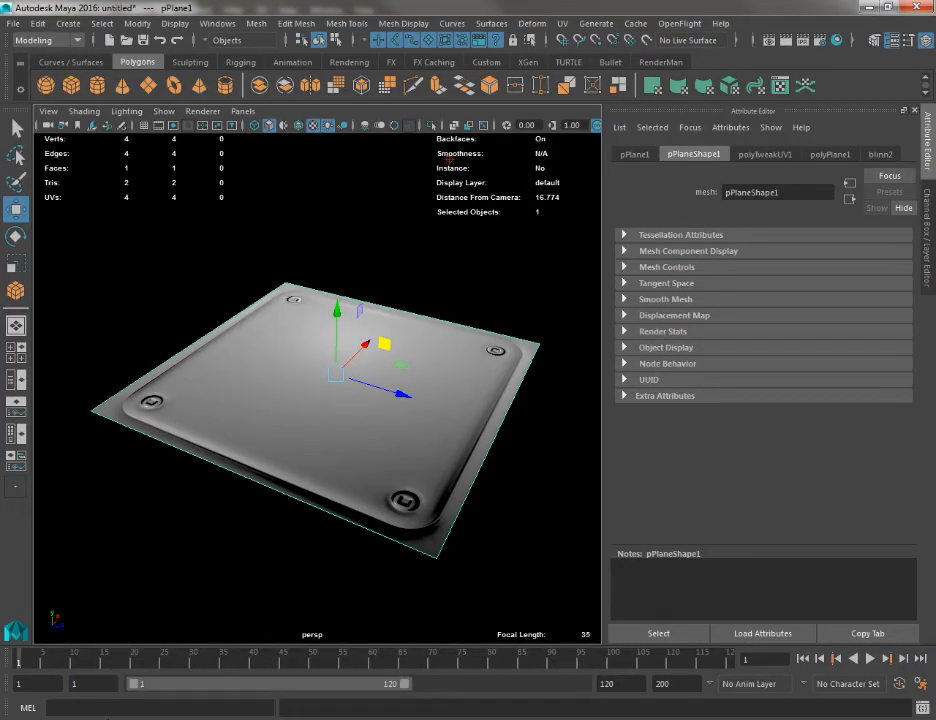
Duplicate the textured plane and move the copy beside the original, leaving a small gap.
key("ctrl+shift+s")
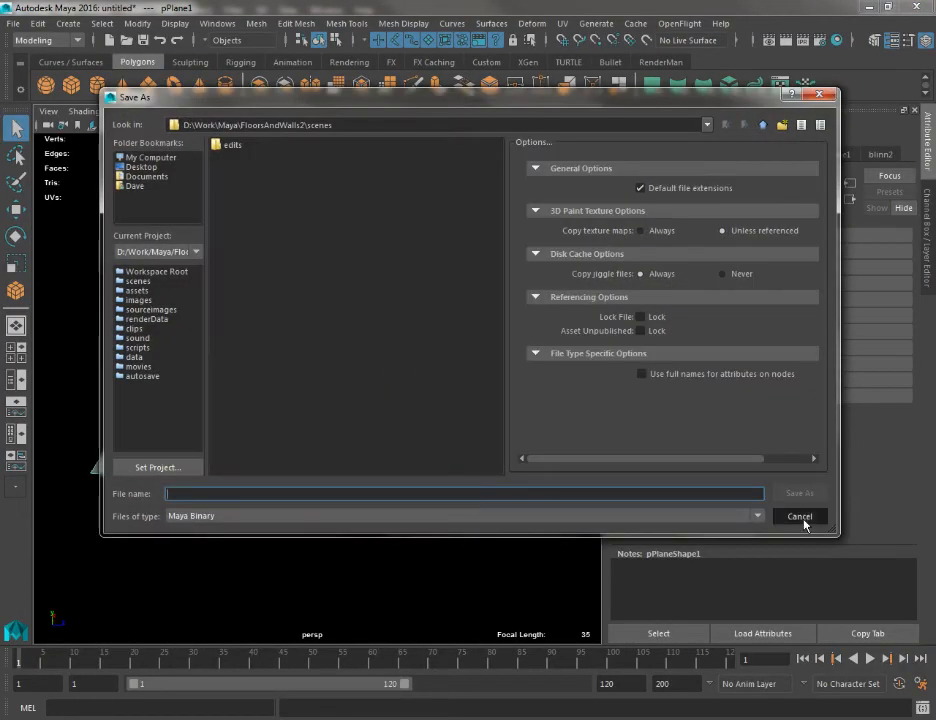
left_click(800, 516)
key("ctrl+d")
left_click_drag(414, 378, 797, 397)
left_click_drag(184, 417, 45, 410)
Move the point light sideways so that it sits between the two planes, and select the plane copy.
left_click_drag(437, 370, 275, 240)
left_click(280, 251)
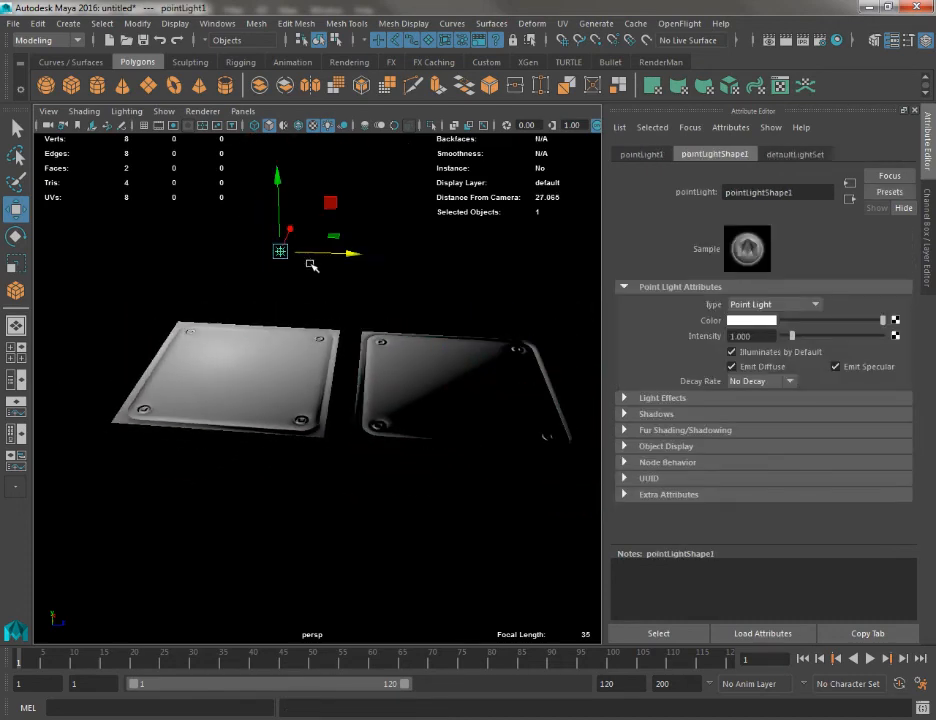
mouse_move(332, 236)
left_mouse_down()
mouse_move(435, 236)
mouse_move(437, 221)
mouse_move(437, 236)
mouse_move(450, 238)
left_mouse_up()
left_click(421, 436)
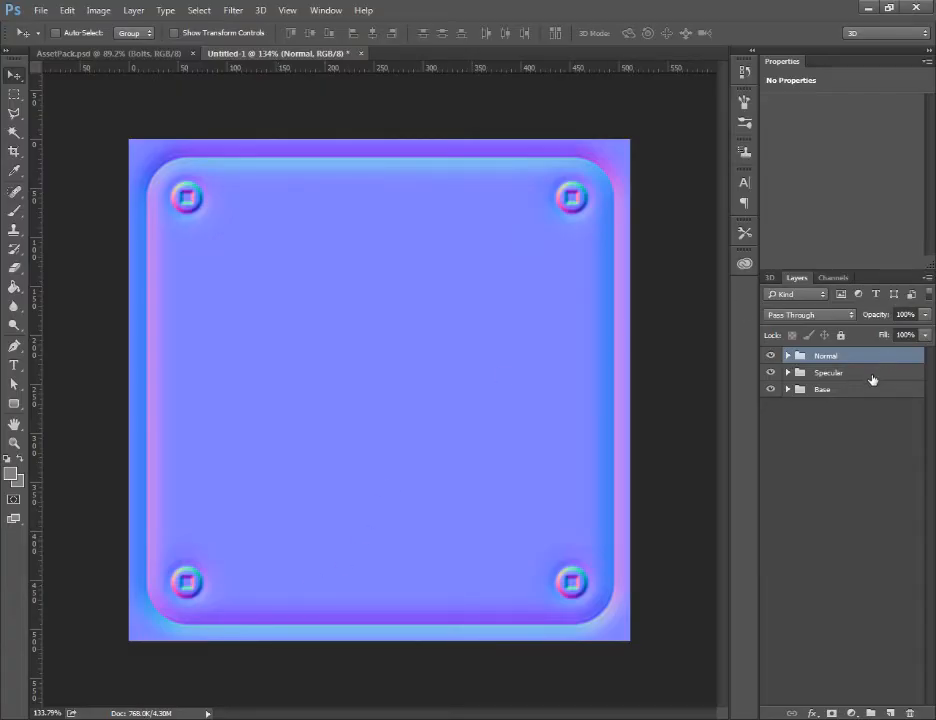
In Photoshop, duplicate the Specular group and rename the copy NormalInvert.
right_click(872, 379)
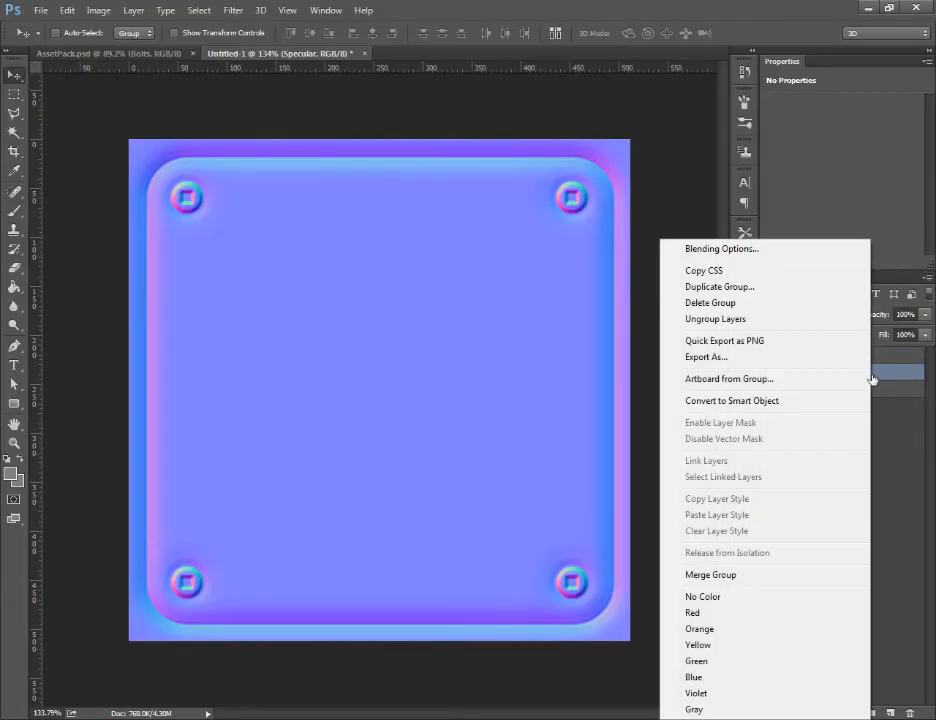
left_click(705, 286)
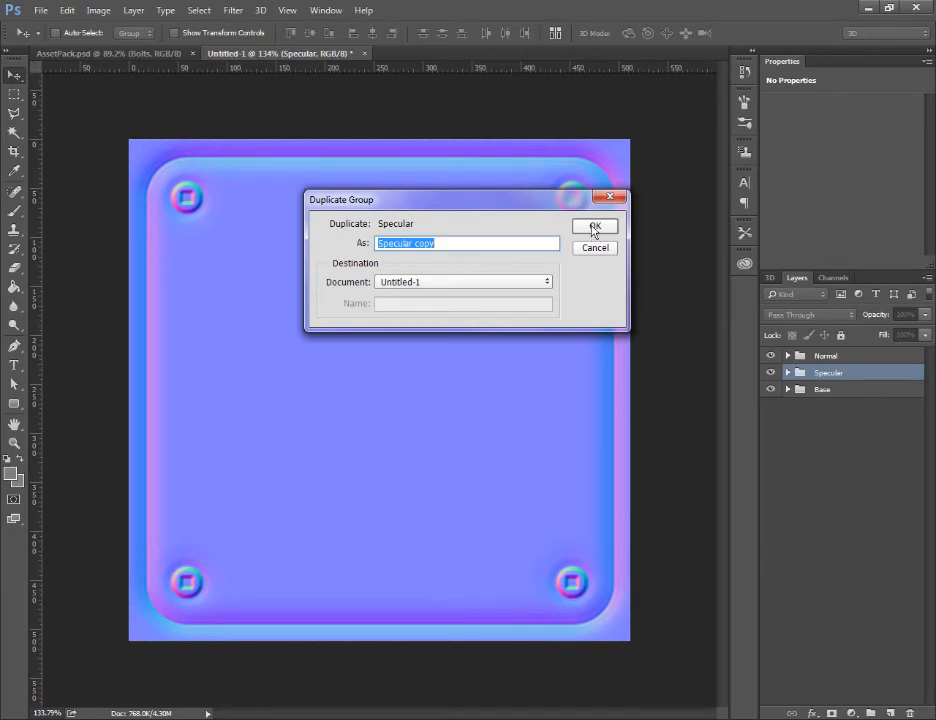
left_click(594, 227)
double_click(819, 373)
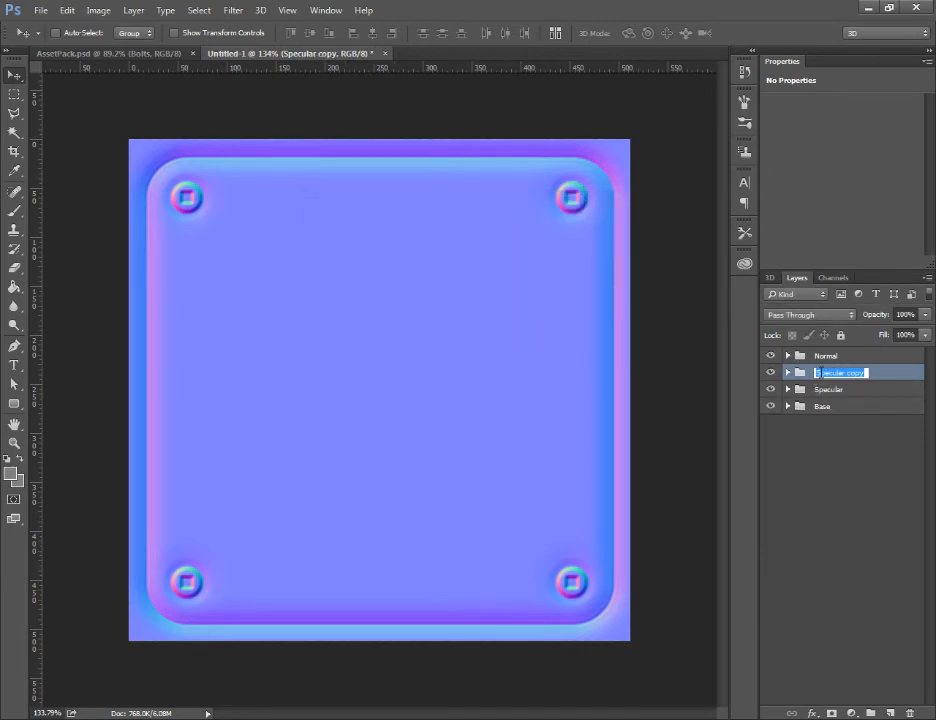
type("NormalInvert")
key("Return")
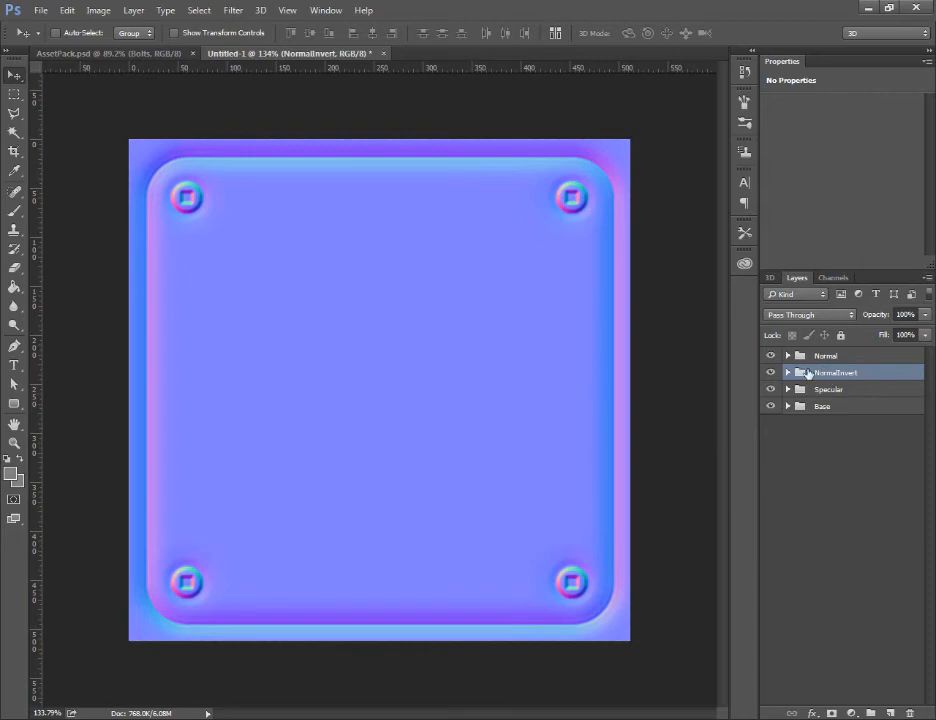
Merge all layers inside the NormalInvert group into a single layer.
left_click(787, 373)
left_click(840, 392)
left_click(800, 508, "shift")
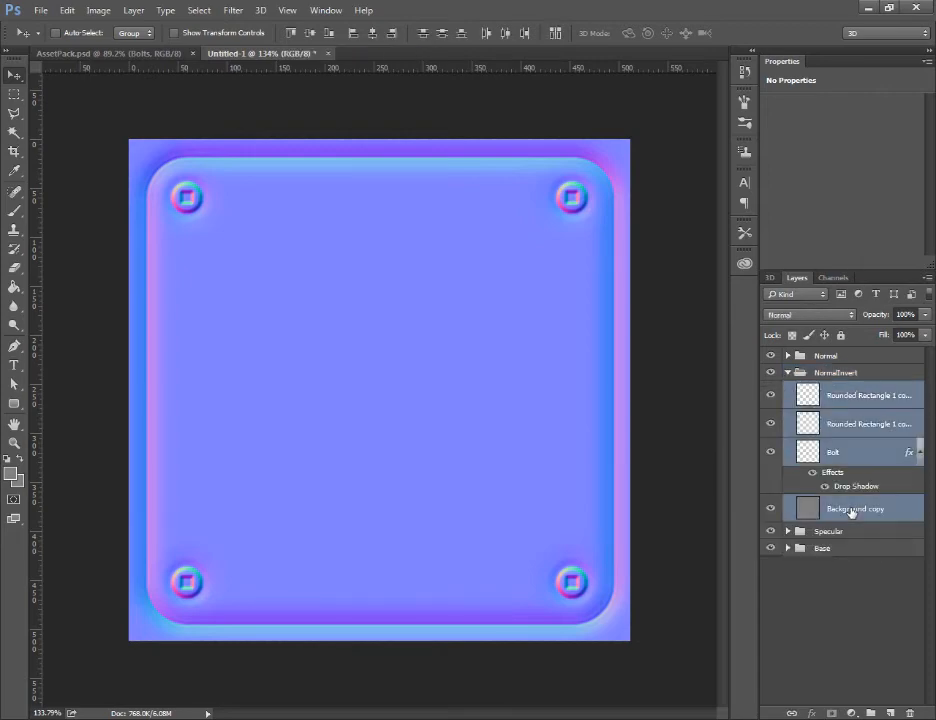
right_click(848, 508)
left_click(712, 489)
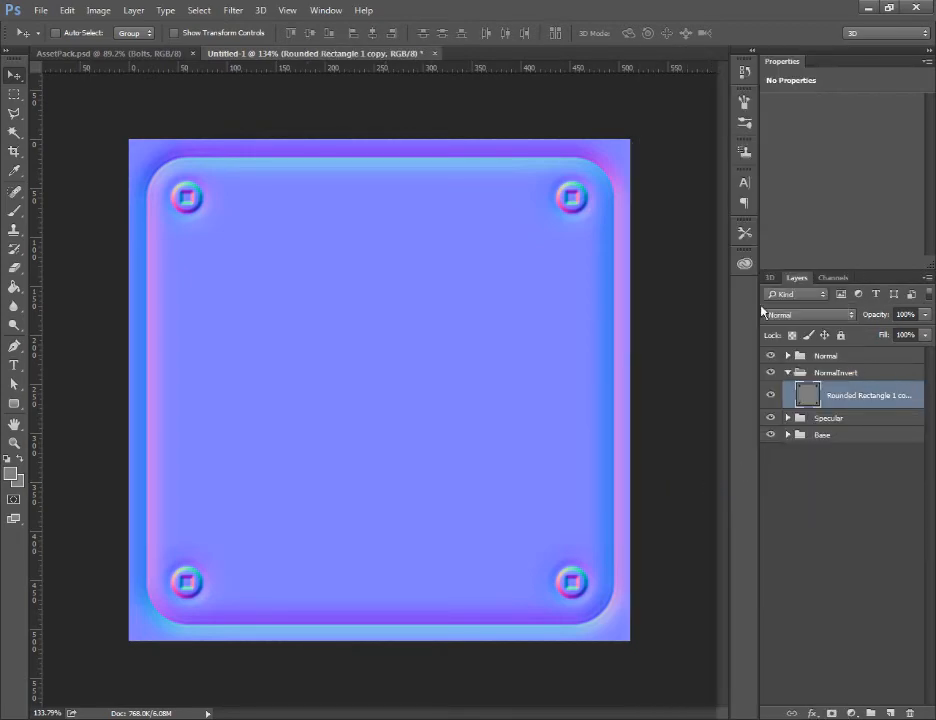
Generate a normal map from the merged NormalInvert layer with Invert Height turned off.
left_click(234, 10)
mouse_move(243, 160)
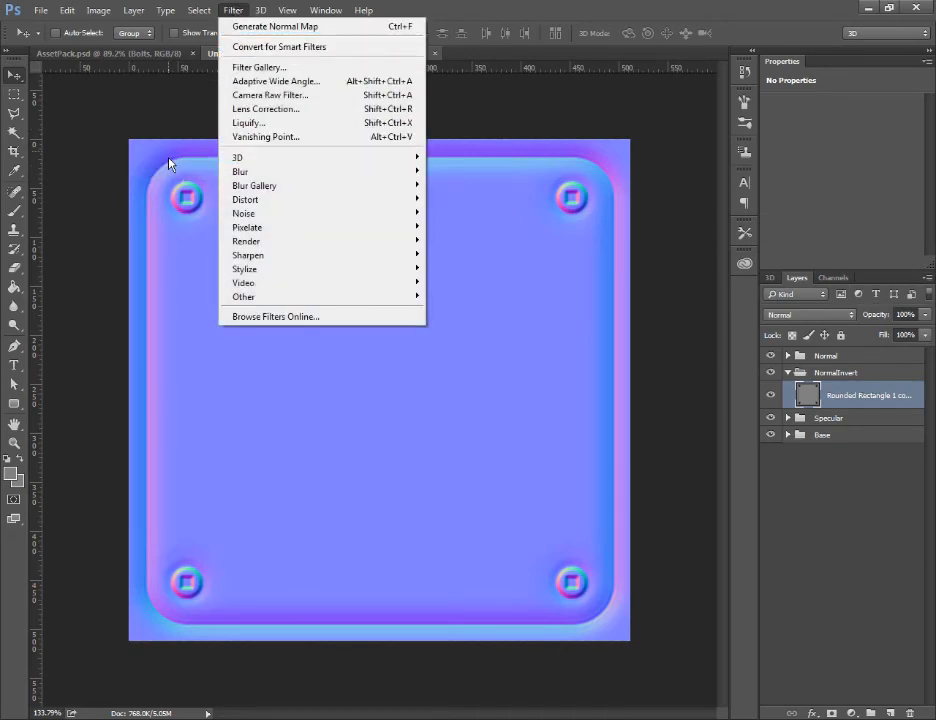
mouse_move(275, 159)
left_click(190, 169)
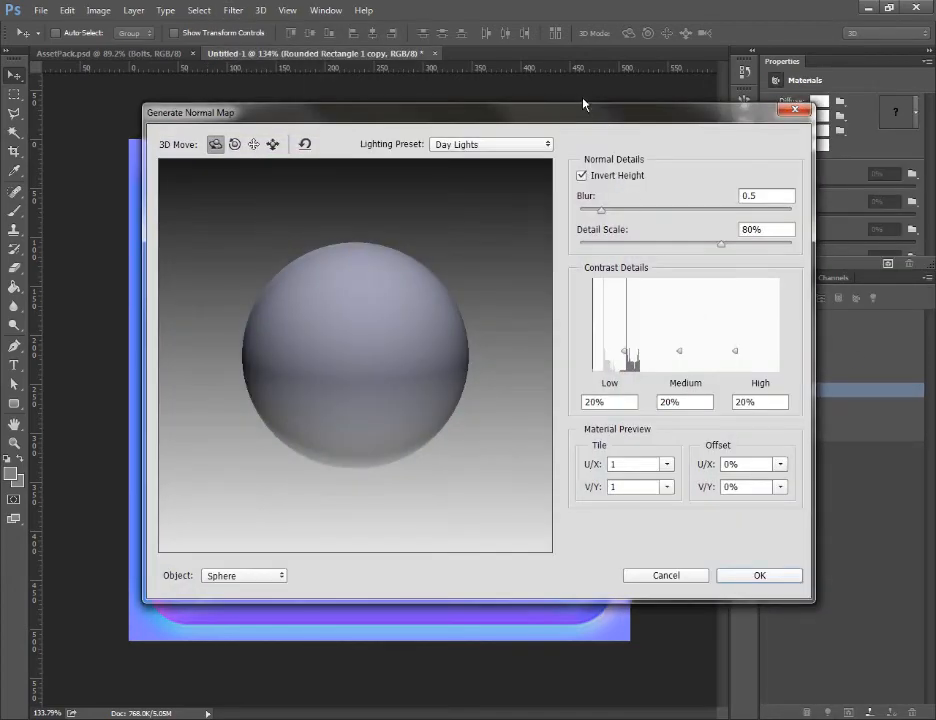
left_click_drag(584, 110, 773, 197)
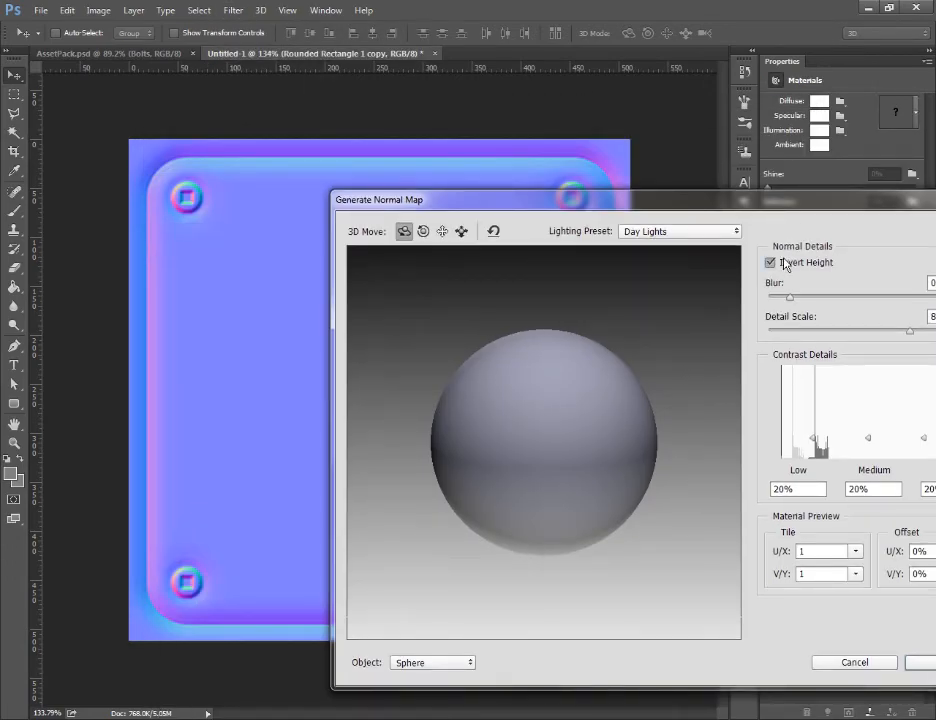
left_click(785, 264)
left_click_drag(644, 207, 472, 162)
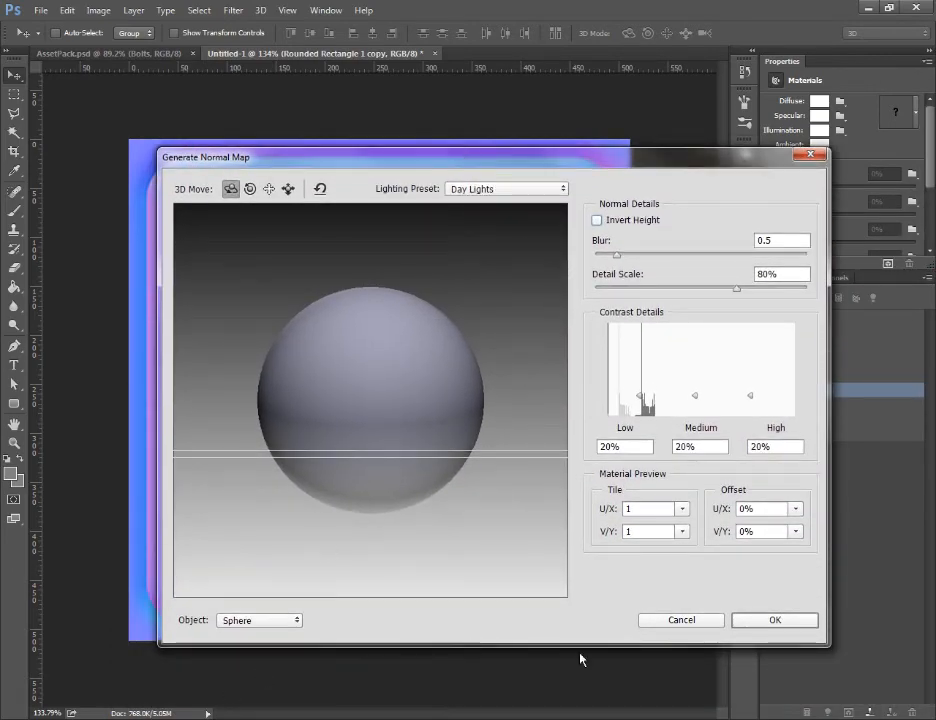
left_click(781, 624)
left_click(795, 278)
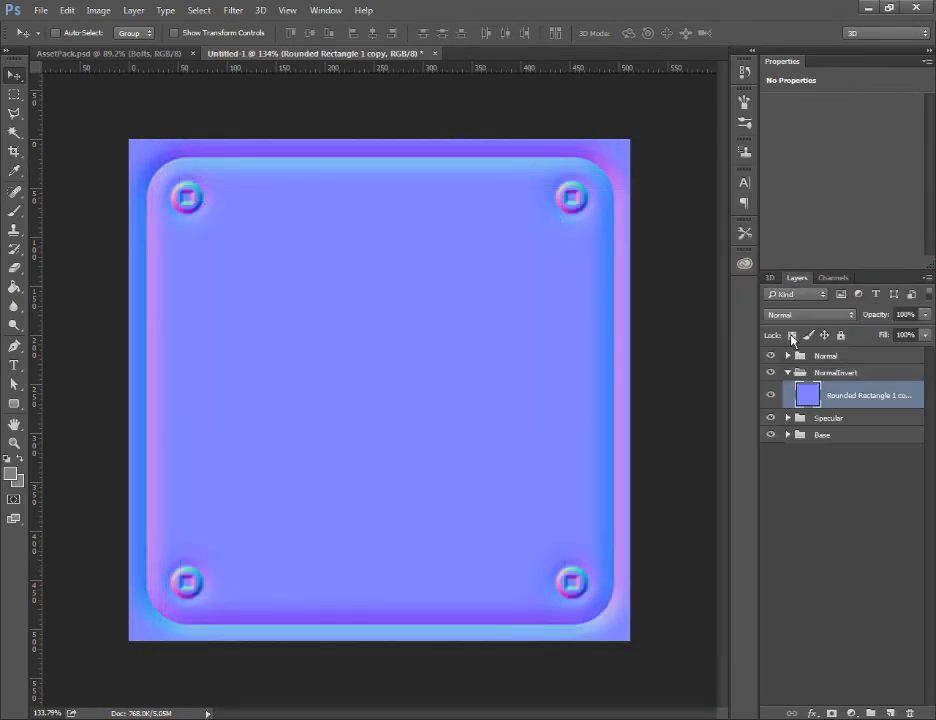
Hide the Normal group and save the inverted normal map as the JPEG Panel2_N in the images folder at quality 12.
left_click(770, 356)
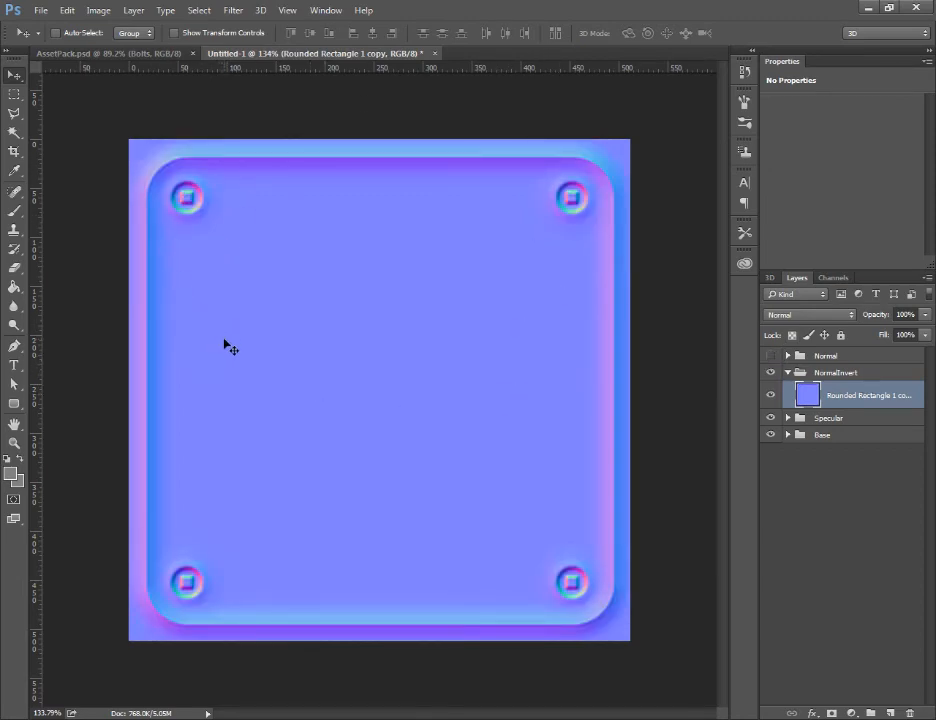
left_click(41, 10)
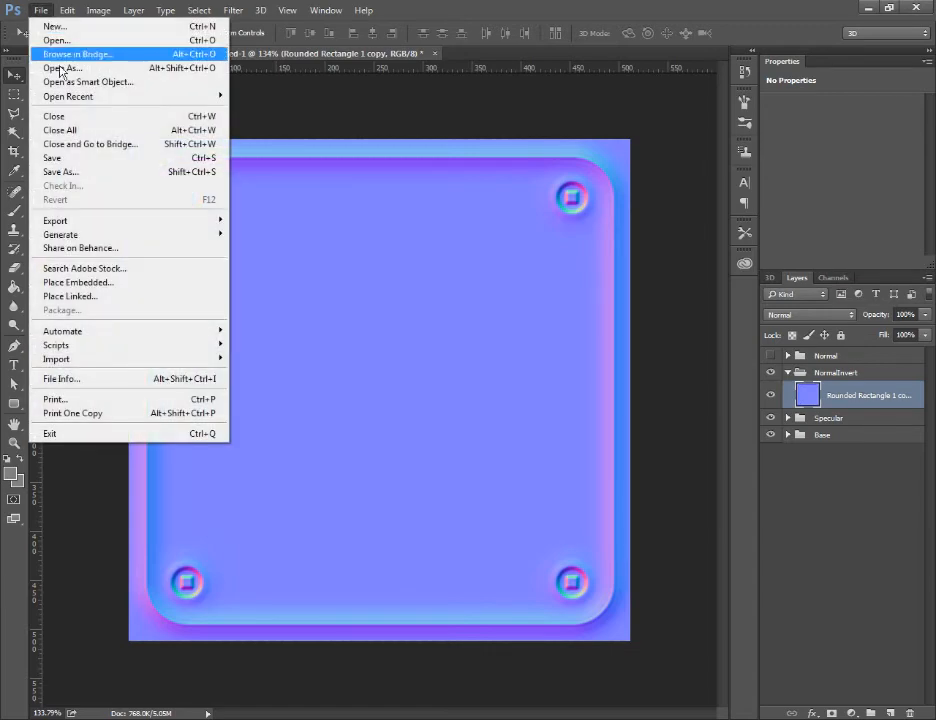
left_click(46, 115)
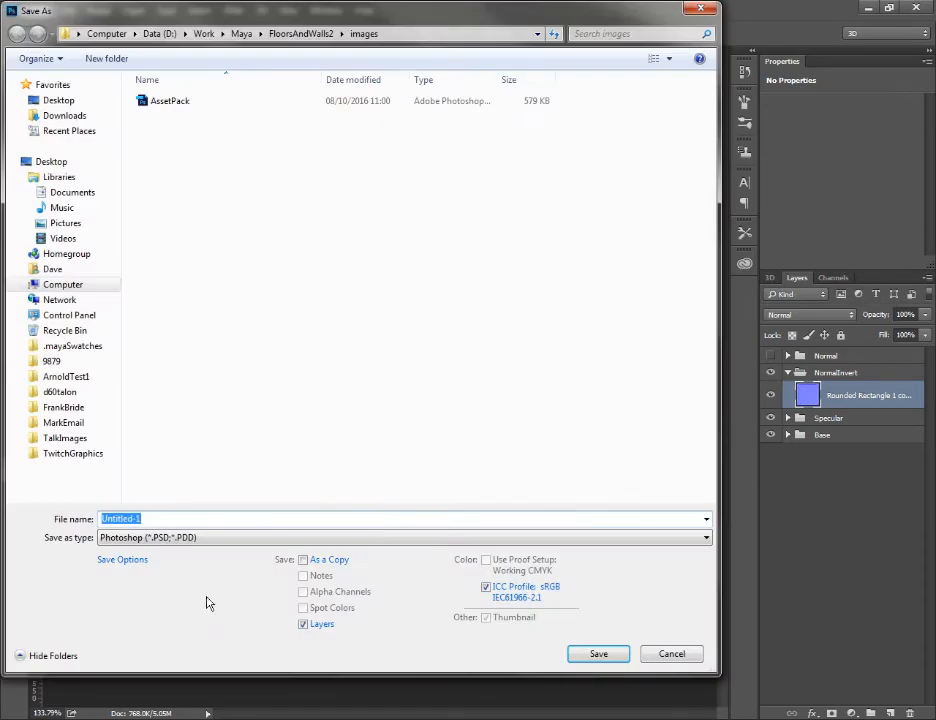
left_click(200, 537)
left_click(185, 395)
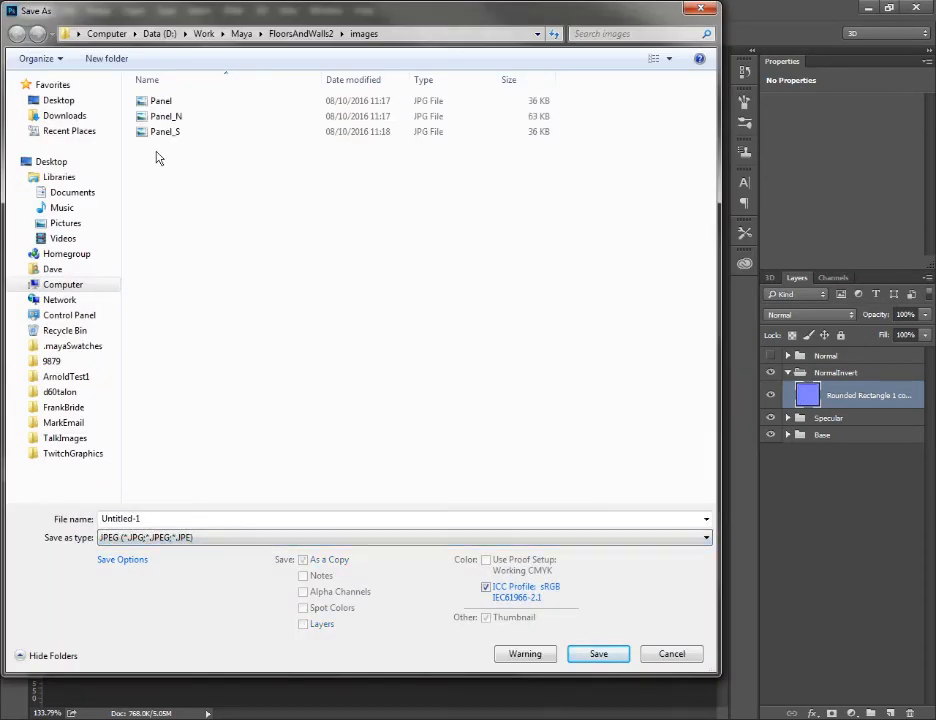
left_click(160, 116)
double_click(131, 518)
left_click(121, 518)
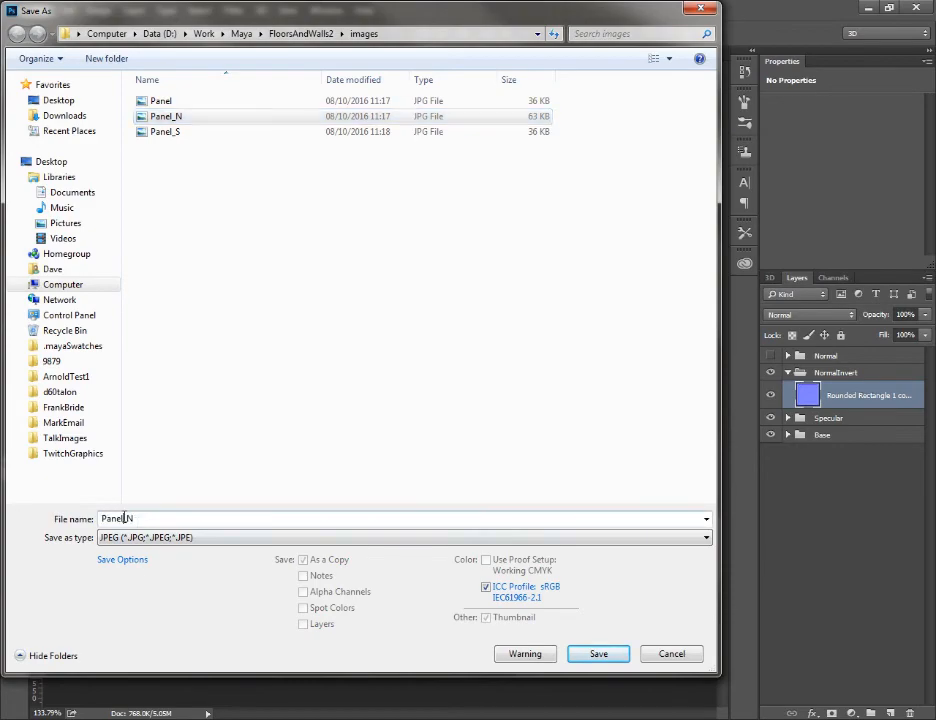
type("2")
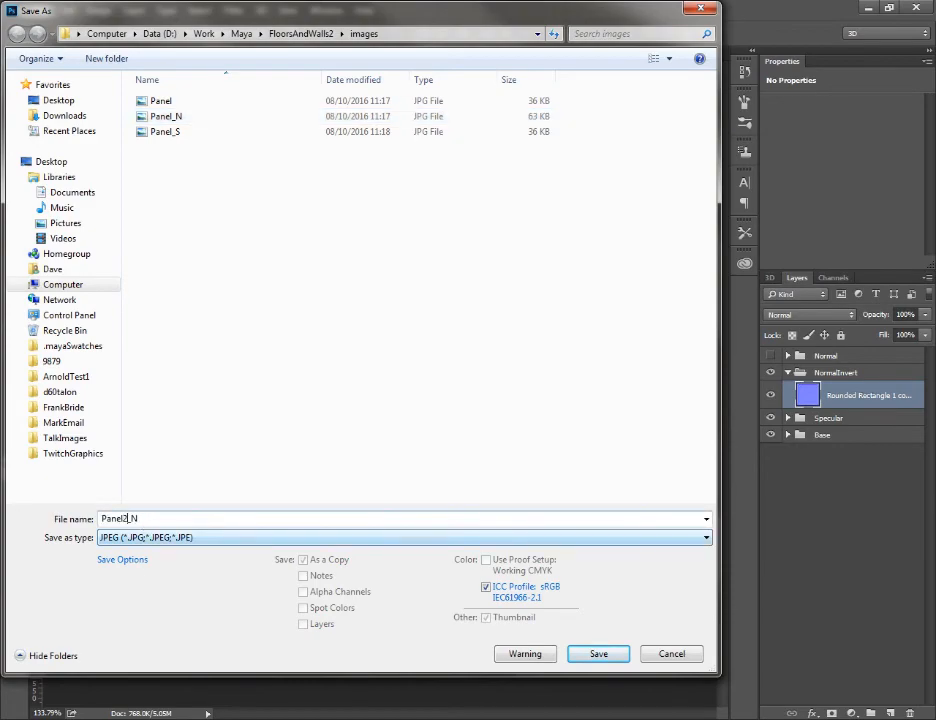
left_click(585, 660)
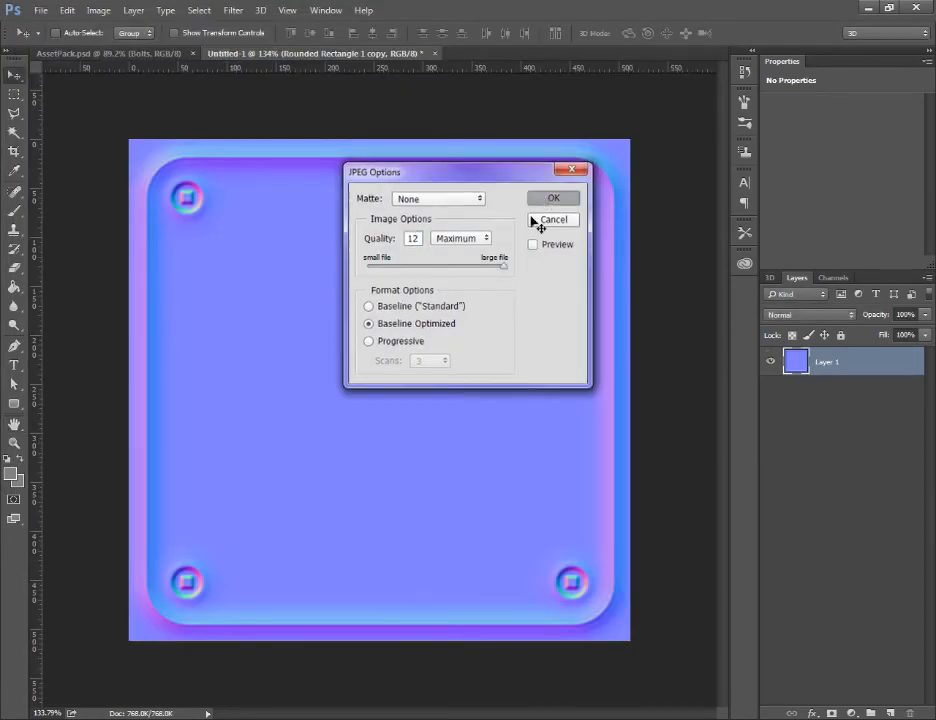
left_click(553, 198)
In Maya, assign a new Blinn material to the duplicated plane.
left_click(295, 672)
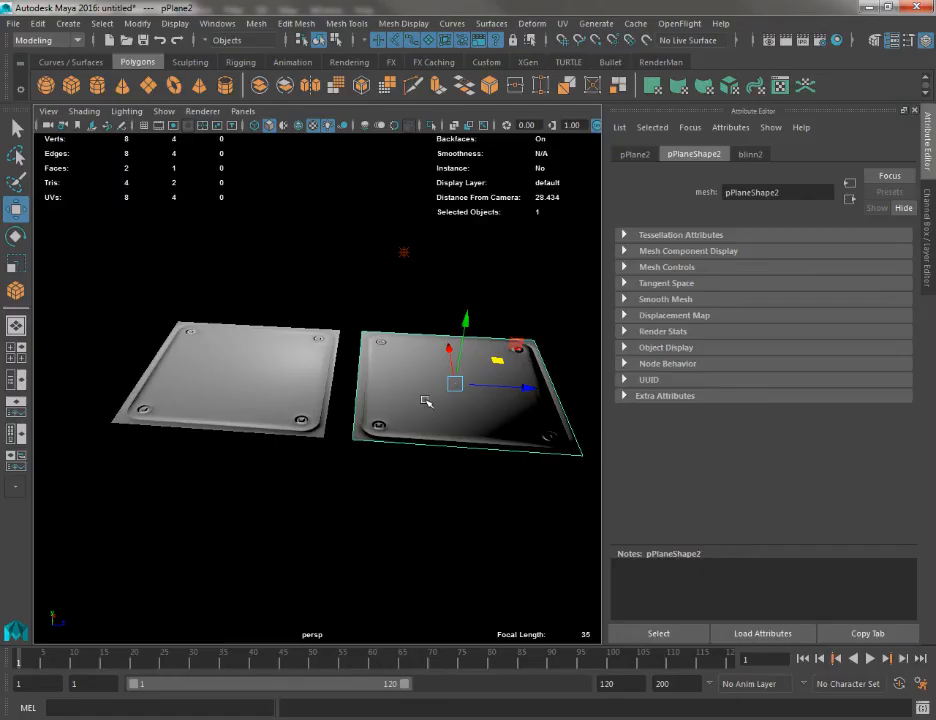
left_click_drag(427, 391, 282, 378)
scroll(230, 377, "up", 4)
left_click_drag(170, 378, 95, 378)
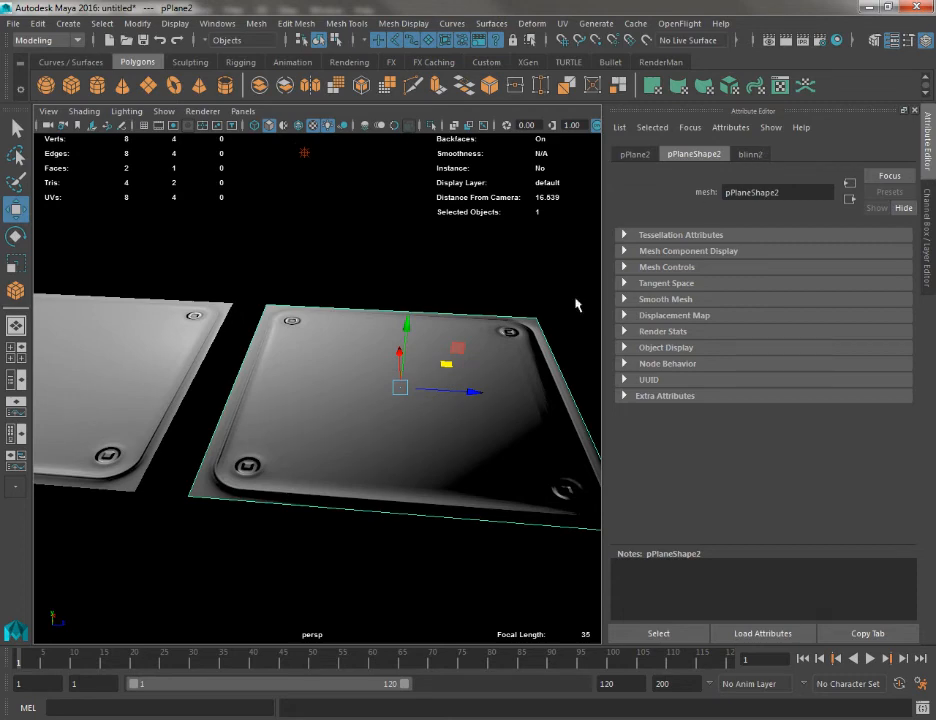
right_click(291, 321)
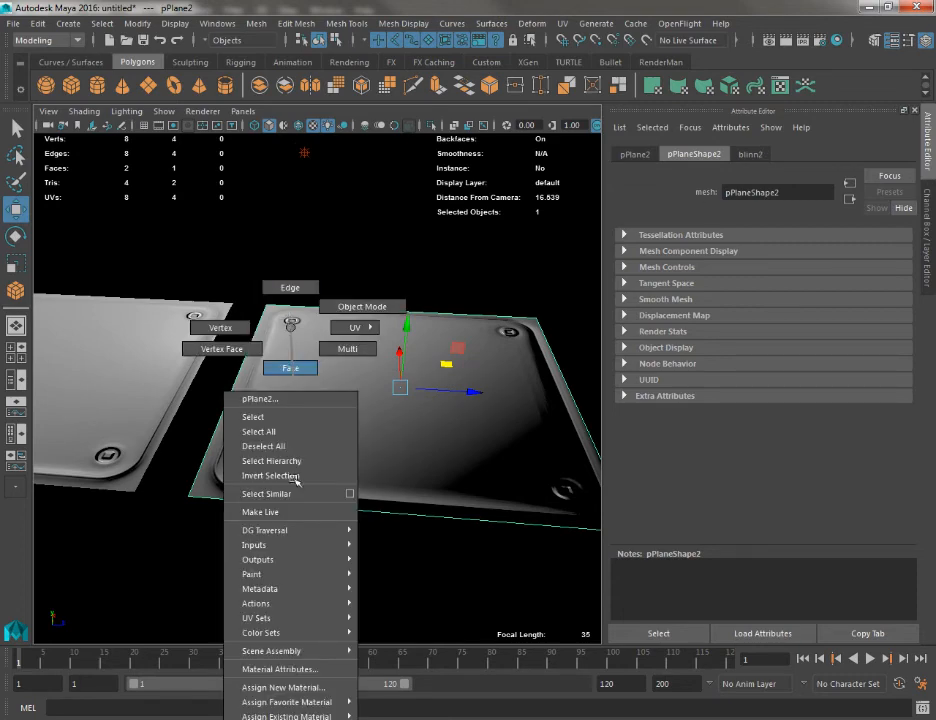
mouse_move(313, 703)
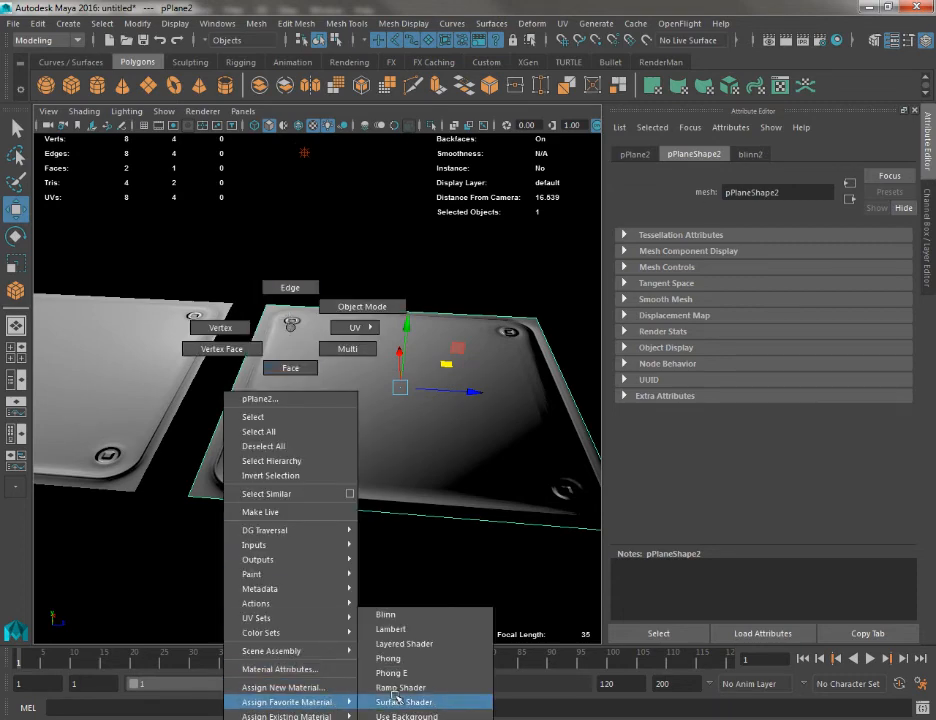
left_click(405, 615)
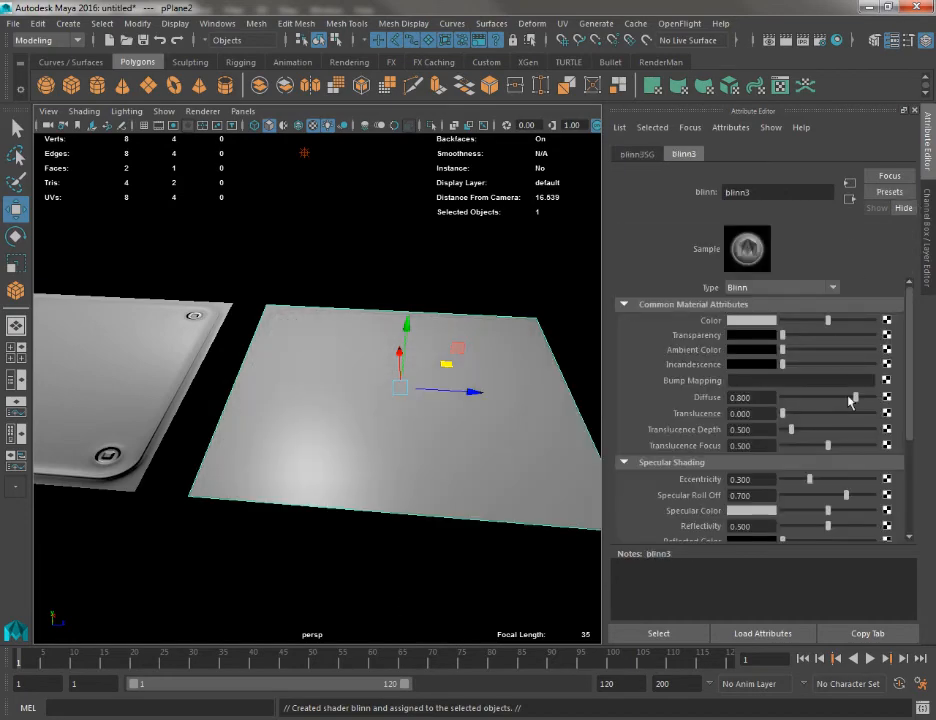
Connect a File texture to the new Blinn's Specular Color and load Panel_S.jpg into it.
left_click(888, 512)
left_click(440, 370)
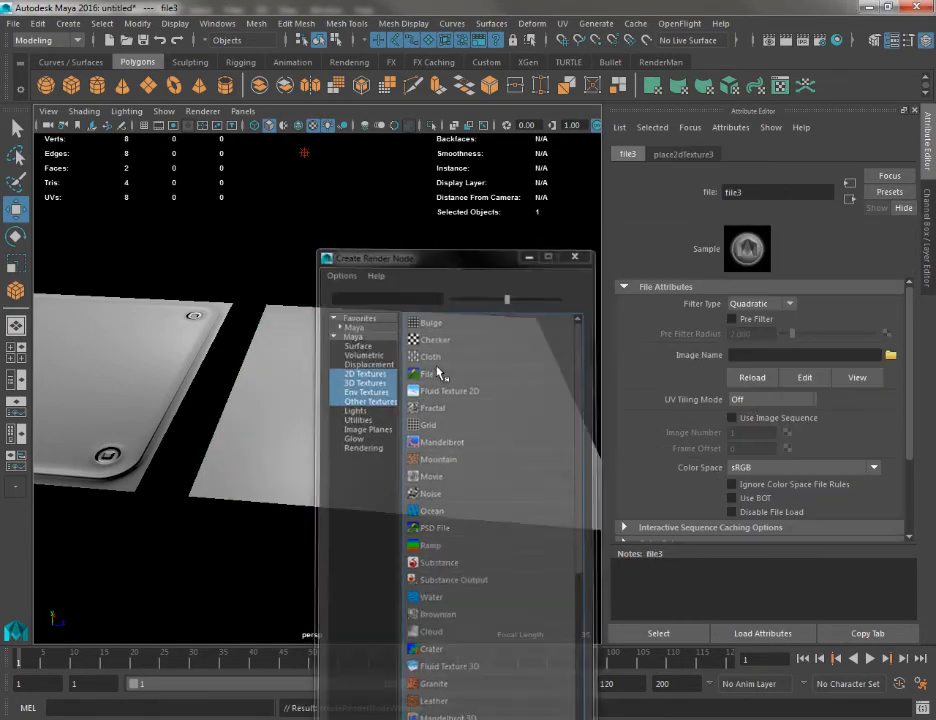
left_click(890, 356)
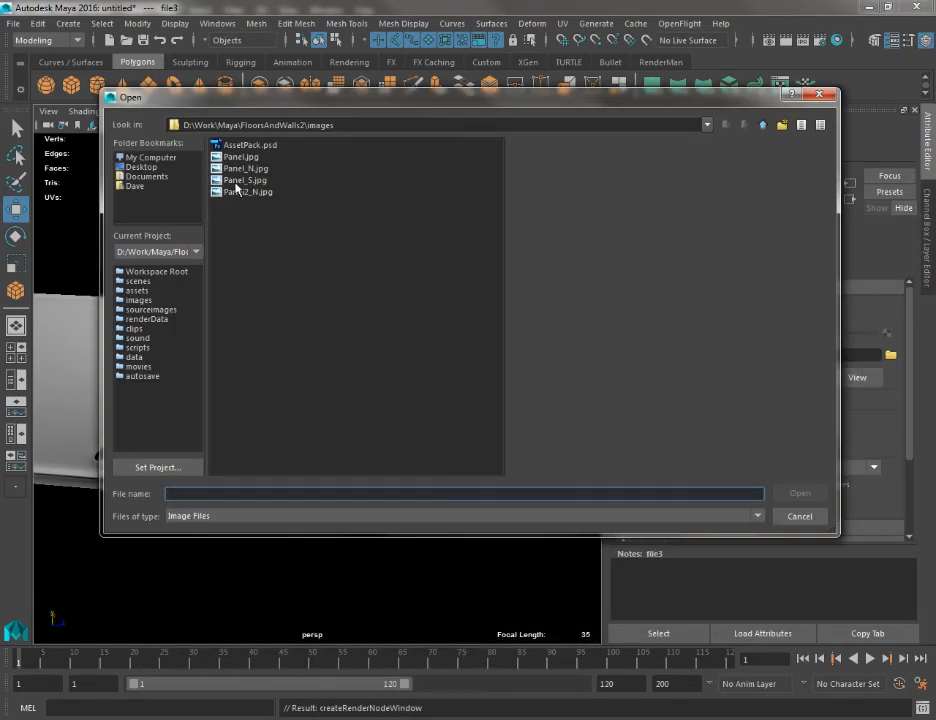
double_click(237, 182)
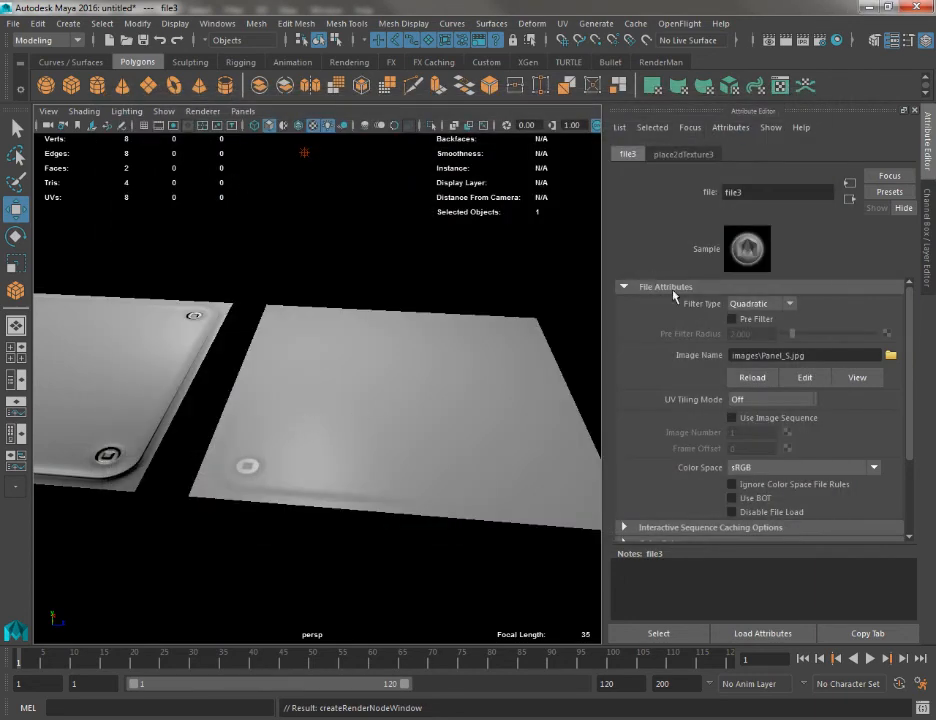
Connect a File texture to the Bump Mapping of the second plane's Blinn and switch the bump node from Bump to normals.
left_click(374, 368)
left_click(750, 155)
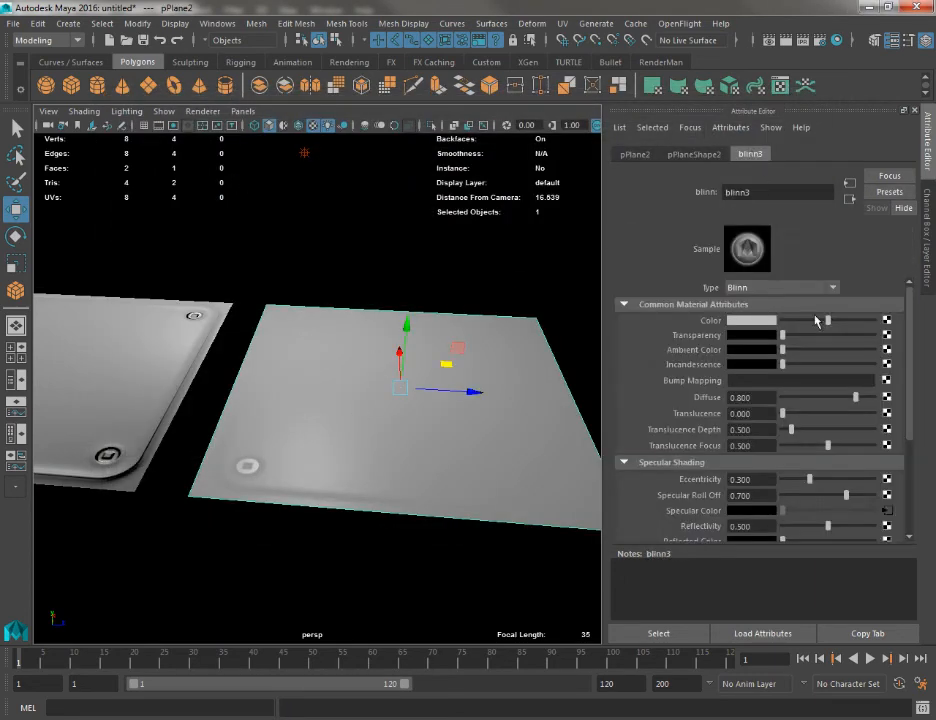
left_click(885, 381)
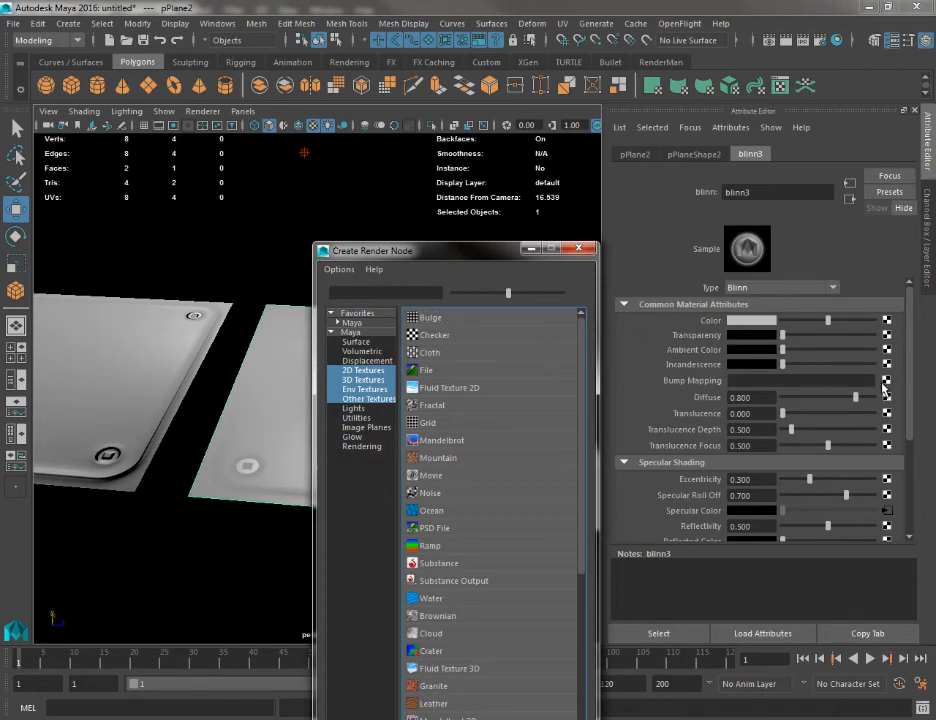
left_click(414, 374)
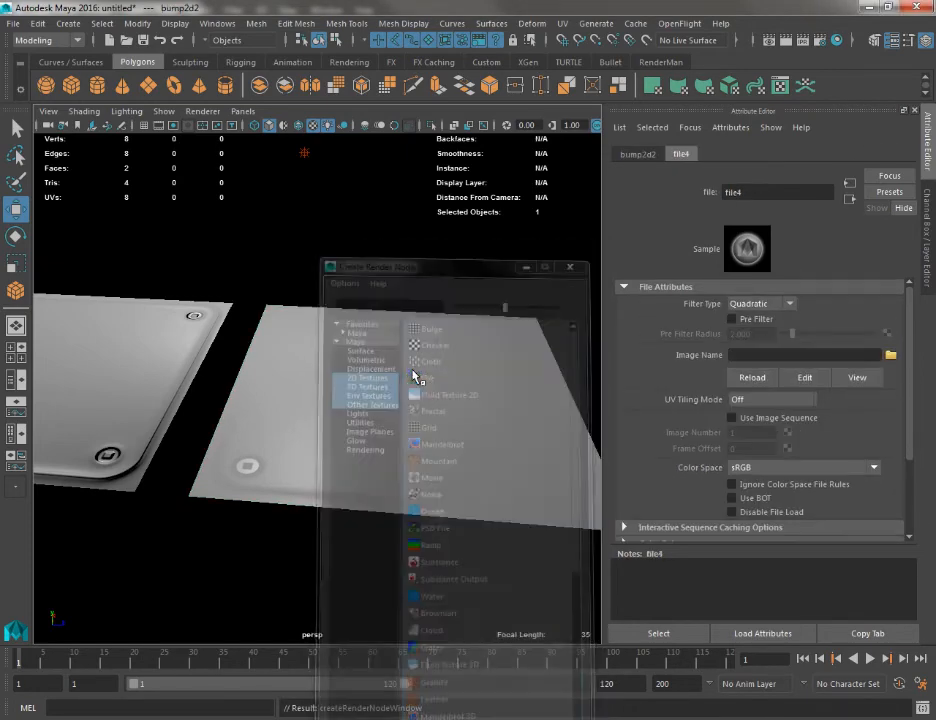
left_click(640, 154)
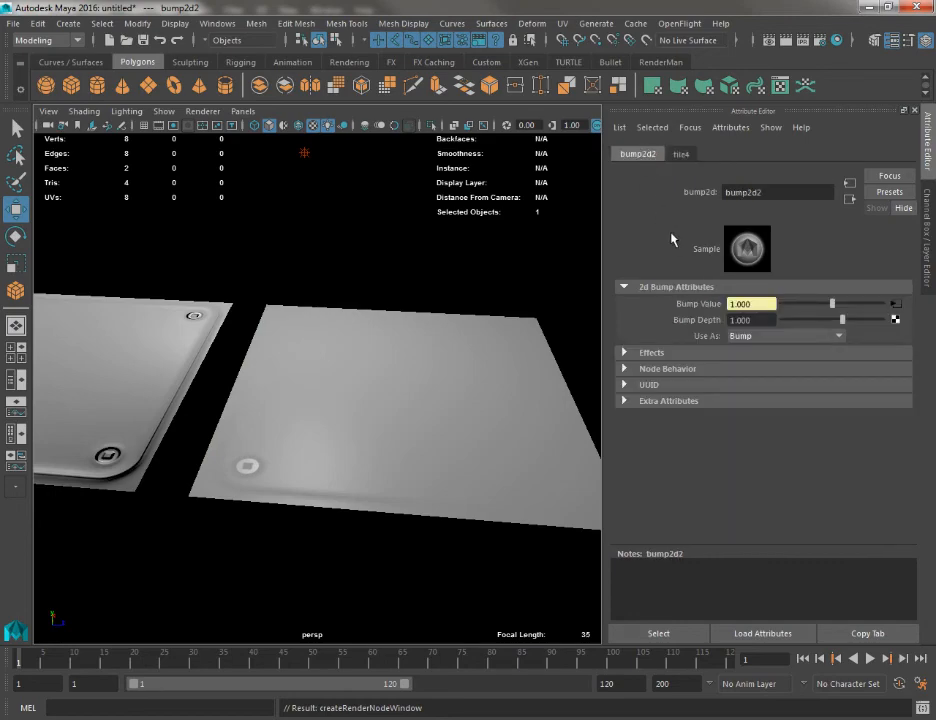
left_click(752, 338)
left_click(752, 370)
Load Panel2_N.jpg from the images folder into the File texture feeding the bump node.
left_click(682, 155)
left_click(889, 355)
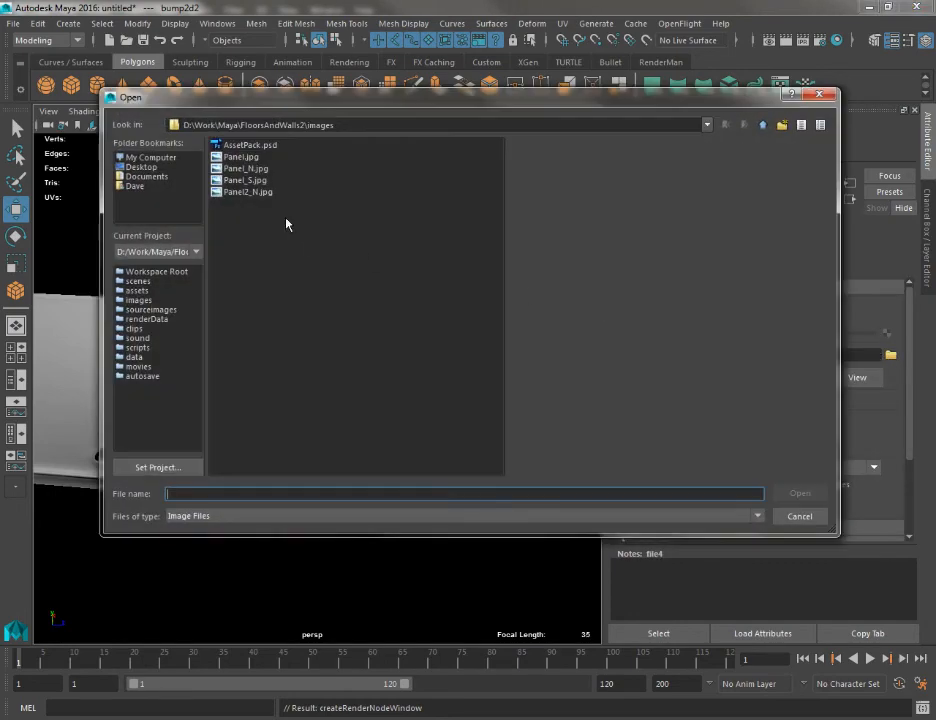
left_click(247, 192)
double_click(247, 192)
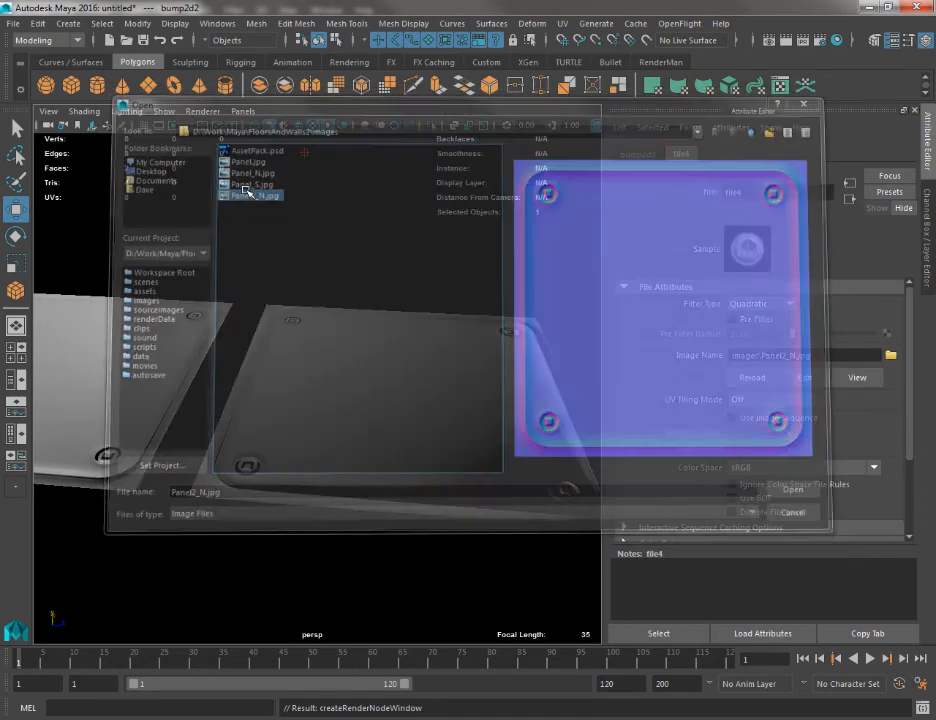
Delete the point light above the planes and create an area light in its place.
left_click(232, 266)
left_click_drag(232, 267, 430, 396)
scroll(430, 396, "down", 5)
left_click_drag(368, 241, 482, 329)
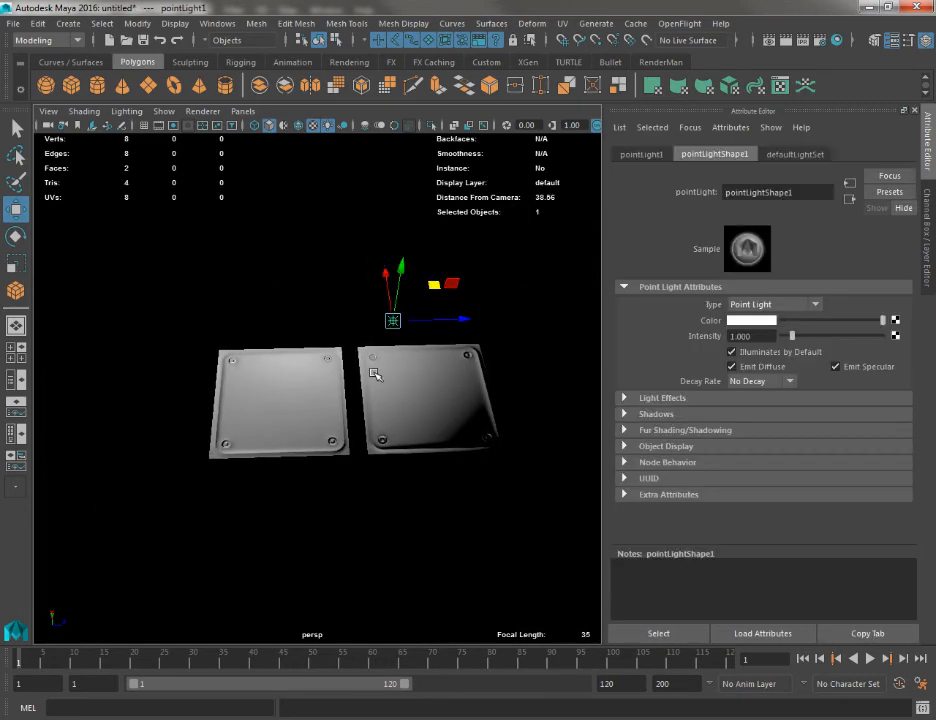
key("Delete")
left_click(80, 23)
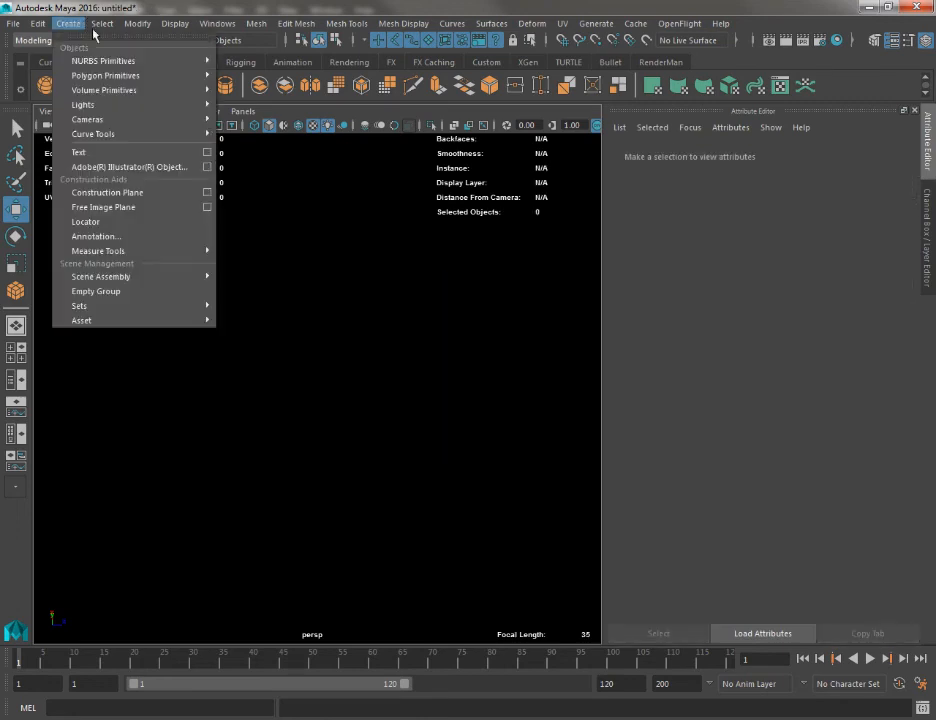
mouse_move(90, 104)
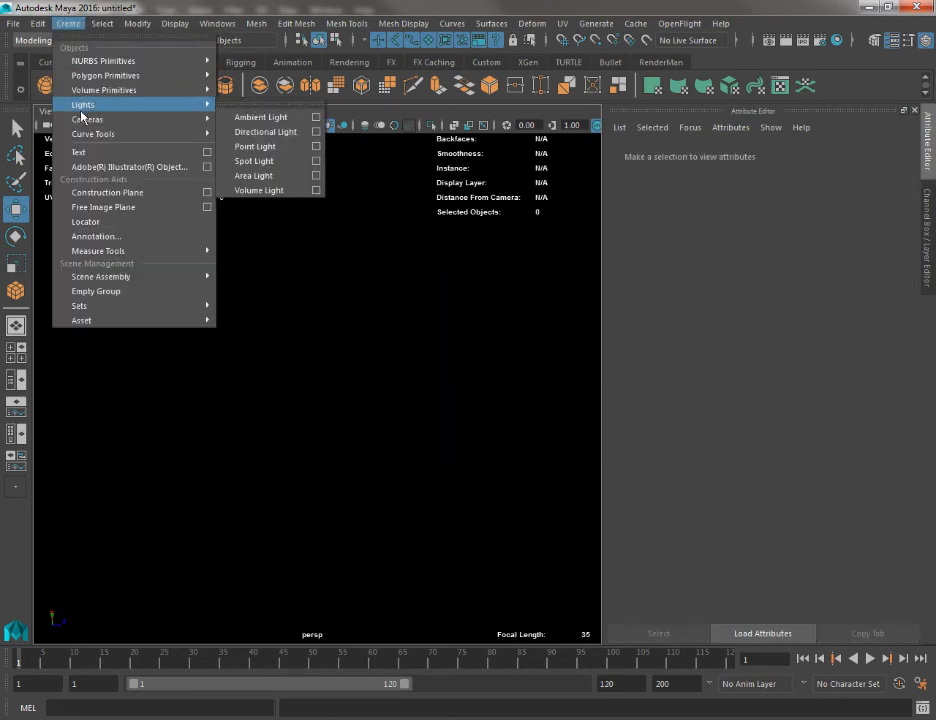
left_click(282, 177)
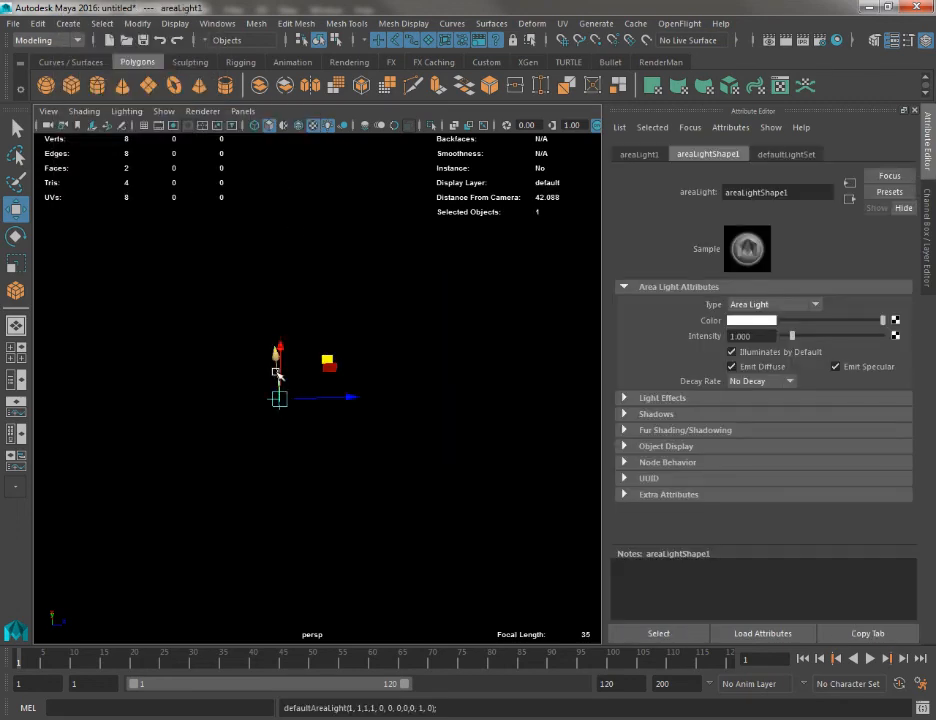
Move the area light above and to one side of the planes, tilt it toward them and scale it up.
left_click_drag(272, 350, 270, 295)
left_click_drag(320, 333, 623, 340)
left_click_drag(467, 344, 255, 314)
key("e")
left_click_drag(377, 241, 348, 235)
key("r")
left_click_drag(342, 289, 478, 330)
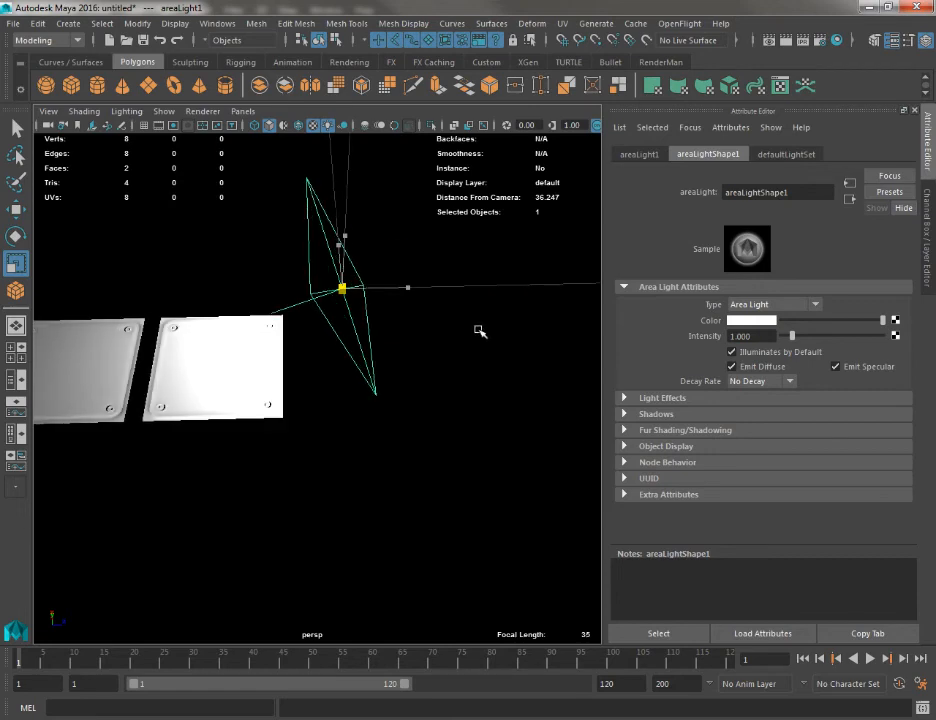
key("w")
left_click_drag(397, 247, 402, 50)
Delete the second plane, pPlane2.
left_click_drag(130, 377, 247, 222)
left_click(275, 249)
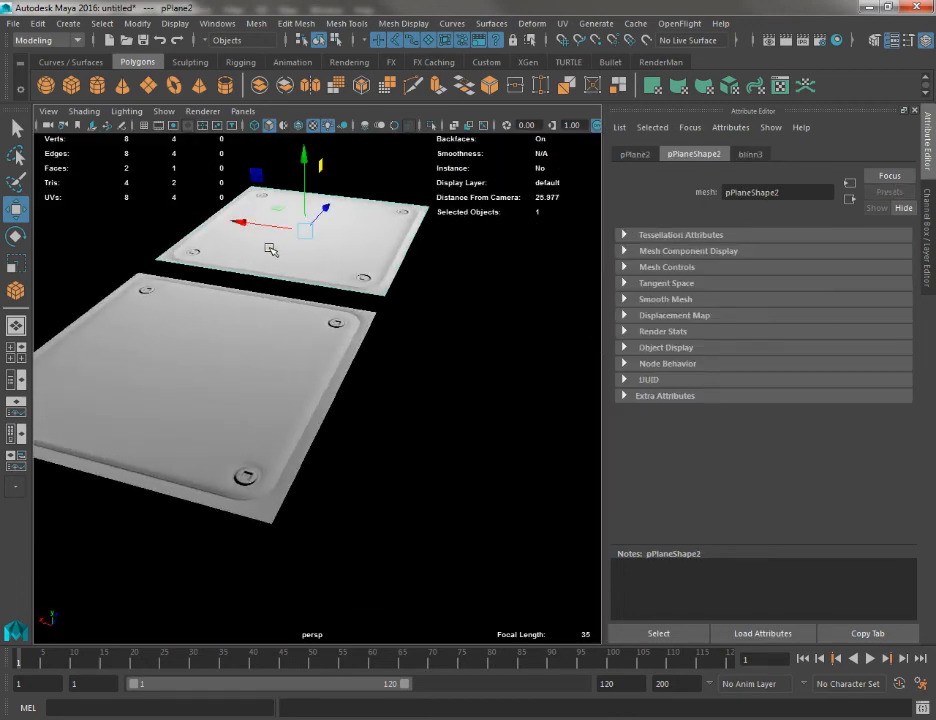
key("Delete")
Rotate the area light to change its aim relative to the remaining plane.
left_click_drag(342, 270, 185, 280)
left_click(578, 202)
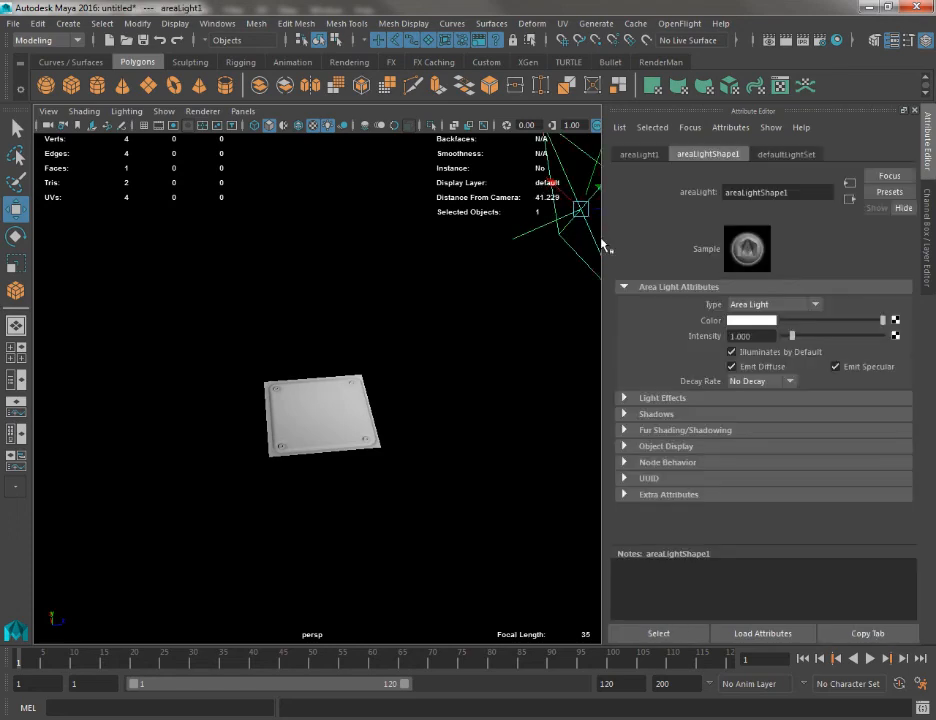
left_click_drag(580, 204, 331, 274)
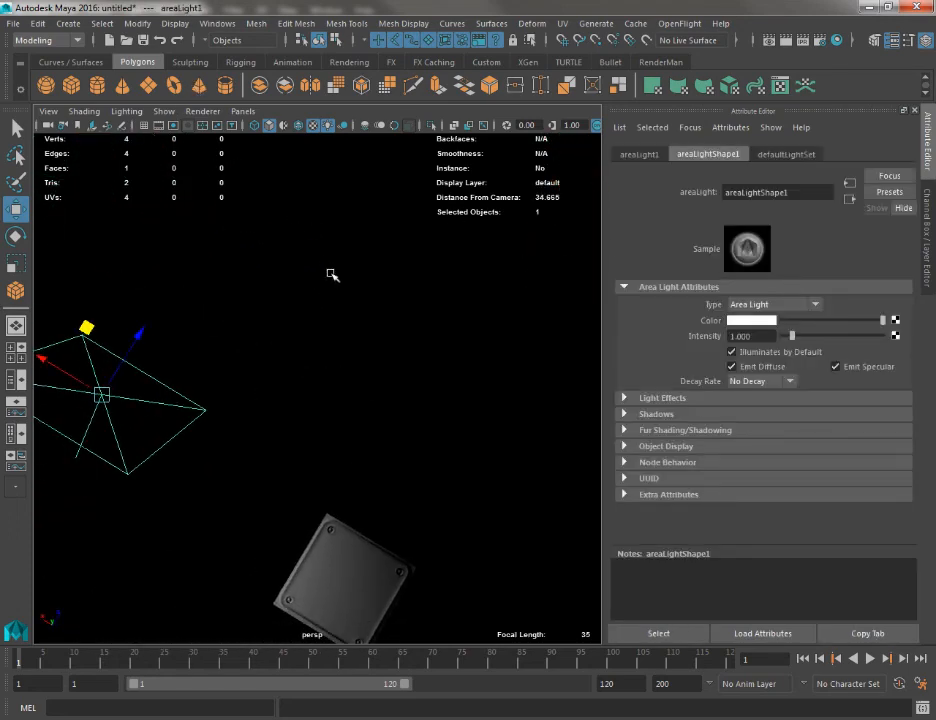
key("e")
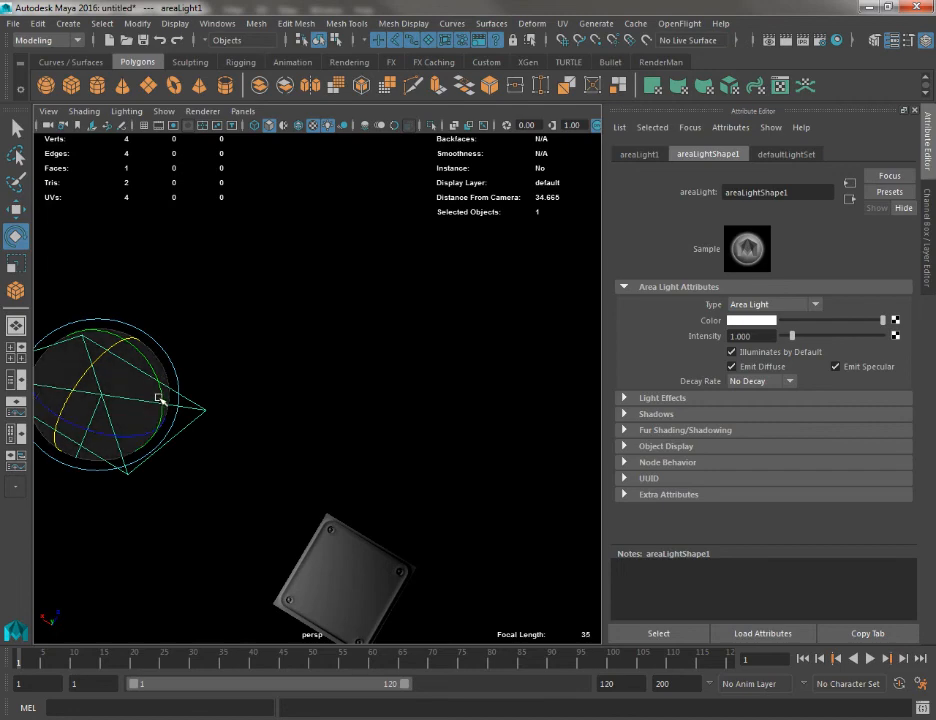
left_click_drag(158, 398, 88, 395)
key("e")
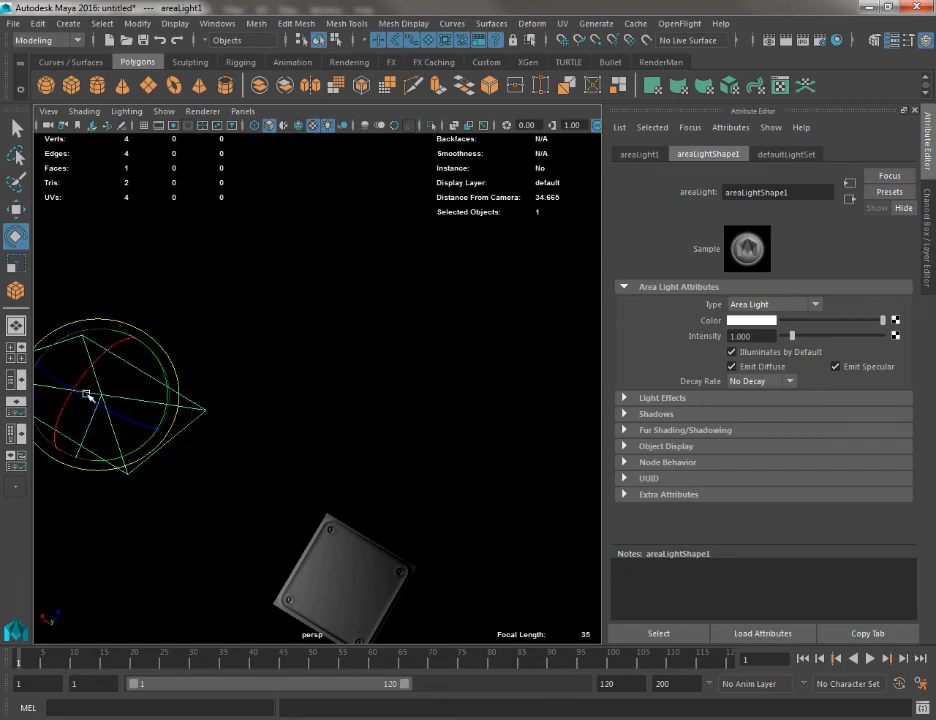
left_click_drag(166, 408, 182, 264)
left_click_drag(222, 400, 300, 377)
Shift the area light sideways above the panel and rotate it toward the panel's surface.
key("w")
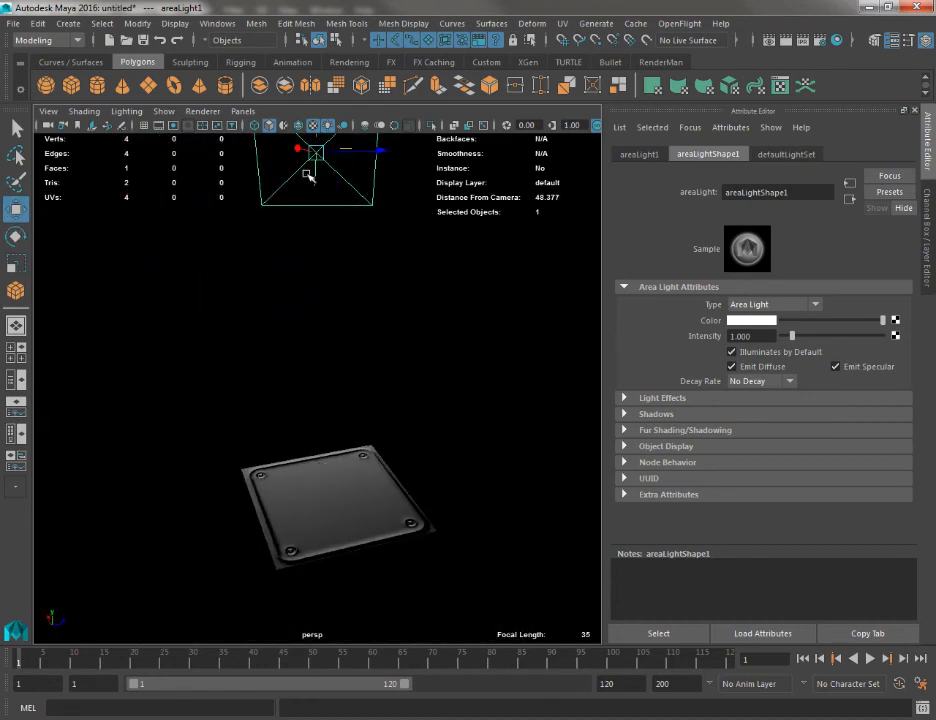
left_click_drag(319, 150, 452, 157)
key("e")
key("w")
key("e")
left_click_drag(426, 201, 454, 229)
mouse_move(286, 449)
left_mouse_down()
mouse_move(326, 297)
mouse_move(366, 453)
mouse_move(322, 698)
mouse_move(320, 638)
mouse_move(274, 568)
mouse_move(249, 603)
mouse_move(244, 483)
mouse_move(278, 470)
mouse_move(265, 445)
mouse_move(272, 449)
mouse_move(272, 428)
mouse_move(291, 455)
left_mouse_up()
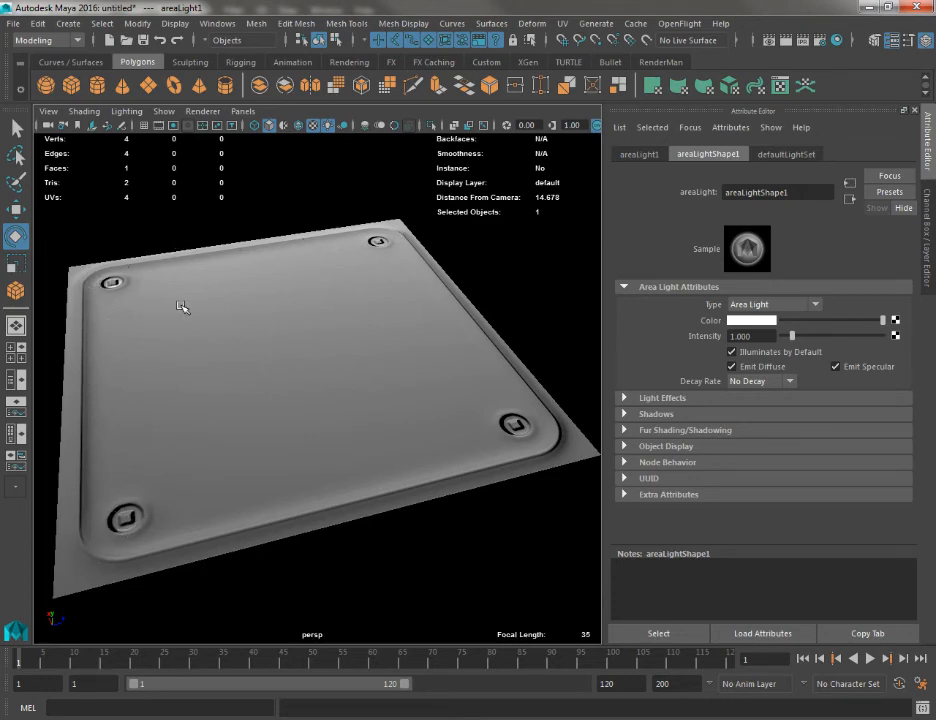
Set a keyframe for the area light at frame 1, discarding the trial rotation made before it.
left_click_drag(385, 254, 367, 495)
left_click_drag(118, 455, 178, 455)
left_click(98, 418)
left_click_drag(98, 418, 143, 401)
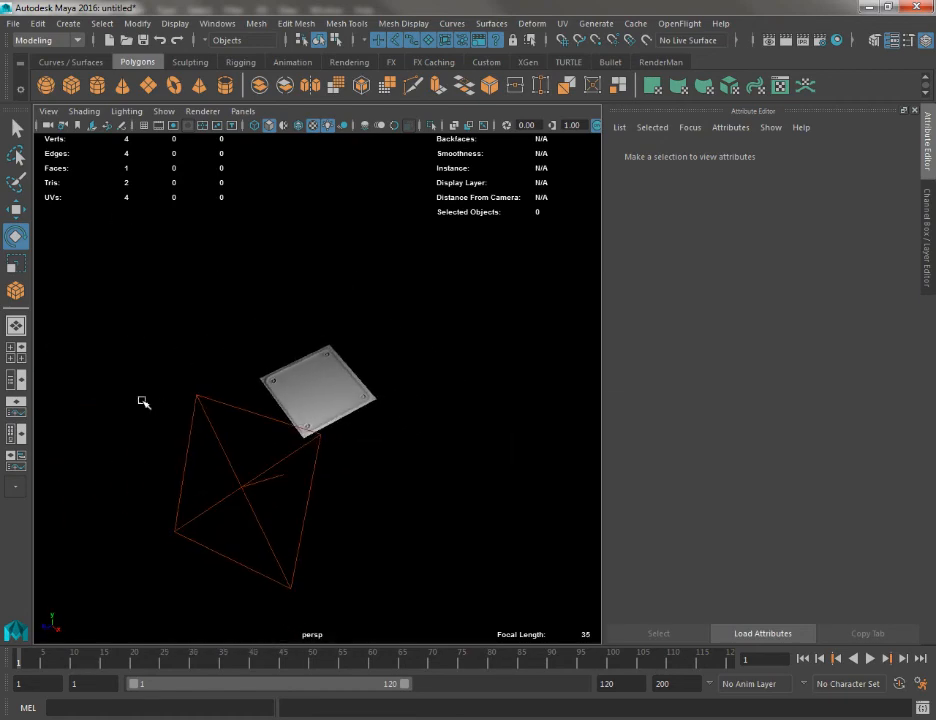
left_click(231, 491)
left_click_drag(251, 501, 205, 424)
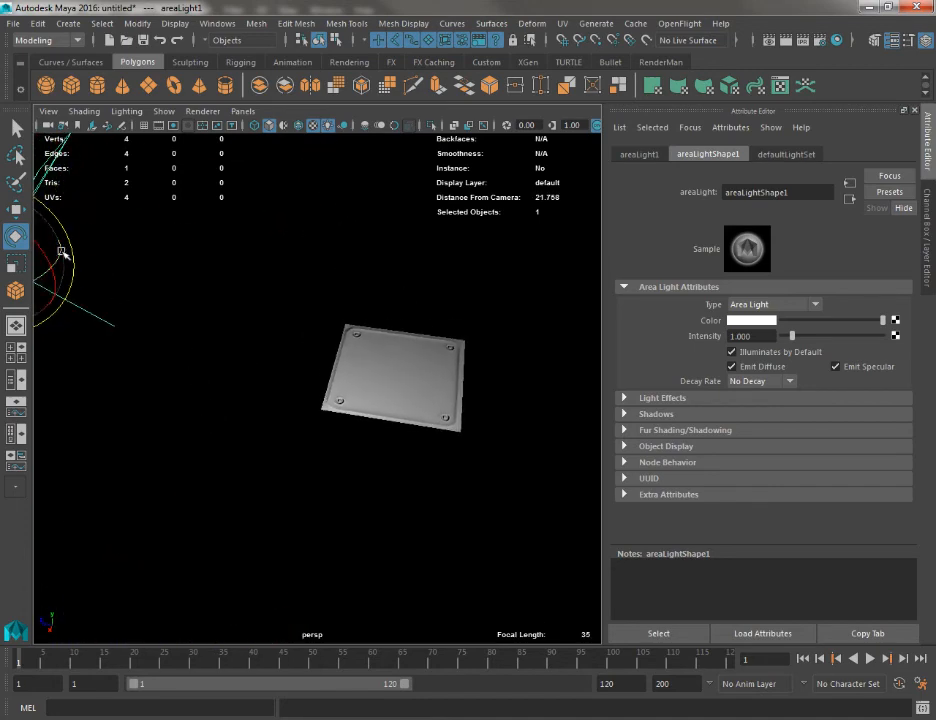
mouse_move(54, 281)
left_mouse_down()
mouse_move(72, 297)
mouse_move(15, 302)
mouse_move(24, 302)
left_mouse_up()
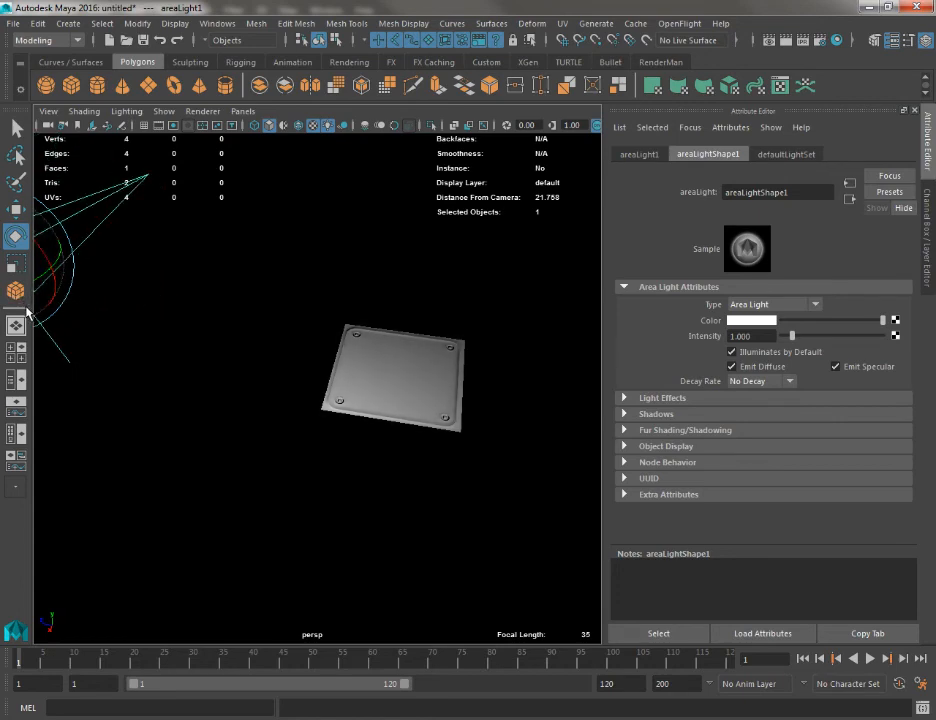
key("ctrl+z")
key("s")
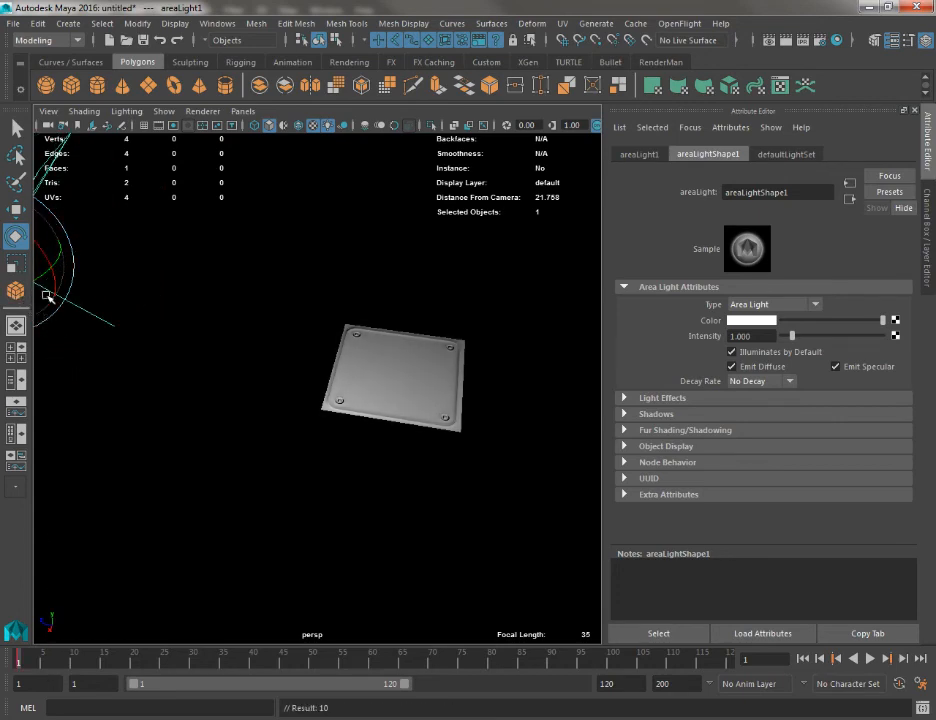
Key the area light with a changed rotation at frame 99 and play back the animation.
key("alt+v")
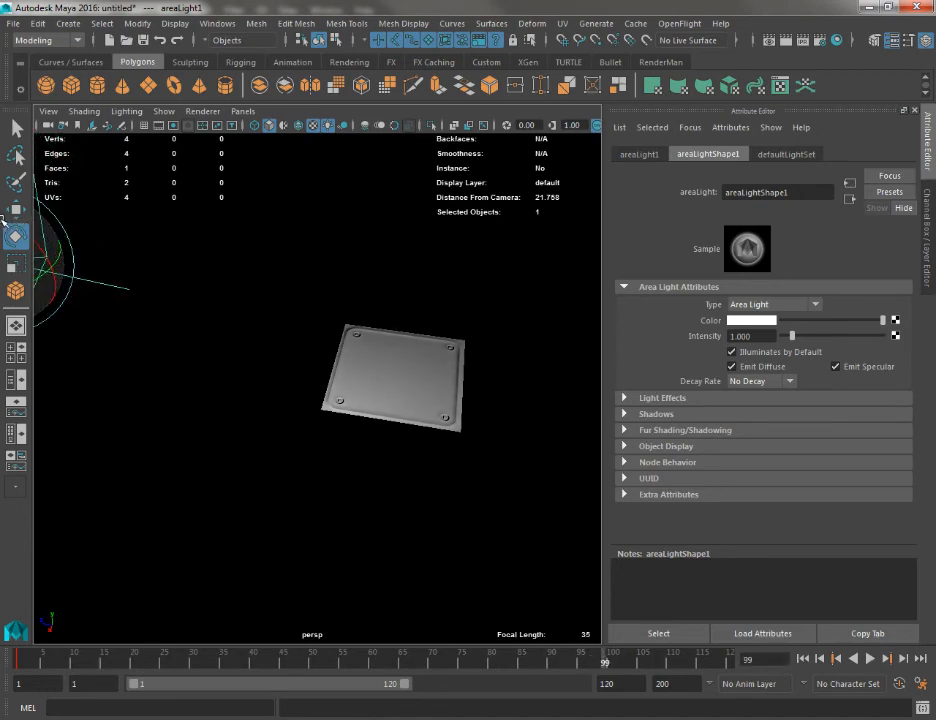
left_click(870, 658)
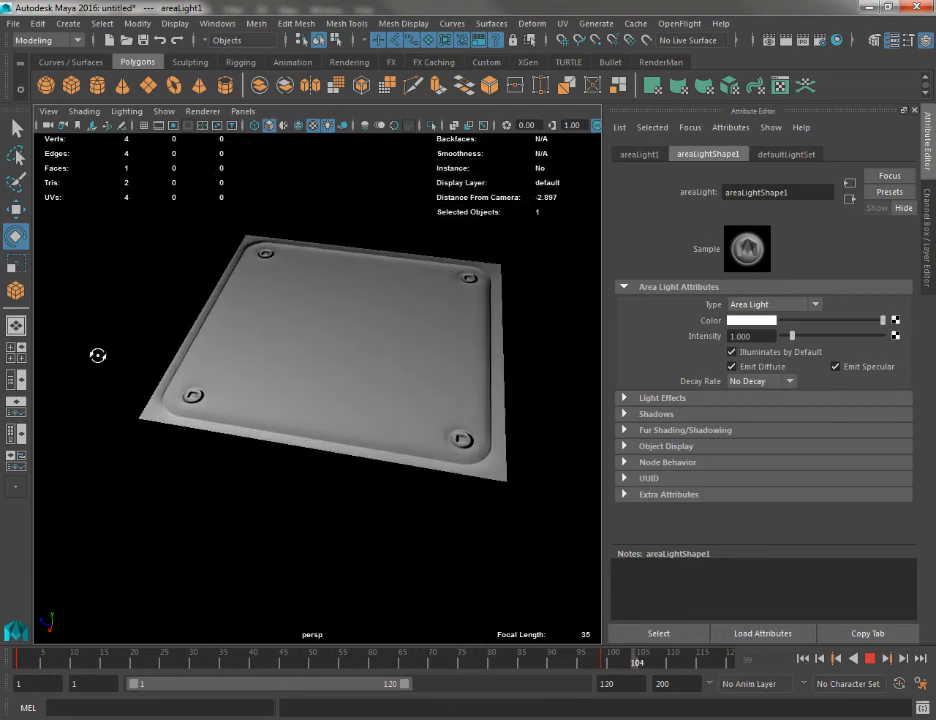
left_click(869, 658)
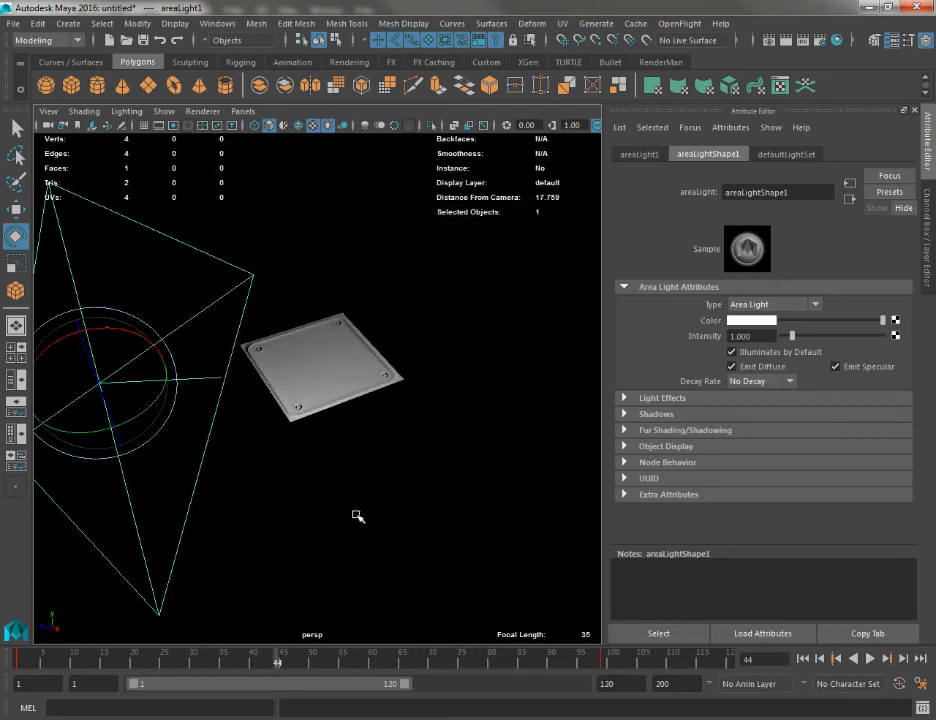
Extend the playback range to frame 200 and key the area light on the panel's opposite side at frame 44.
left_click_drag(407, 685, 568, 685)
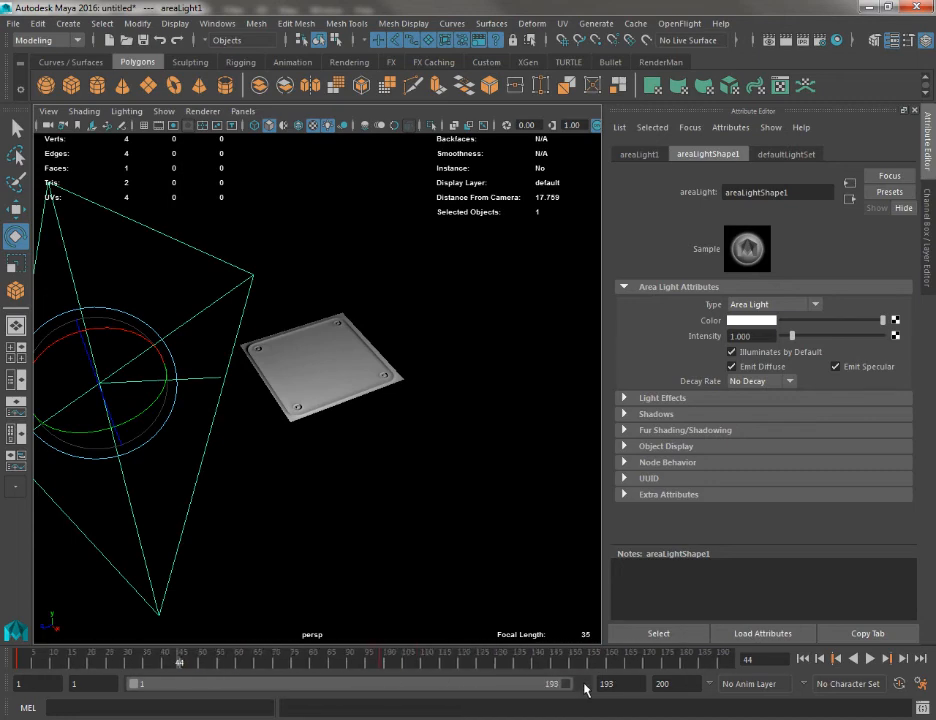
left_click_drag(66, 386, 478, 313)
key("w")
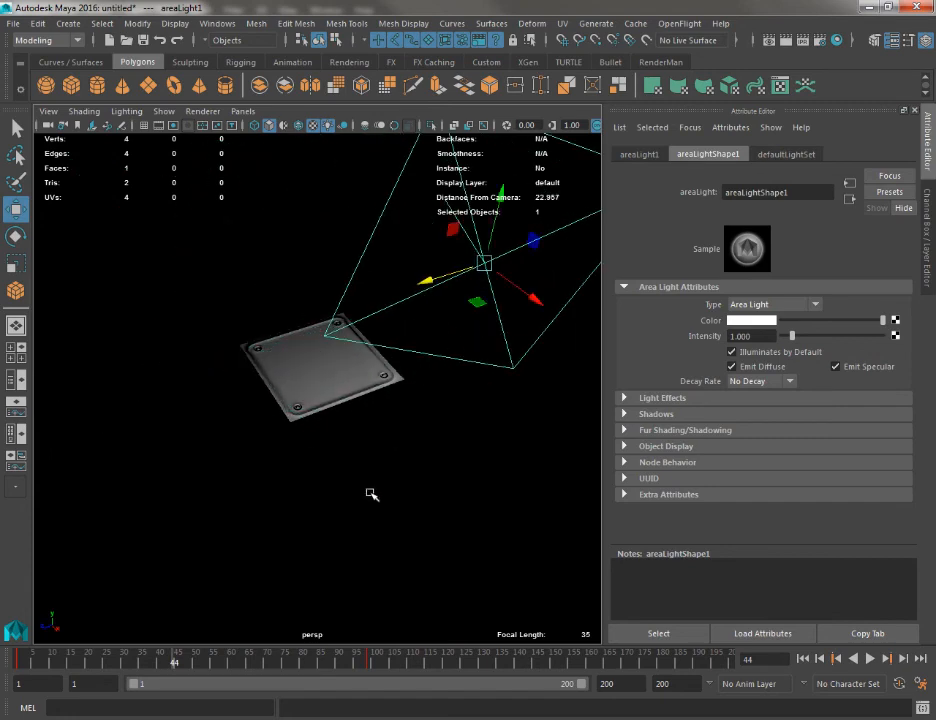
key("alt+v")
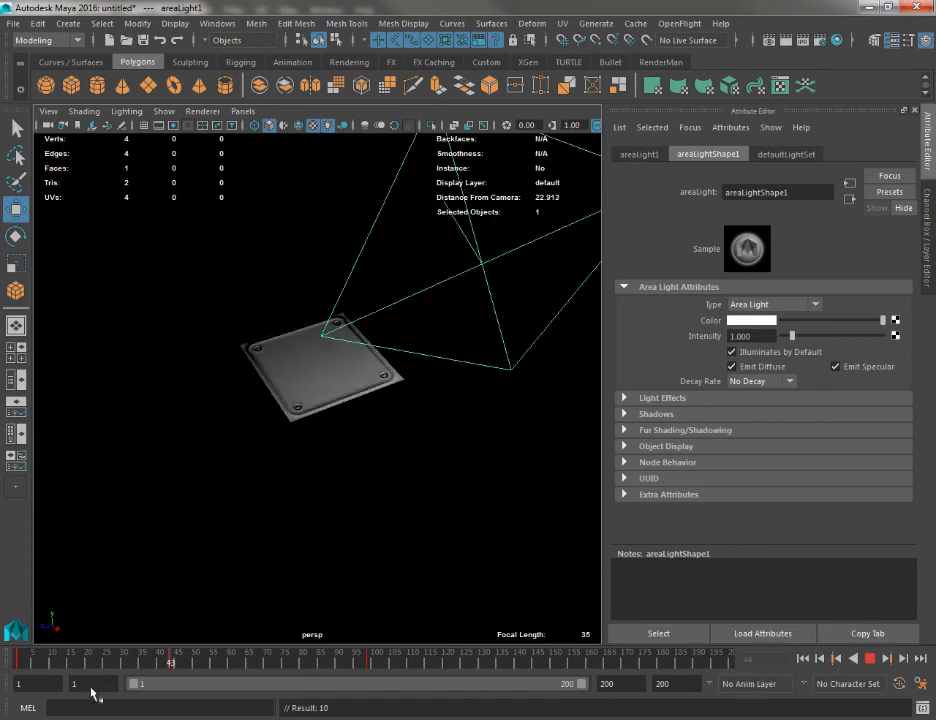
key("alt+v")
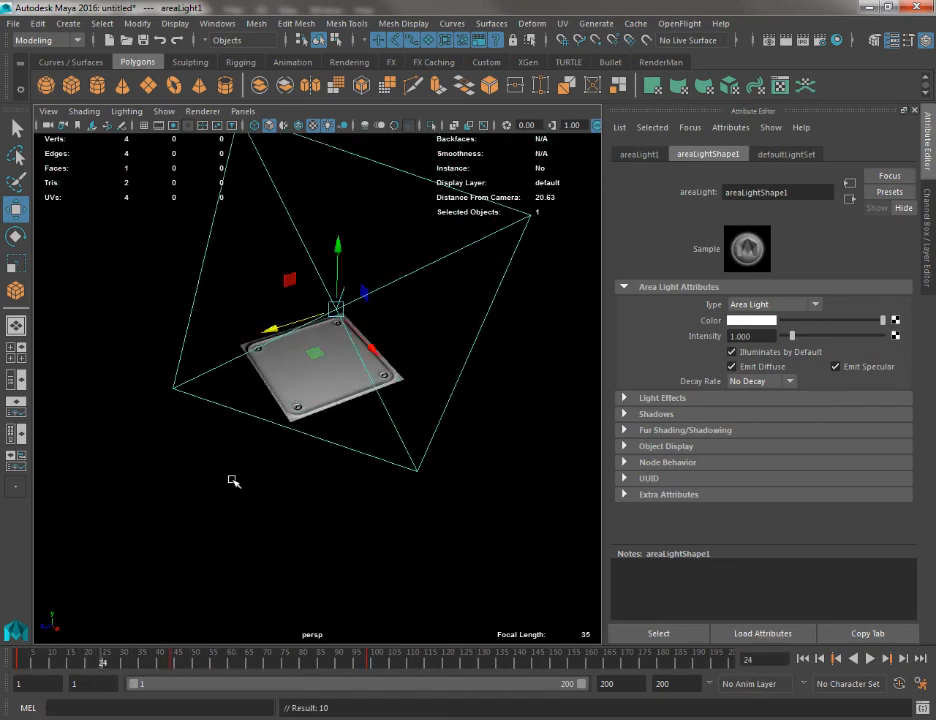
Play the light animation from the start and examine the shading of the panel's bolts and edges from several angles.
left_click(803, 660)
left_click_drag(410, 382, 514, 506)
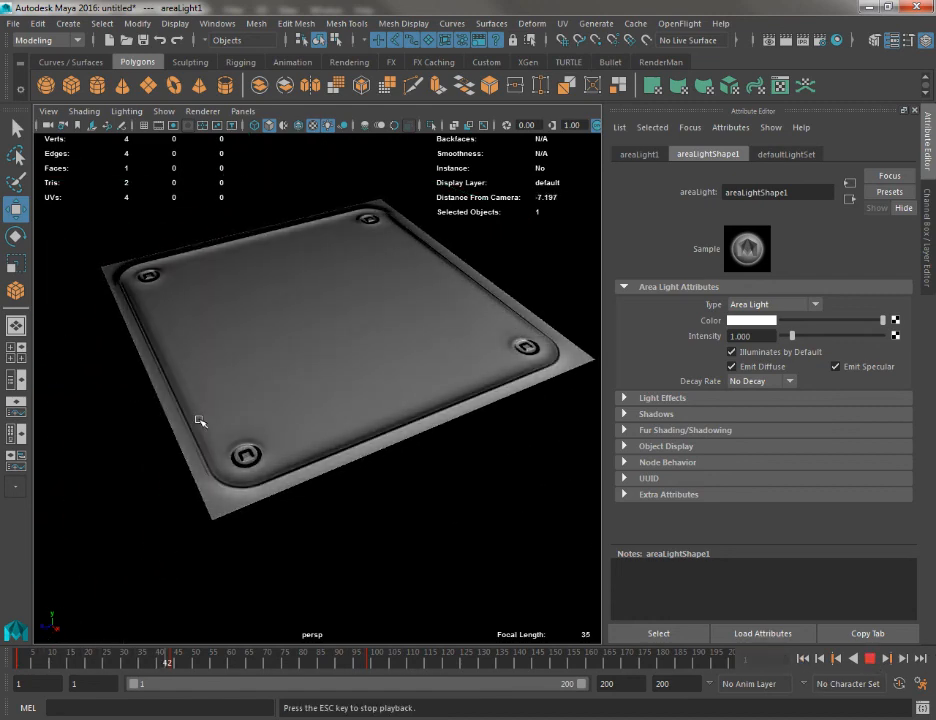
left_click_drag(234, 438, 342, 461)
left_click_drag(270, 460, 301, 461)
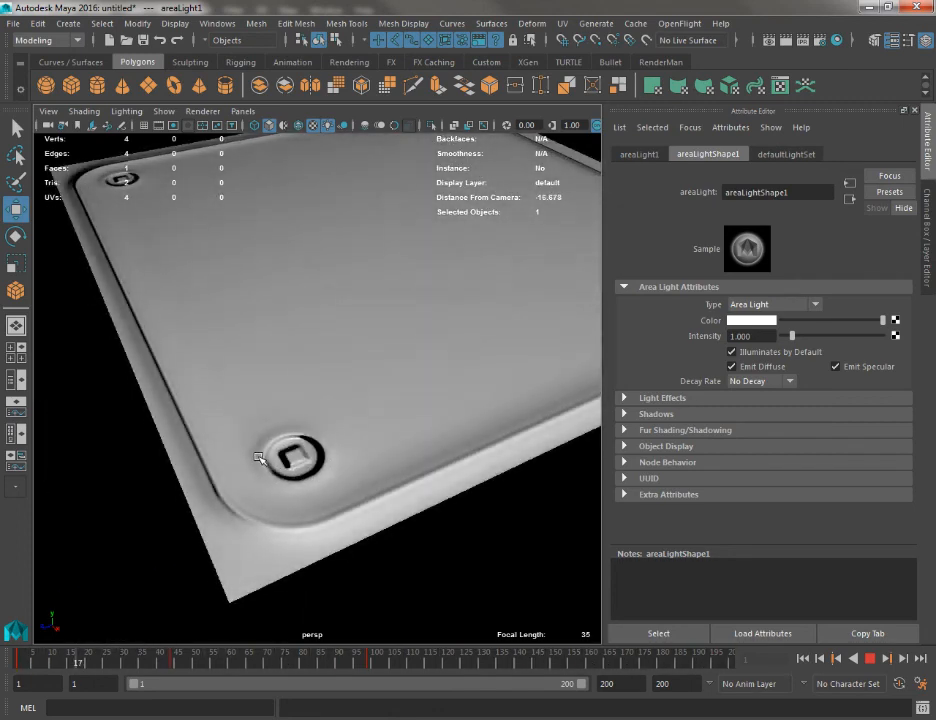
left_click_drag(242, 468, 262, 335)
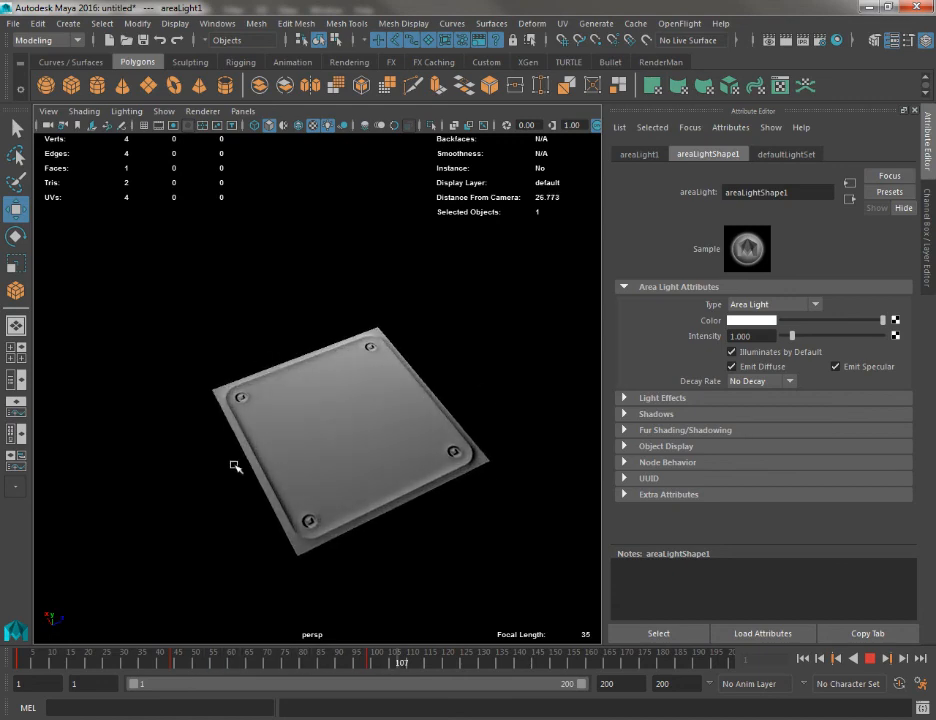
left_click_drag(328, 447, 317, 386)
Try narrowing the panel by moving two of its vertices inward, undo it and return to object mode.
right_click(312, 328)
left_click_drag(194, 355, 318, 344)
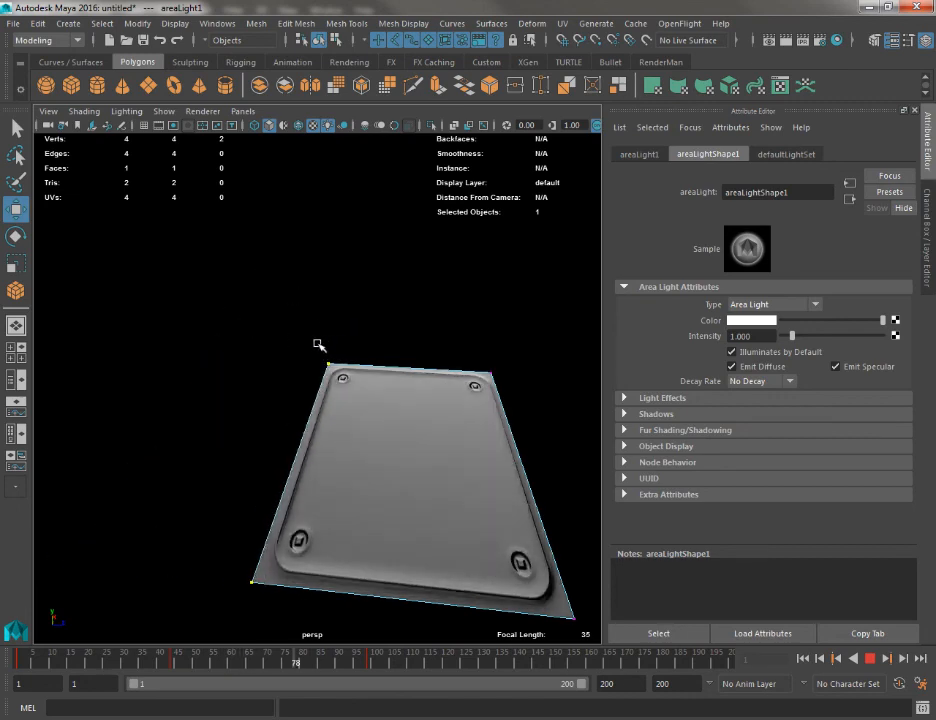
key("ctrl+z")
right_click(297, 420)
left_click(393, 300)
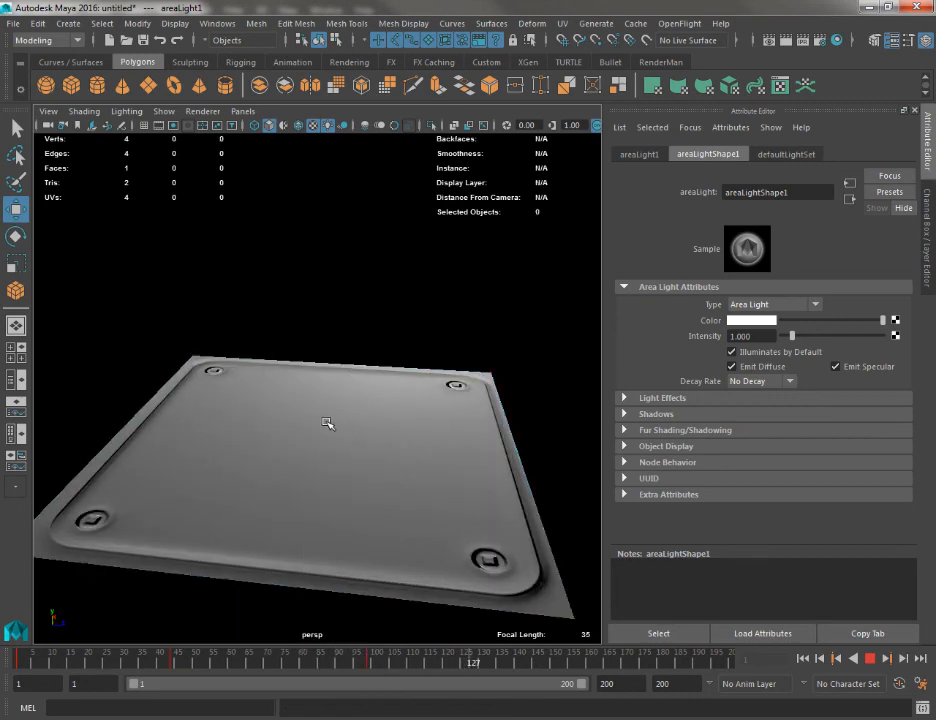
left_click_drag(326, 418, 288, 367)
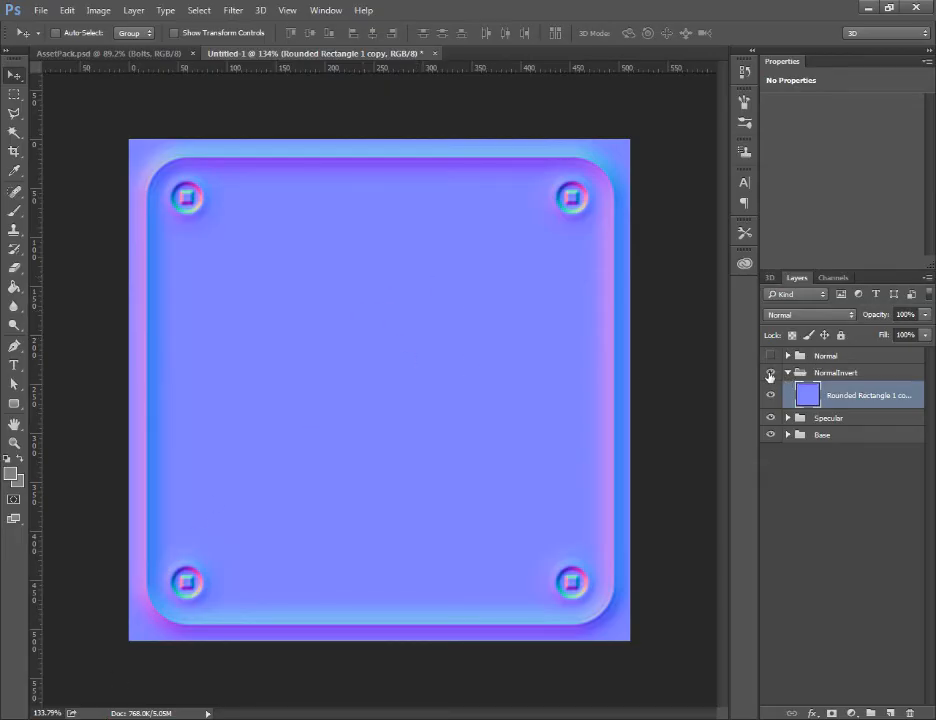
Delete the NormalInvert group and, with the Normal group hidden, select the top layer inside the Specular group.
left_click(840, 374)
key("Delete")
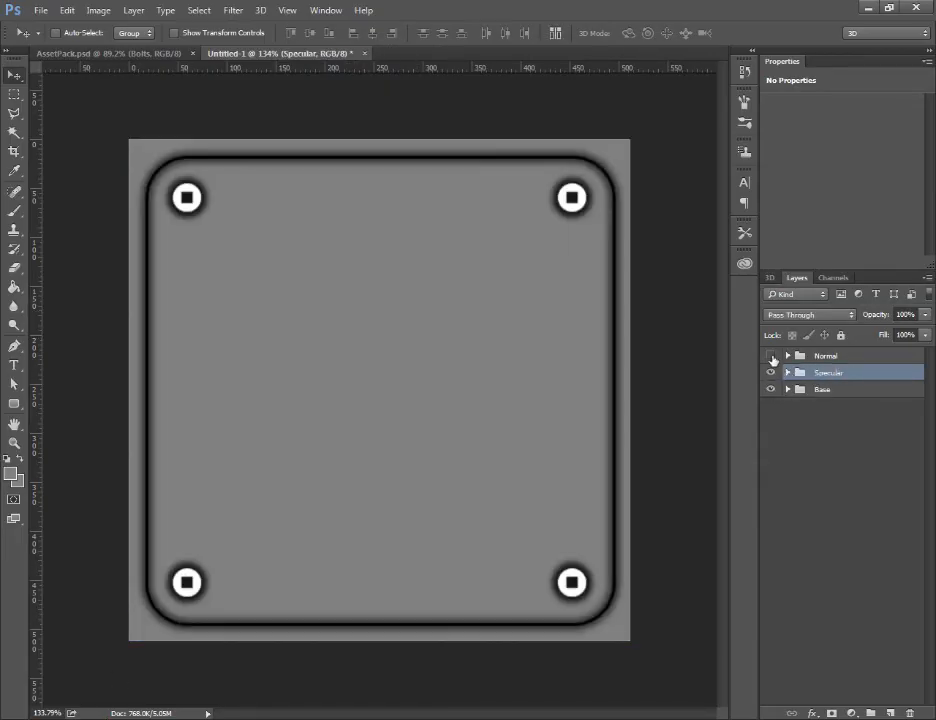
left_click(771, 356)
left_click(771, 356)
left_click(771, 356)
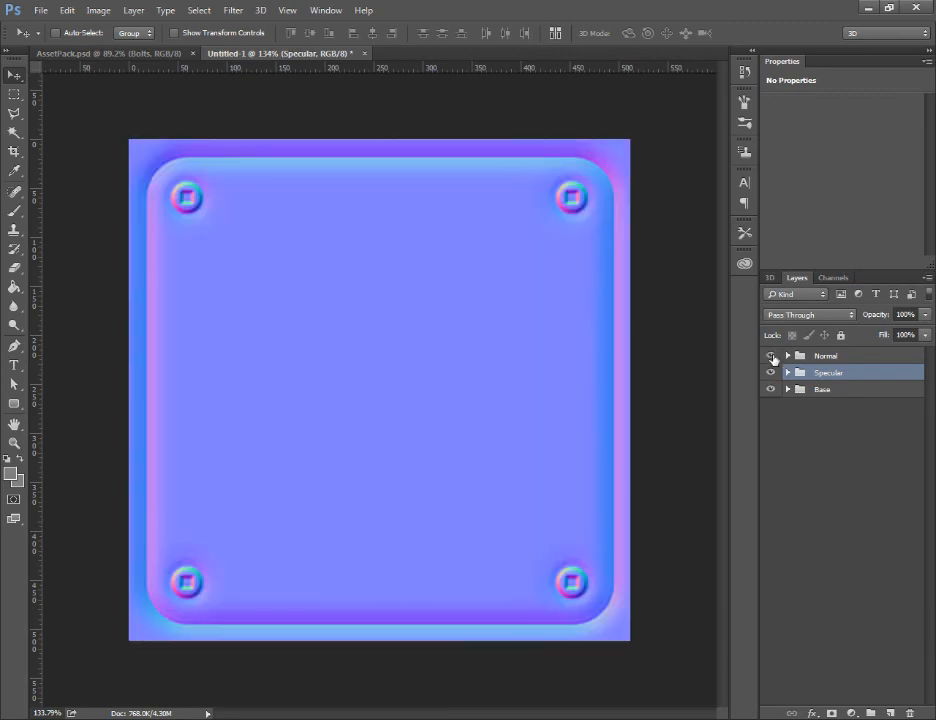
left_click(771, 356)
left_click(771, 356)
left_click(771, 356)
left_click(771, 356)
left_click(771, 356)
left_click(786, 373)
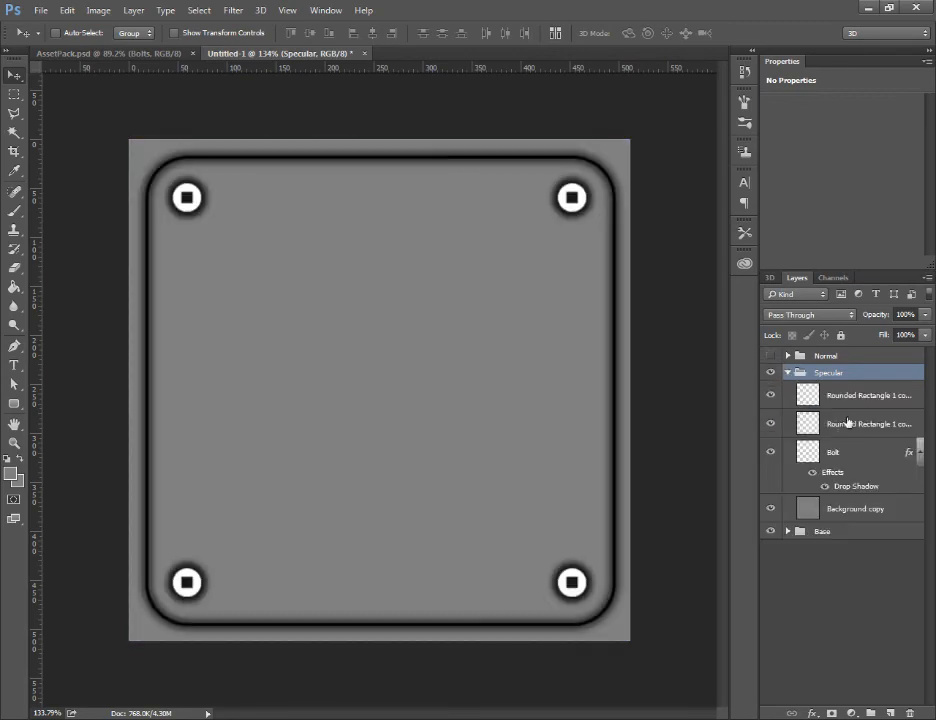
left_click(860, 396)
left_click(889, 713)
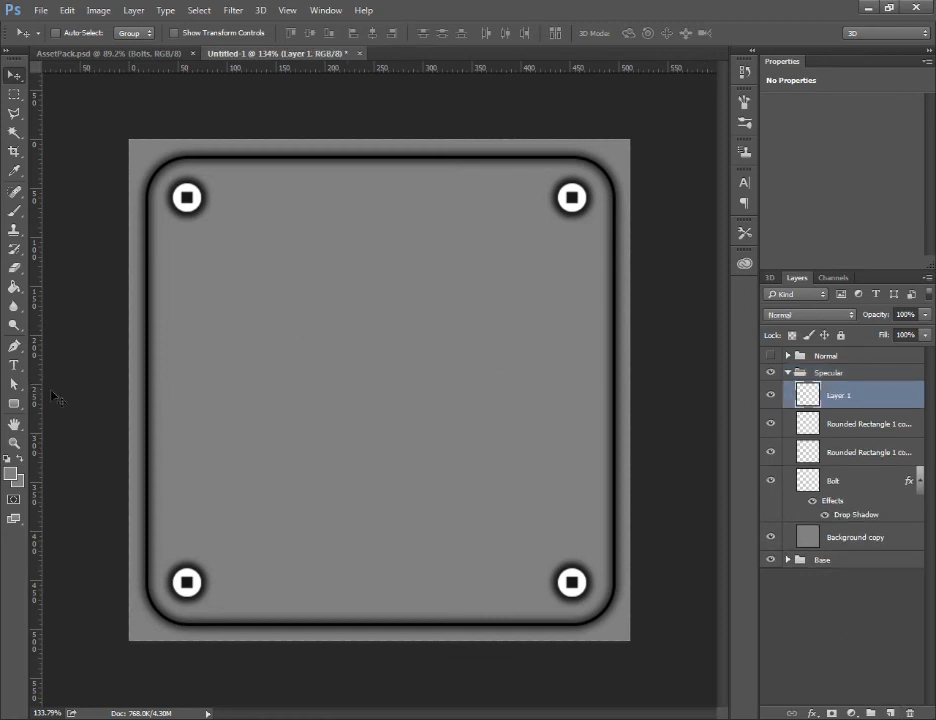
left_click(313, 370)
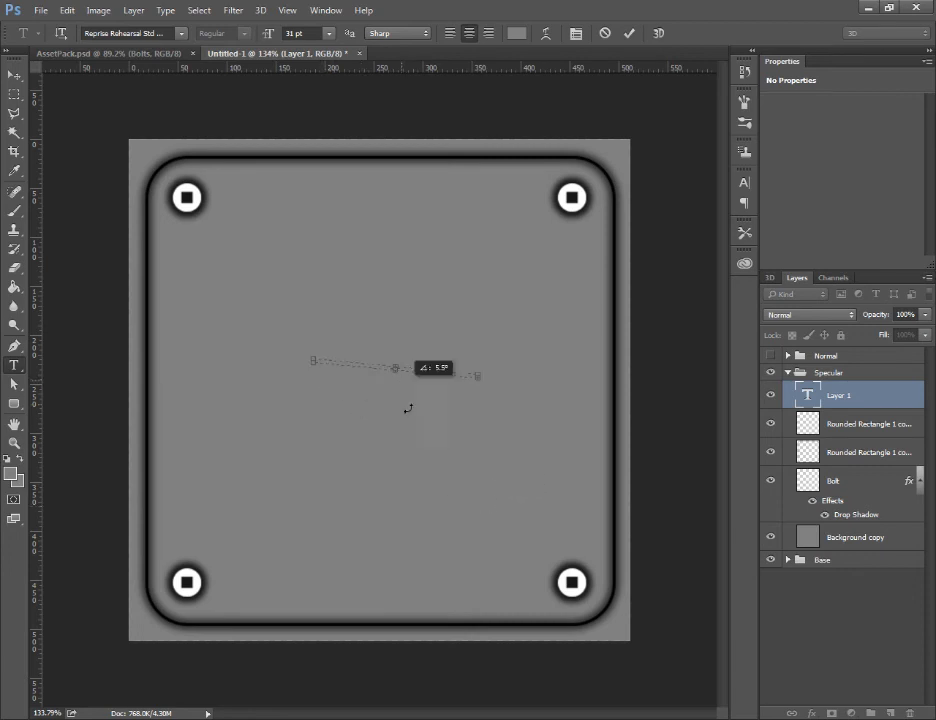
left_click_drag(408, 408, 314, 567)
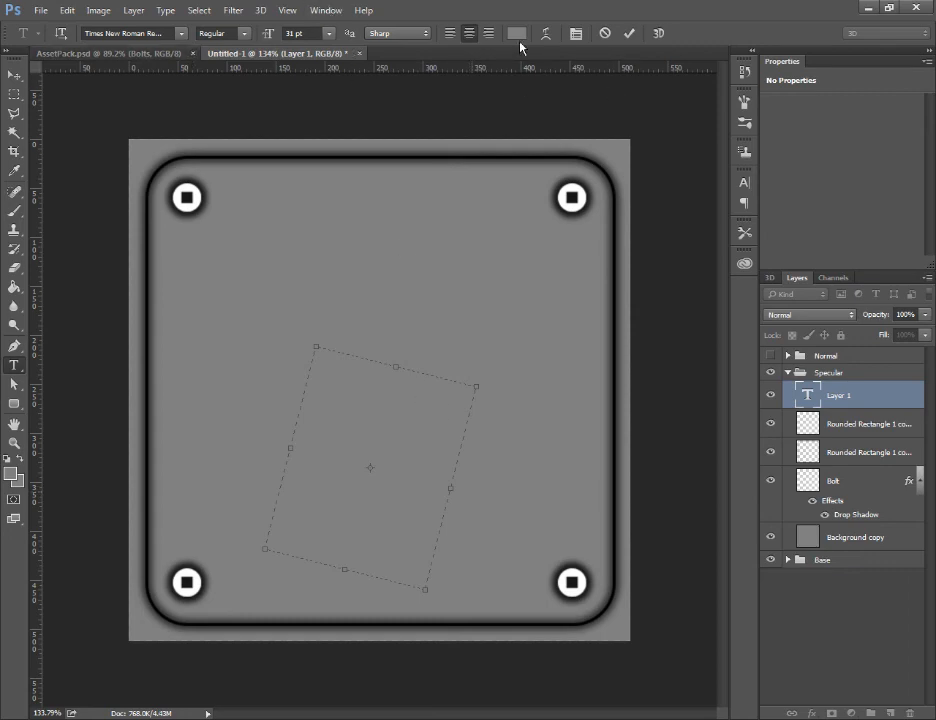
left_click(517, 35)
left_click(539, 428)
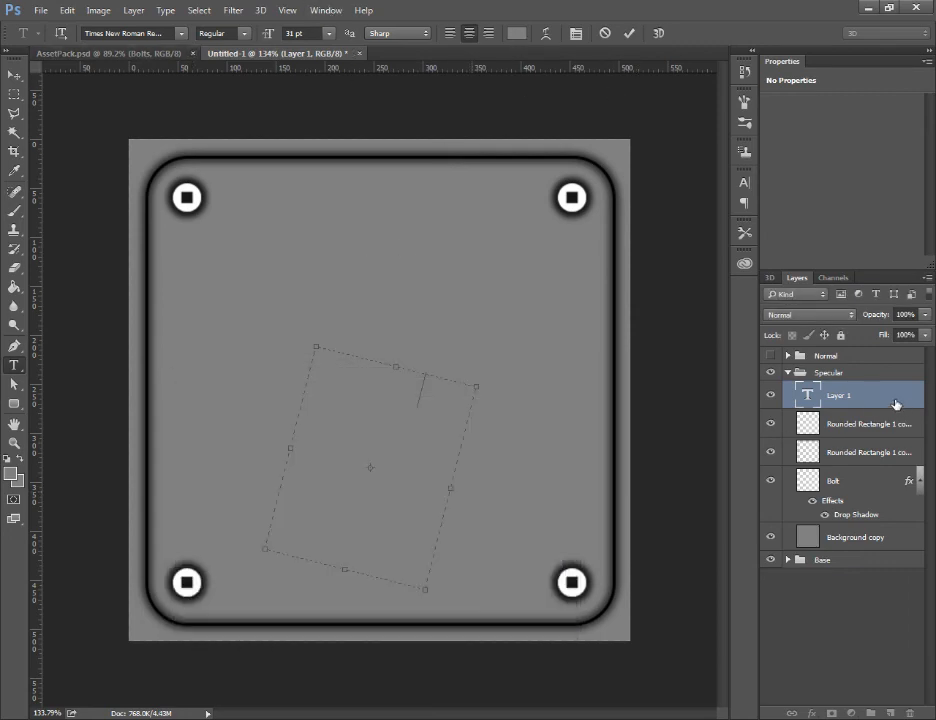
left_click(14, 324)
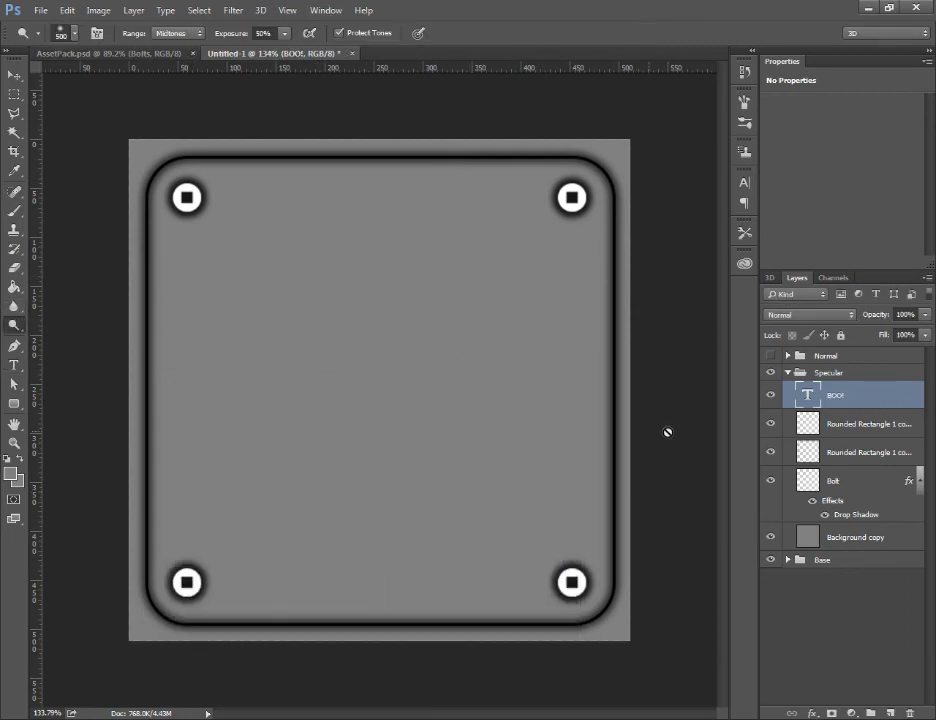
key("Delete")
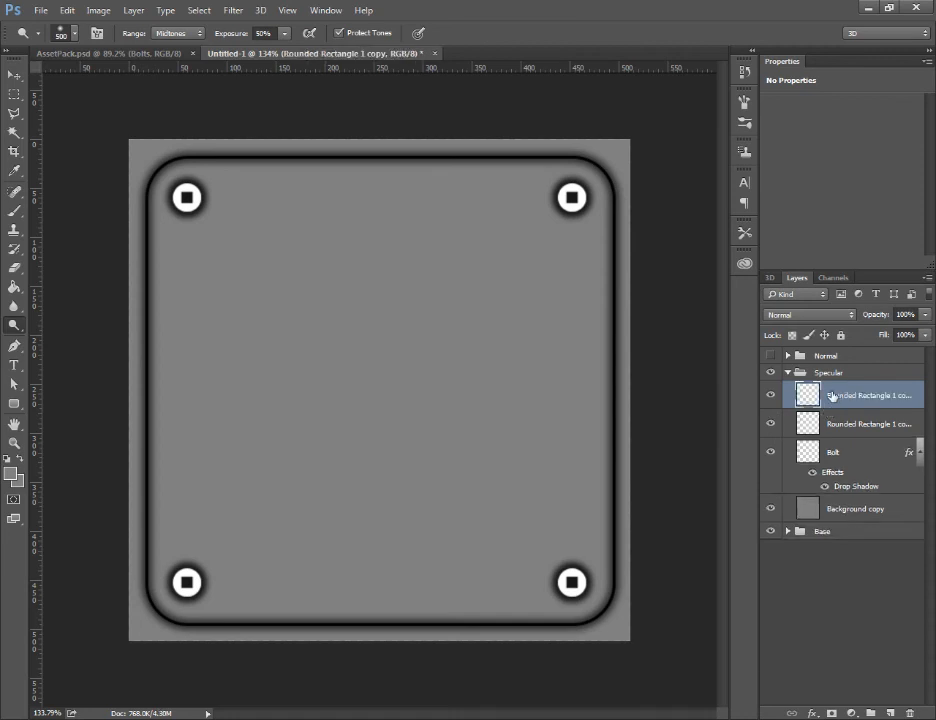
Add the text "BOO!" to the panel in the Specular group and colour it white (ffffff).
left_click(15, 367)
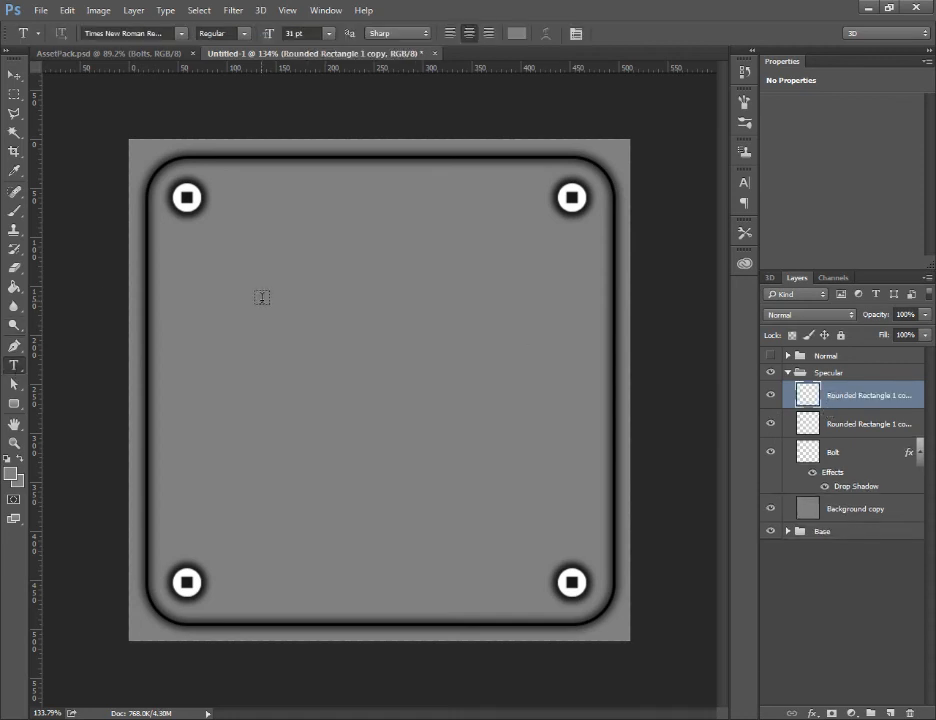
left_click(326, 375)
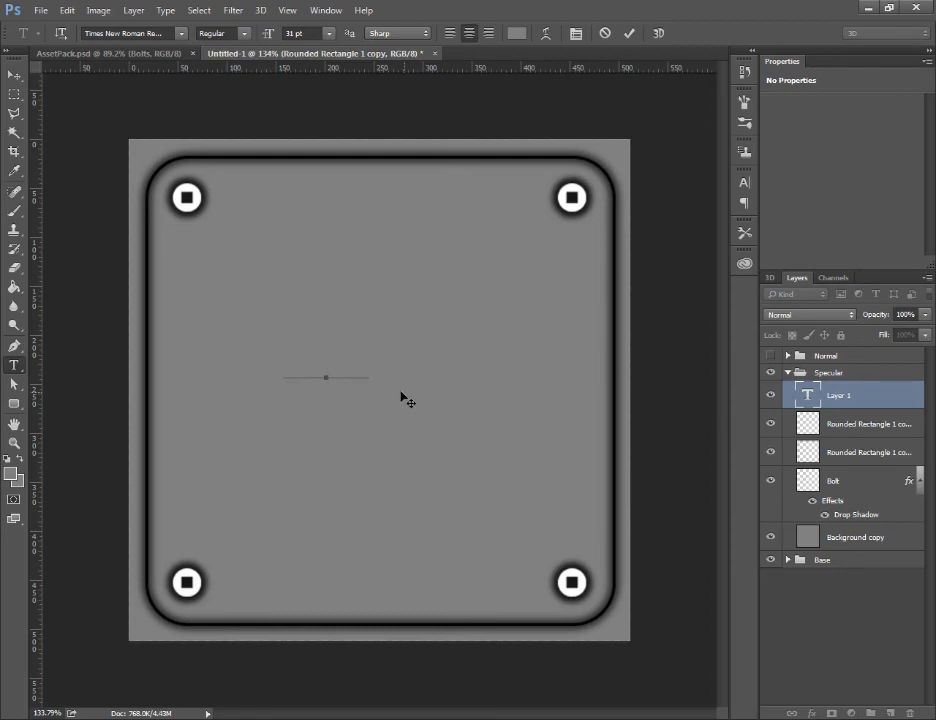
key("ctrl+a")
left_click(521, 35)
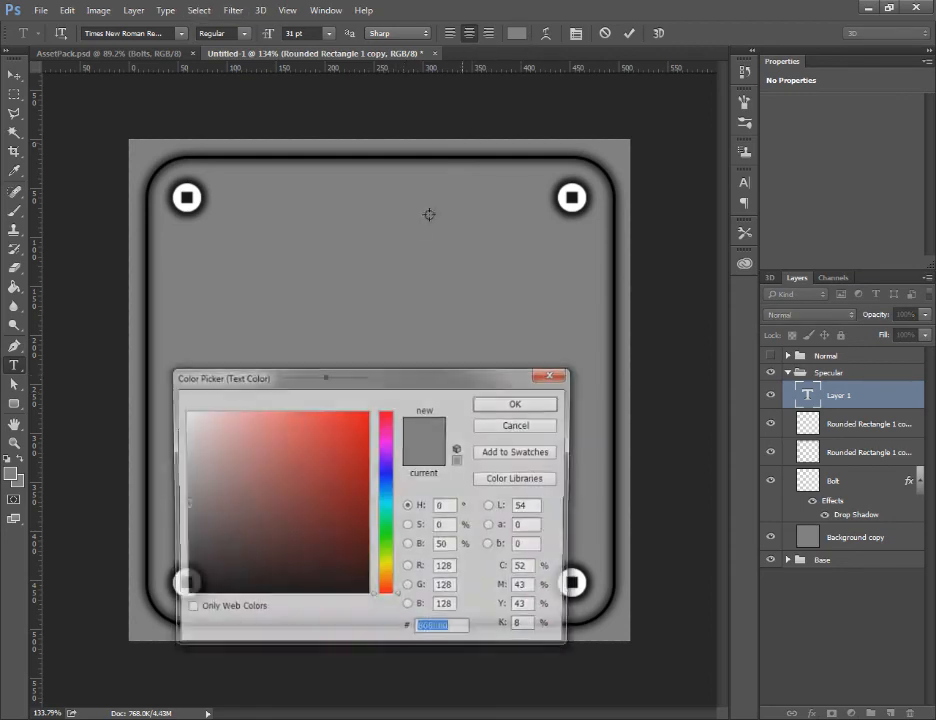
type("ffffff")
left_click(520, 404)
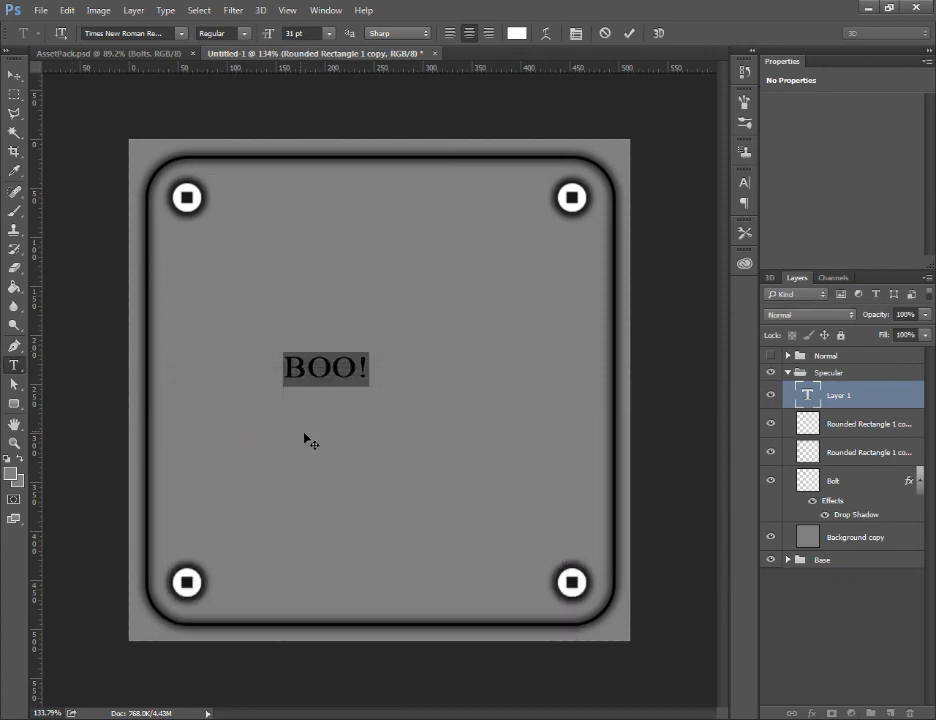
Move the white BOO! text to the panel's upper half and enlarge it to 96 pt.
left_click_drag(281, 362, 275, 328)
key("ctrl+t")
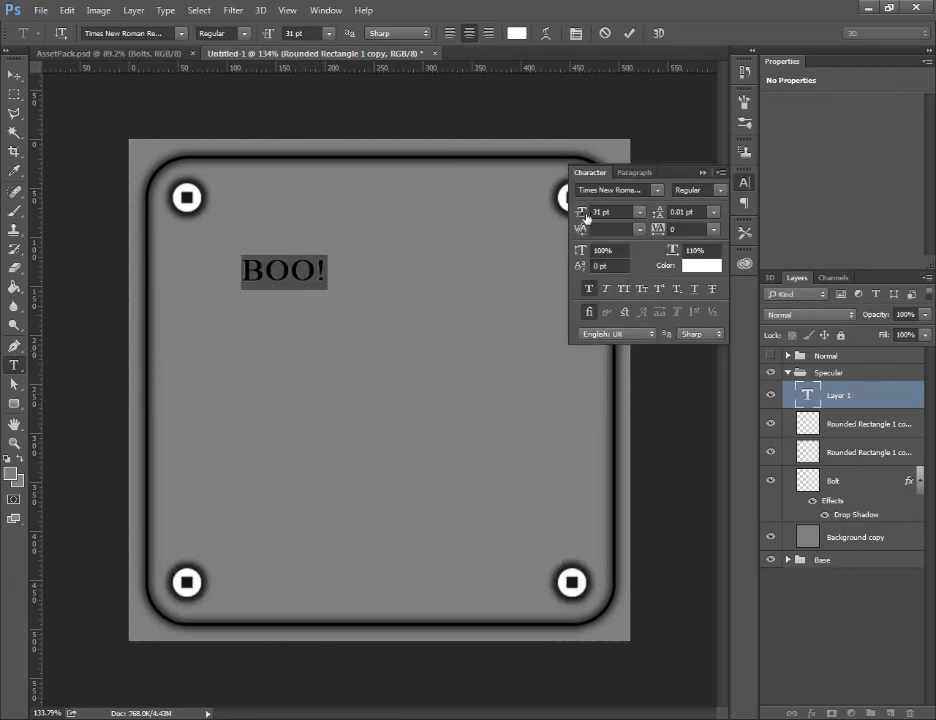
left_click_drag(587, 218, 618, 236)
left_click_drag(352, 372, 434, 378)
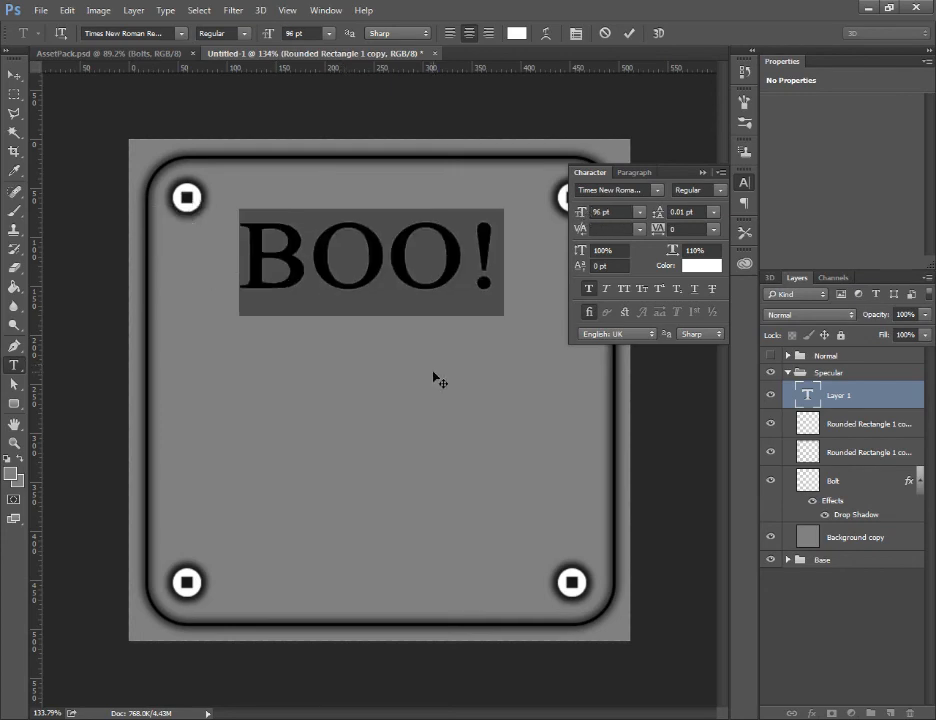
left_click(821, 426)
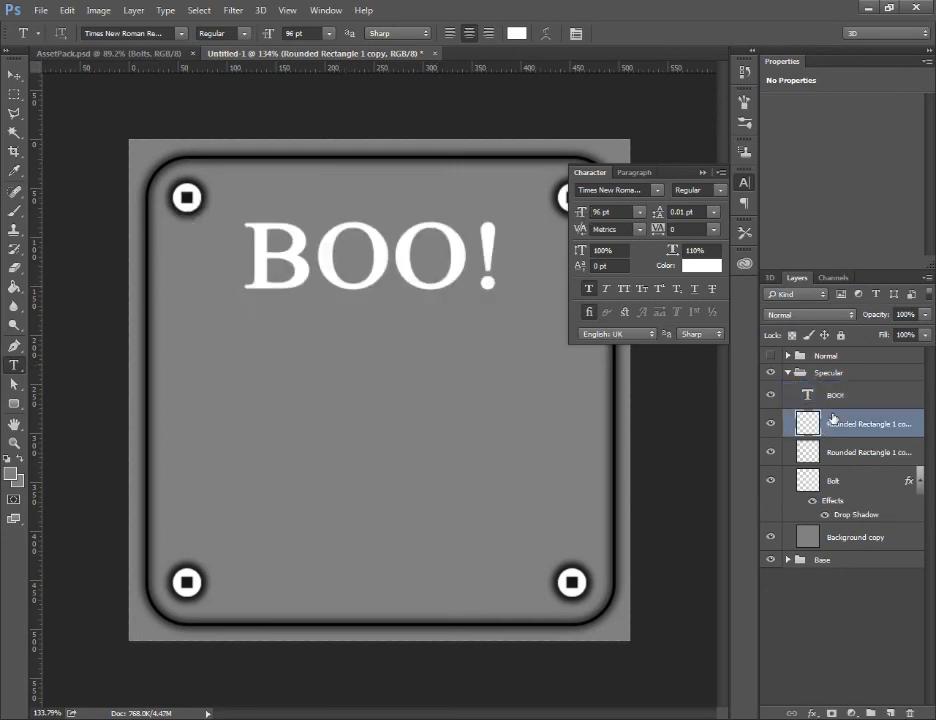
Duplicate the BOO! text layer and place the copy in the panel's lower half.
left_click(835, 395)
right_click(835, 395)
left_click(589, 177)
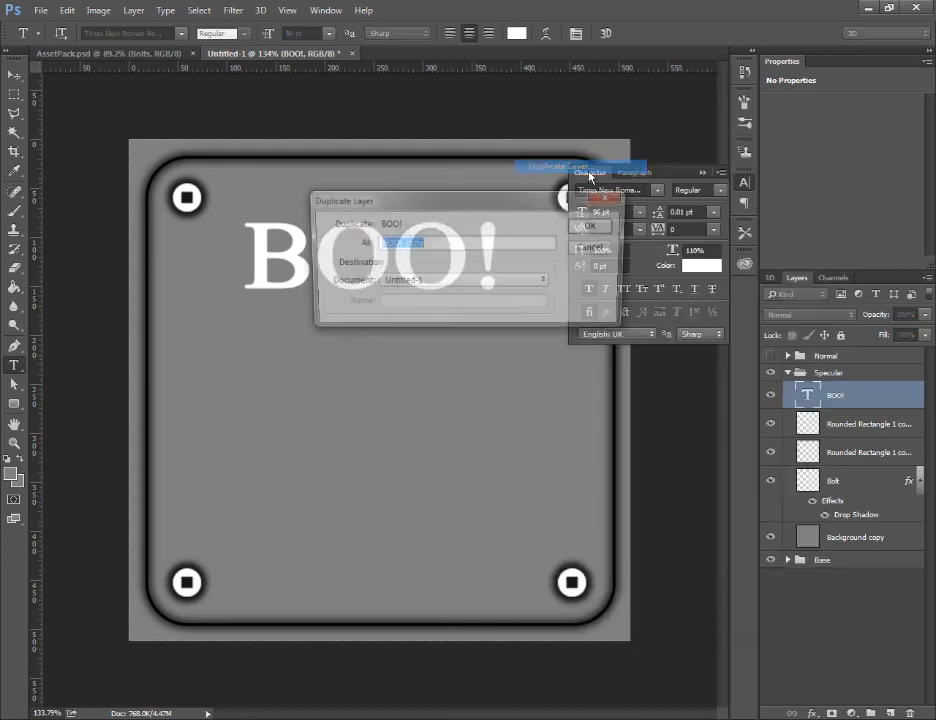
key("Return")
left_click_drag(348, 253, 356, 455)
Recolour the lower BOO! text black (000000).
left_click_drag(502, 465, 188, 459)
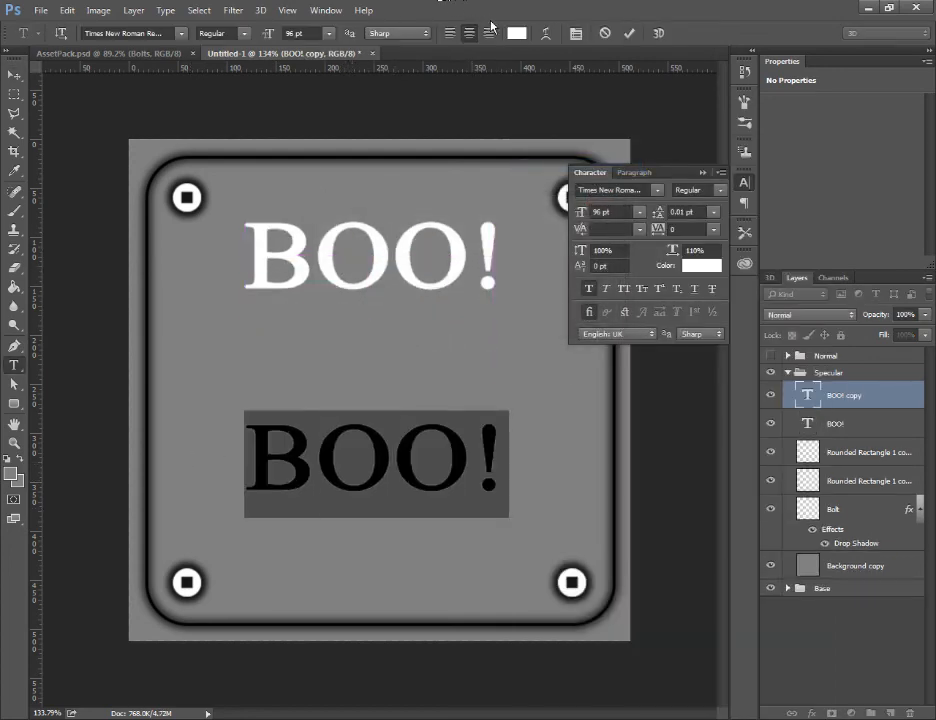
left_click(516, 33)
type("000000")
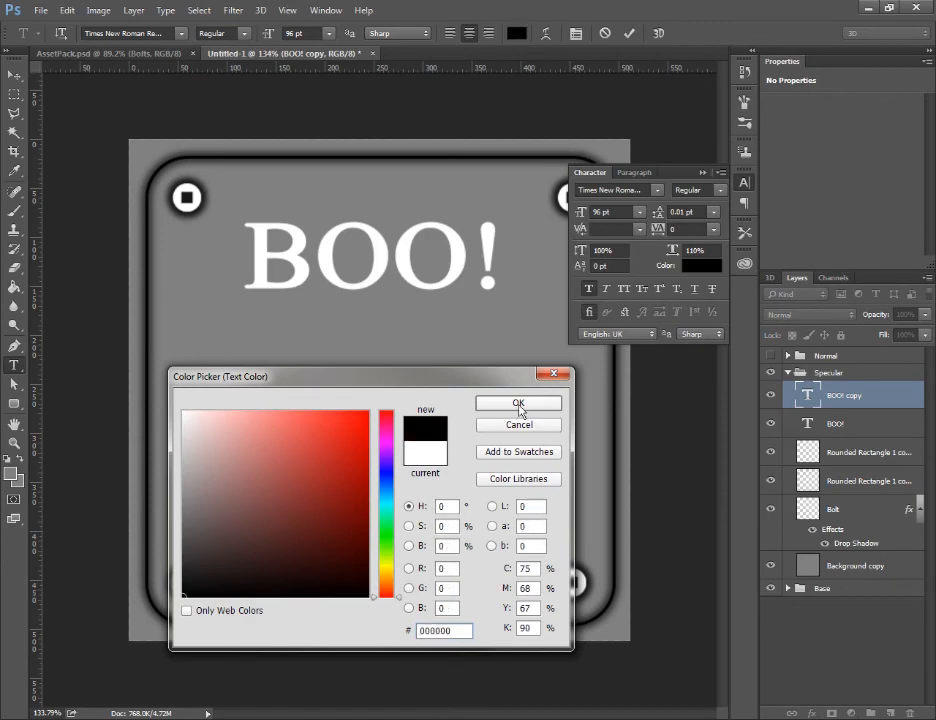
left_click(520, 407)
left_click(893, 460)
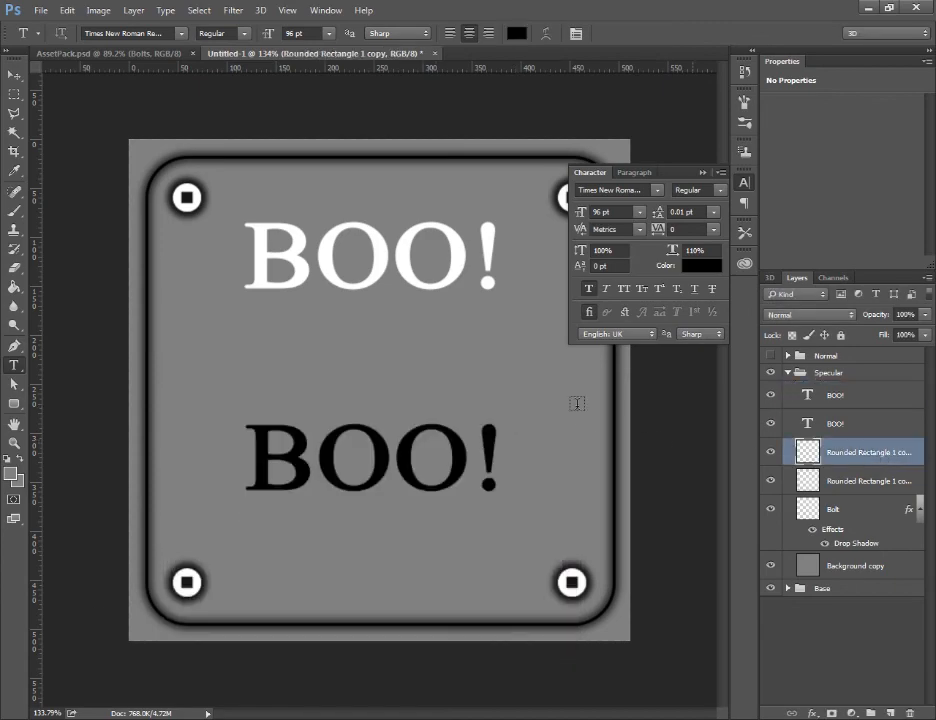
Save a copy of the specular map as the JPEG Panel2_S in the images folder at maximum quality 12.
key("ctrl+shift+s")
left_click(188, 537)
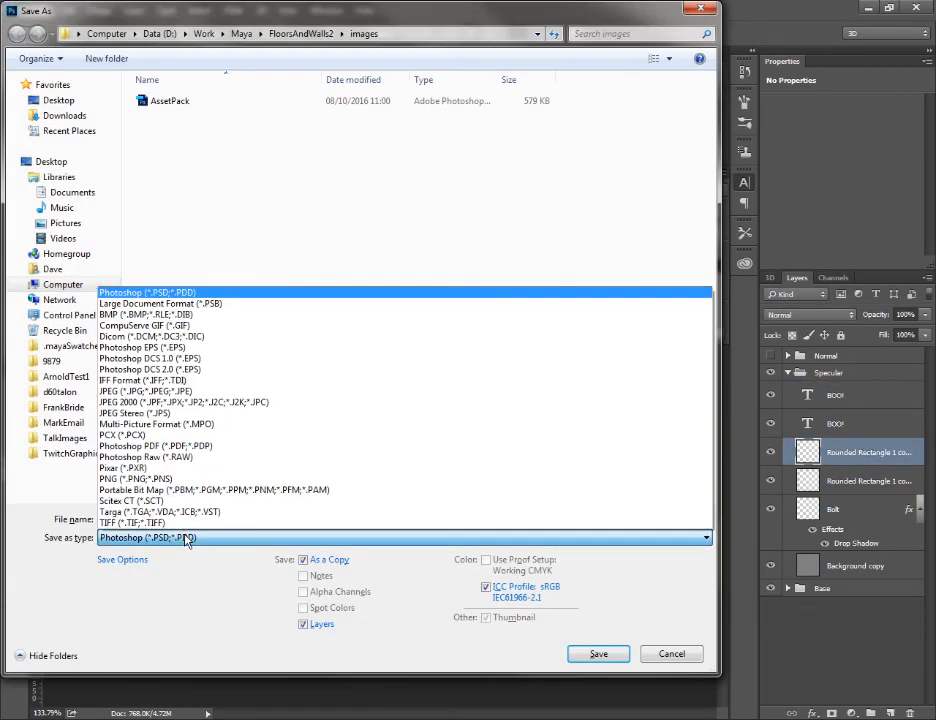
left_click(150, 391)
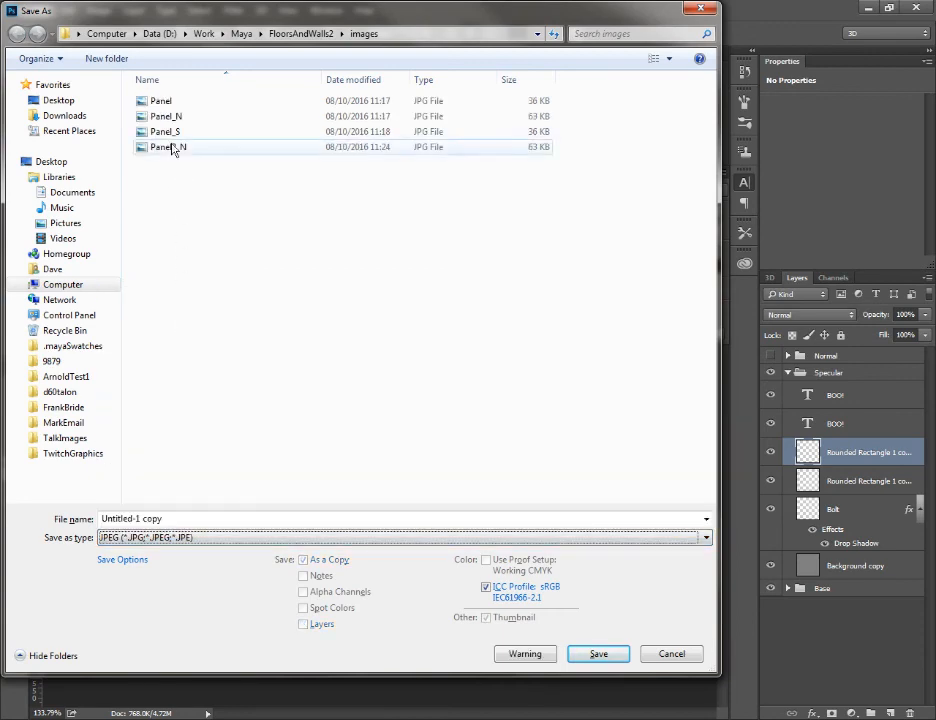
left_click(165, 131)
left_click(125, 519)
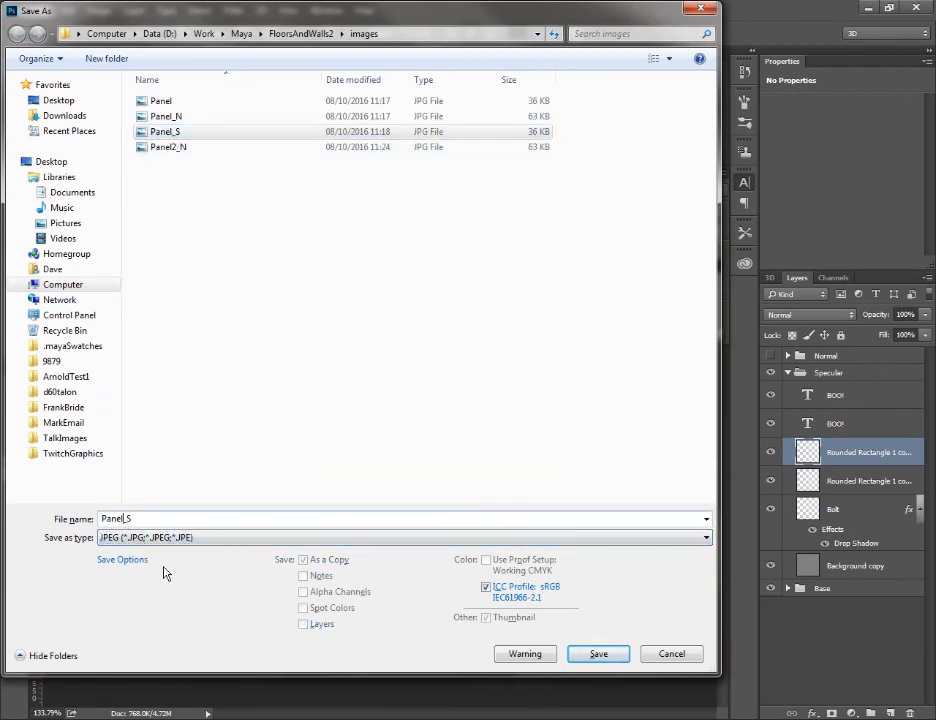
type("2")
left_click(592, 656)
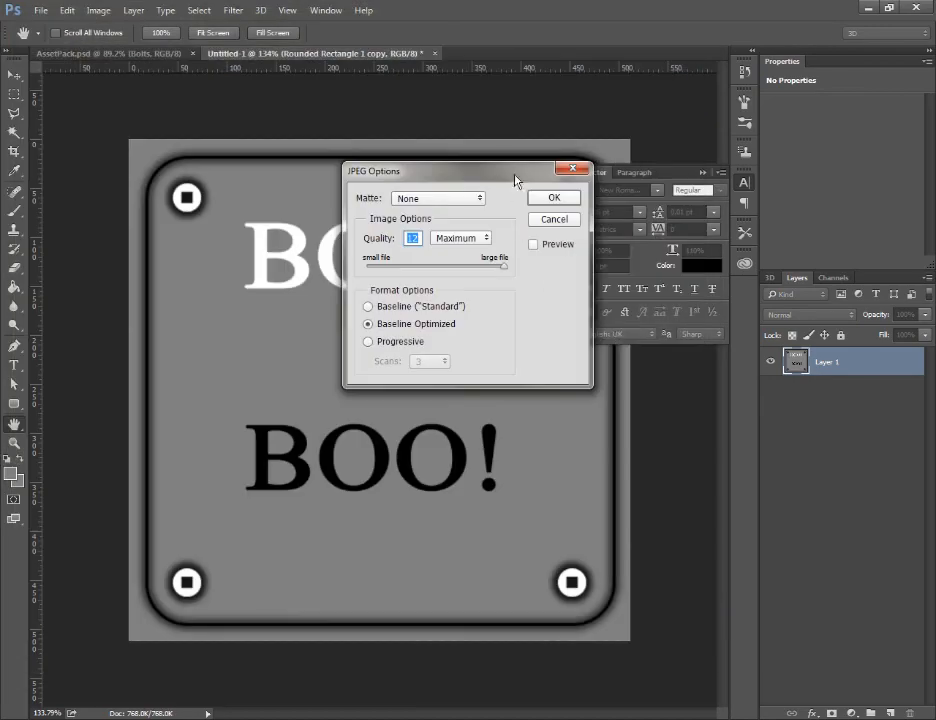
left_click(550, 198)
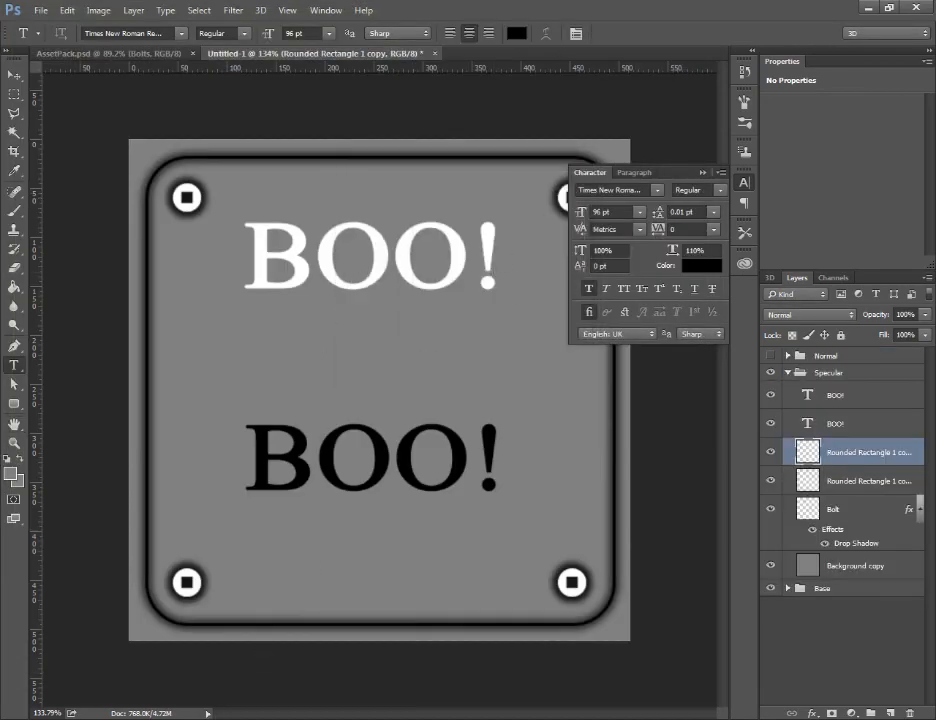
Switch to Maya, stop the animation playback and return to frame 1.
mouse_move(241, 718)
left_click(301, 667)
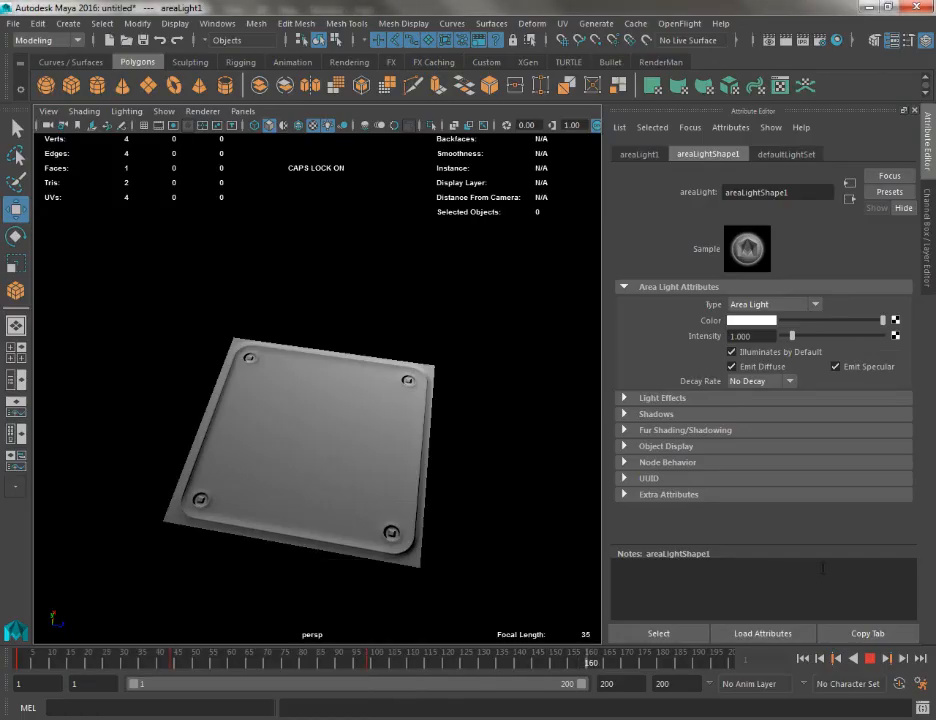
left_click(853, 659)
left_click(803, 659)
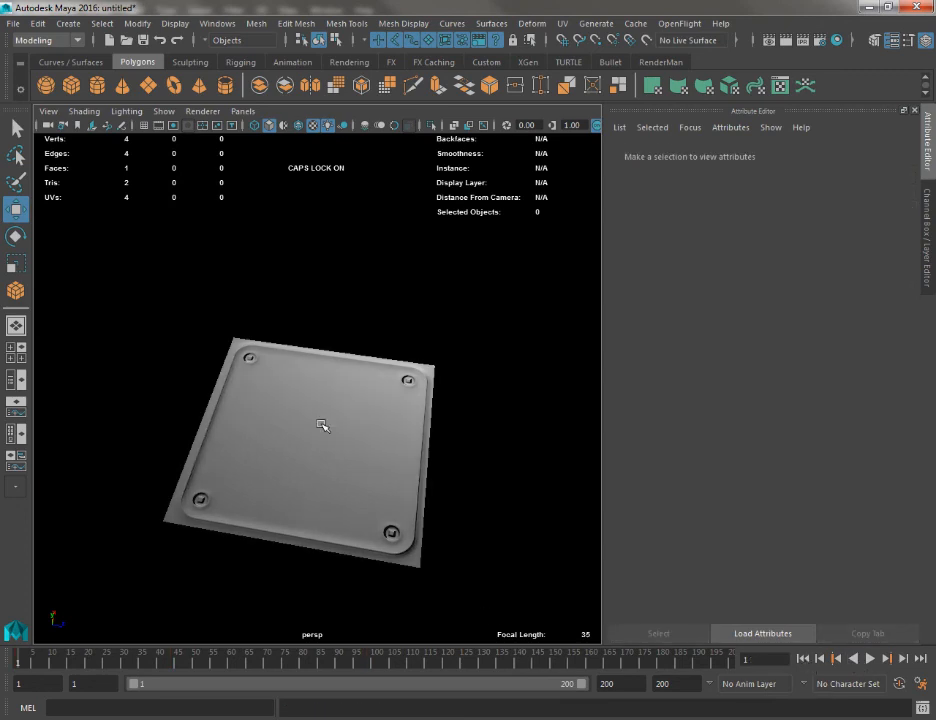
Replace the specular color texture of the panel's blinn2 material with Panel2_S.jpg.
left_click(338, 423)
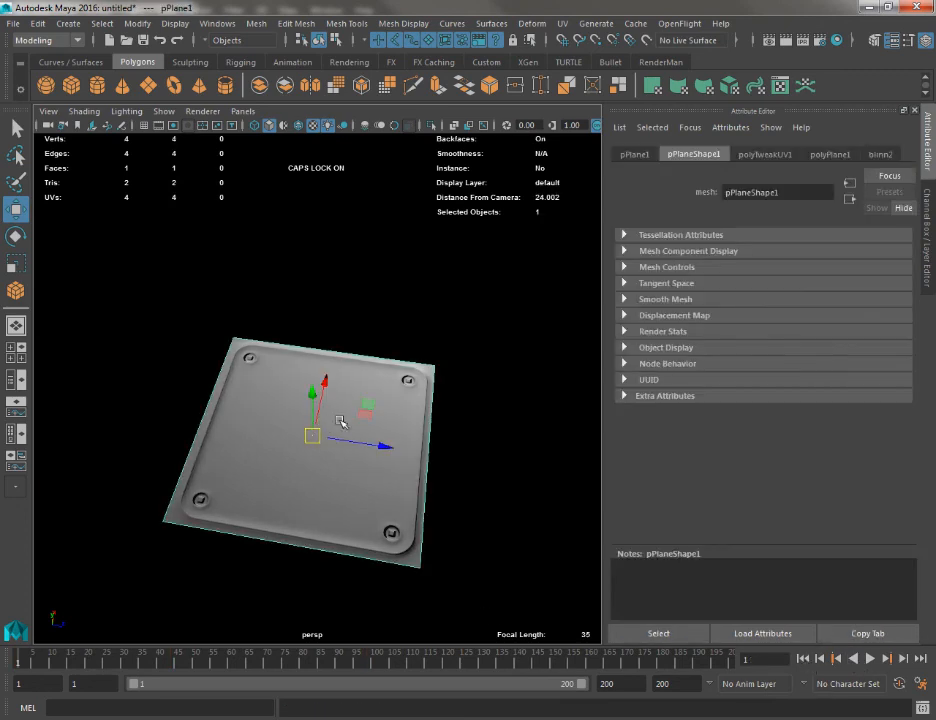
left_click(880, 154)
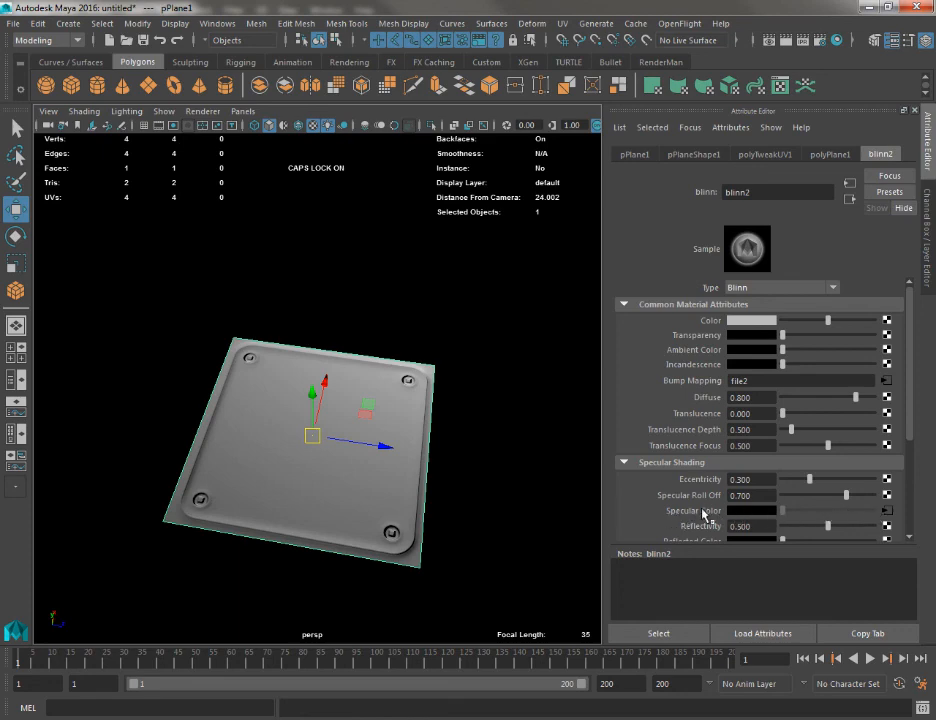
left_click(886, 511)
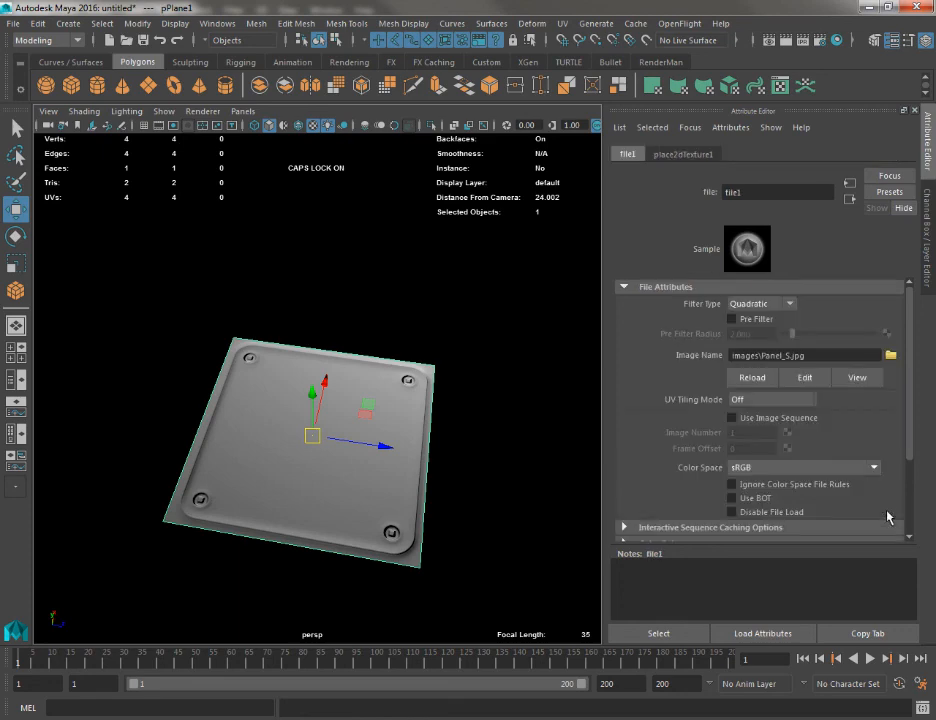
left_click(890, 357)
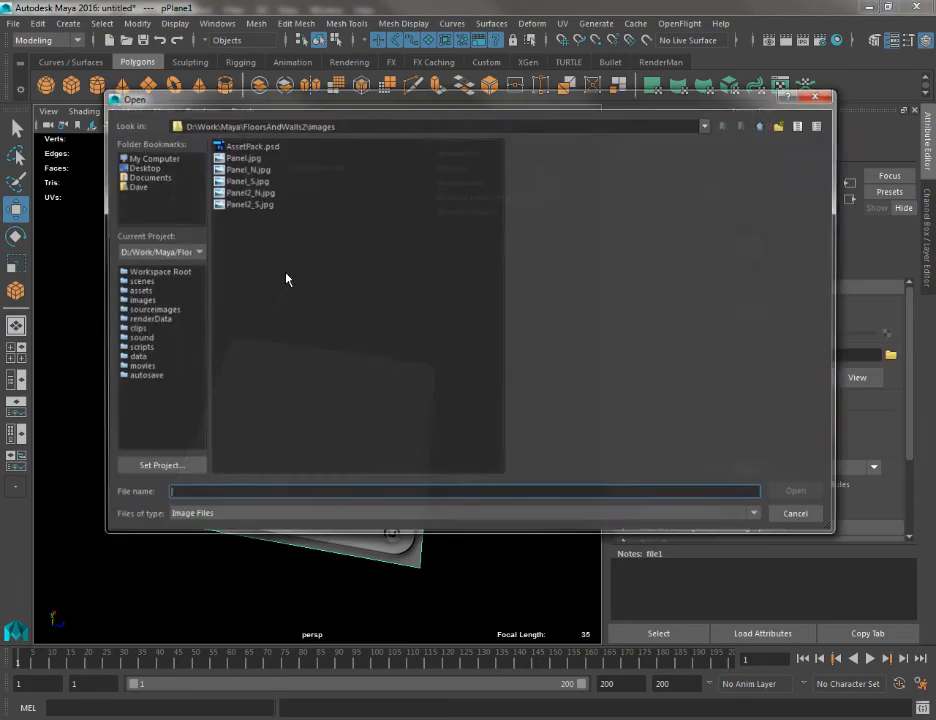
double_click(247, 206)
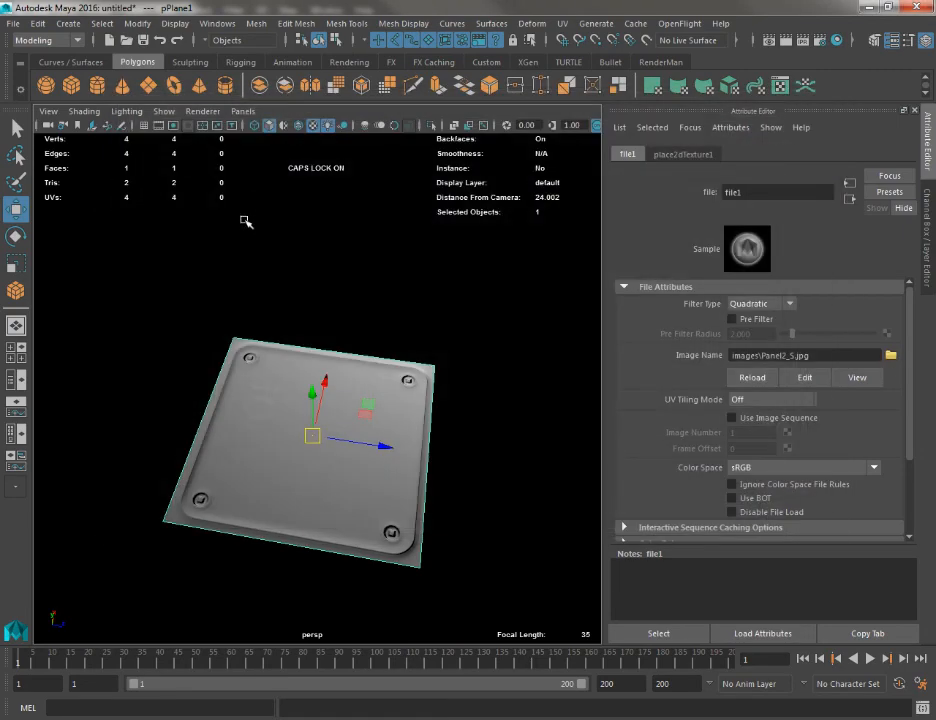
Play the light animation and examine from low angles how the white and black BOO! texts reflect the light.
left_click_drag(200, 312, 427, 431)
scroll(284, 407, "up", 4)
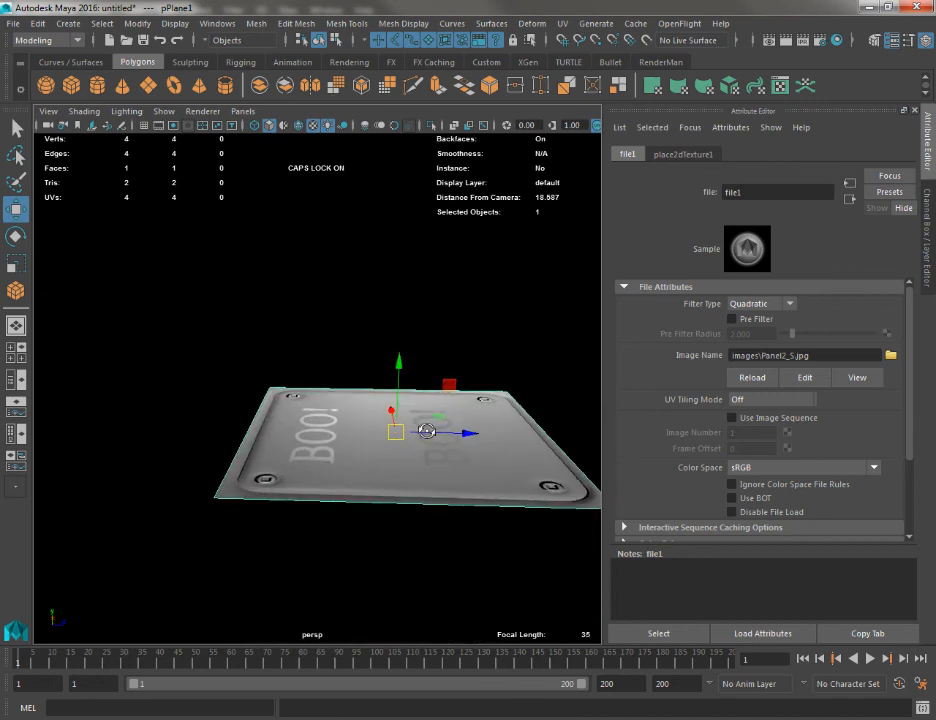
left_click(870, 660)
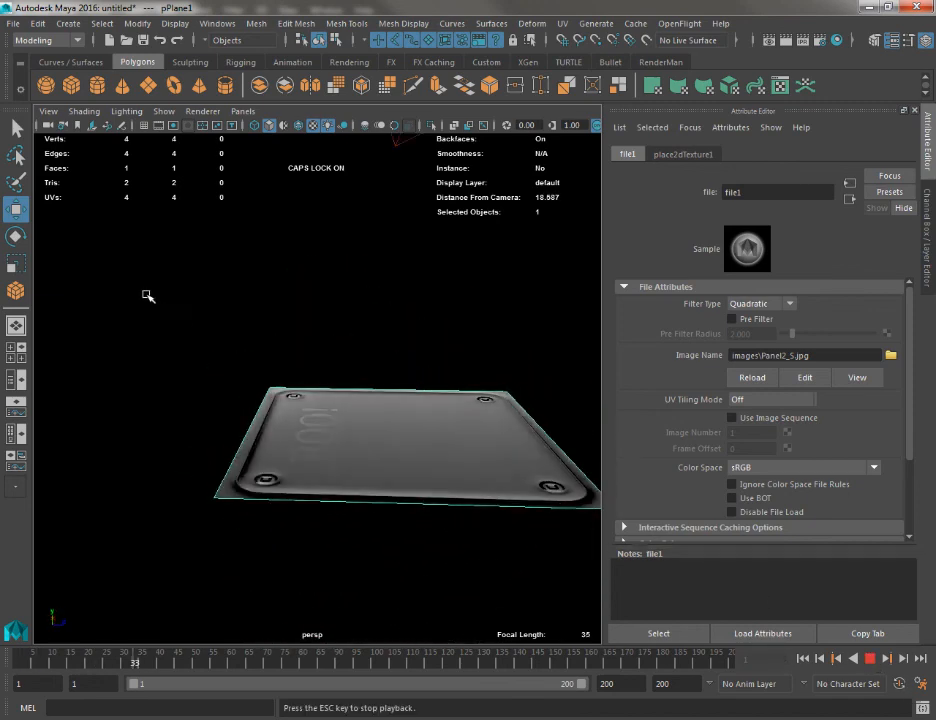
left_click(207, 274)
left_click_drag(209, 274, 300, 327)
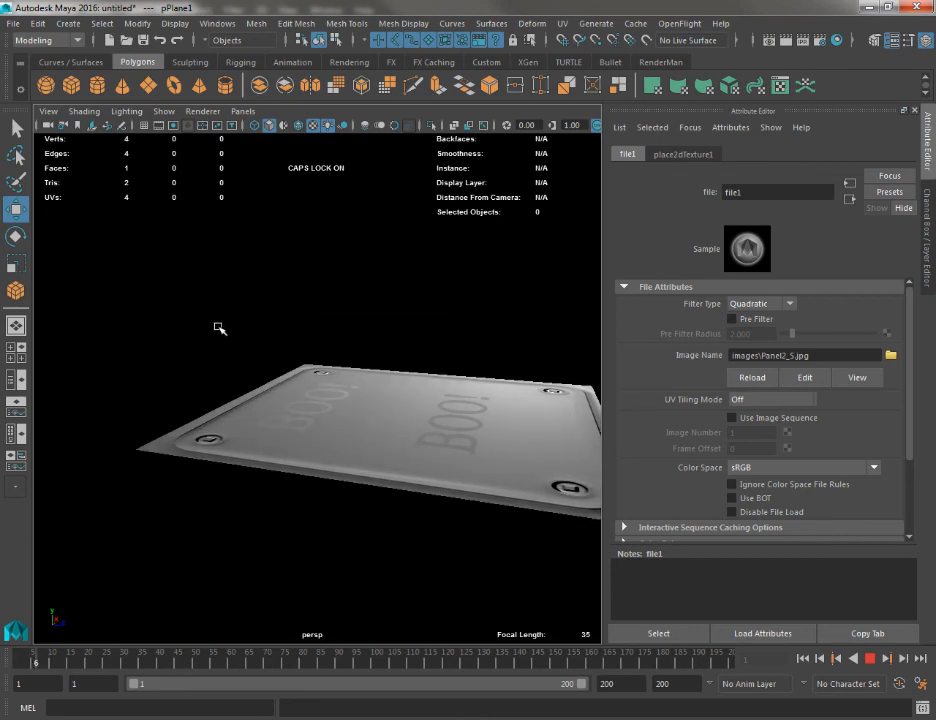
Examine the panel's BOO! texts from a low angle under the moving light and stop the playback.
left_click_drag(216, 325, 218, 329)
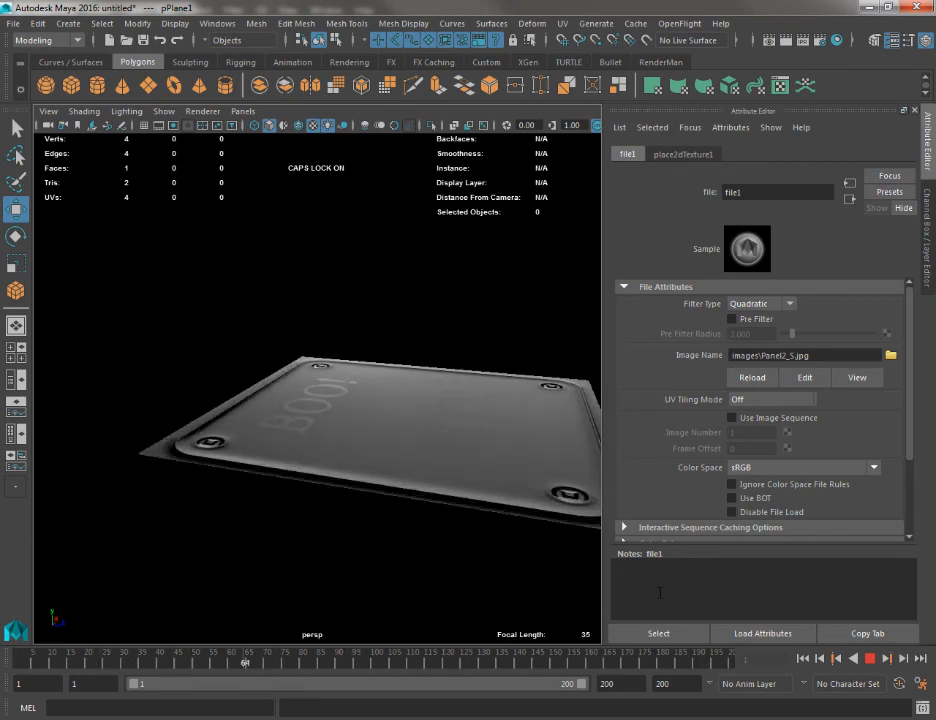
left_click(870, 658)
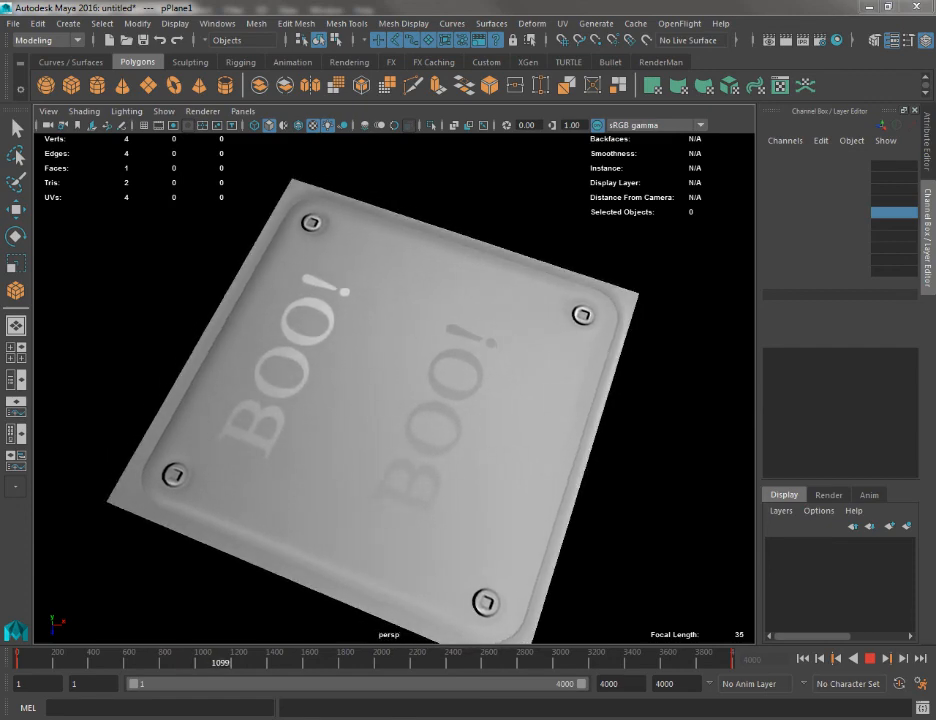
Watch how the light plays over the rotating panel during the animation, and stop the playback.
left_click(682, 498)
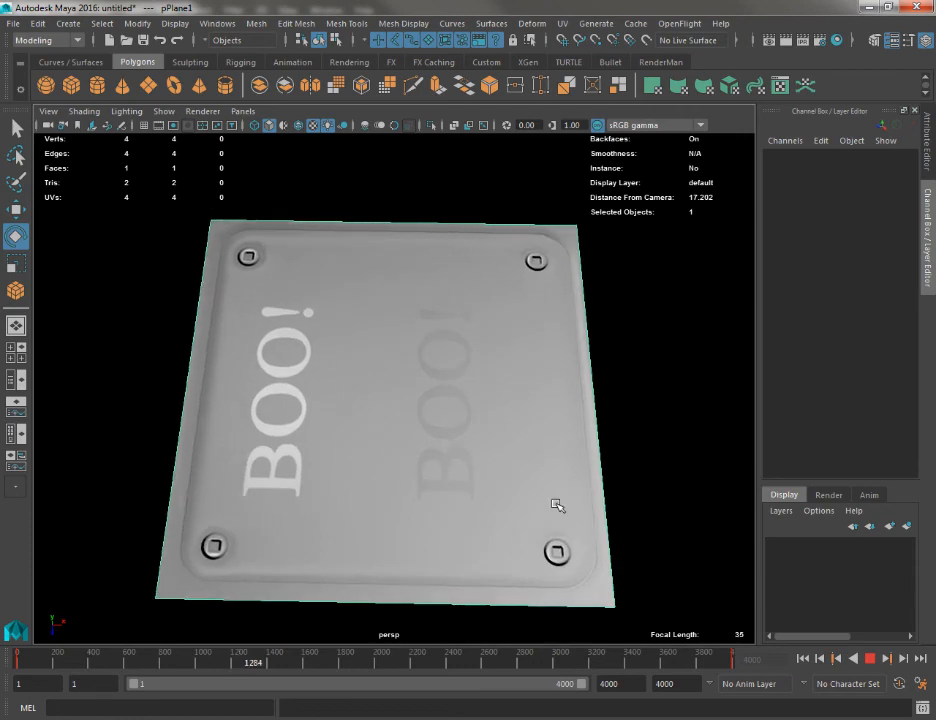
left_click(653, 442)
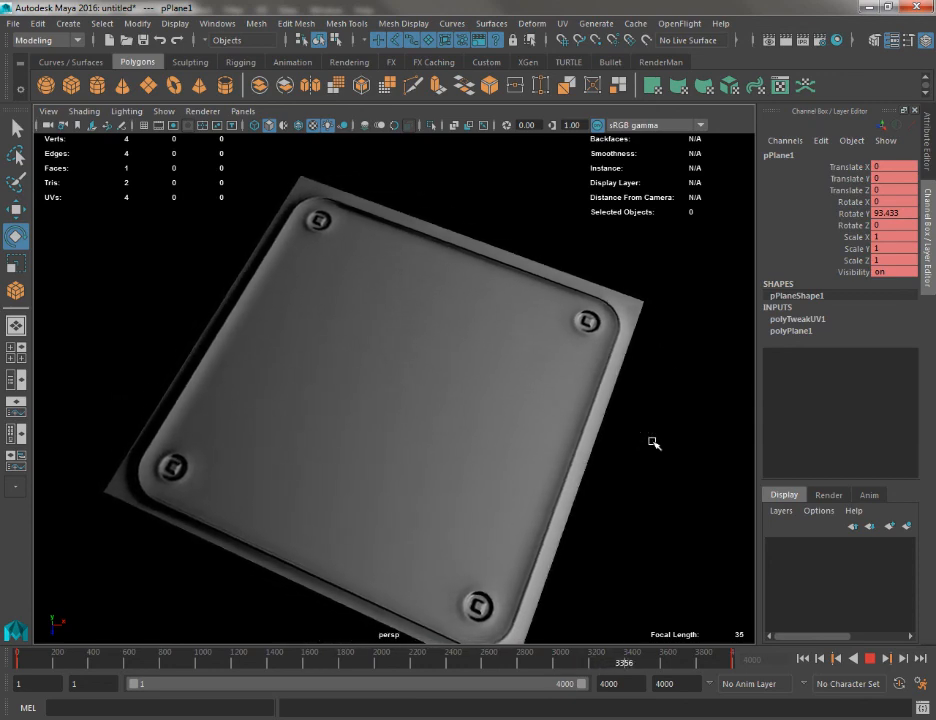
left_click(869, 658)
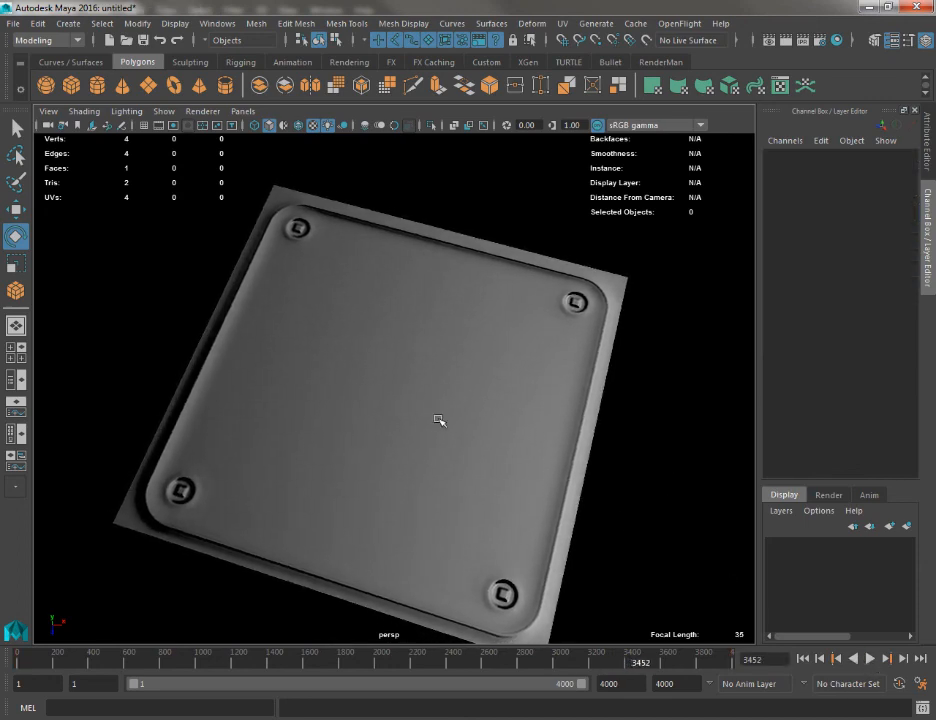
Check the specular color texture of the panel's blinn2 material and replace its bump mapping texture with Panel2_N.jpg.
left_click(437, 422)
left_click(925, 140)
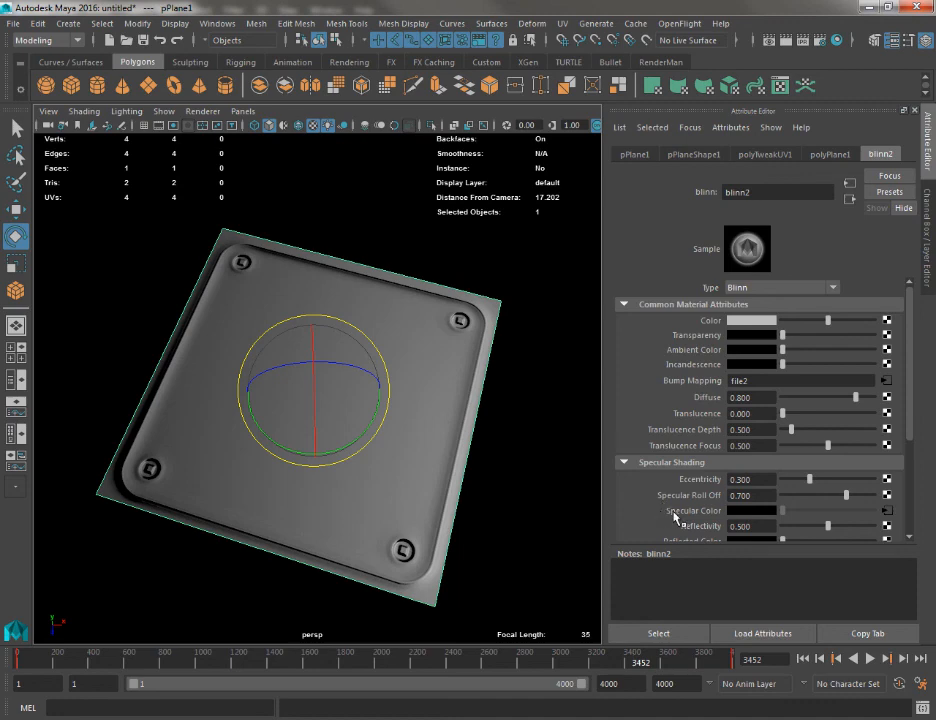
left_click(886, 511)
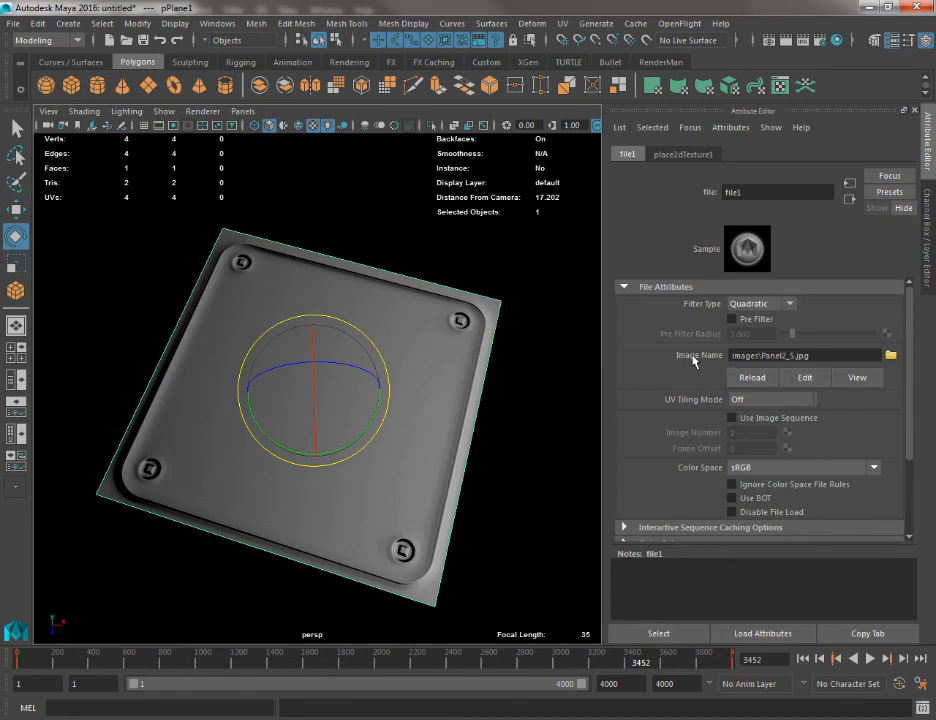
left_click(416, 357)
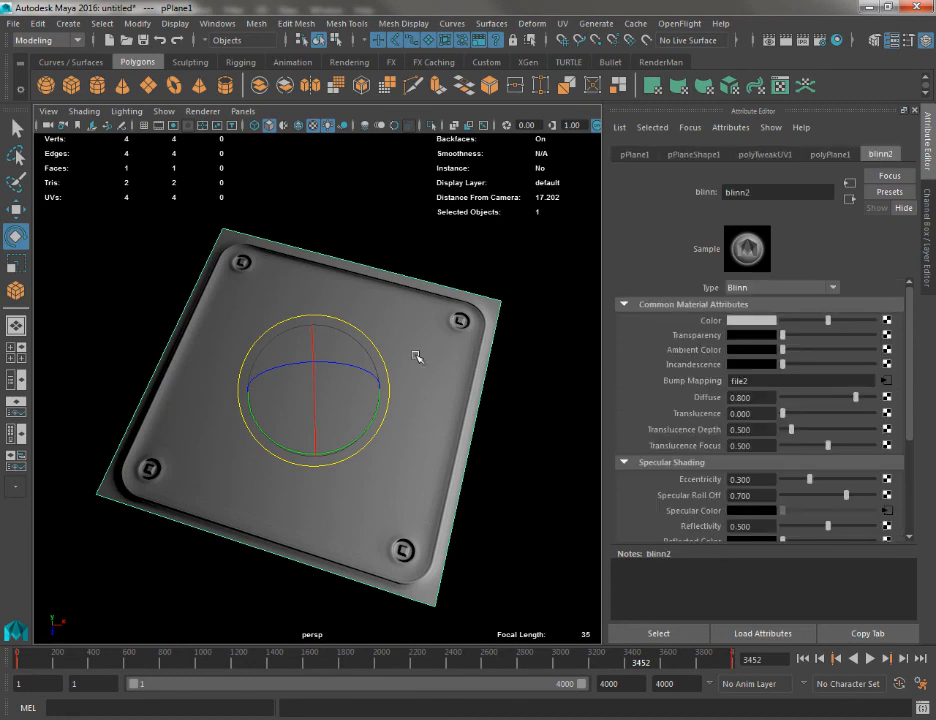
left_click(889, 382)
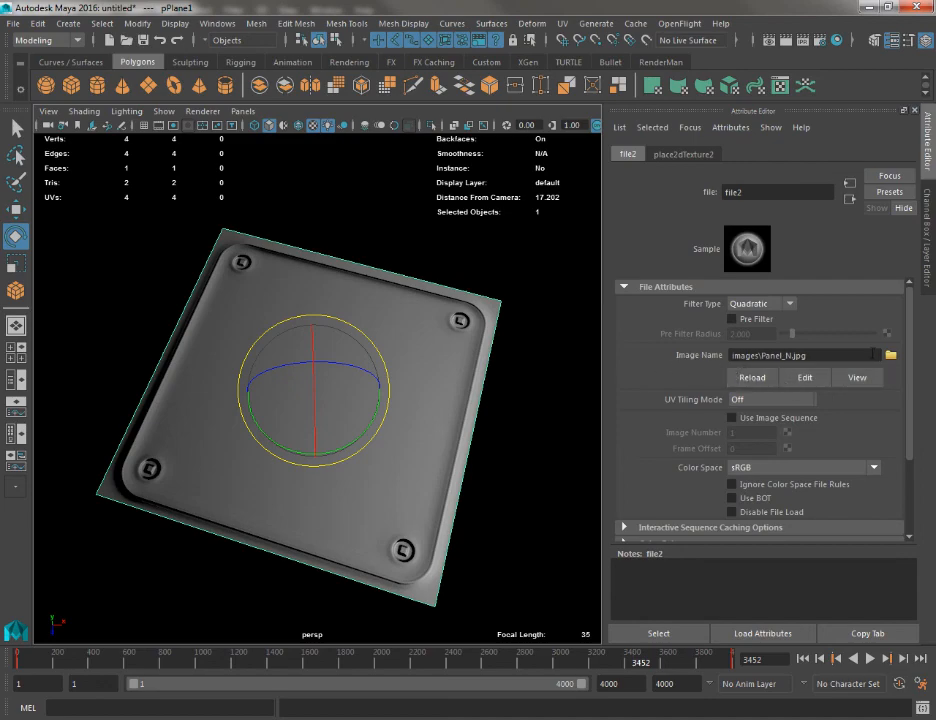
left_click(889, 356)
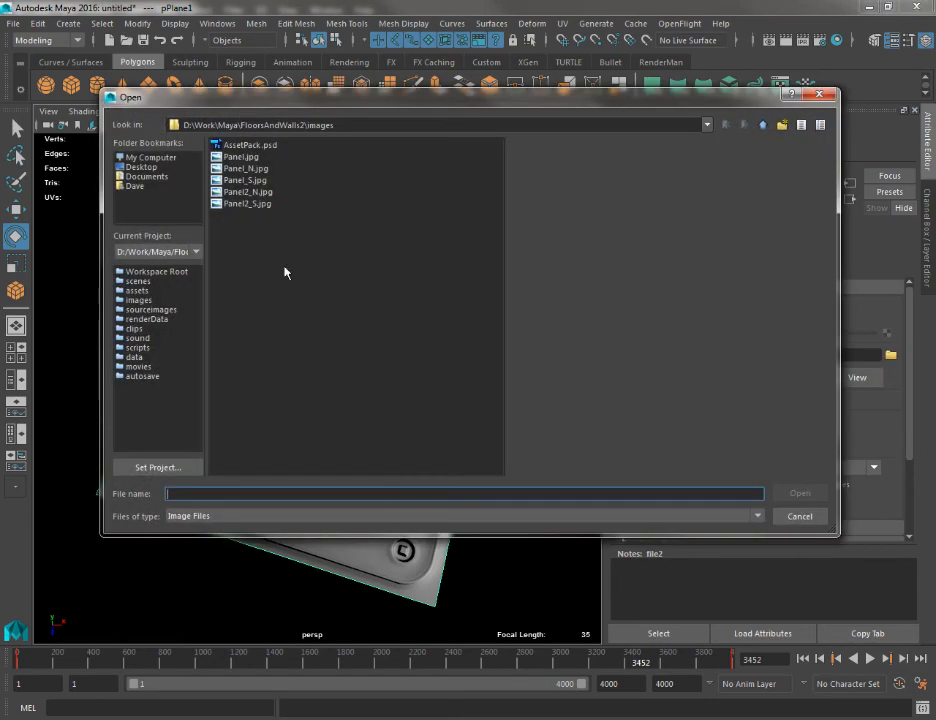
double_click(256, 194)
left_click(531, 448)
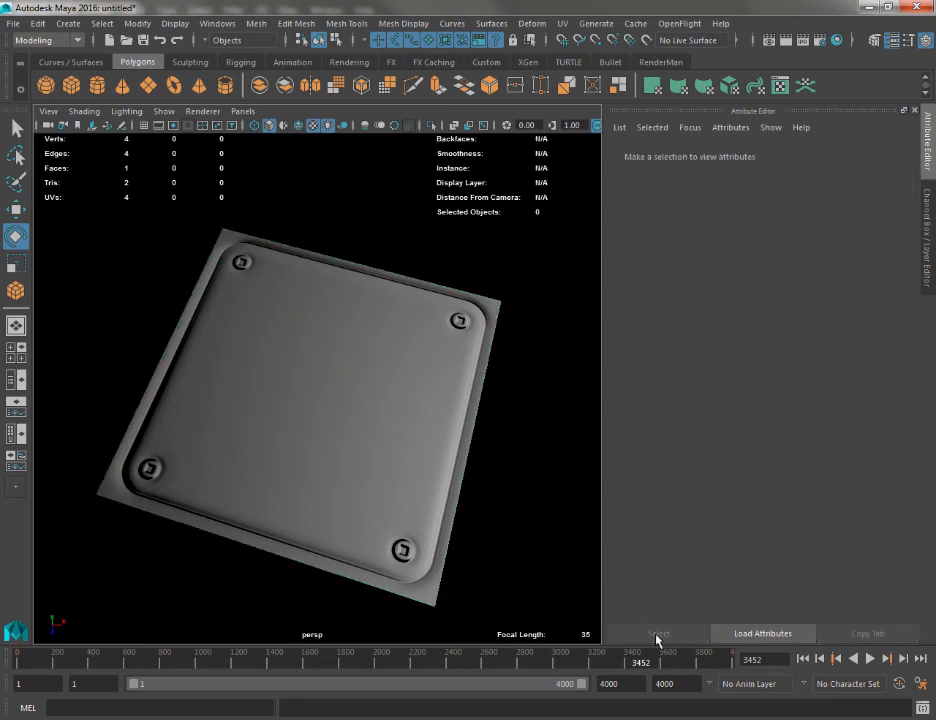
Play the panel's rotation, examine the new normal map from low and high angles, and stop the playback.
left_click(870, 658)
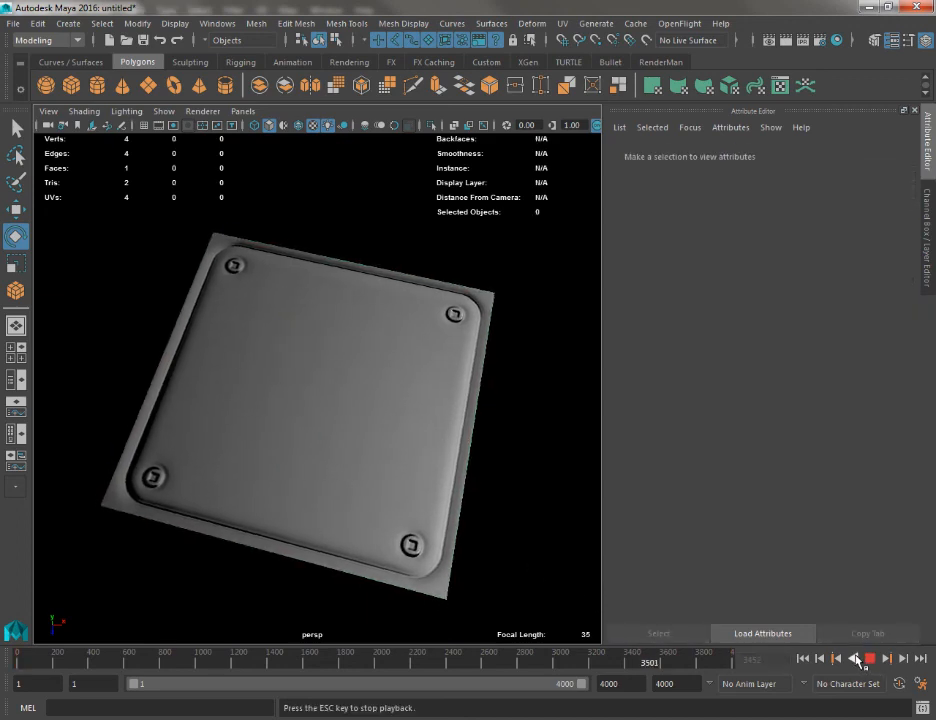
left_click_drag(480, 470, 456, 502)
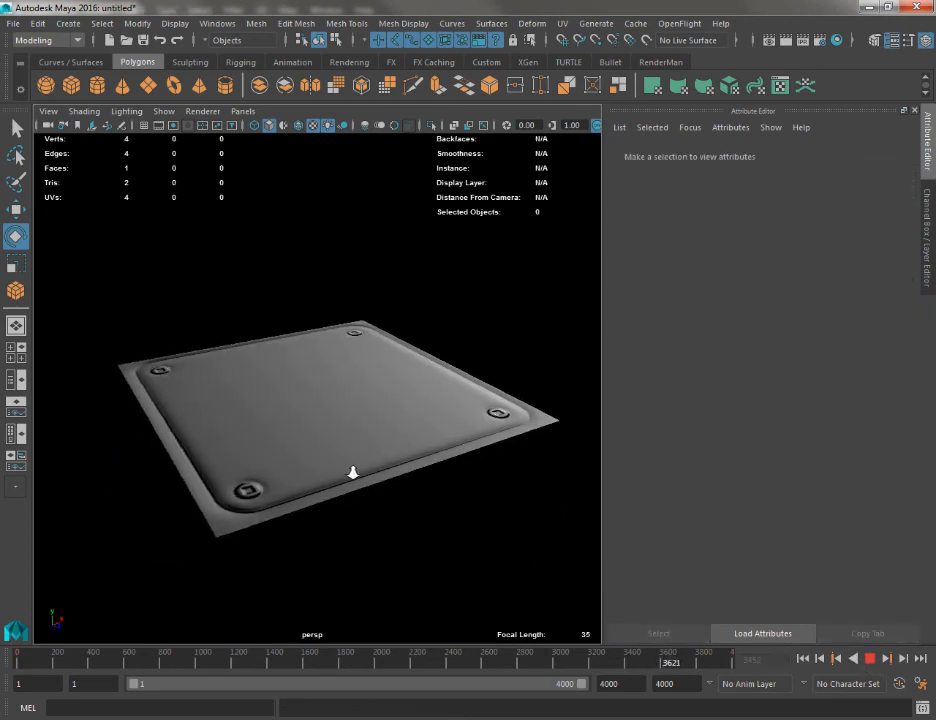
left_click_drag(353, 474, 351, 432)
left_click(351, 432)
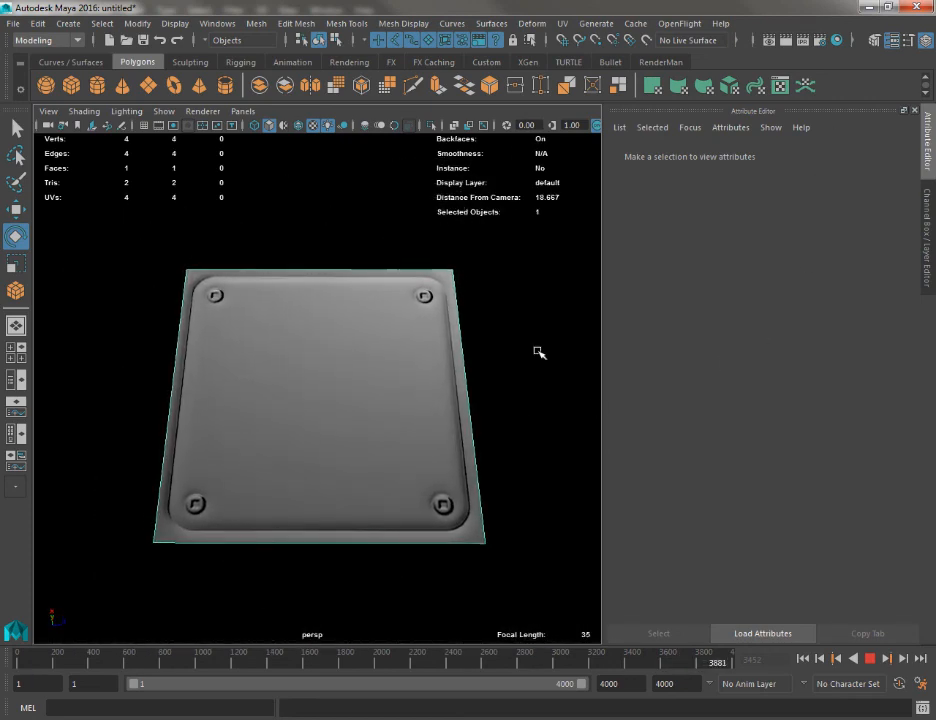
left_click(870, 660)
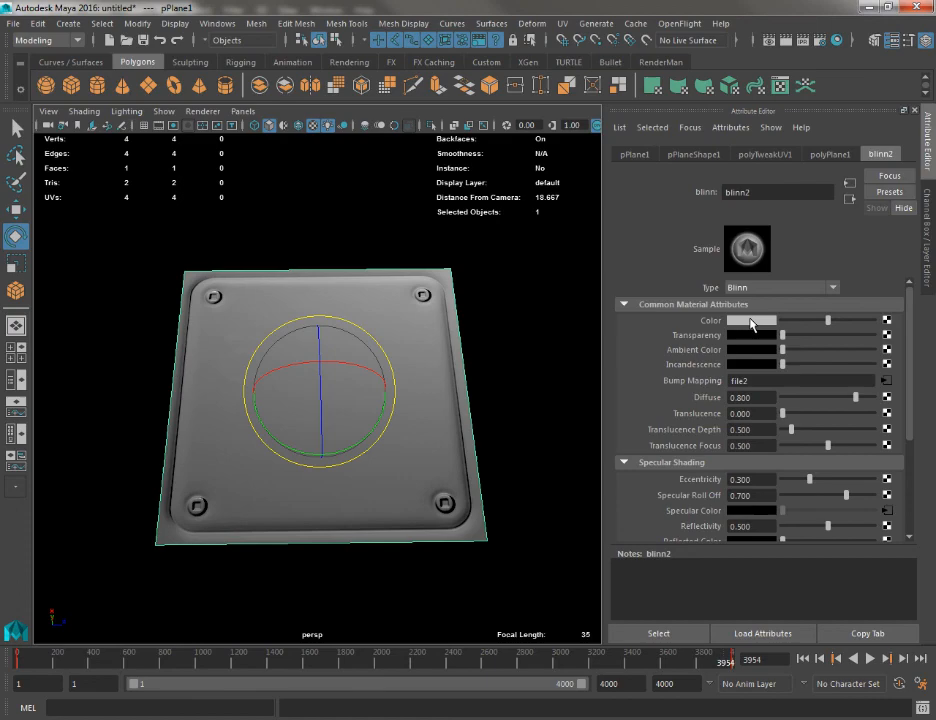
Open blinn2's bump texture settings, deselect the panel and examine its bolts and edges from several angles.
left_click(885, 381)
left_click_drag(313, 368, 201, 381)
scroll(311, 418, "down", 4)
left_click_drag(311, 418, 368, 410)
left_click(484, 265)
key("q")
left_click_drag(409, 334, 407, 374)
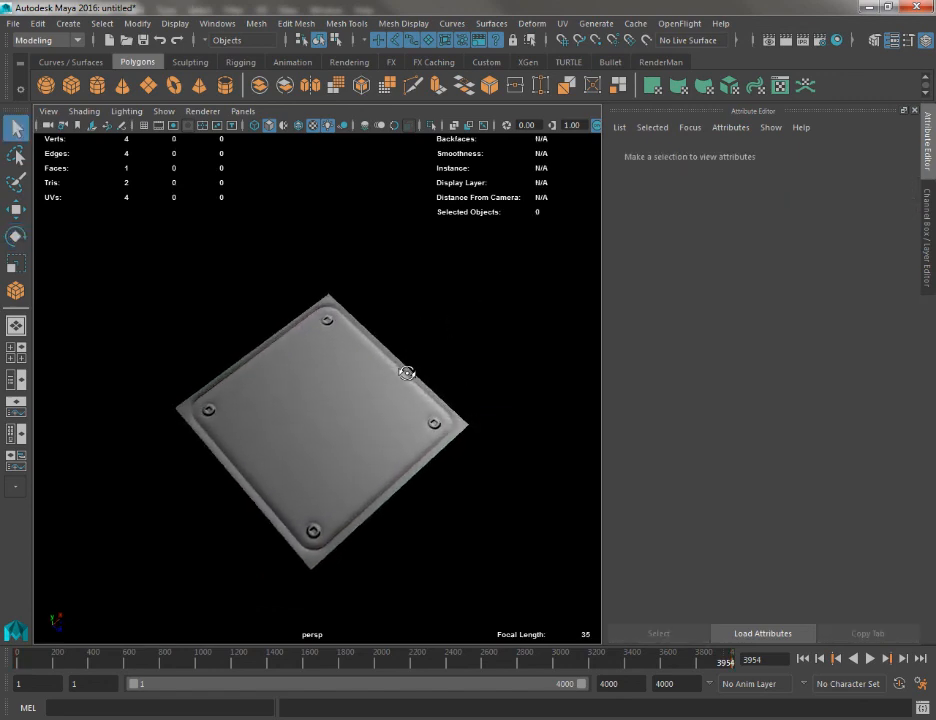